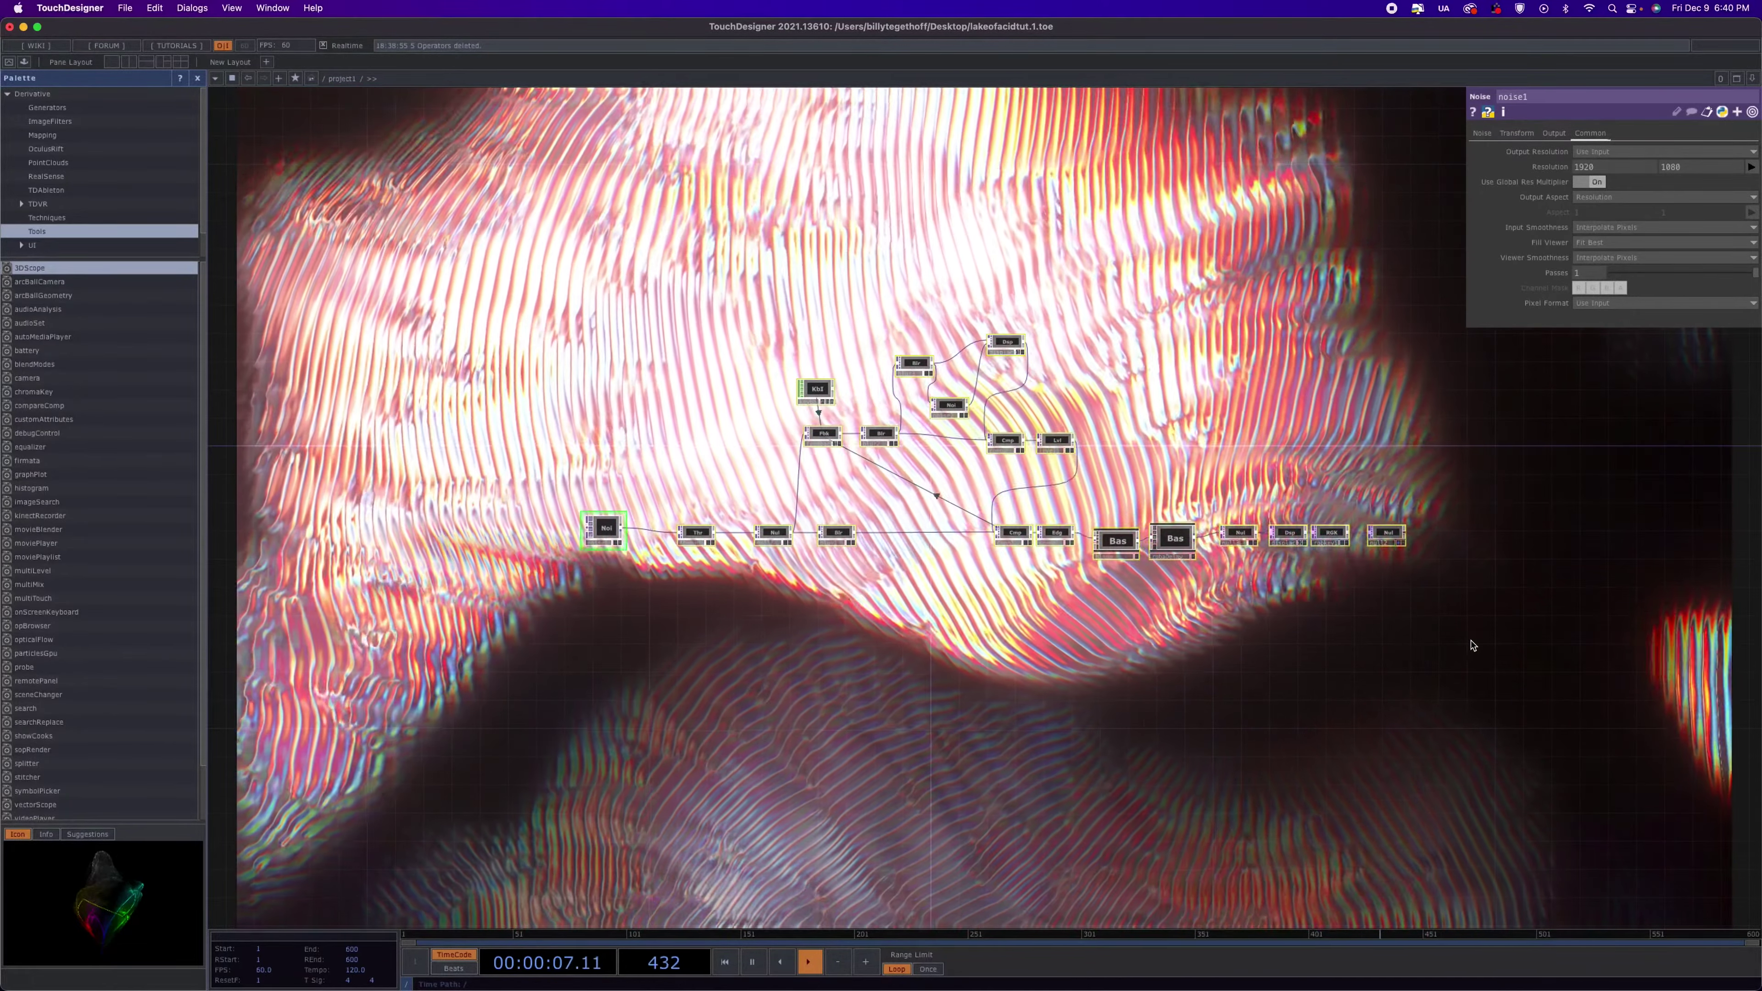
Delete the old network and place a new Noise TOP, noise1
key("Delete")
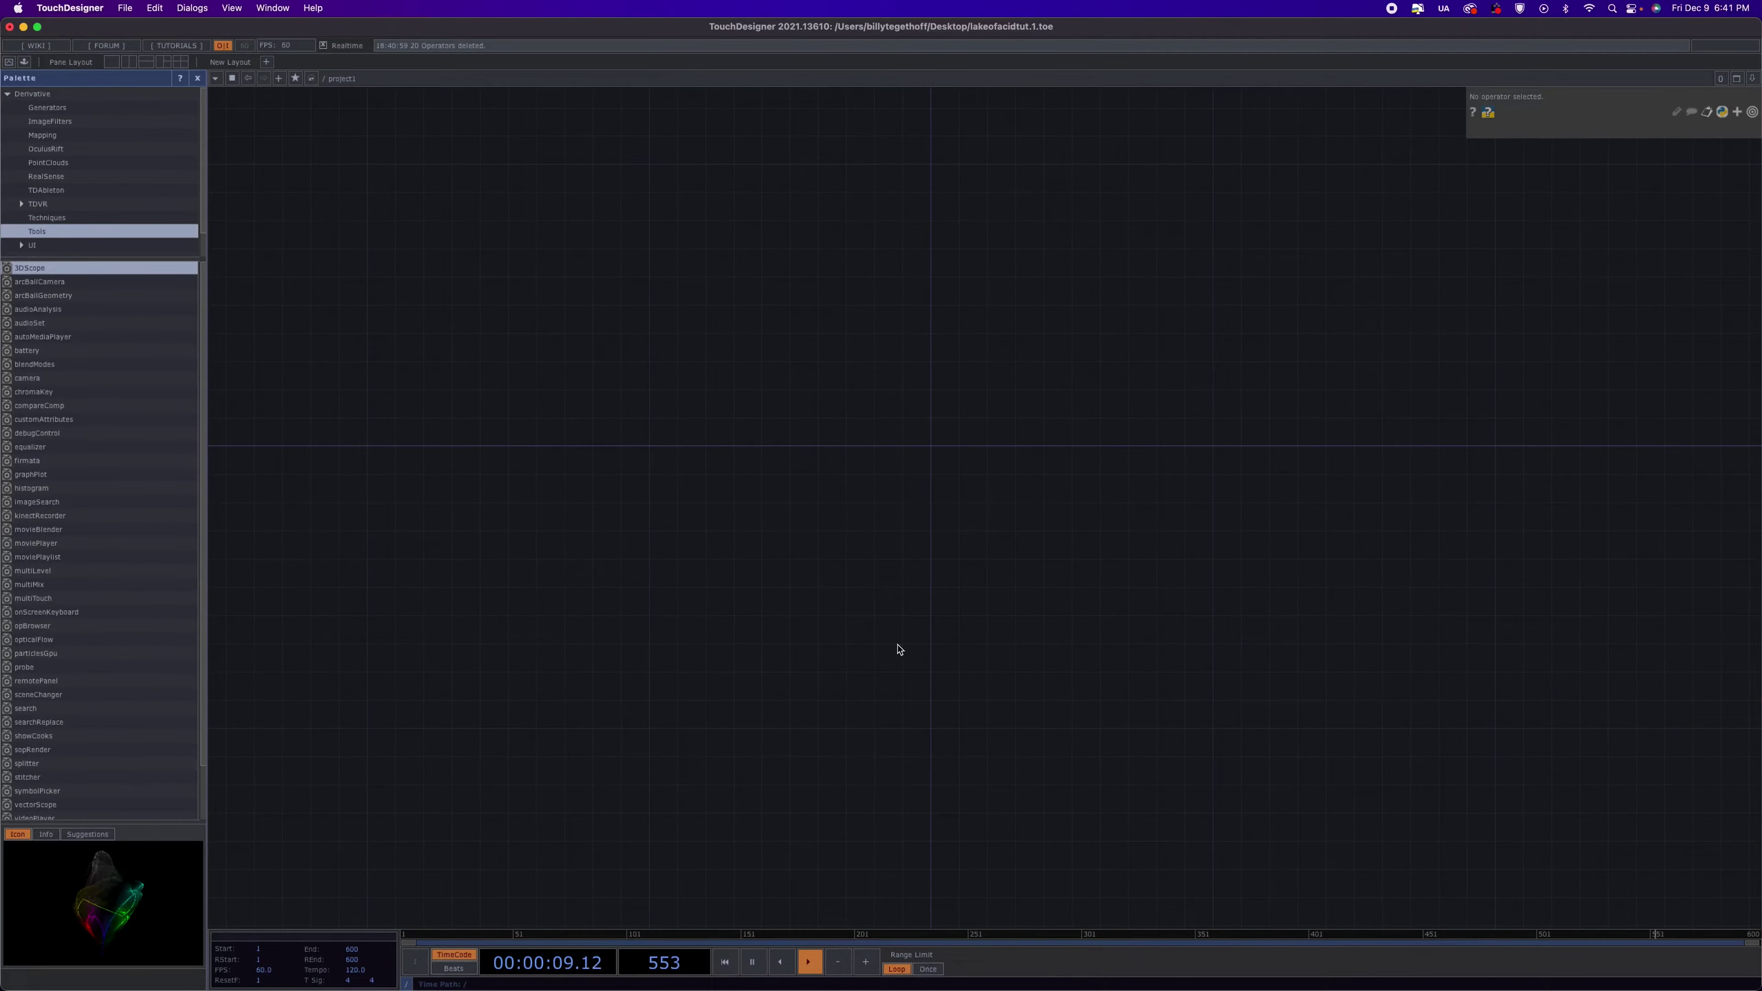
key("Tab")
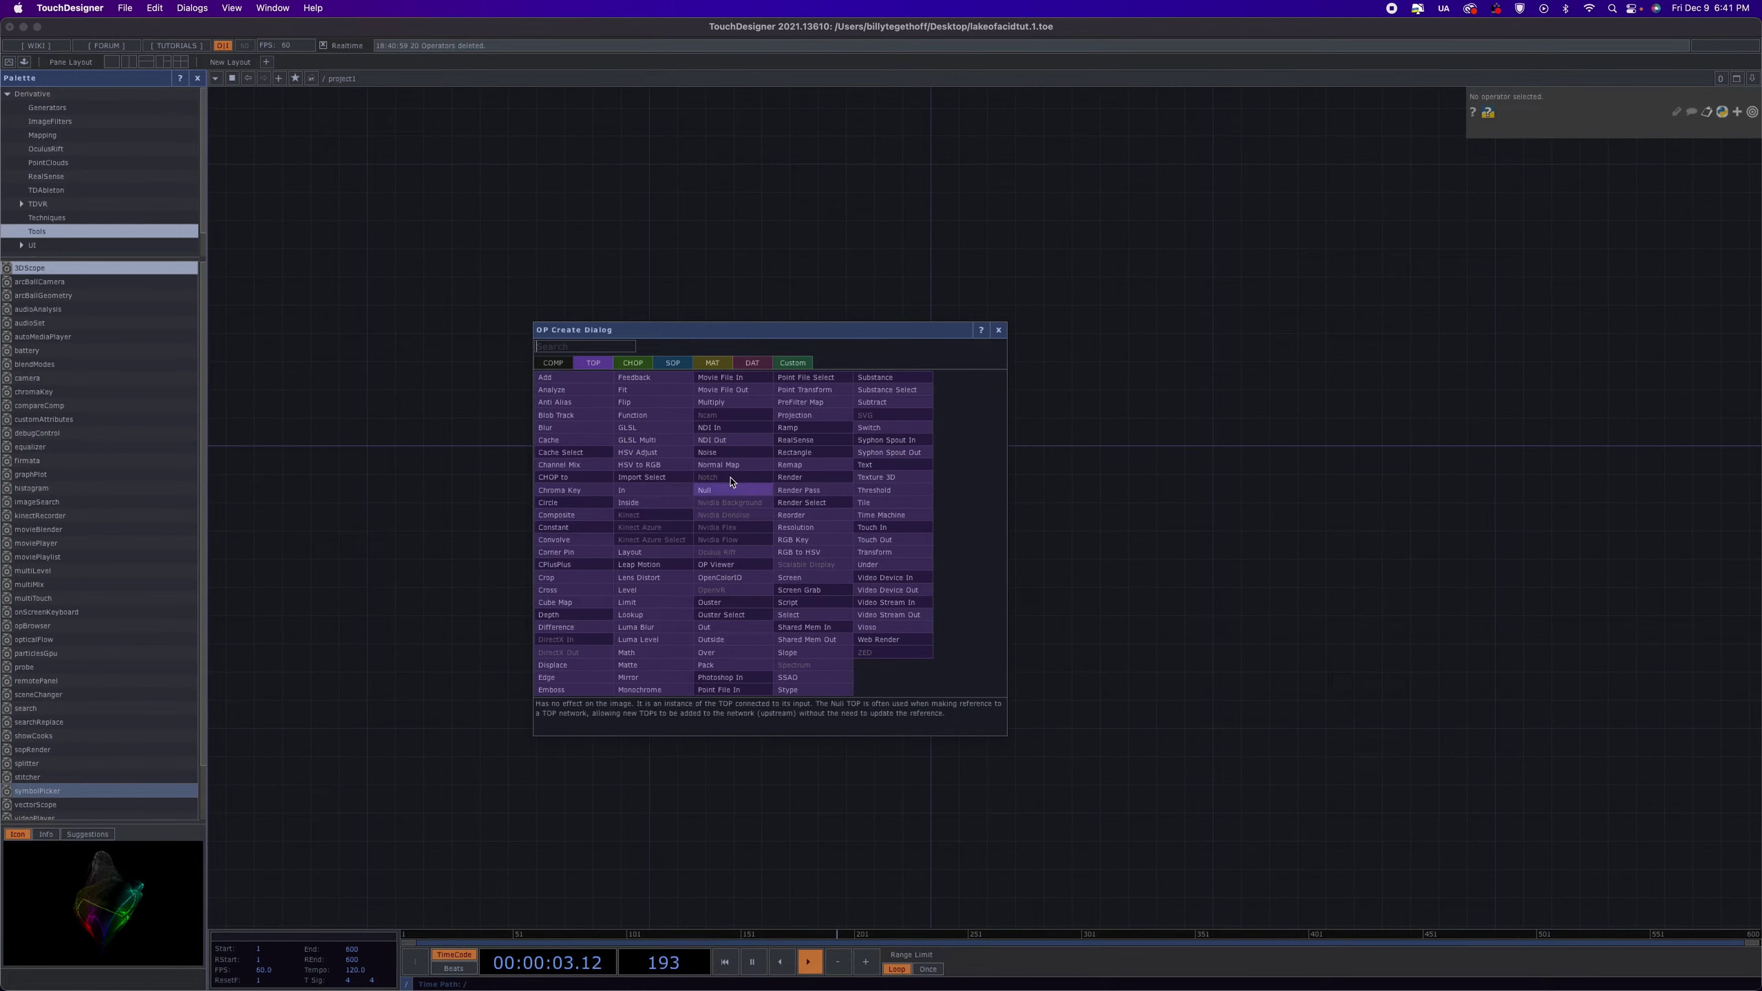
left_click(709, 453)
left_click(549, 479)
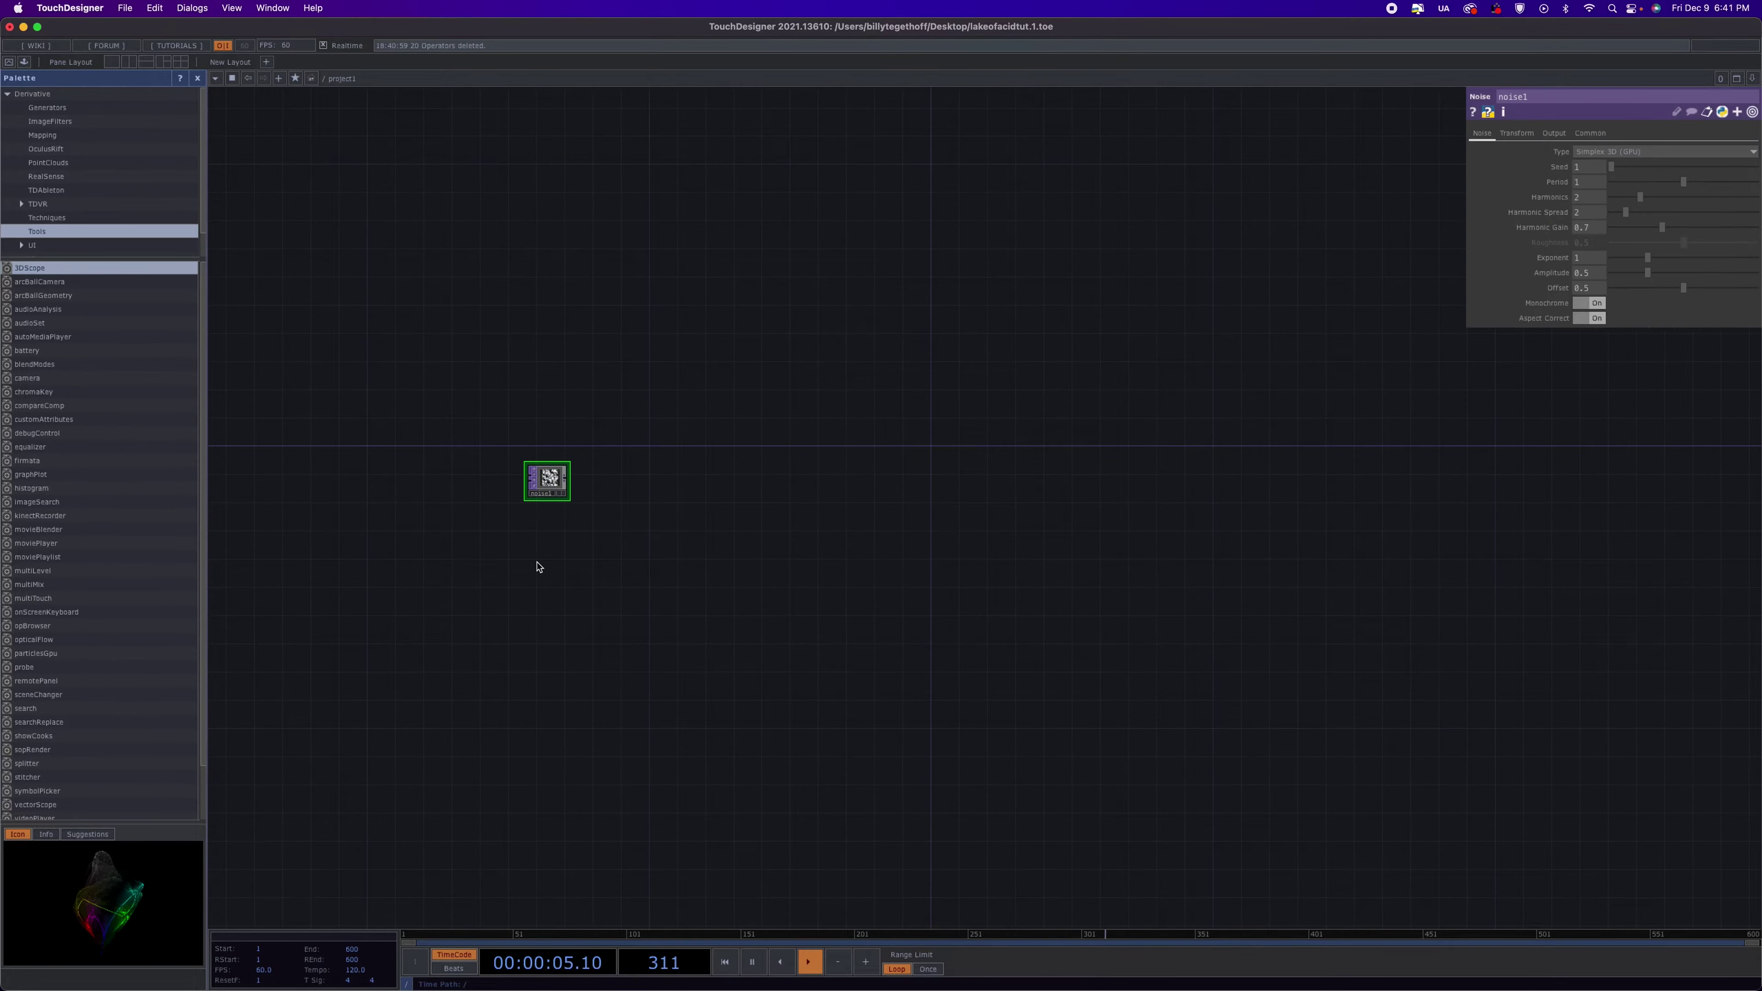
Set noise1's resolution to the 1920x1080 preset on its Common page
left_click(1521, 133)
left_click(1589, 133)
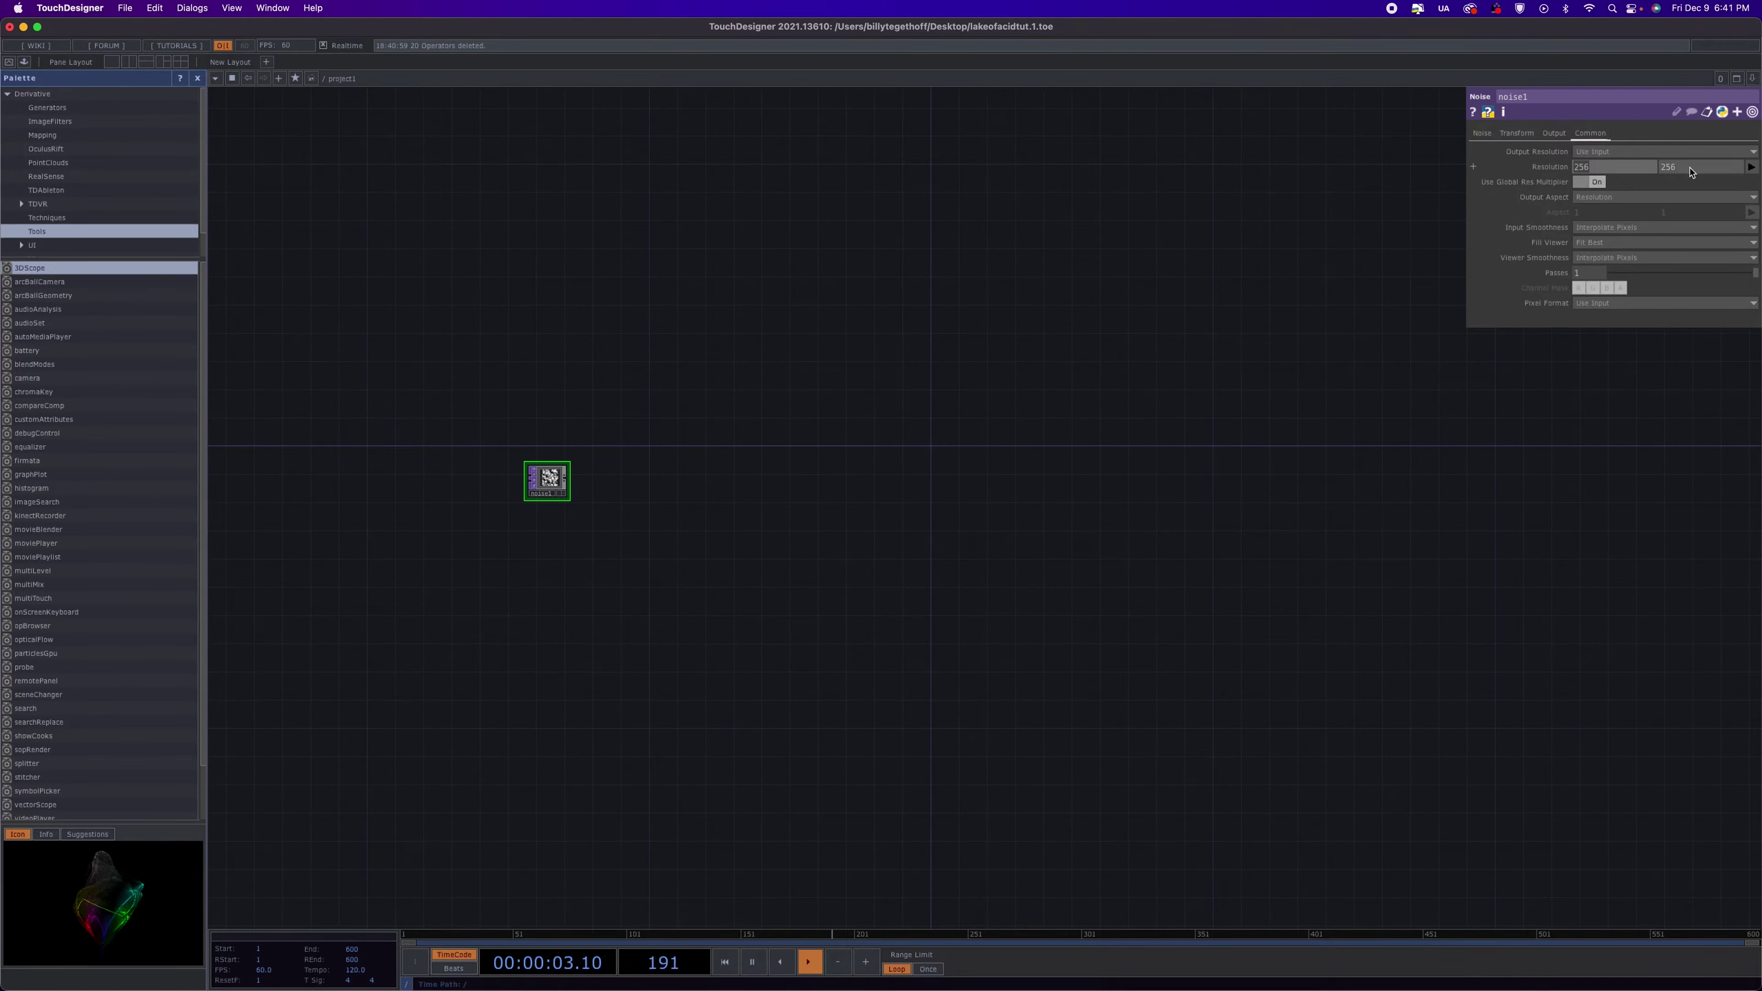
left_click(1751, 167)
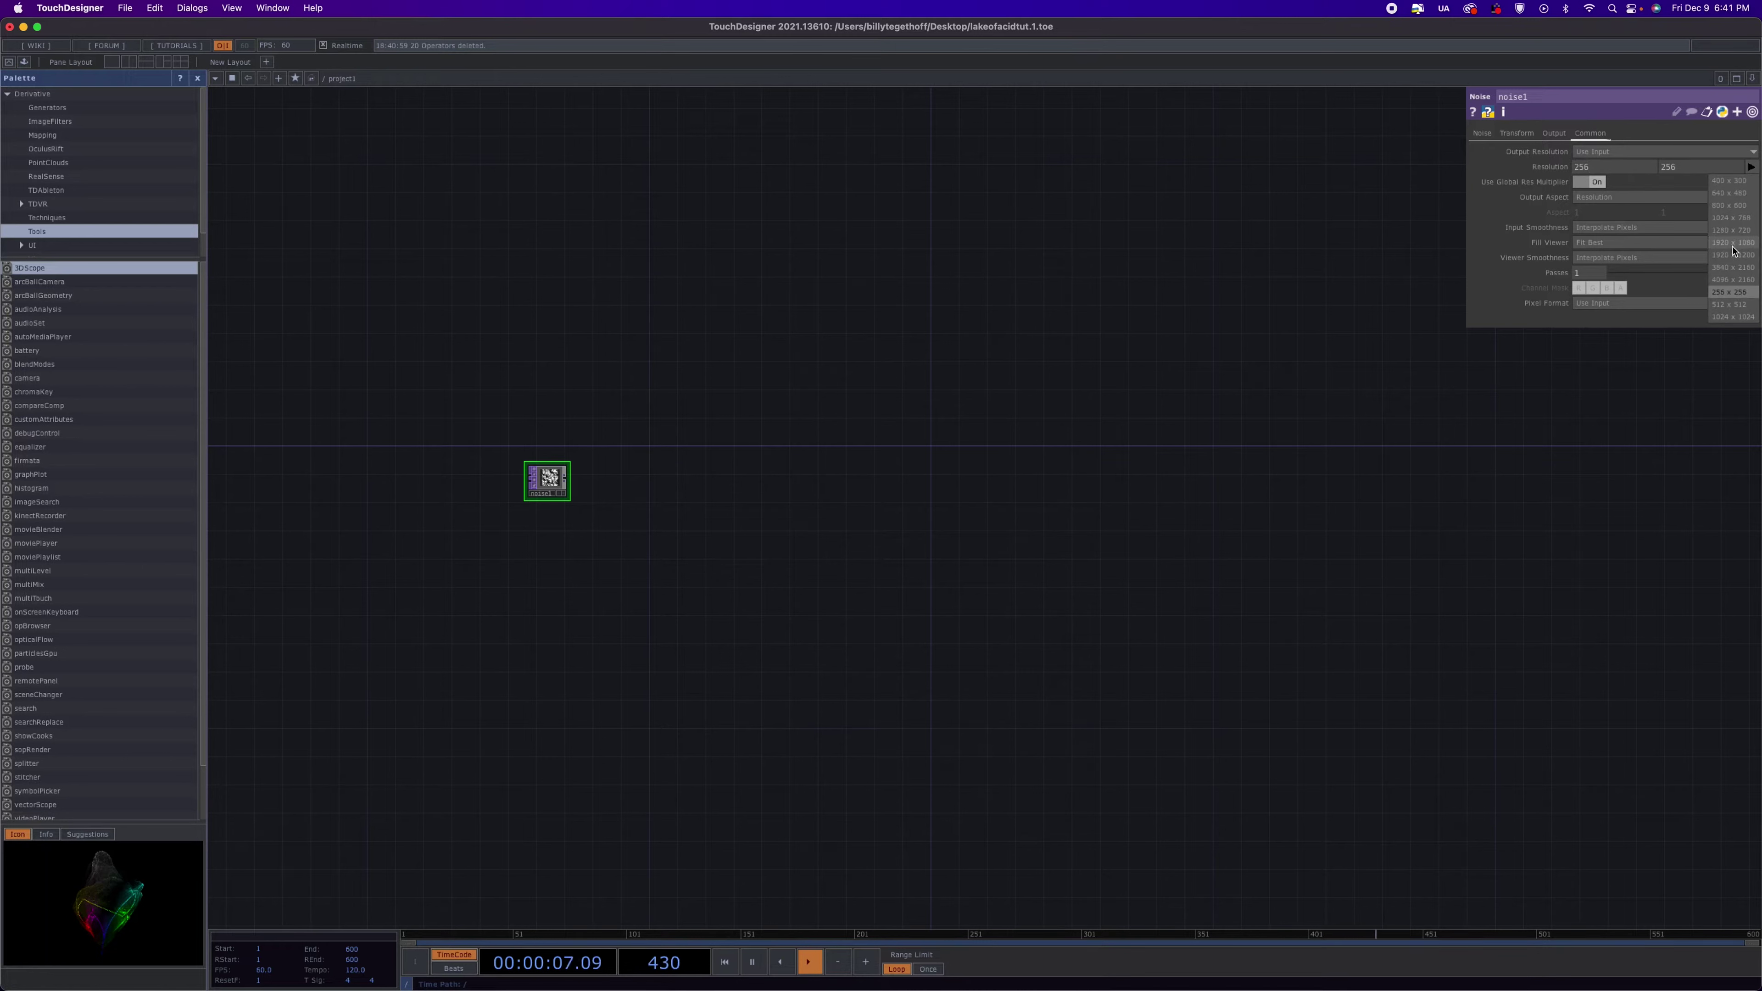
left_click(1733, 247)
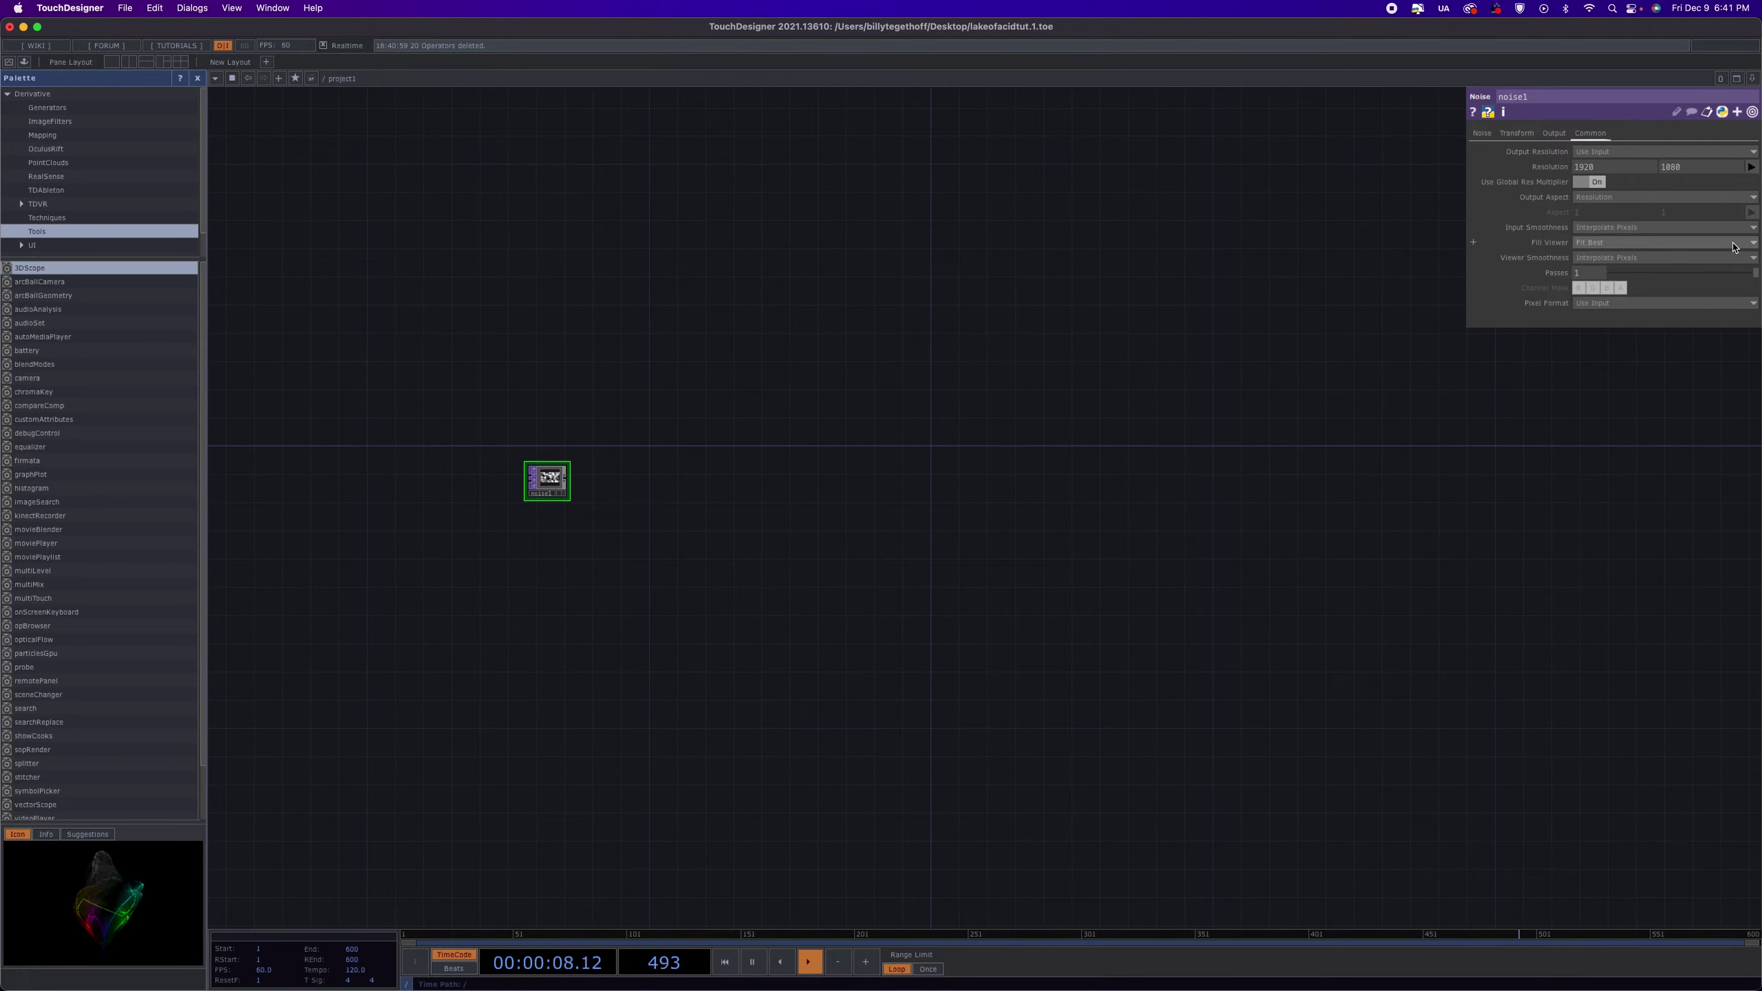
Add a Threshold TOP, thresh1, fed by noise1
left_click(567, 481)
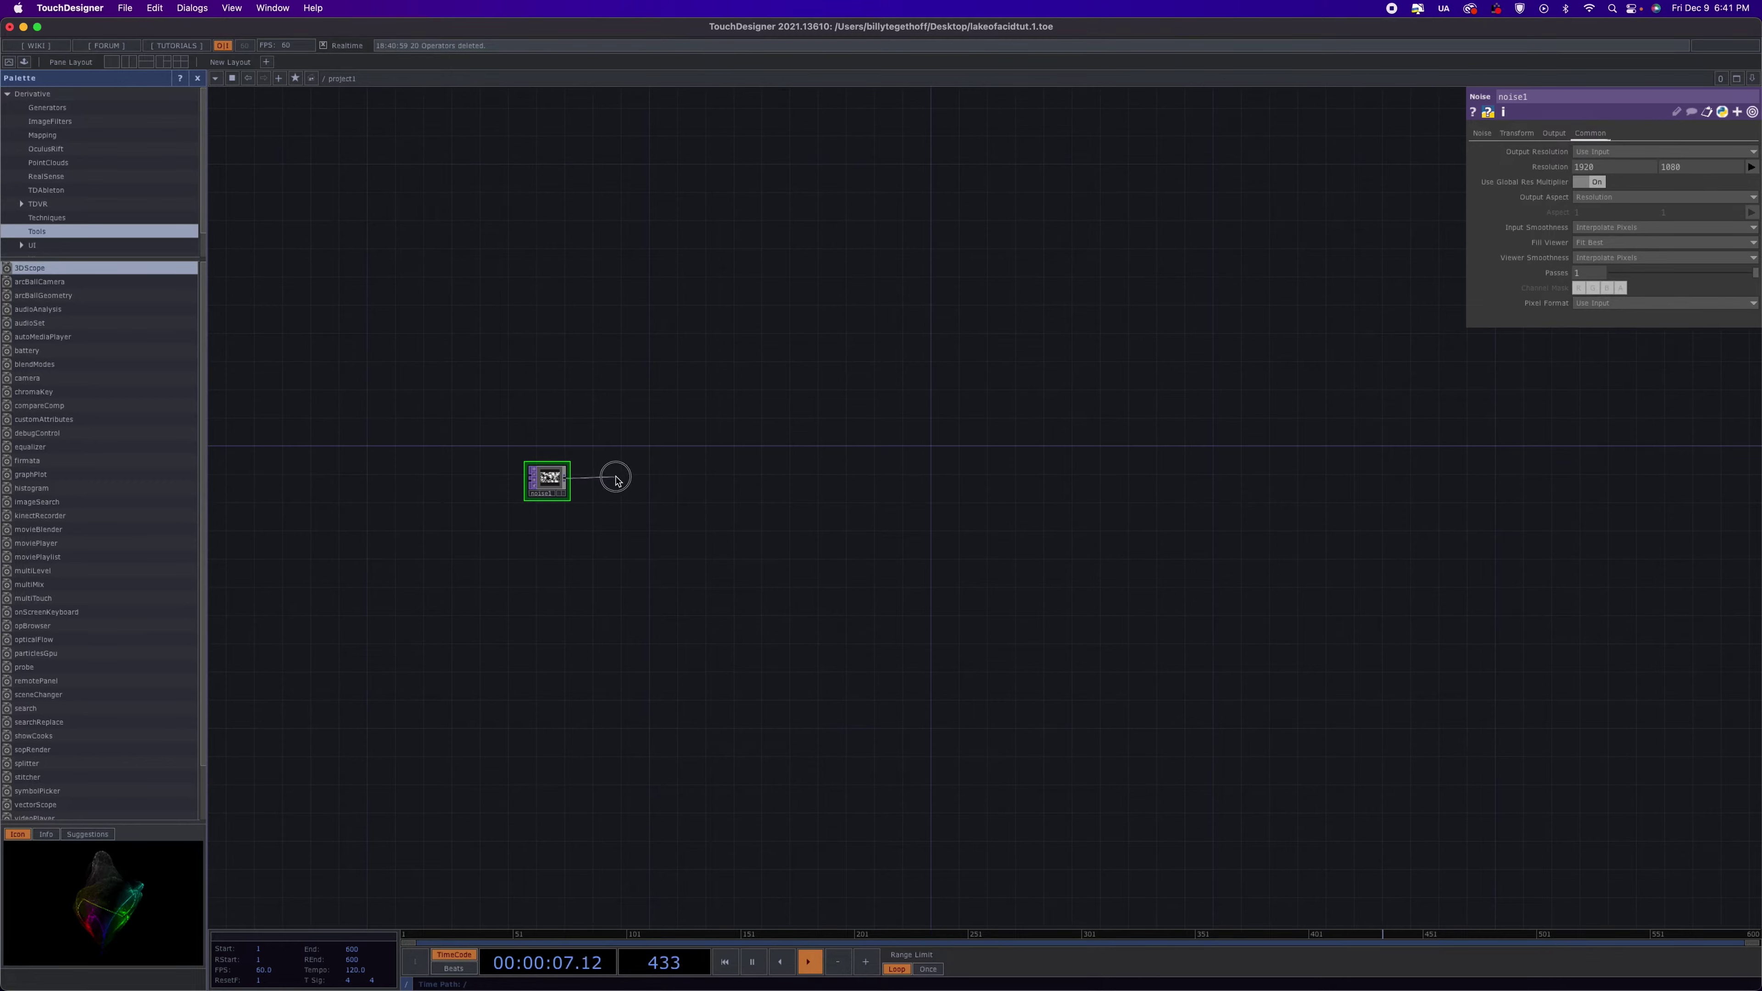
left_click(616, 480)
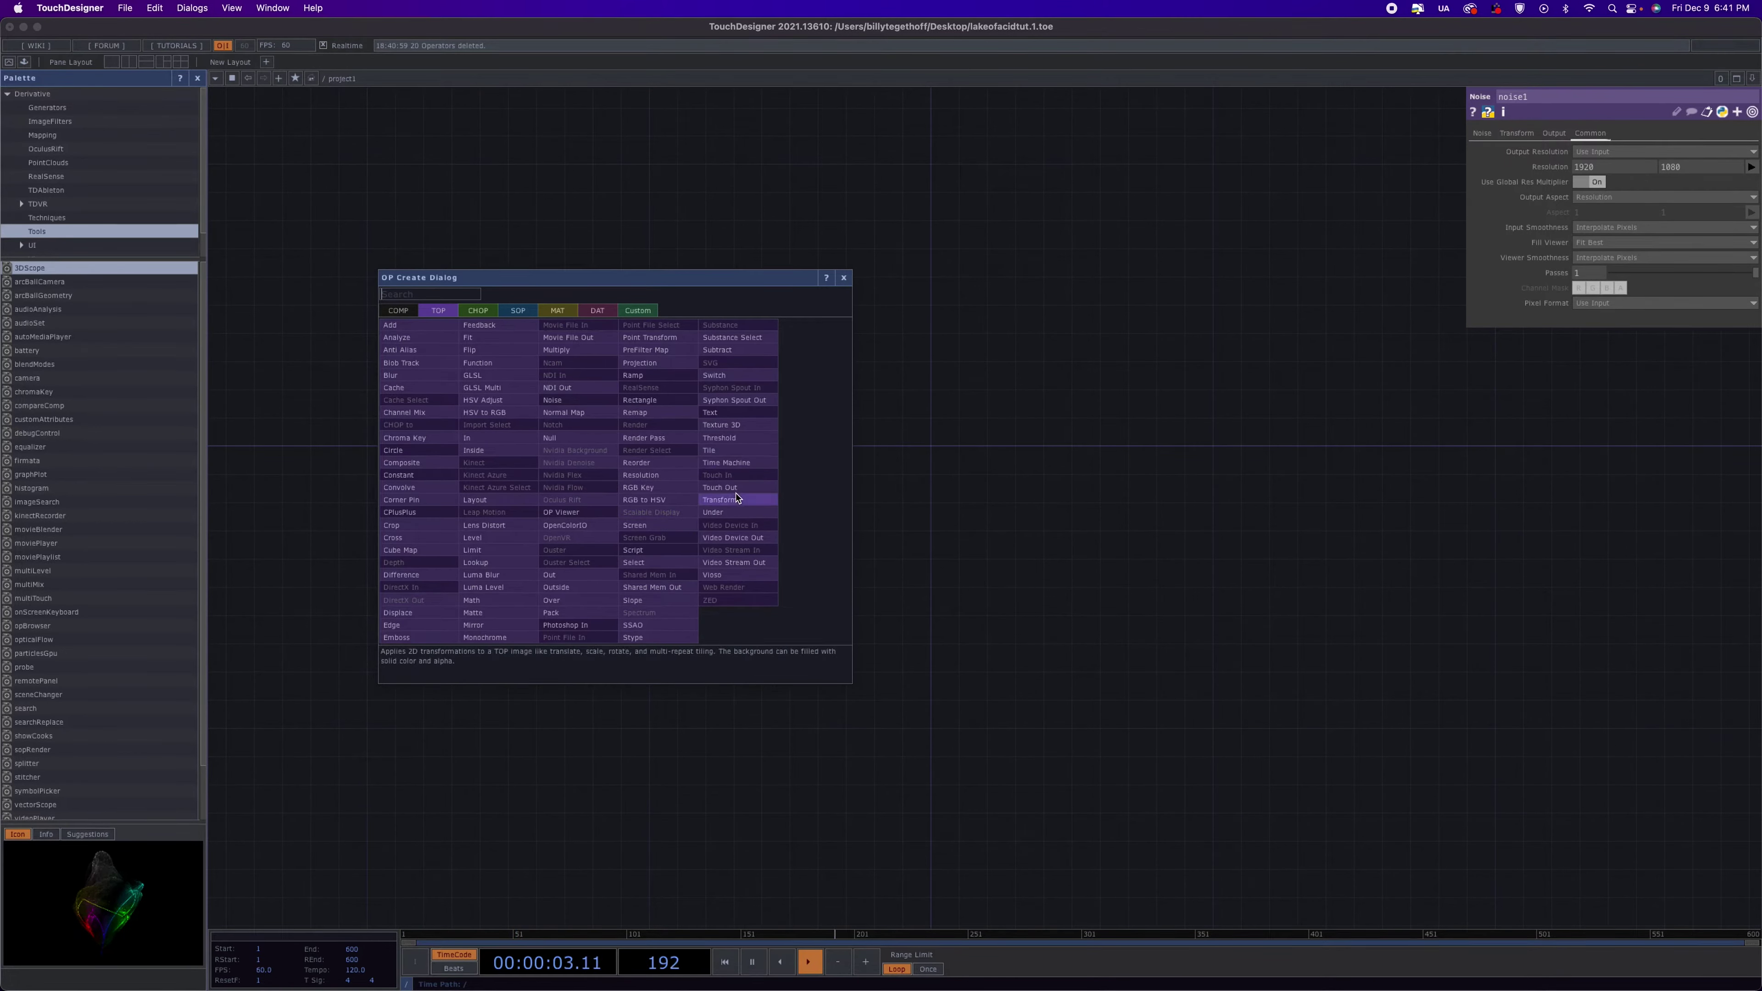
left_click(720, 437)
left_click(639, 486)
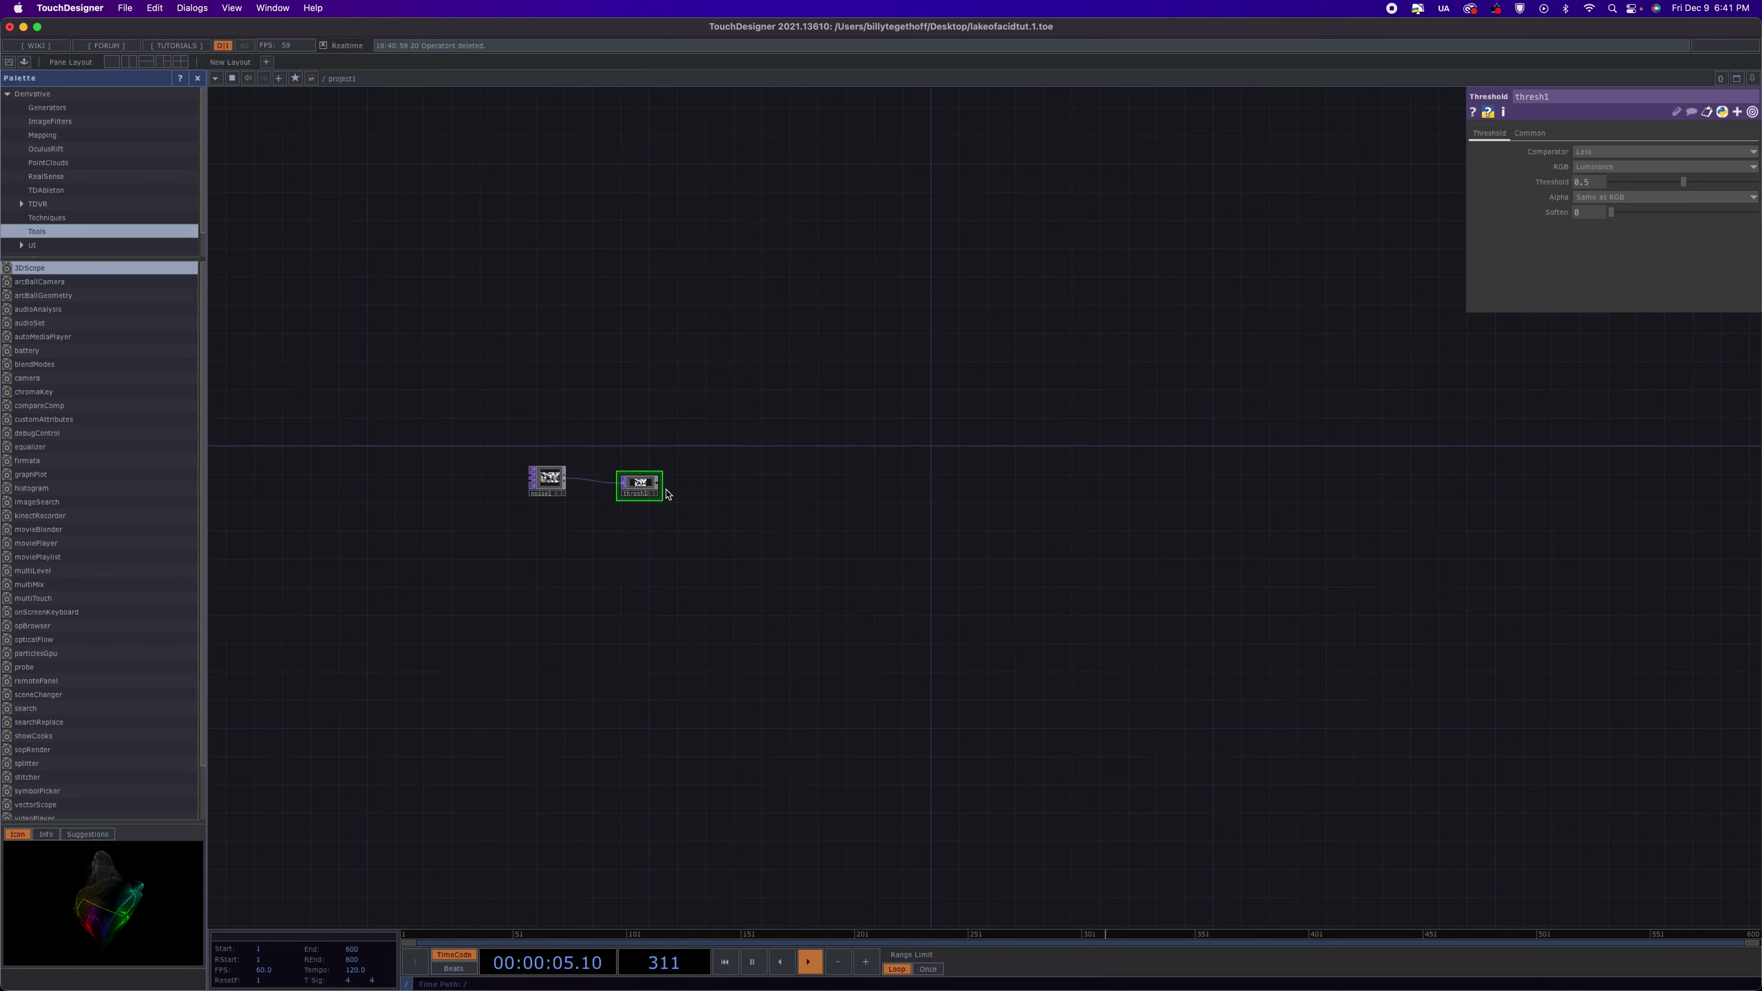
left_click_drag(651, 487, 642, 485)
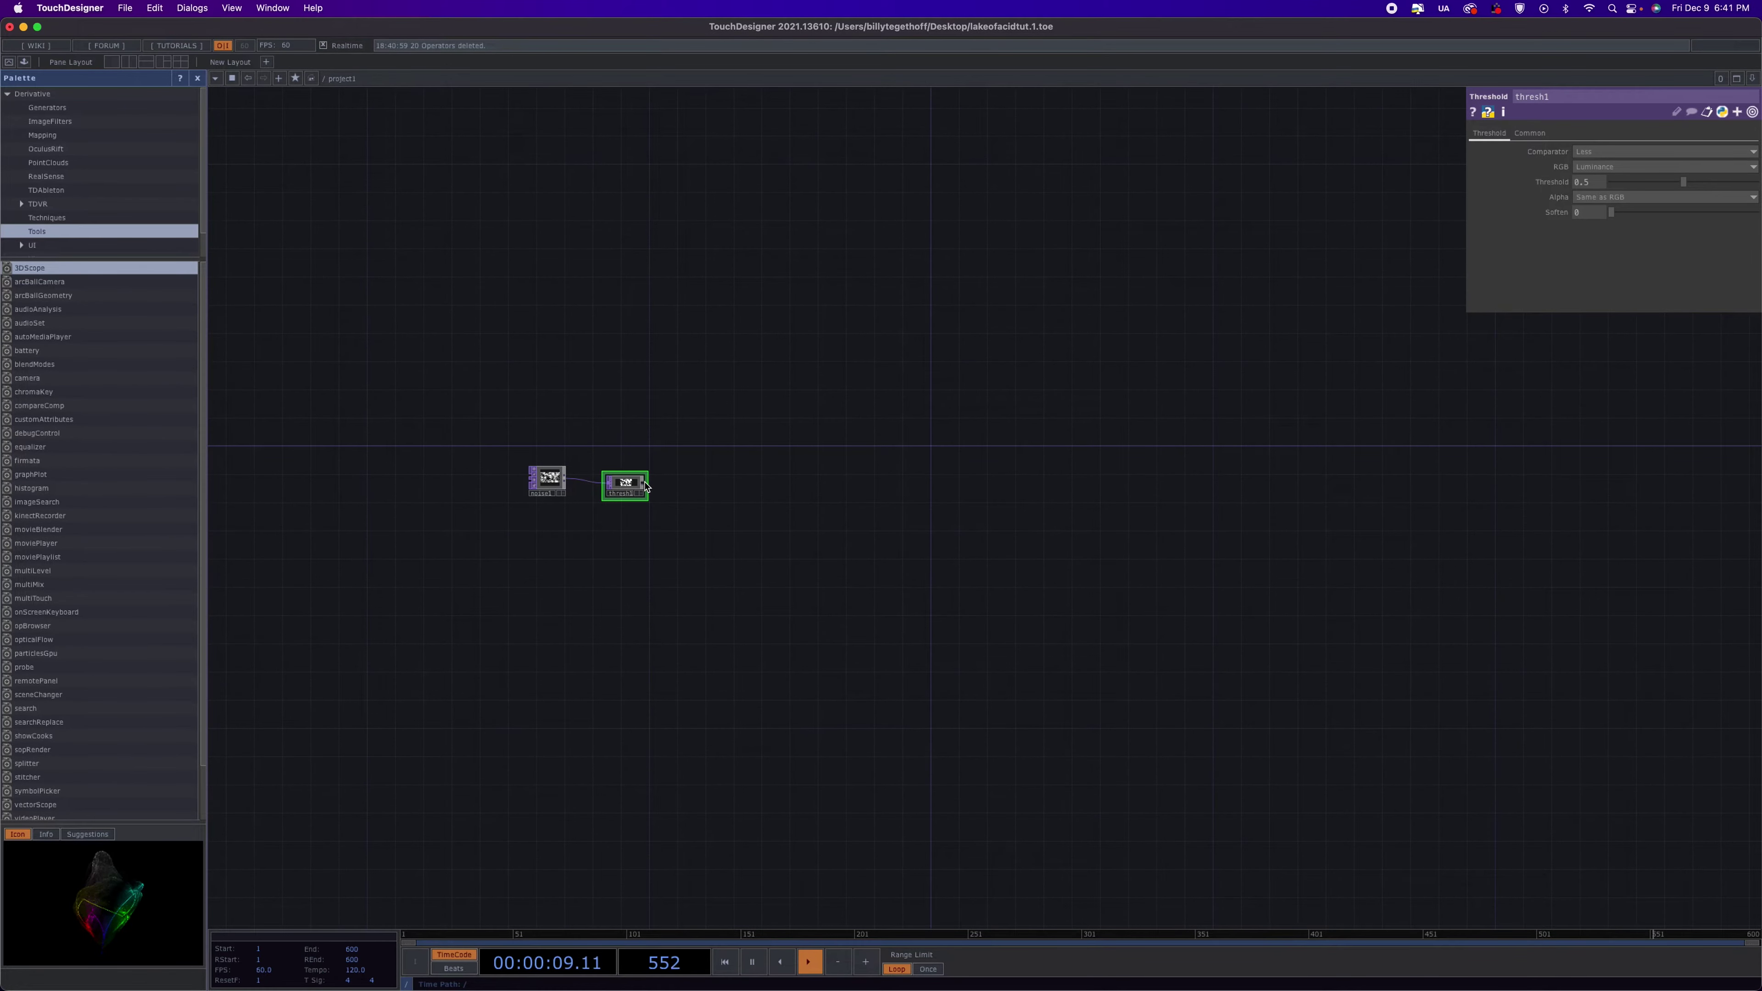
Add a Null TOP, null1, after thresh1, then select noise1
left_click_drag(645, 486, 697, 486)
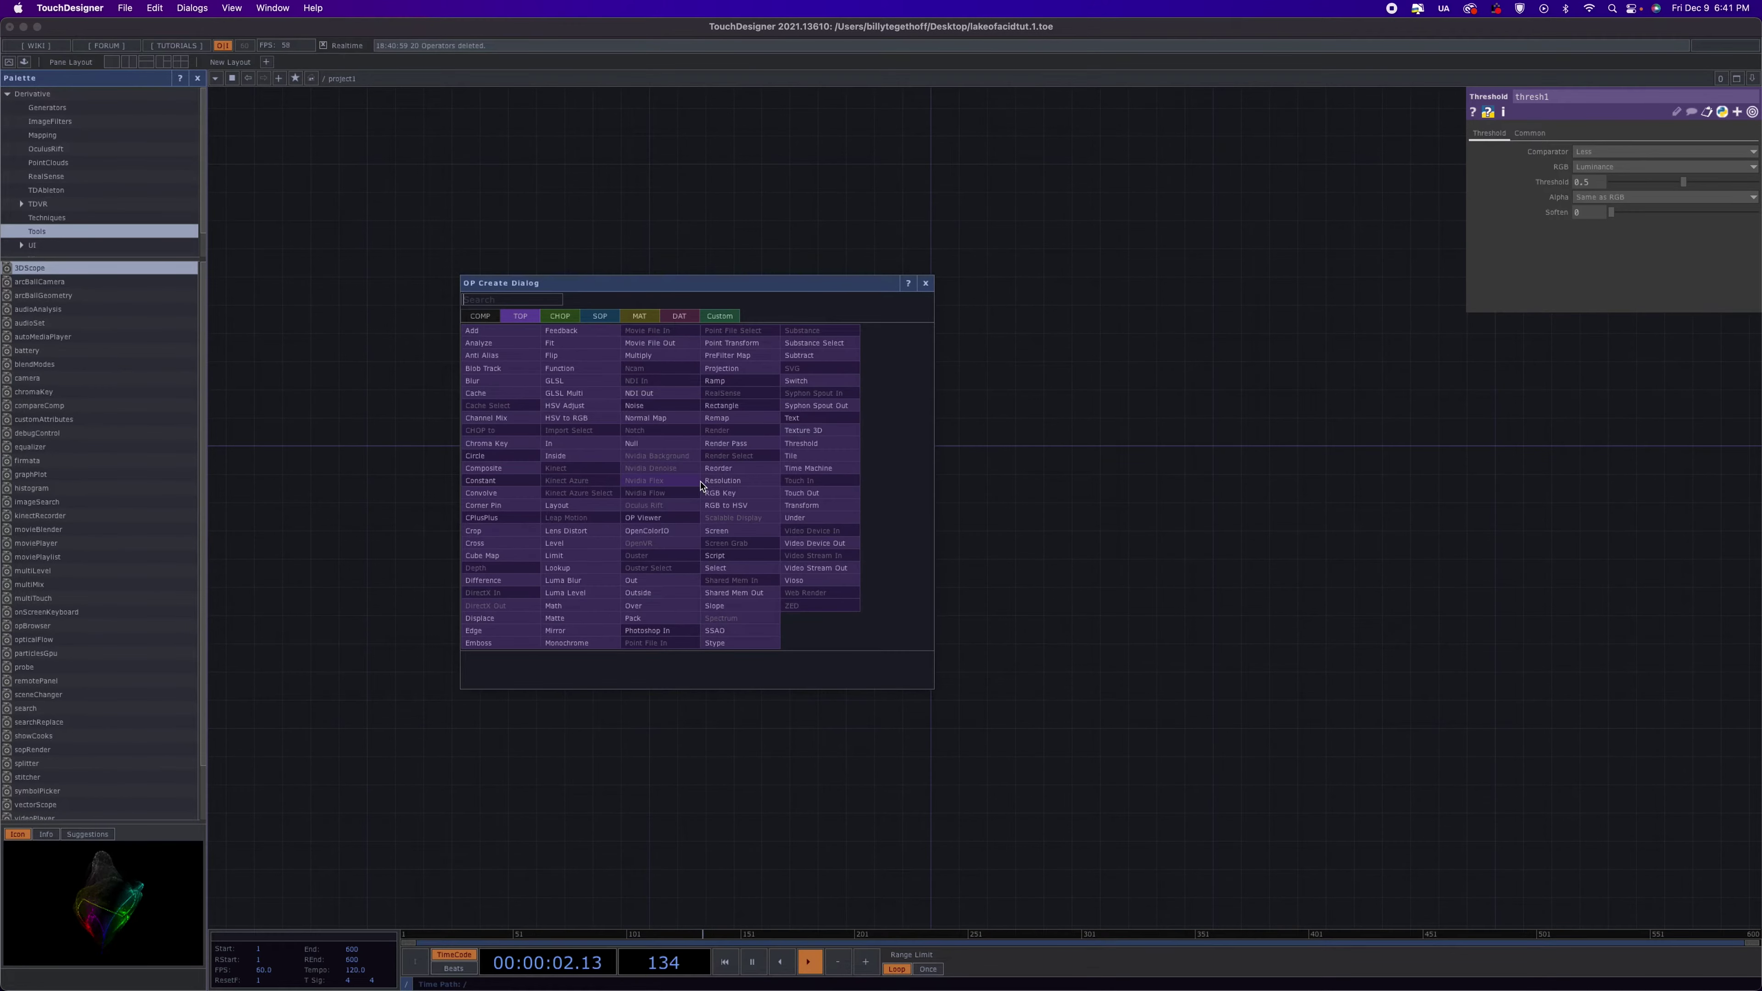
left_click(663, 446)
left_click(715, 478)
left_click_drag(624, 483, 625, 470)
left_click(549, 480)
scroll(555, 476, "up", 5)
scroll(559, 477, "up", 5)
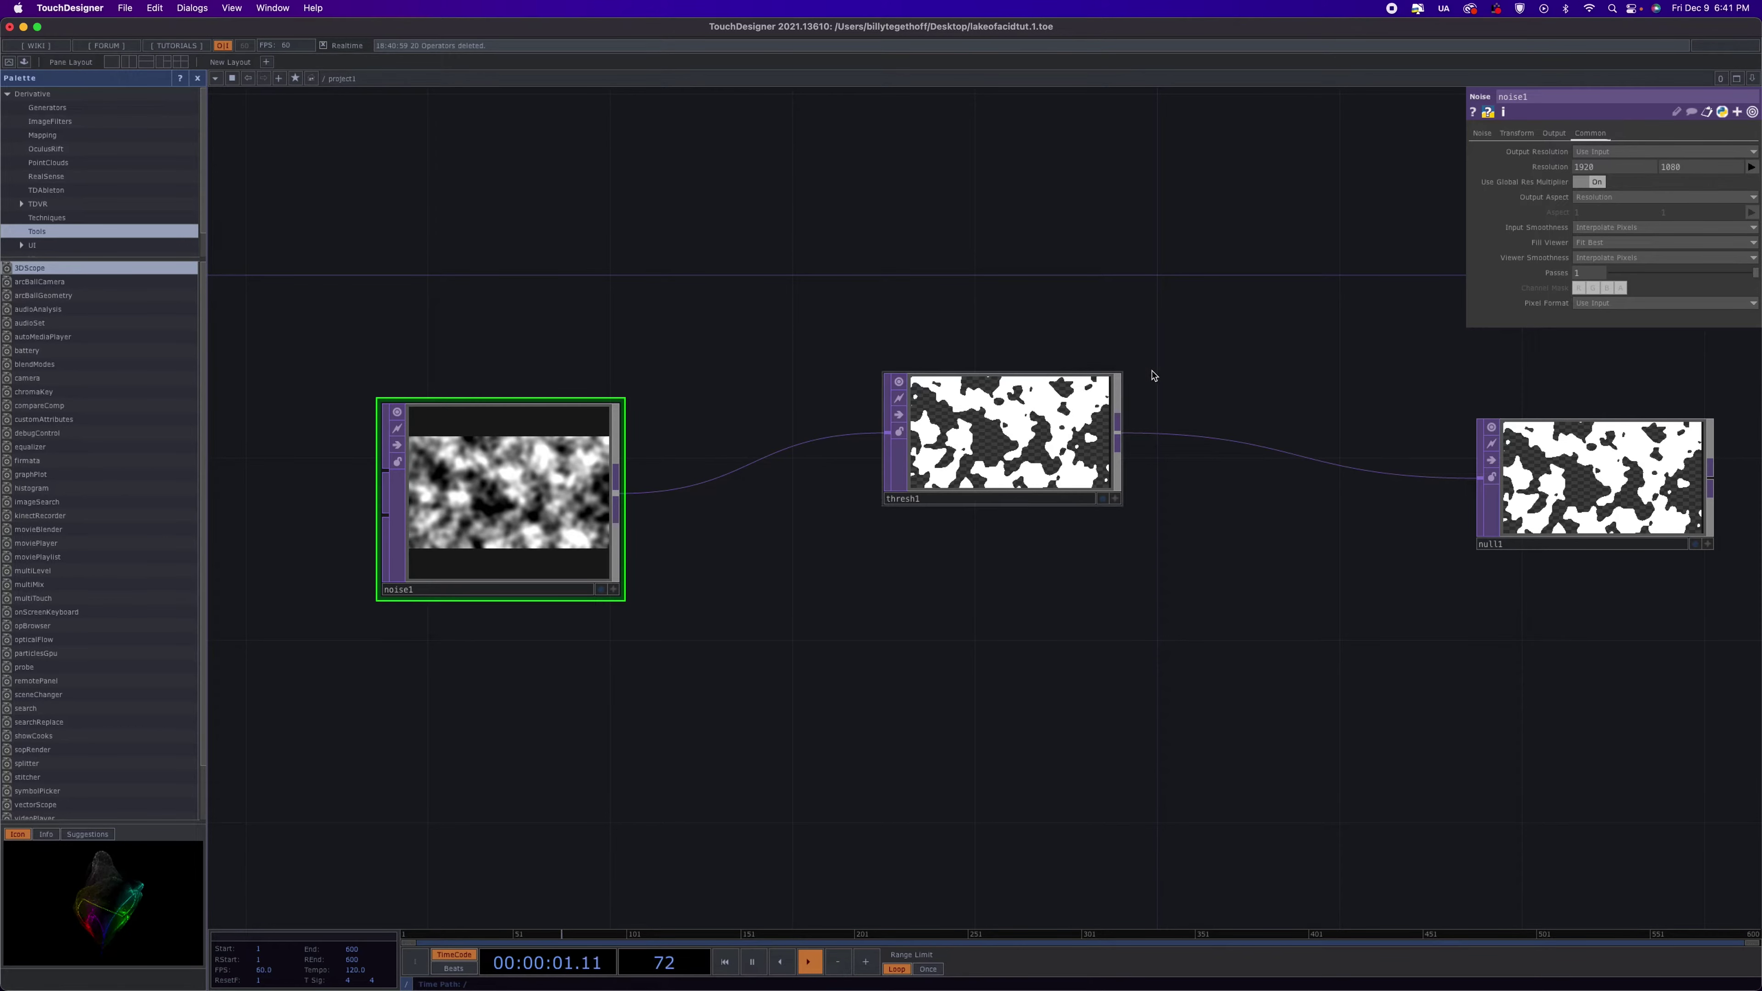
Set noise1's Period to 0 and Amplitude to 0.471, check its Transform page, then select thresh1
left_click(1482, 133)
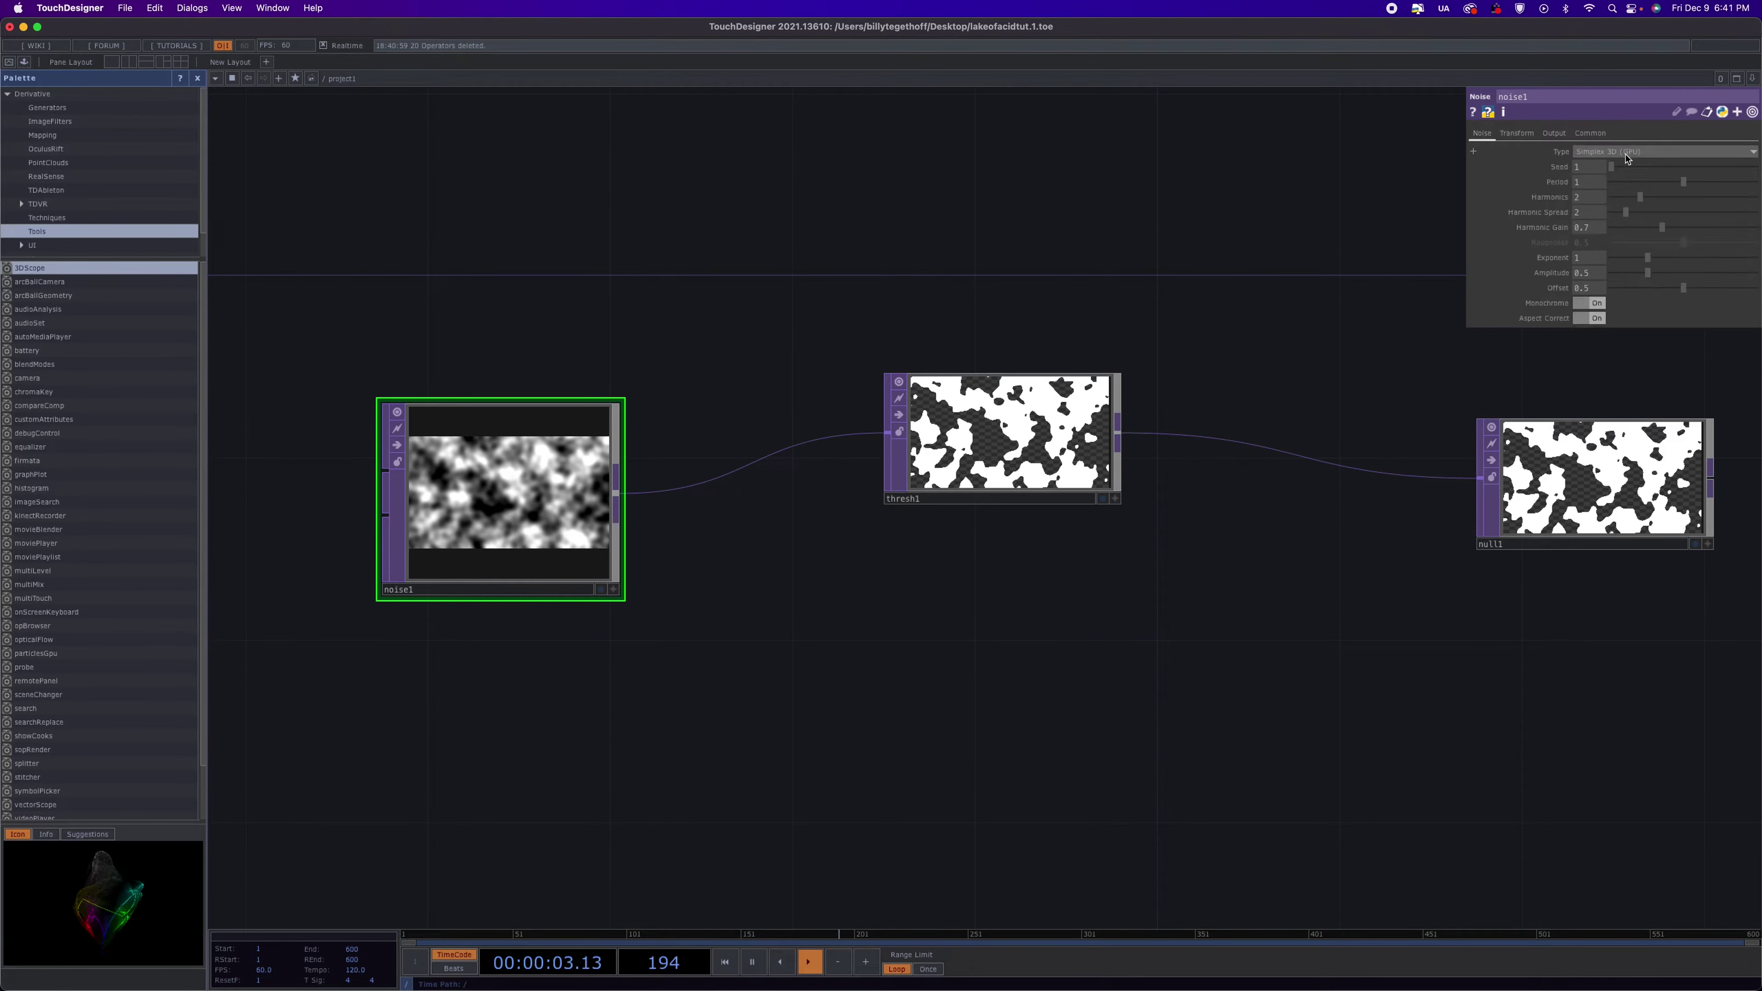
left_click_drag(1678, 183, 1602, 183)
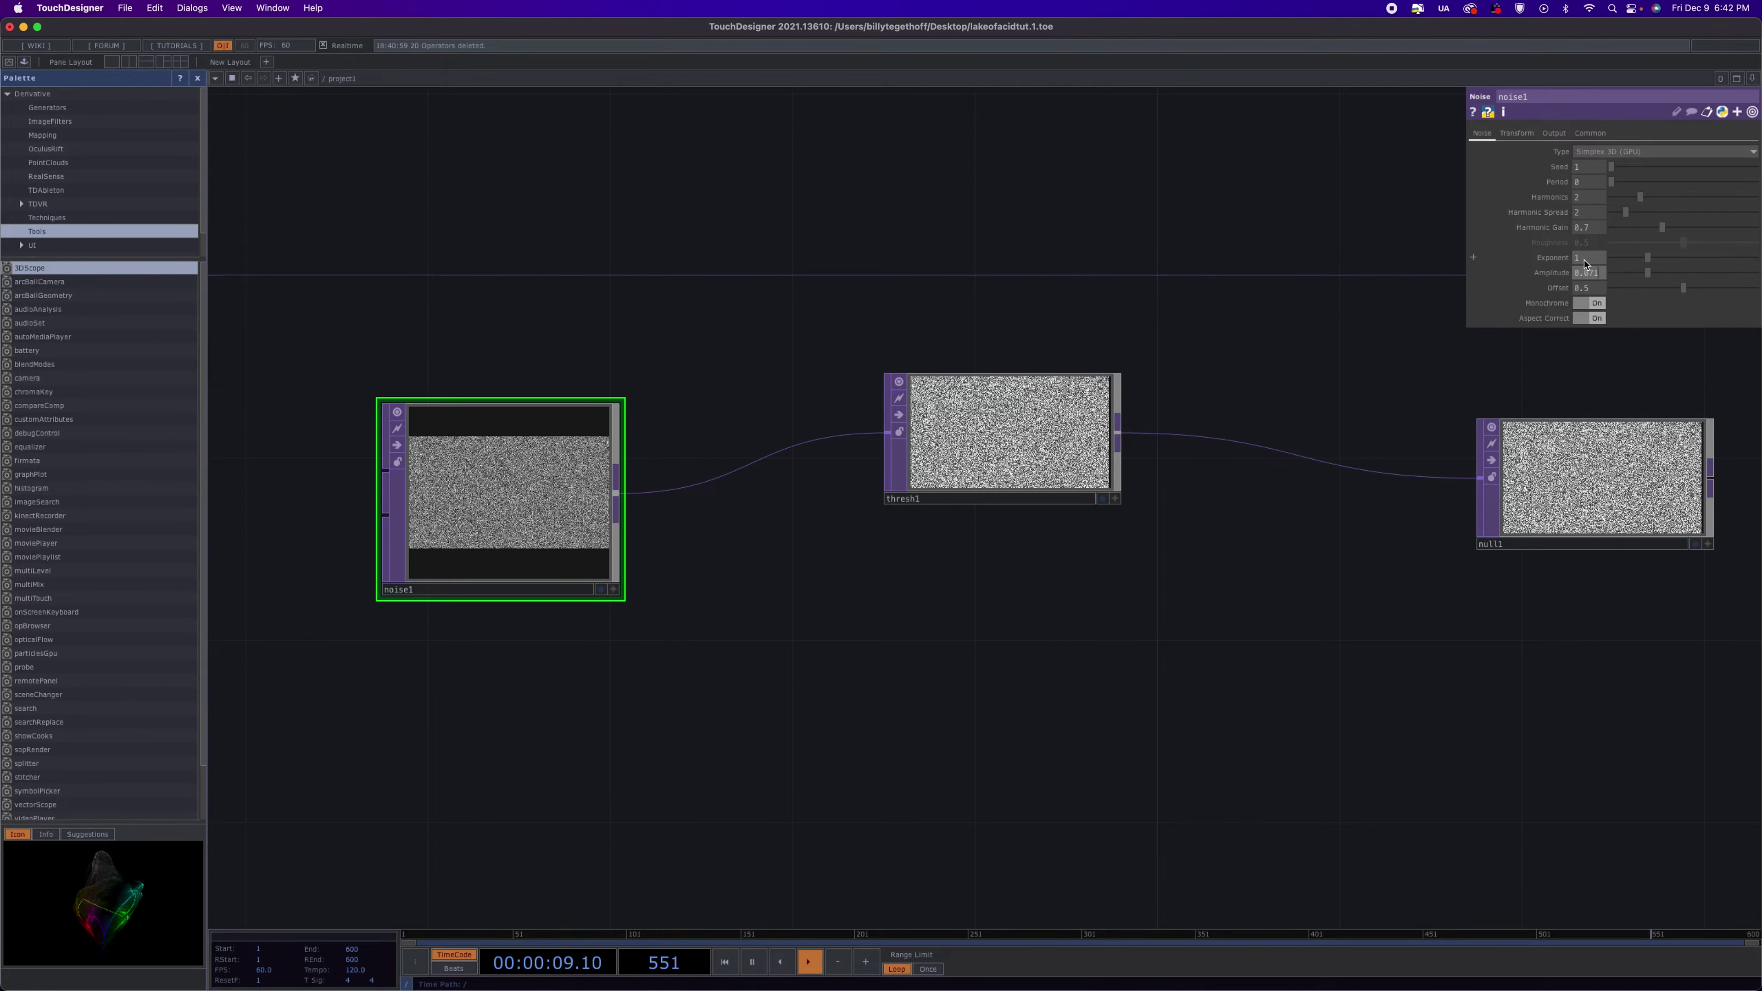
left_click(1526, 134)
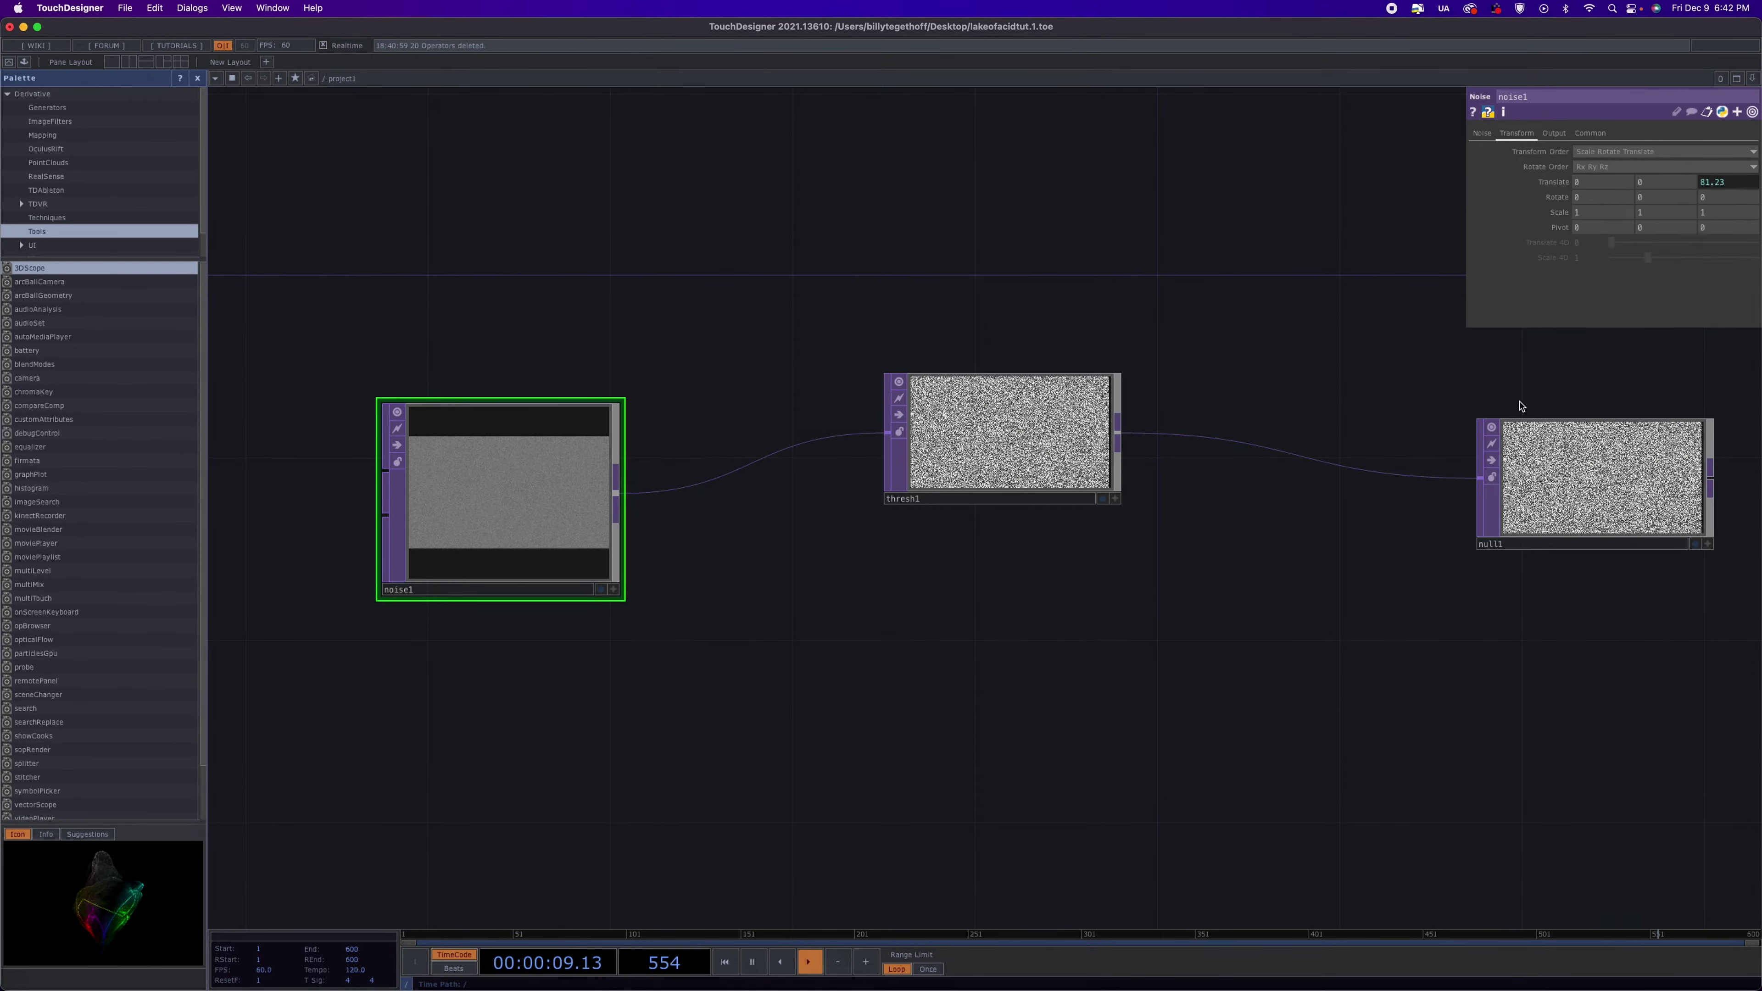
left_click(1009, 434)
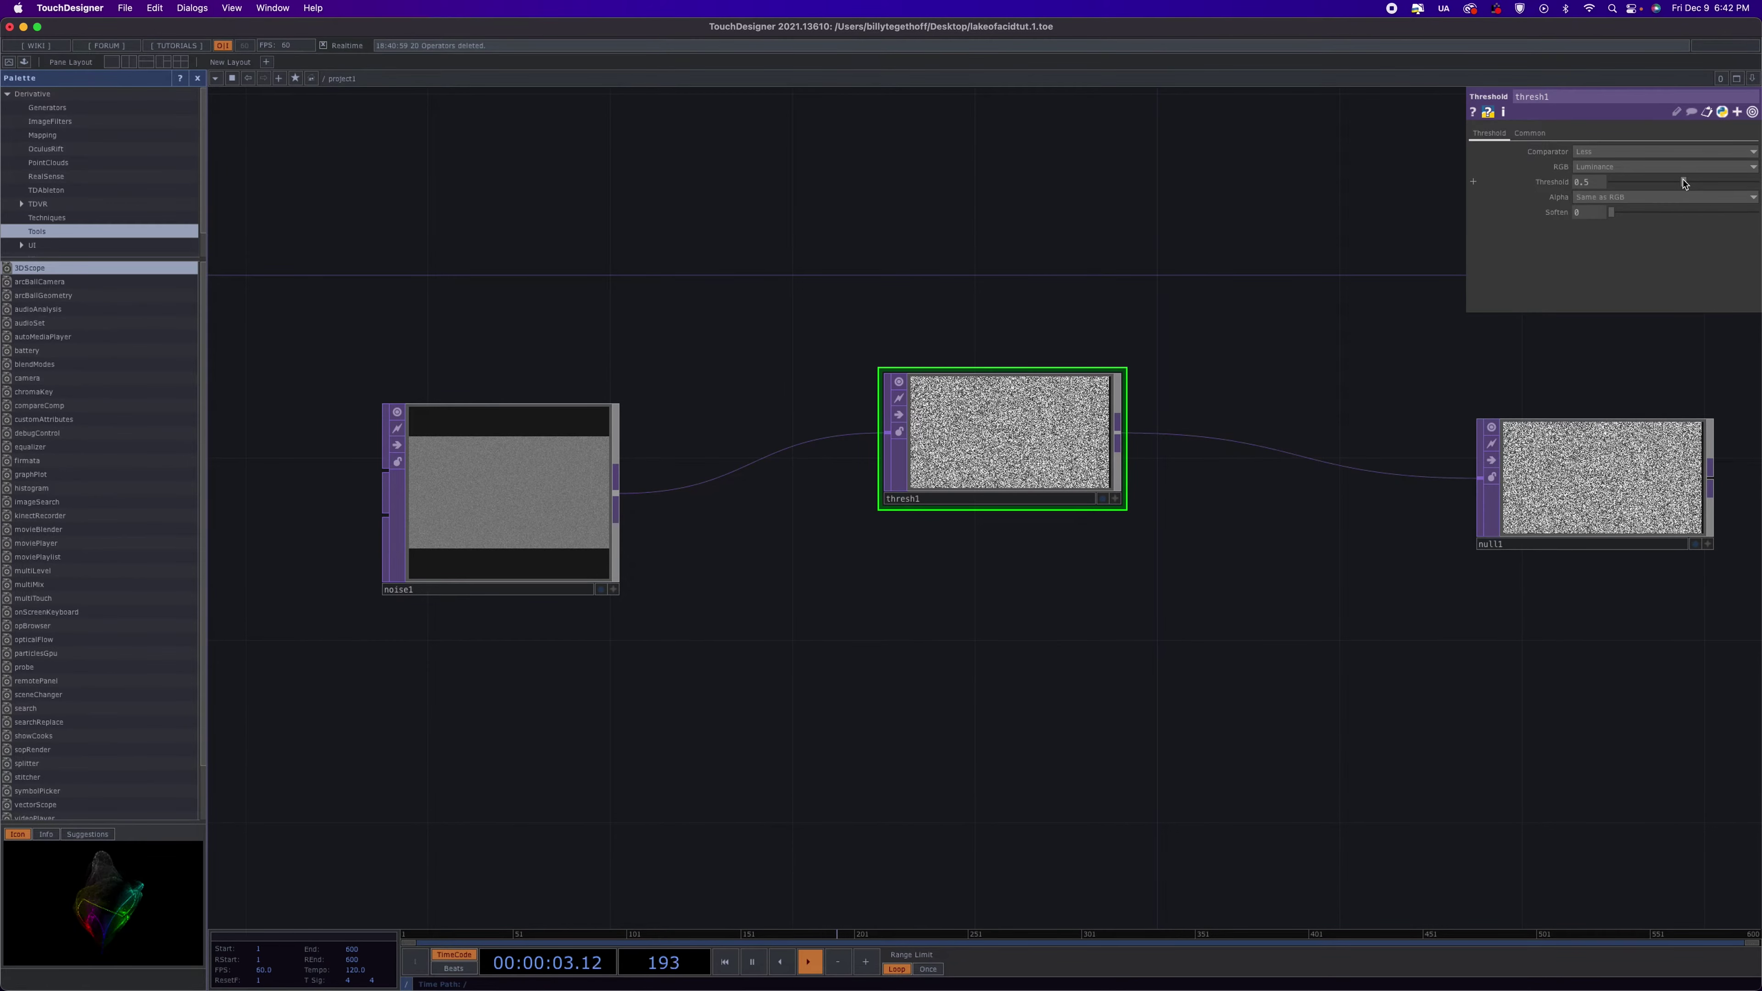
Set thresh1's Threshold to 0.595 and line up noise1, thresh1 and null1 in a row
left_click_drag(1684, 182, 1697, 186)
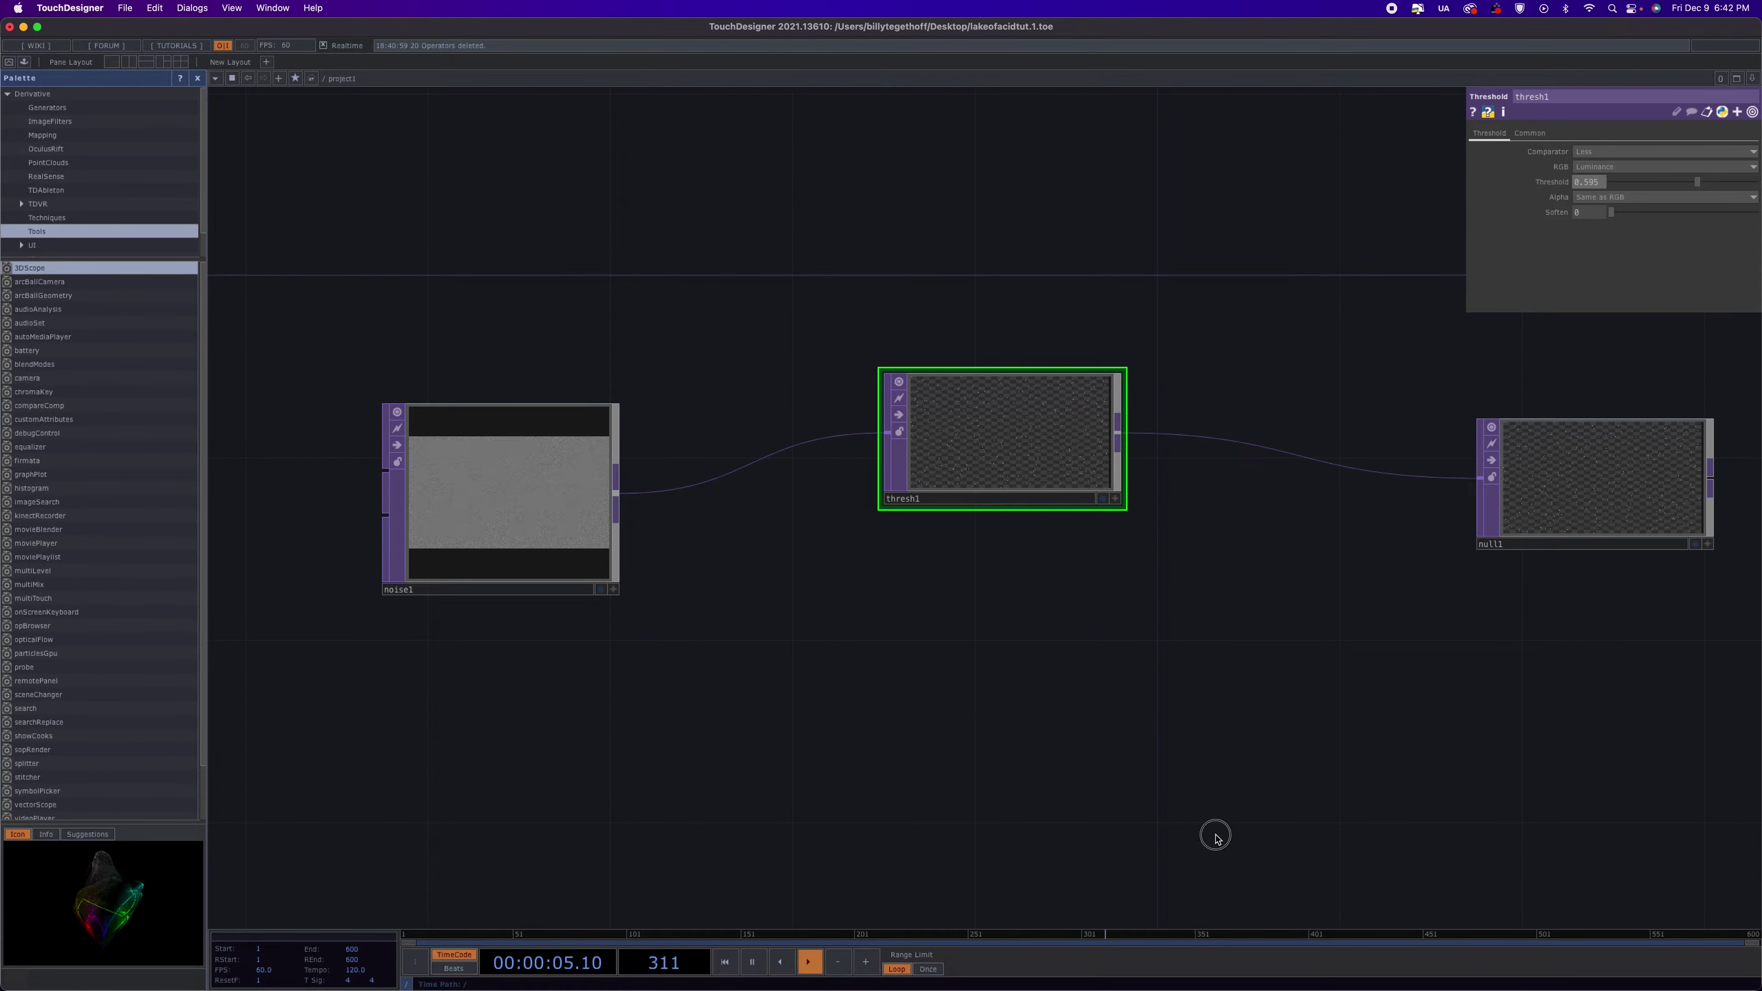
left_click_drag(1216, 830, 797, 736)
left_click_drag(555, 361, 554, 382)
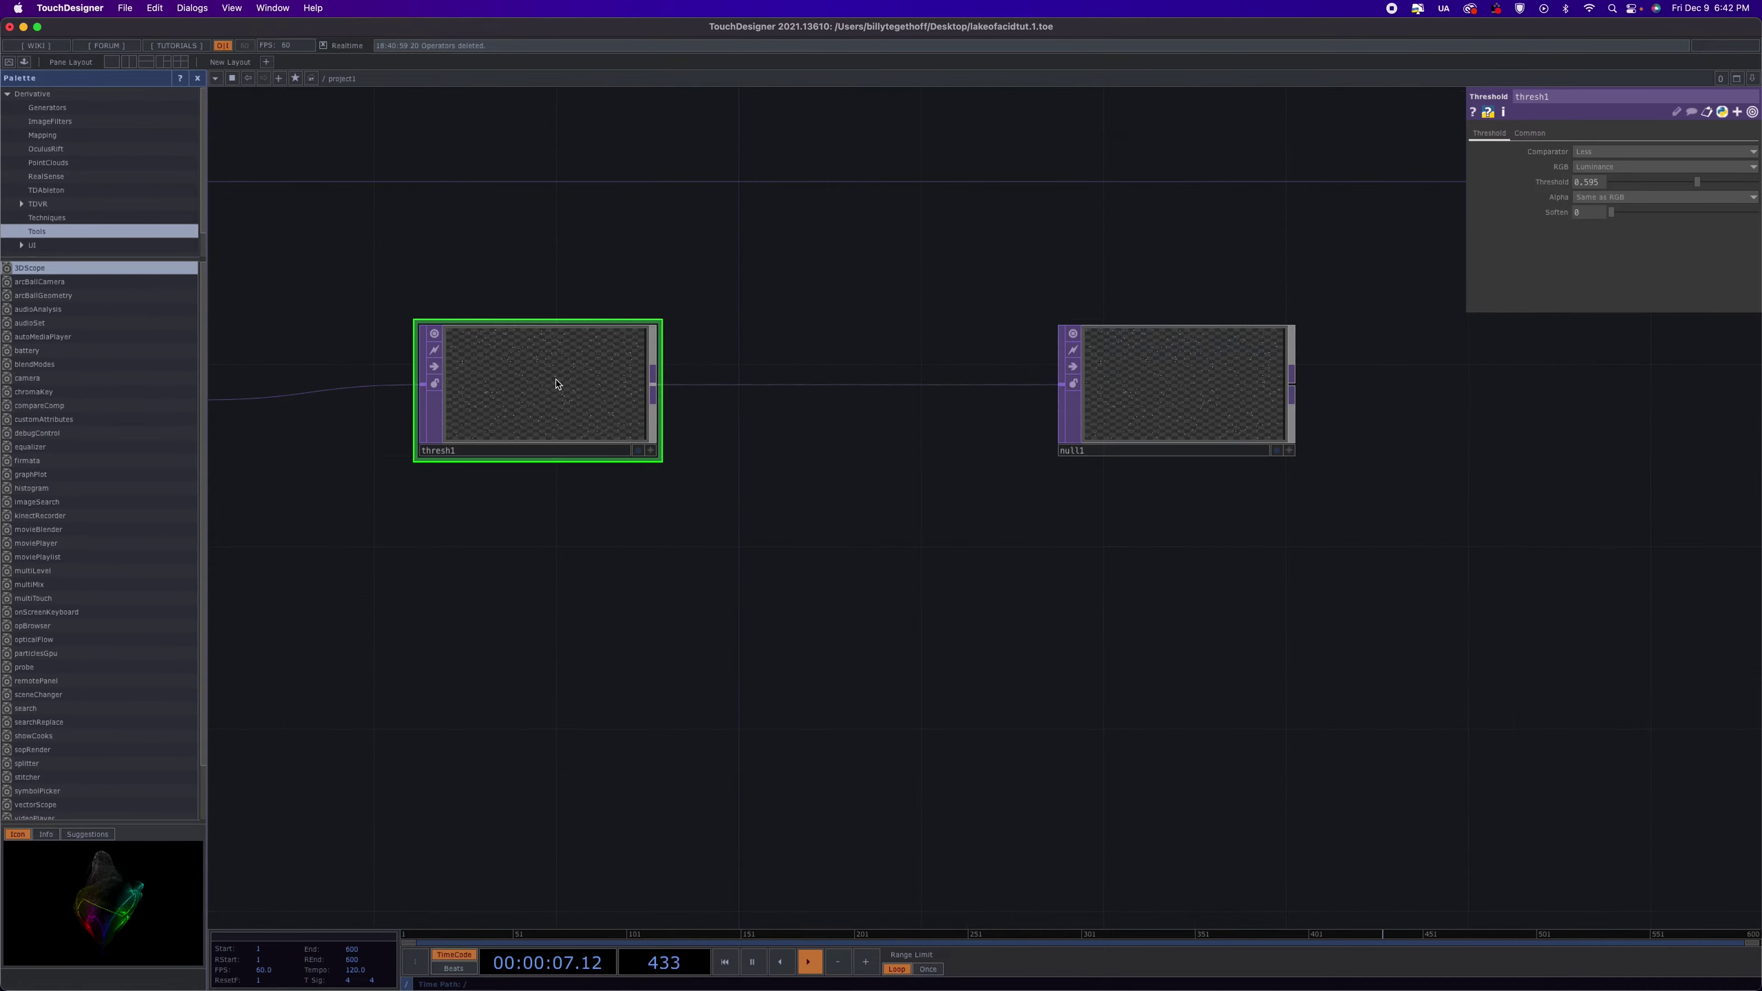
scroll(969, 585, "down", 3)
scroll(969, 585, "down", 5)
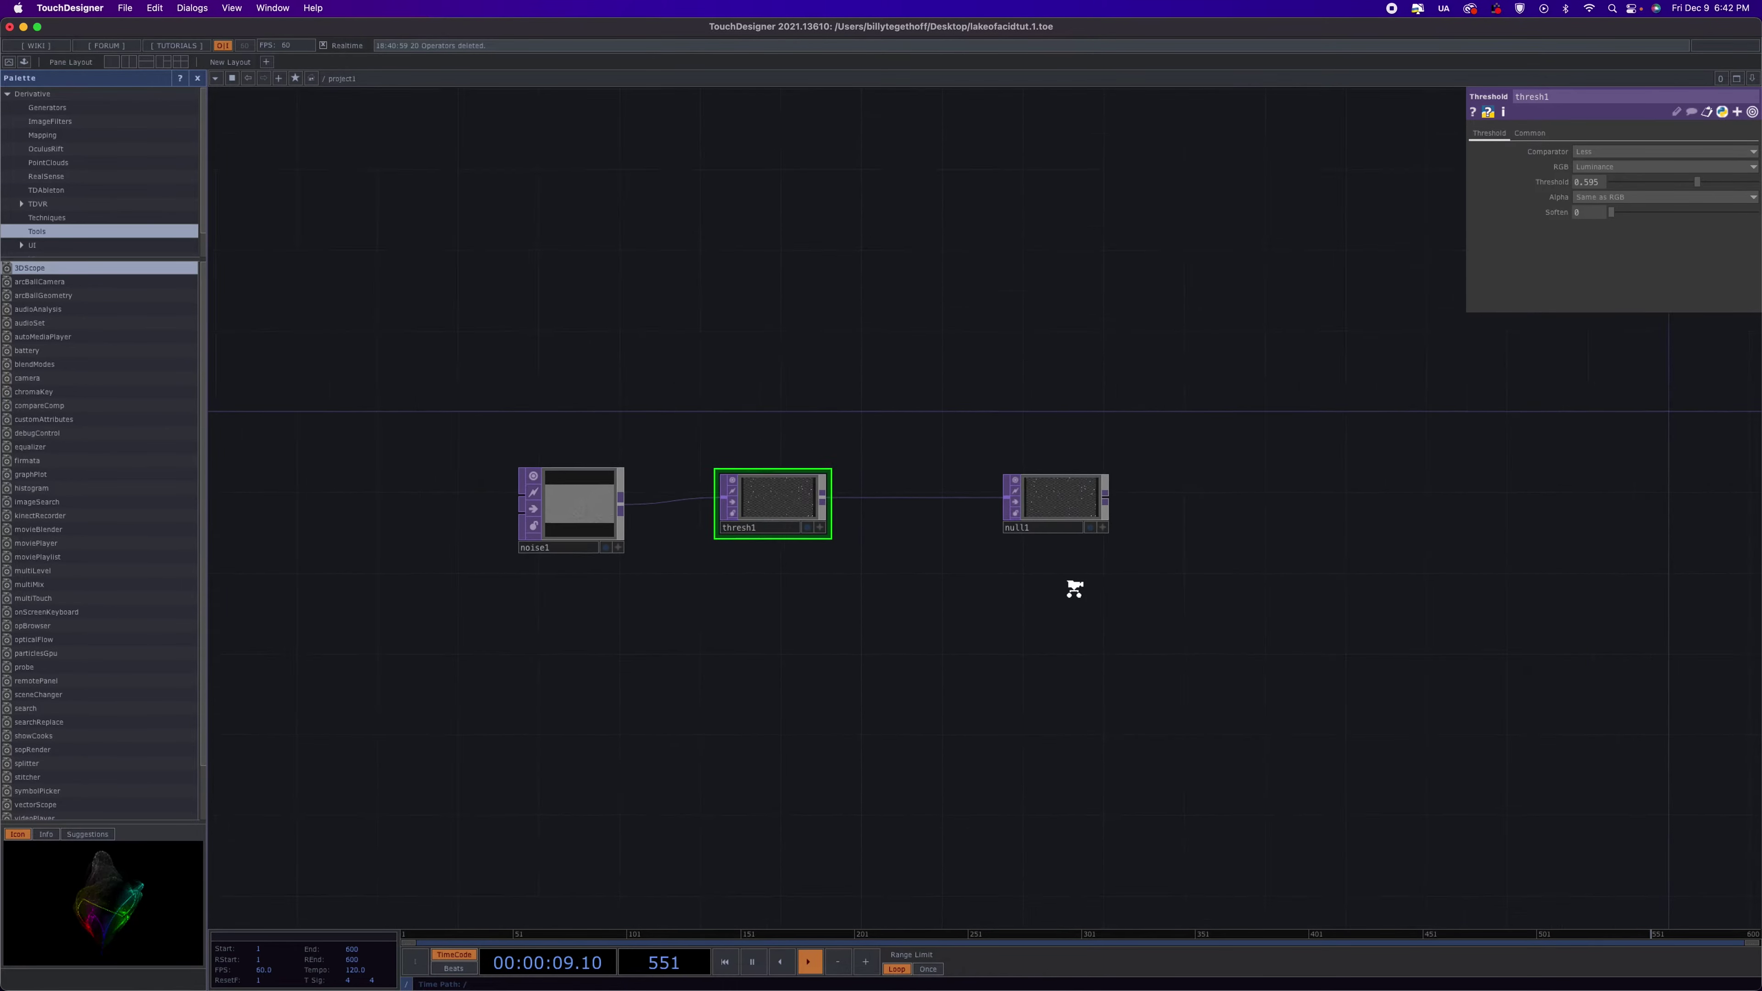
left_click_drag(1015, 571, 638, 526)
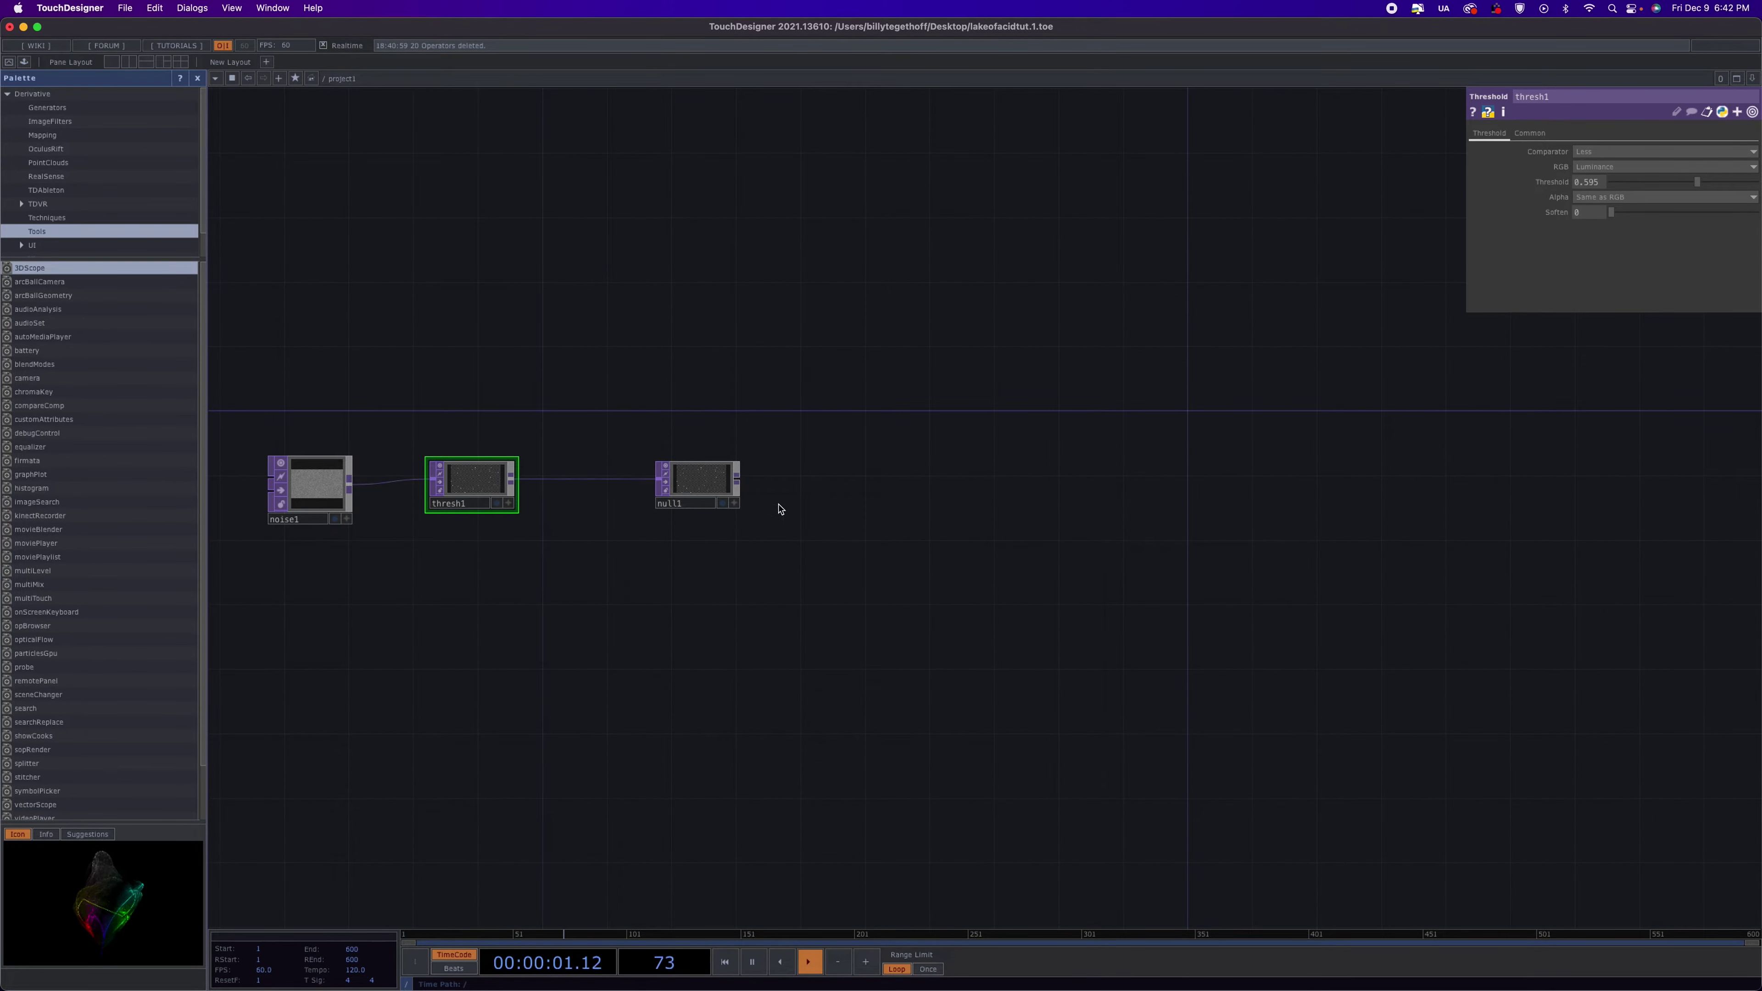
left_click_drag(732, 487, 699, 487)
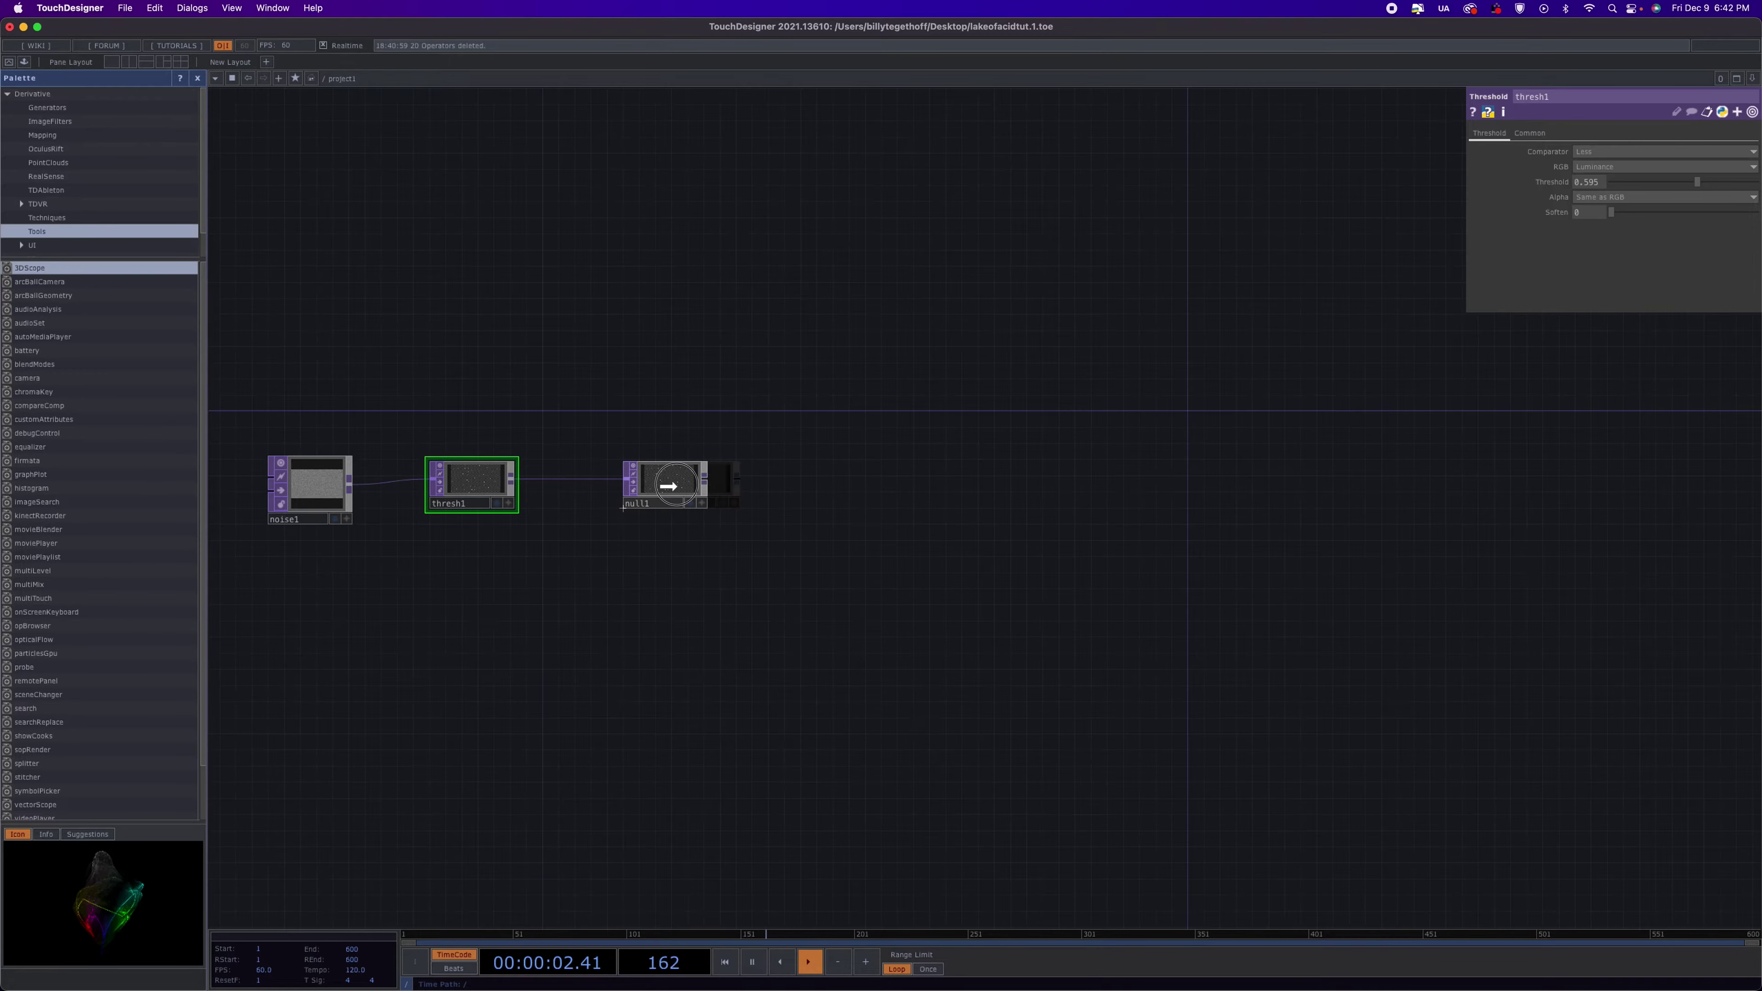
Add a Feedback TOP, feedback1, fed by null1
left_click(705, 480)
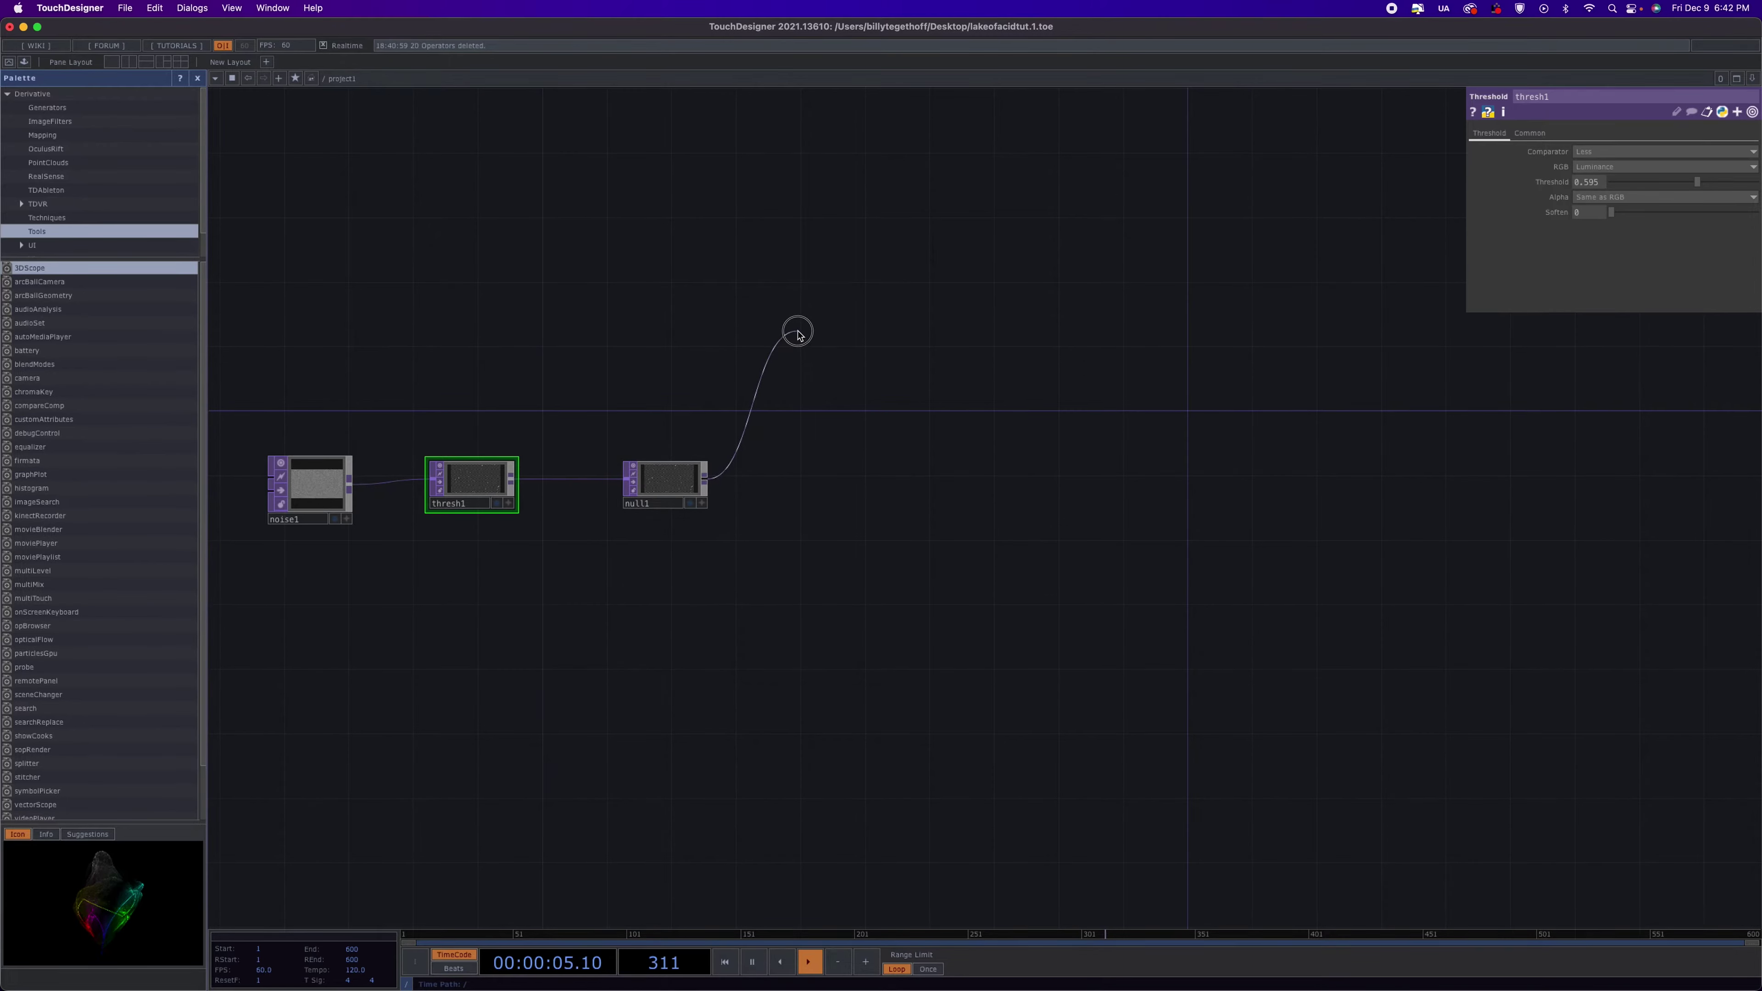
left_click(798, 334)
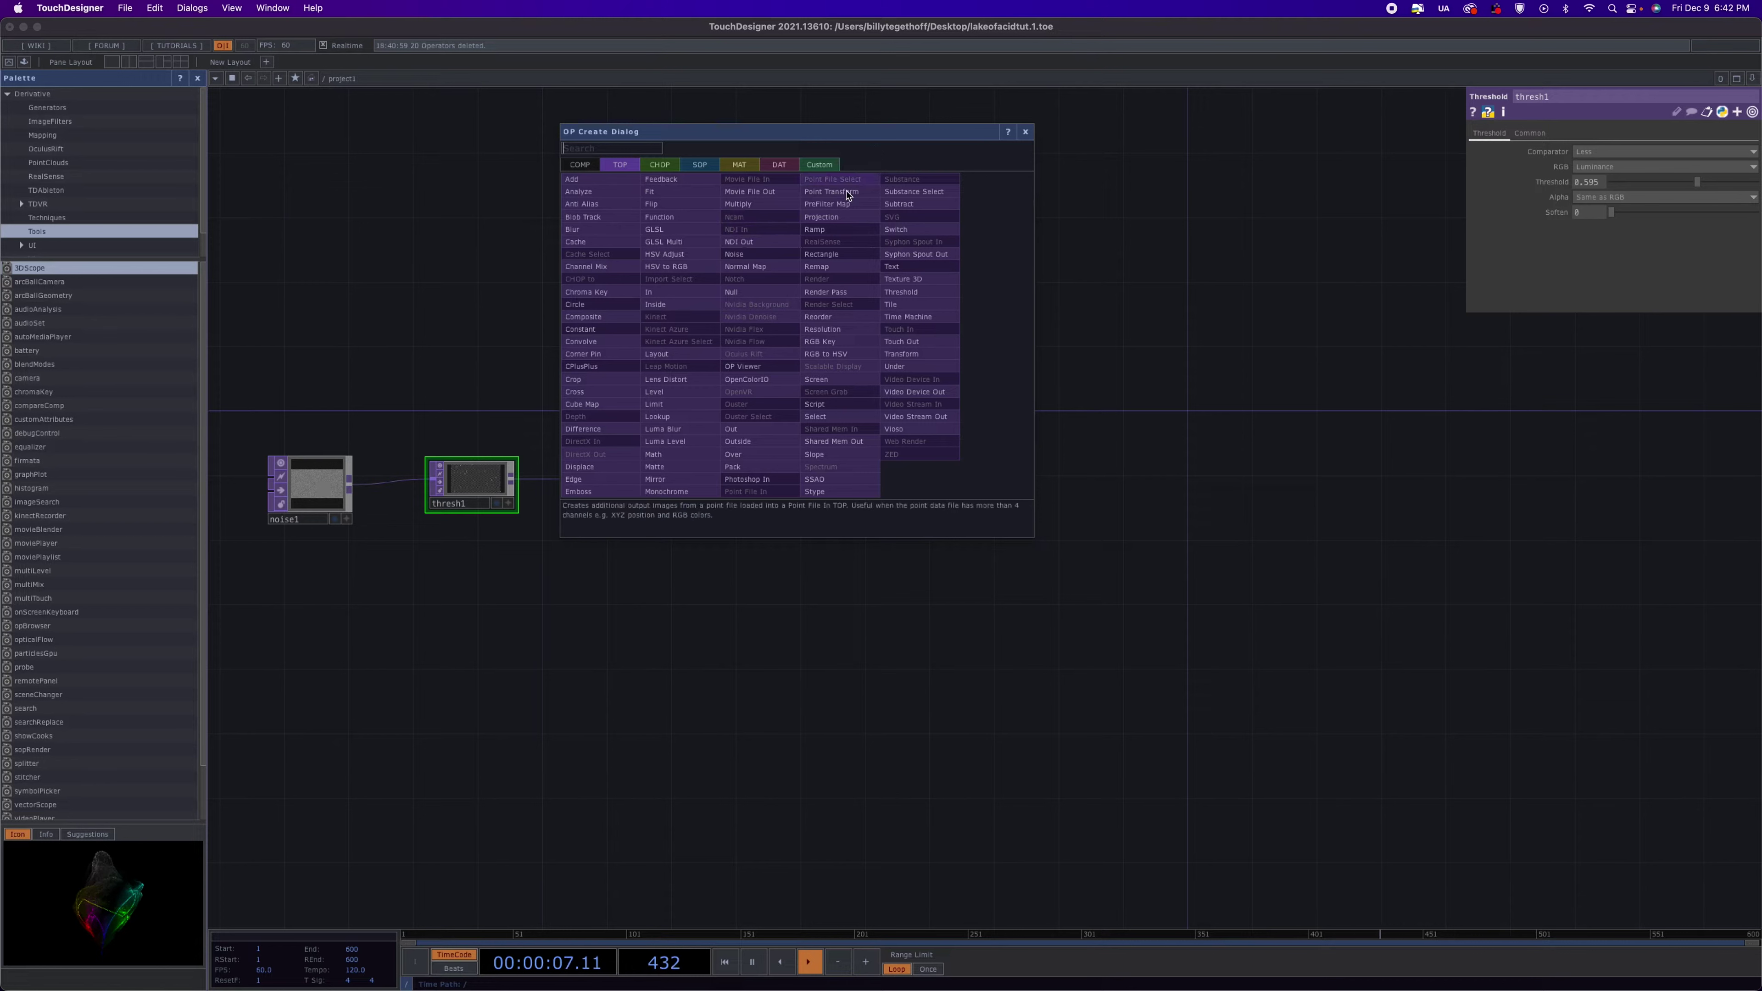
left_click(660, 179)
left_click(827, 290)
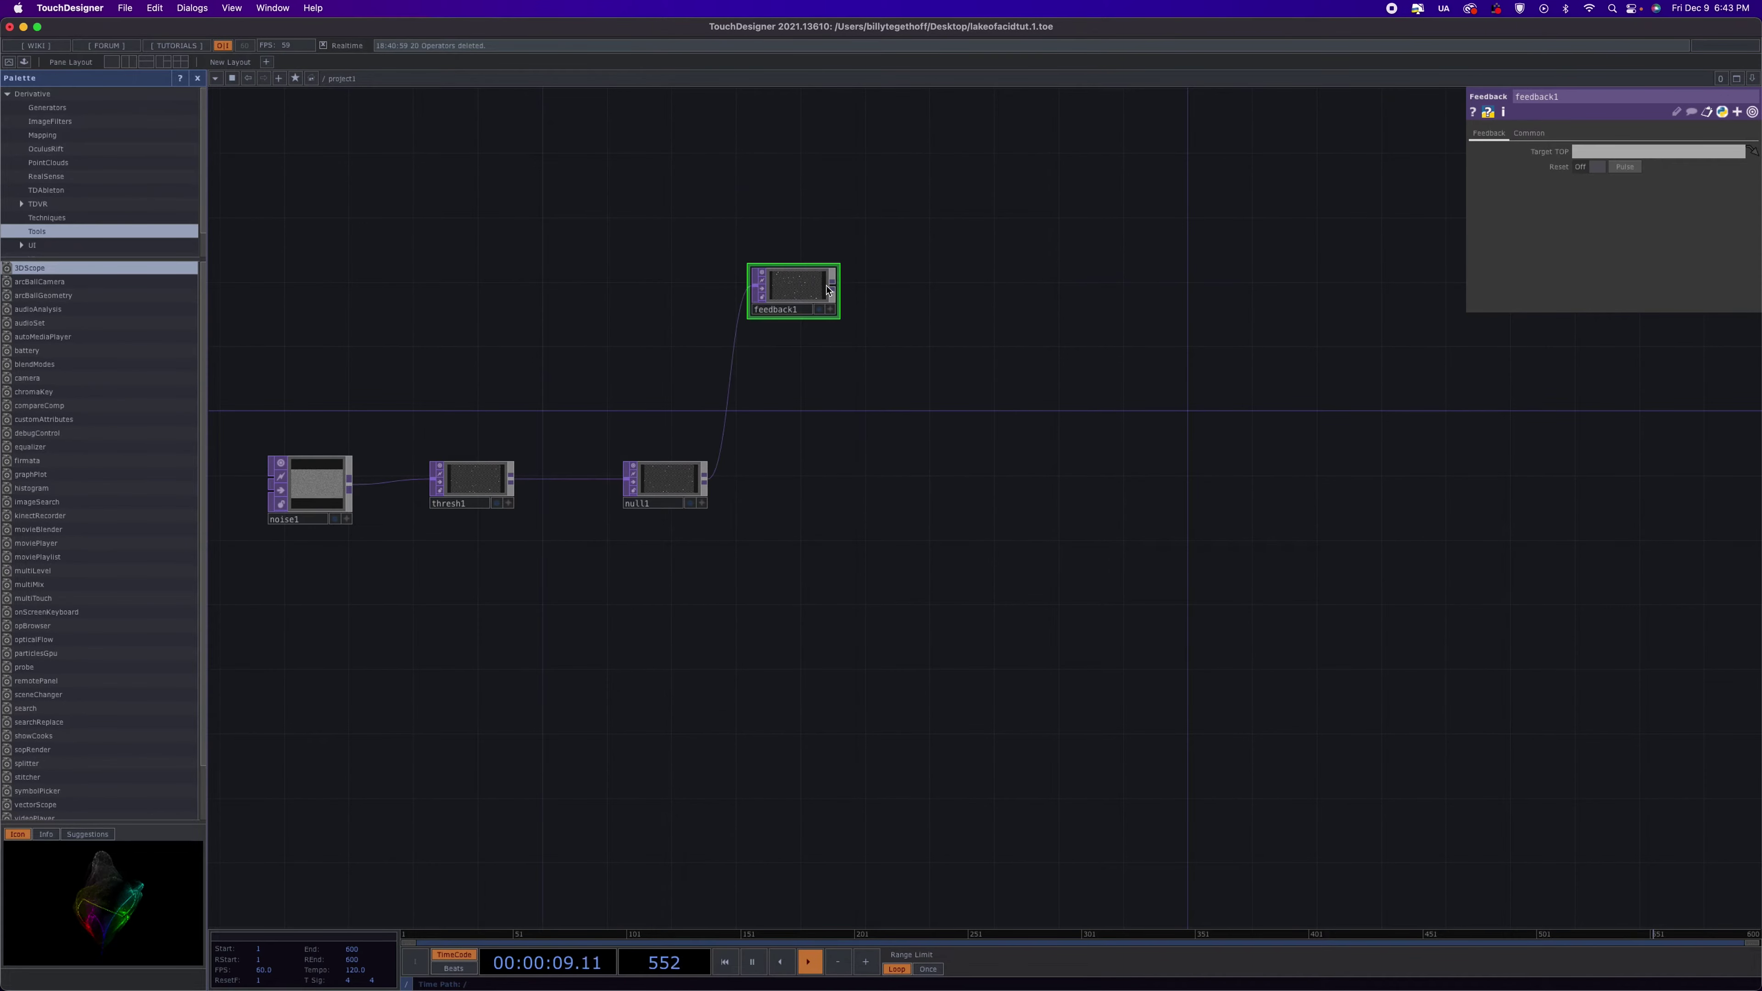
Add comp1 after feedback1, wire null1 into it, and make comp1 feedback1's Target TOP
left_click(835, 286)
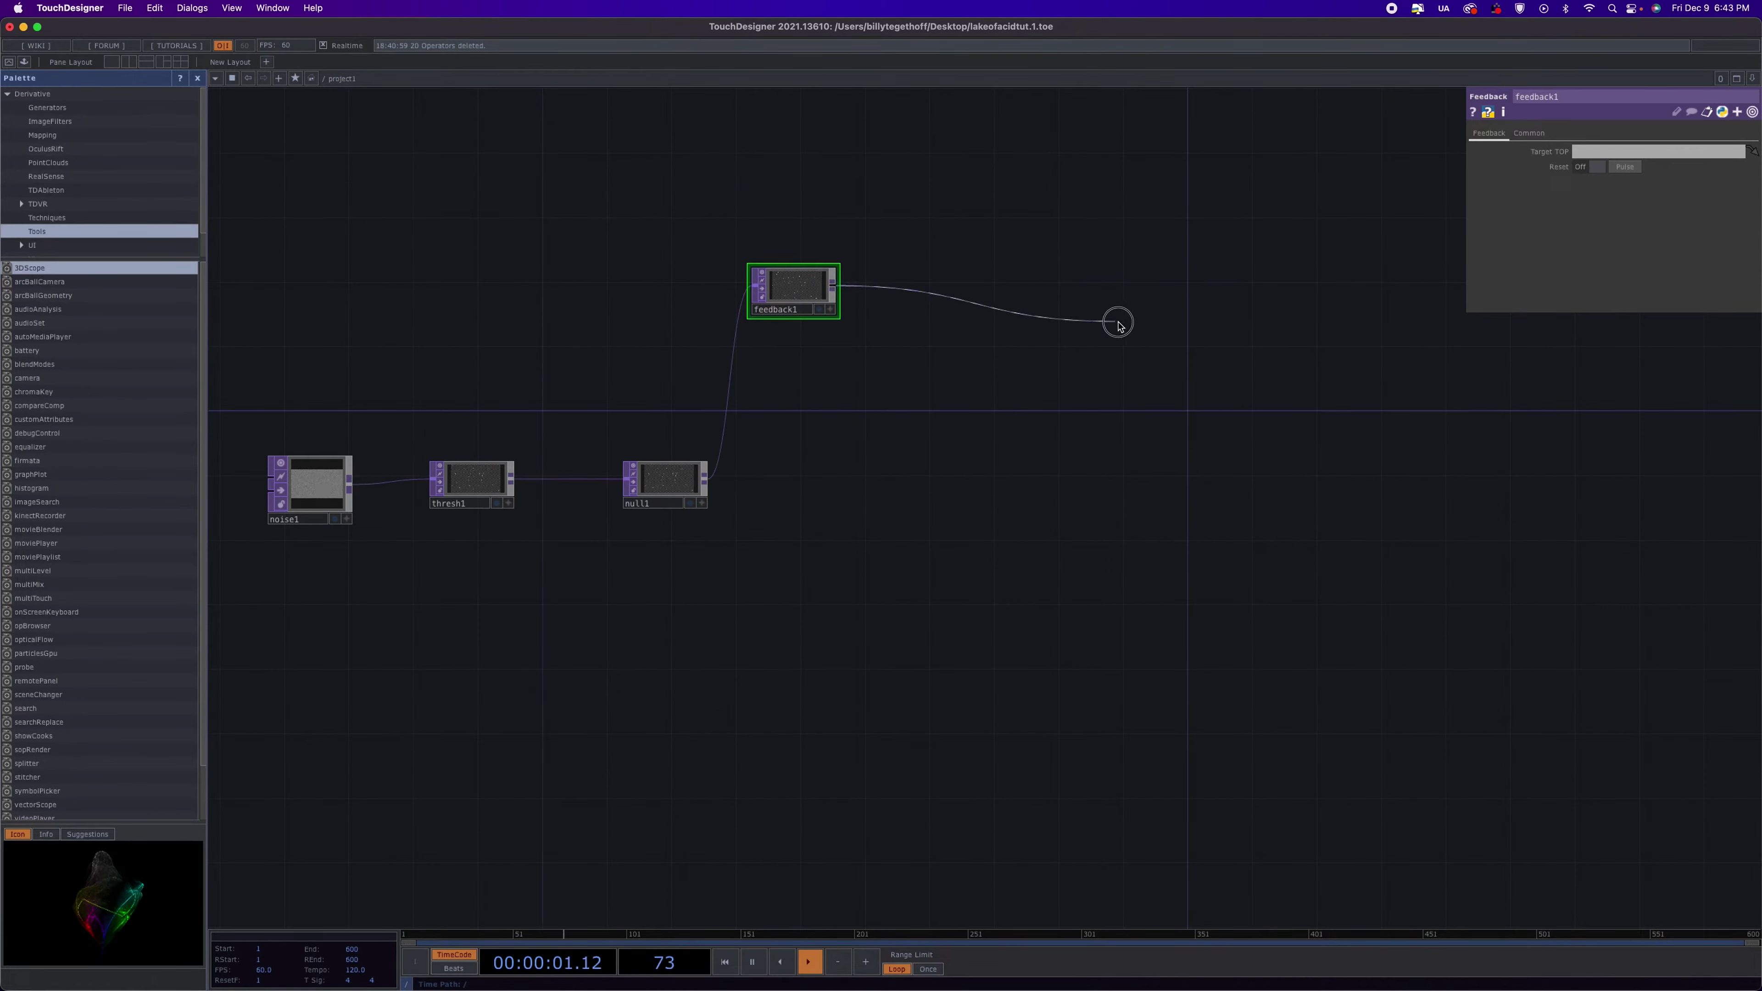
left_click(1160, 382)
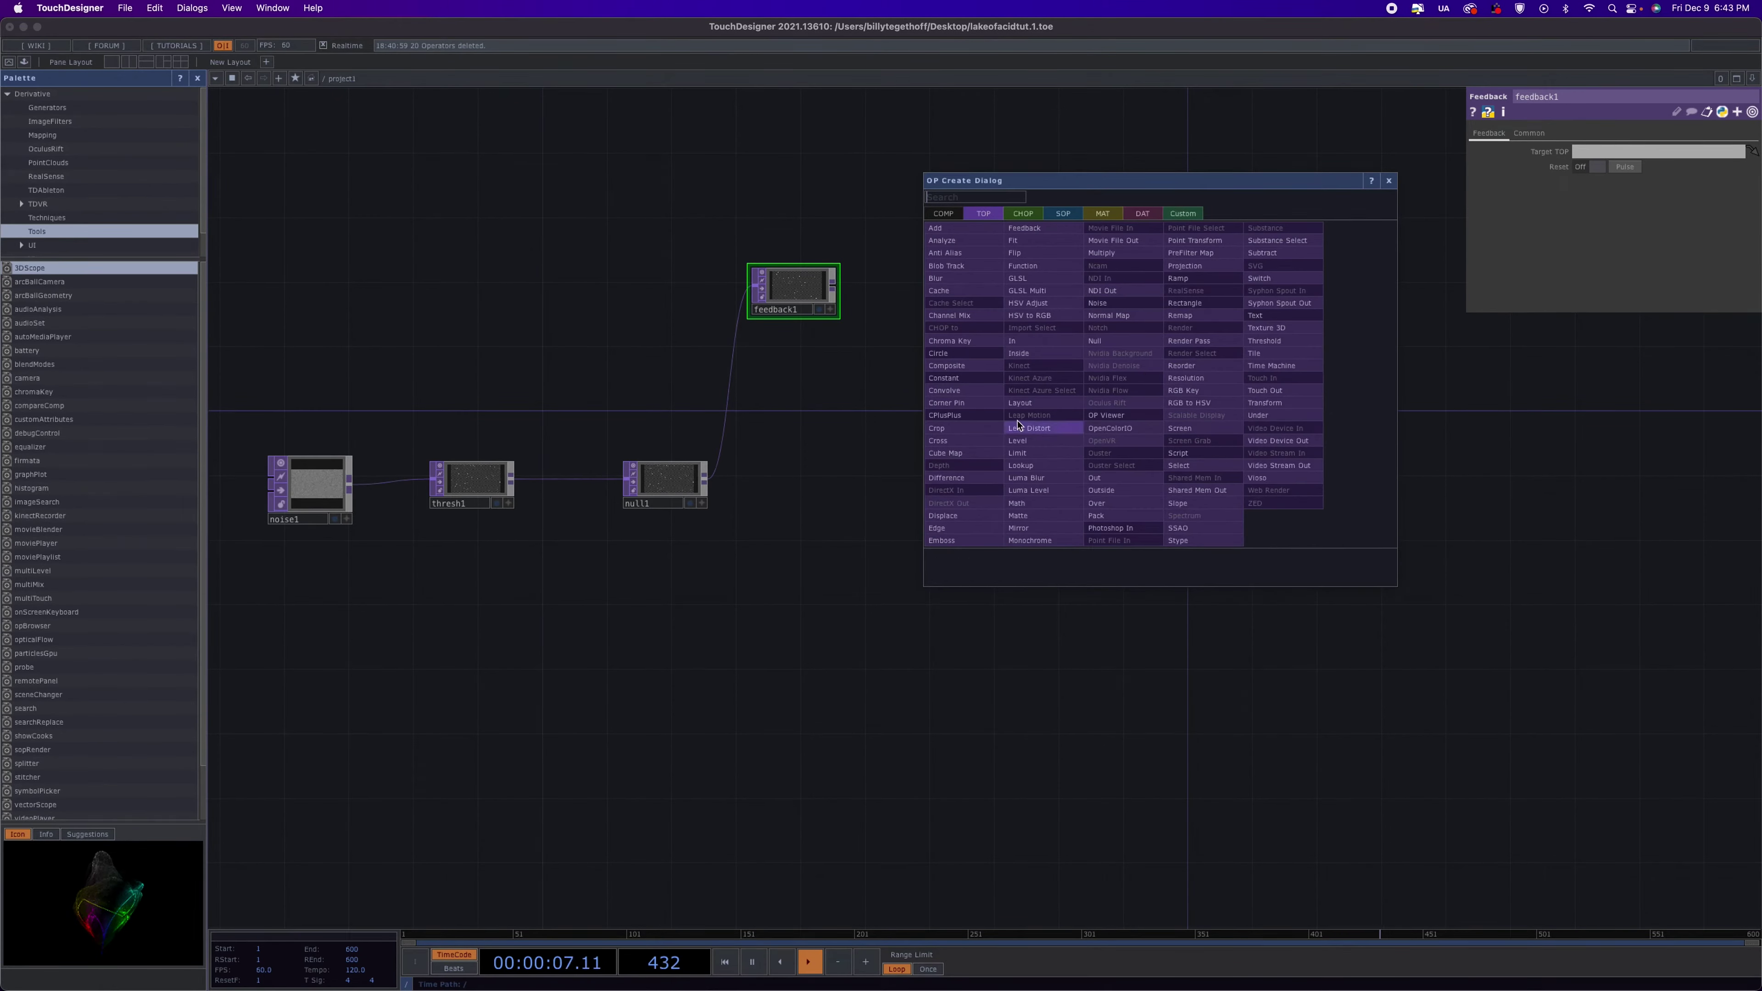
left_click(946, 366)
left_click(1316, 499)
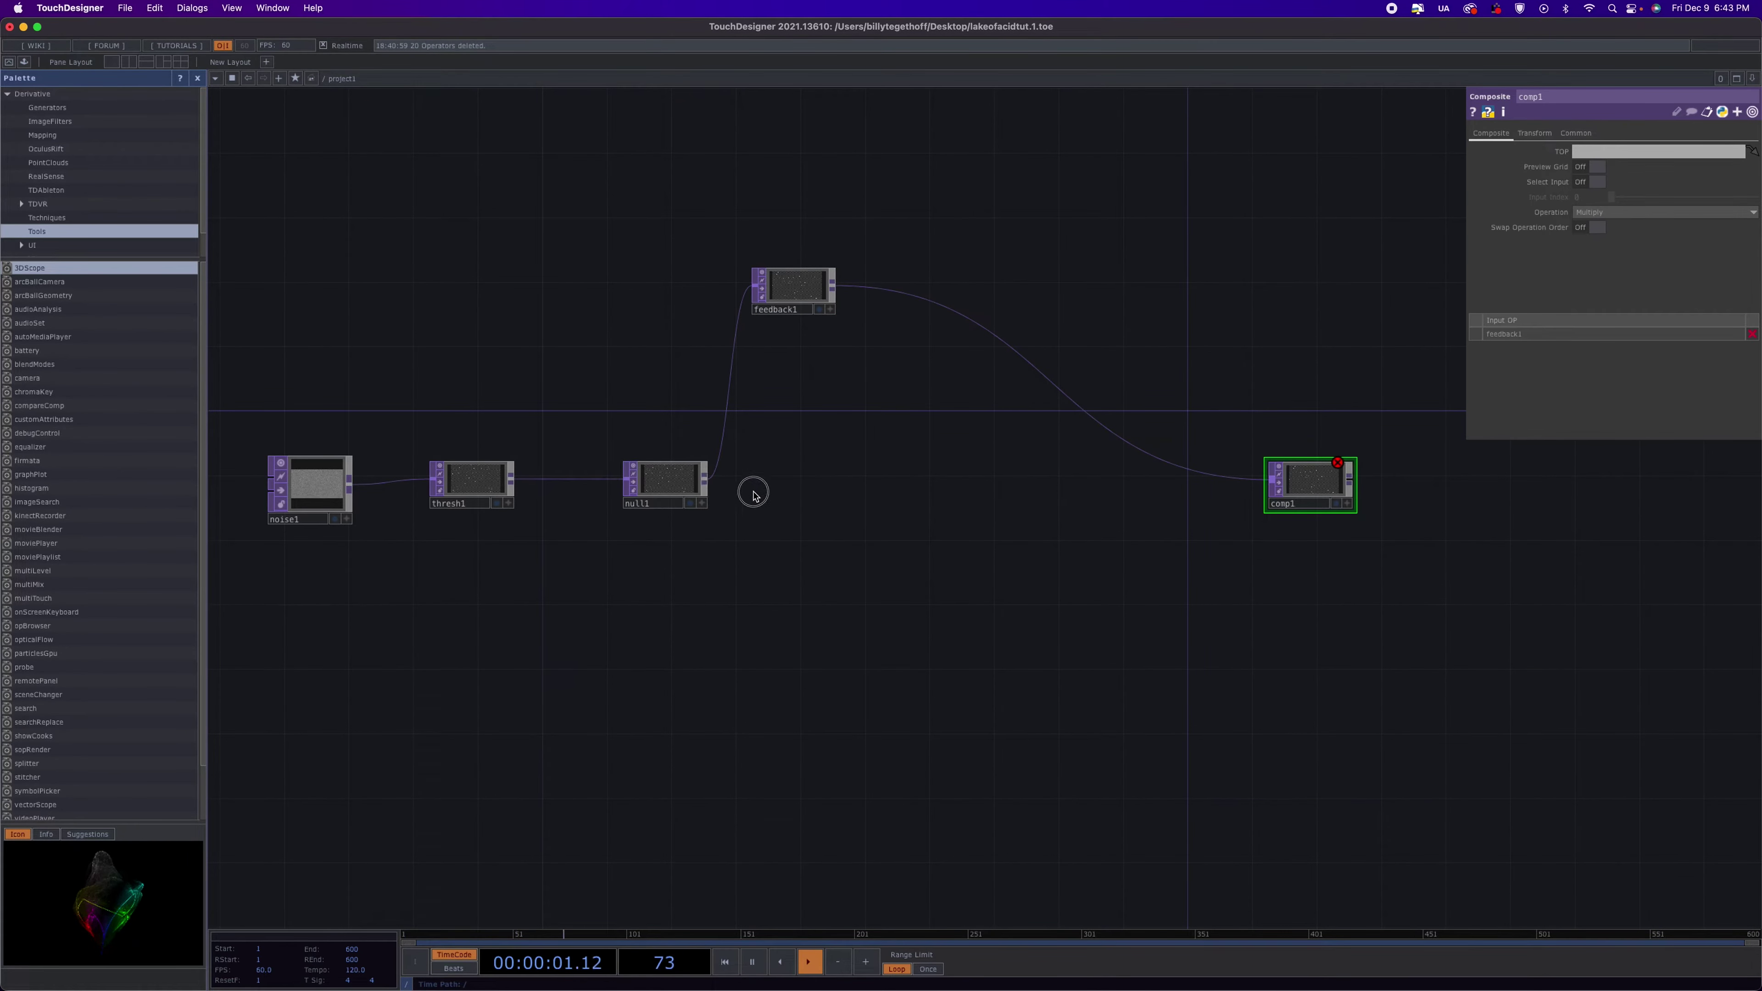
left_click(705, 479)
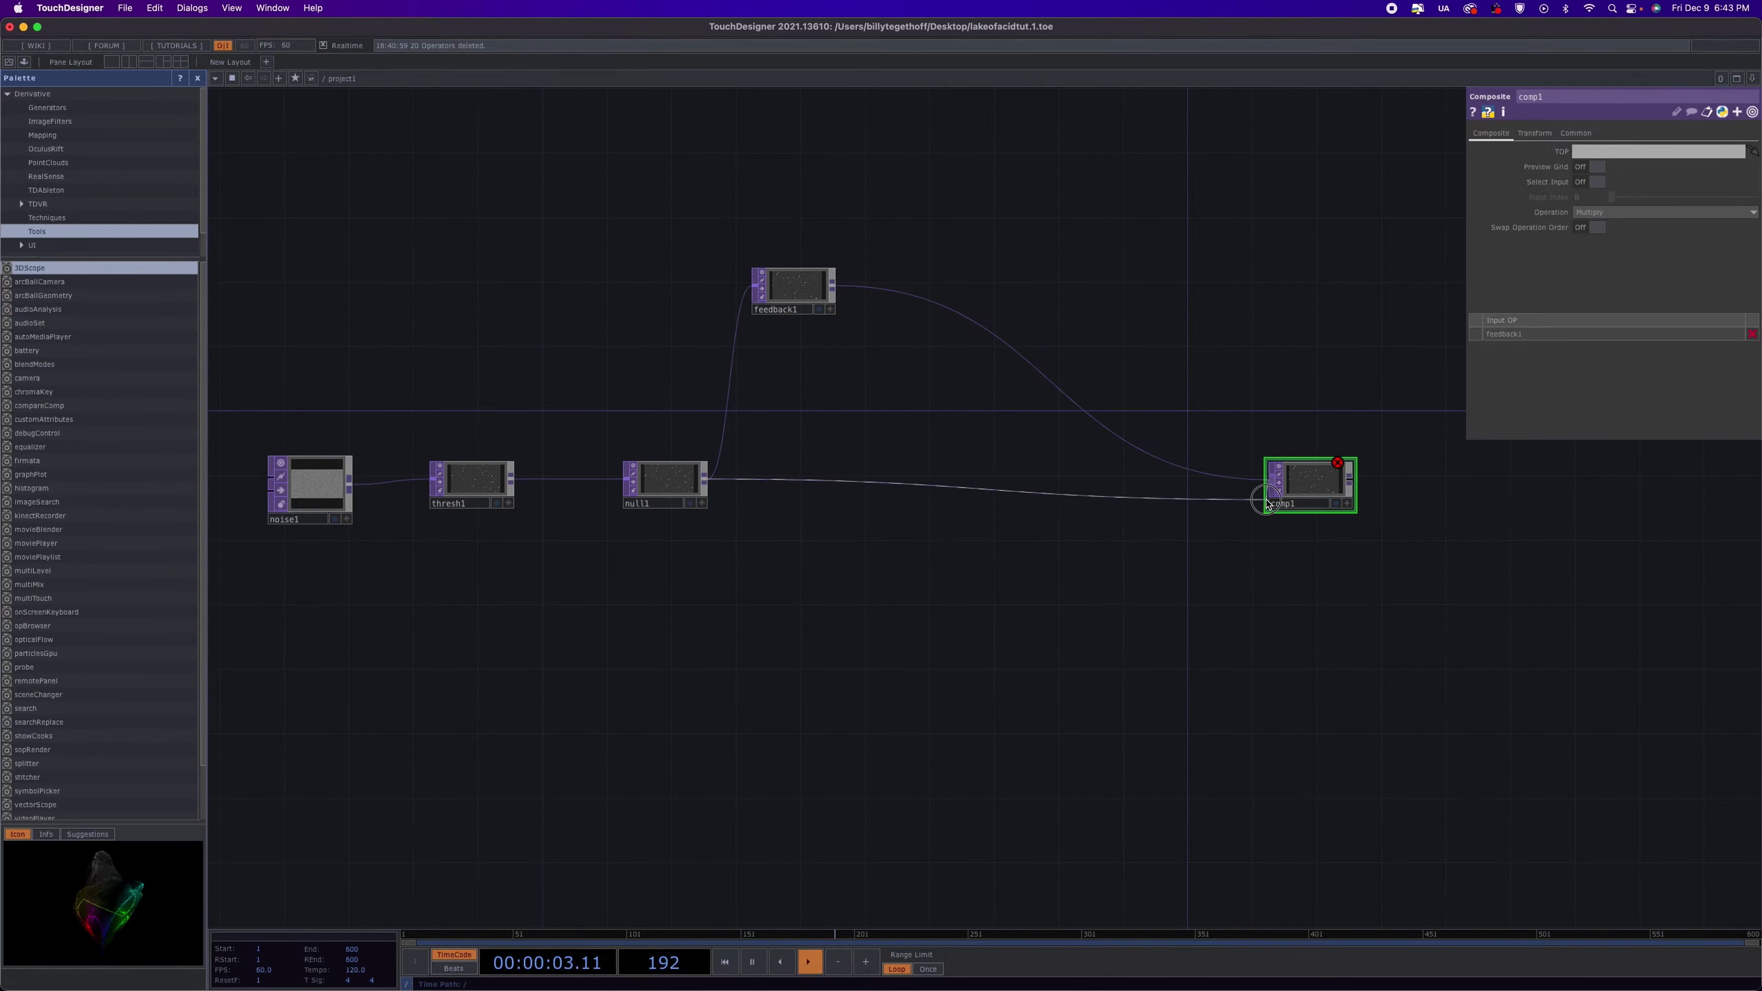
left_click(1281, 491)
left_click_drag(1334, 494, 803, 294)
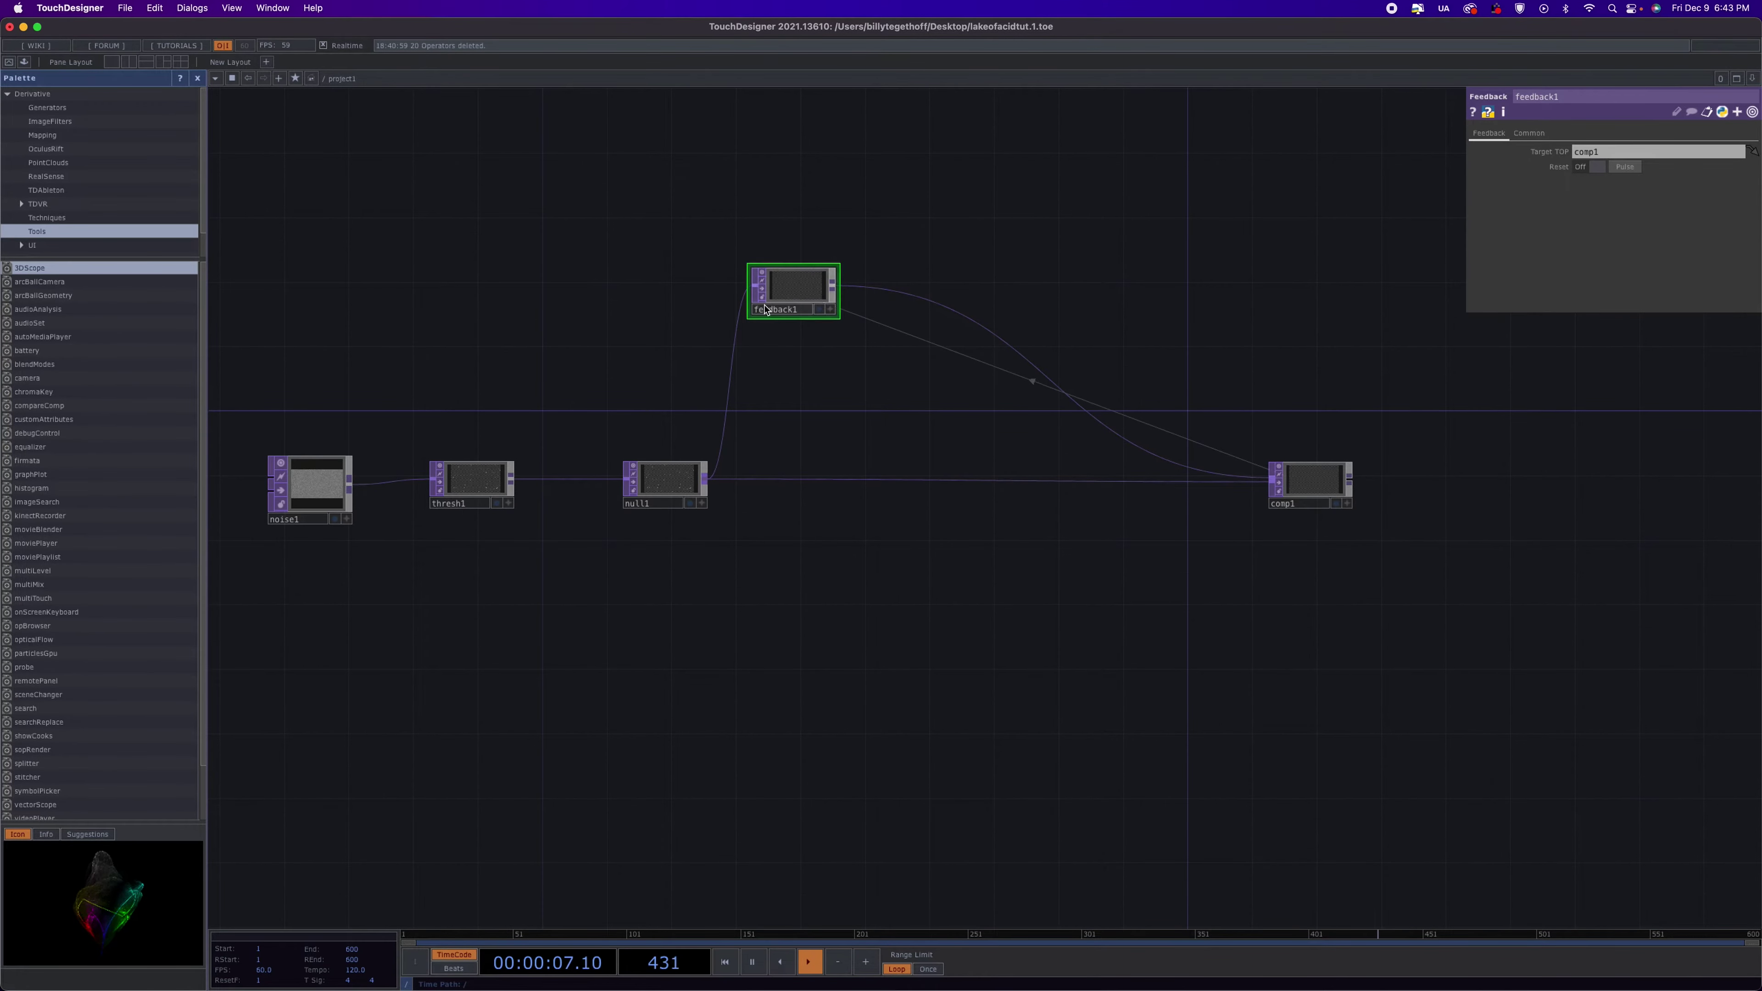
Add a Keyboard In CHOP, keyboardin1, above feedback1
key("Tab")
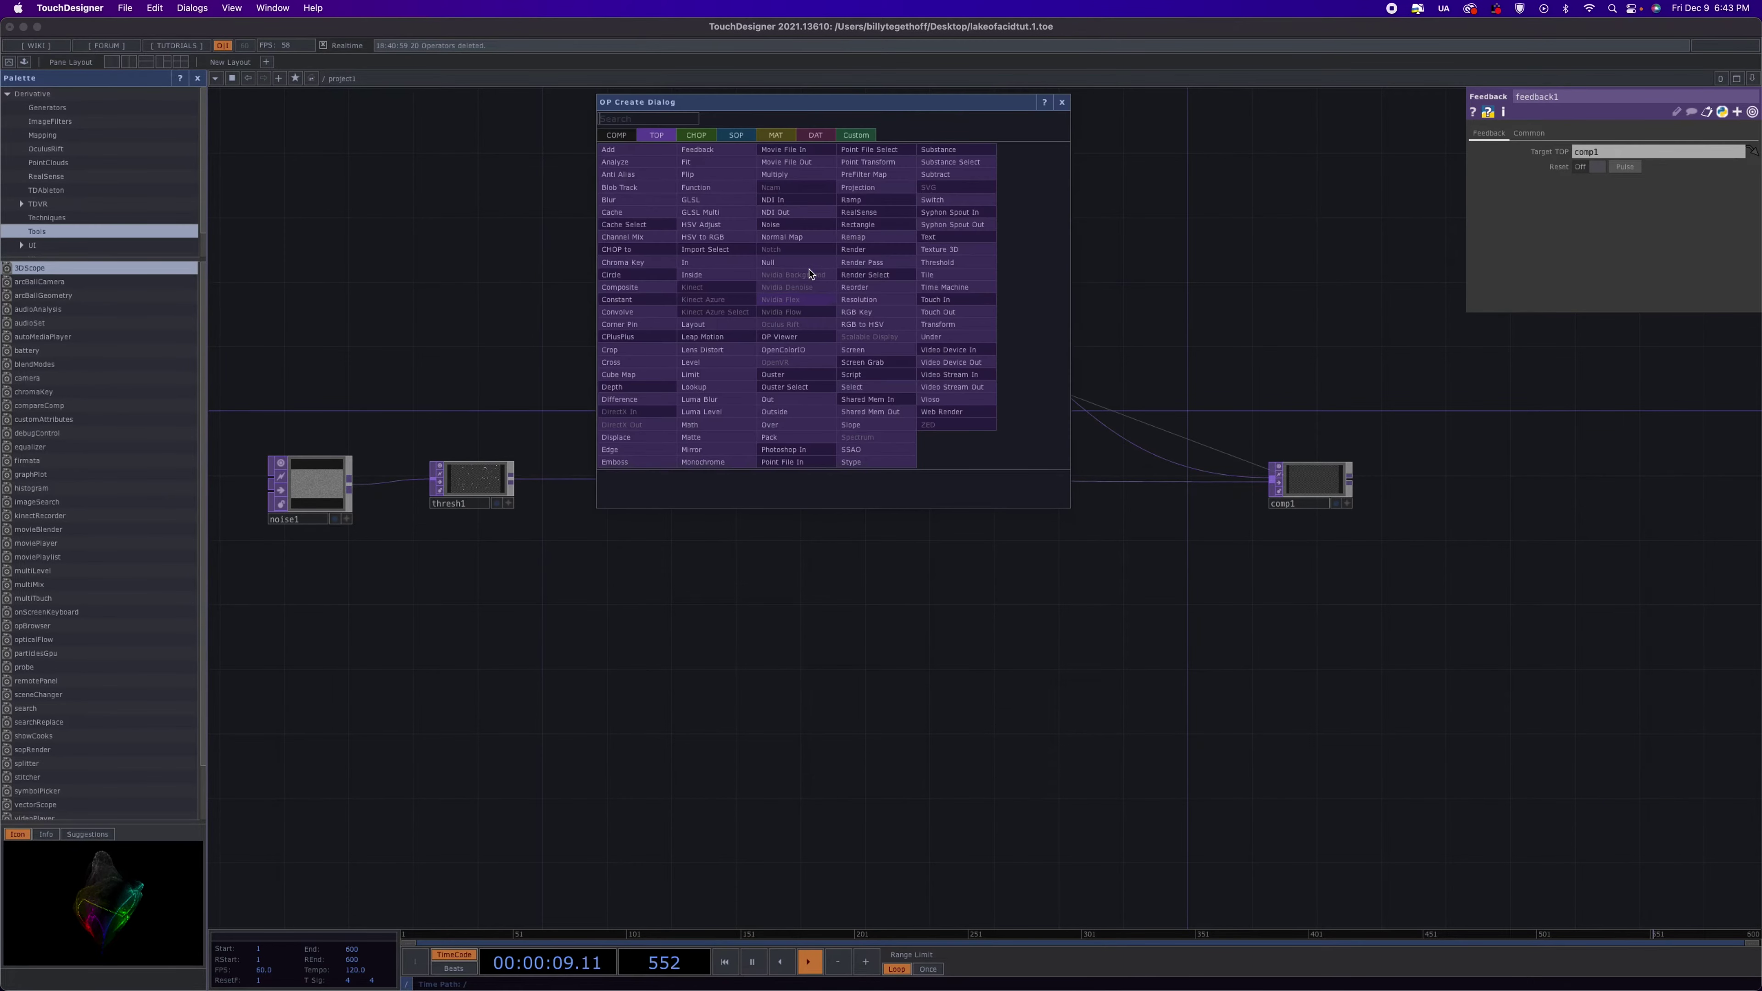
left_click(696, 134)
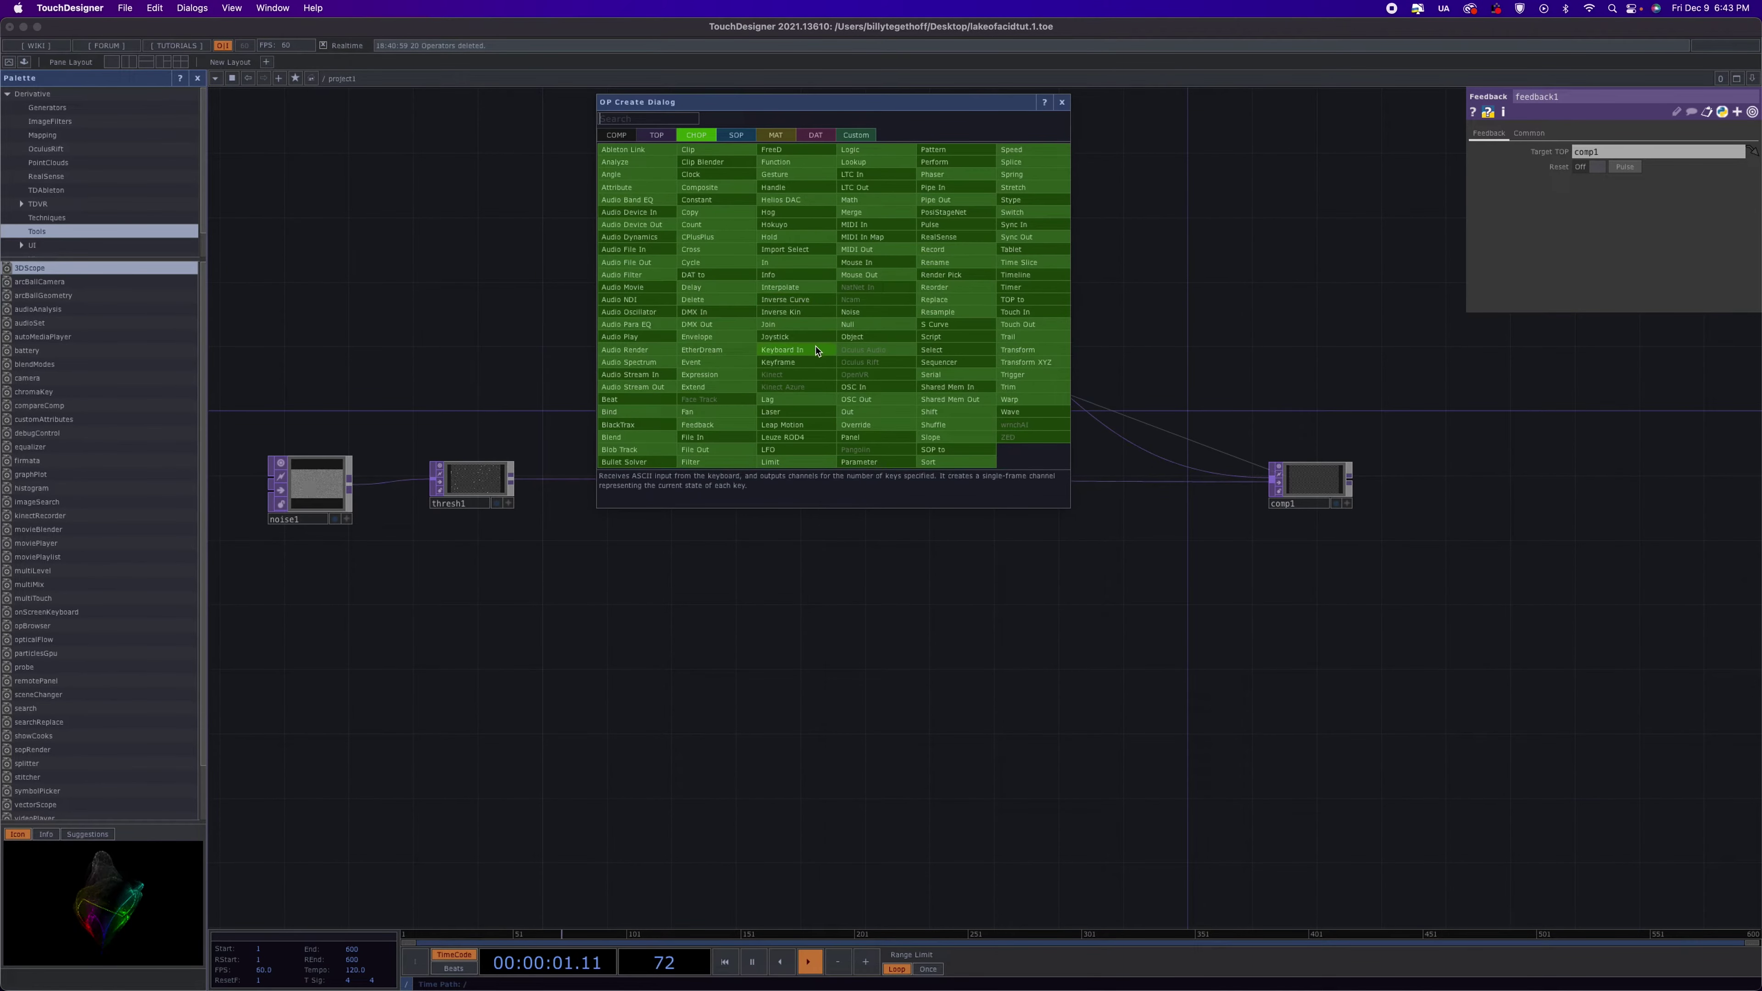
left_click(782, 349)
left_click(830, 247)
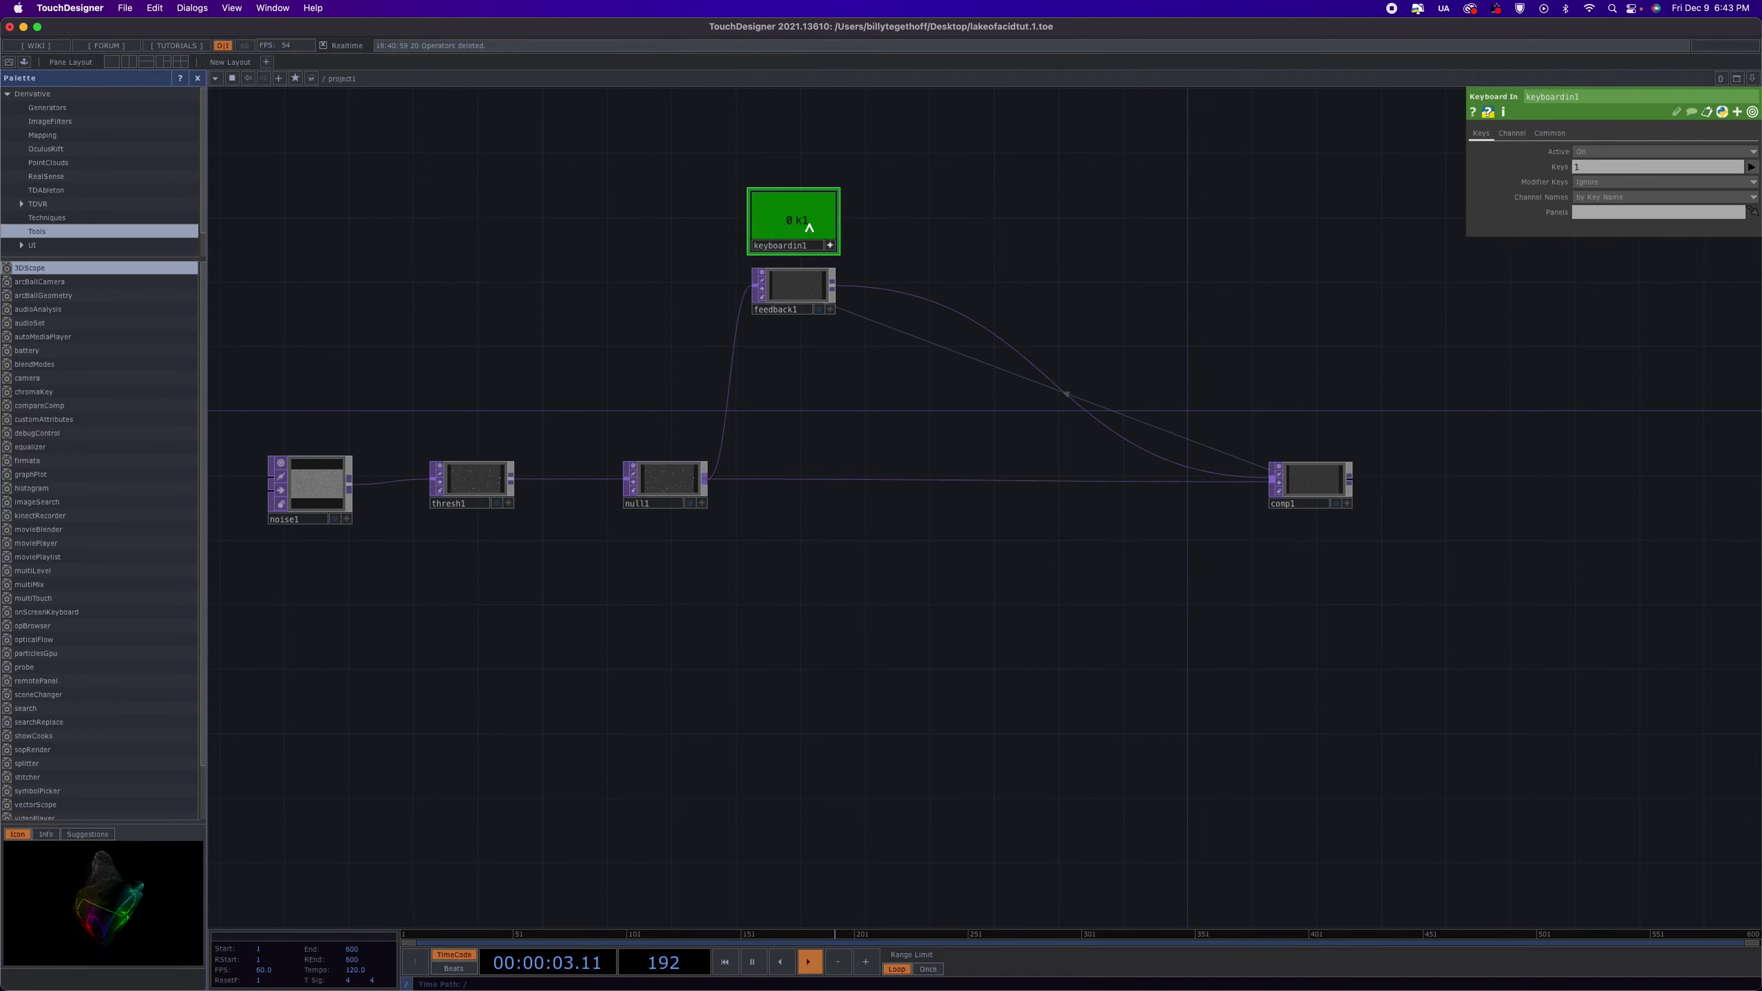
Export the k1 channel to feedback1's Reset and test it by pressing 1
left_click_drag(808, 224, 1631, 169)
left_click(1616, 145)
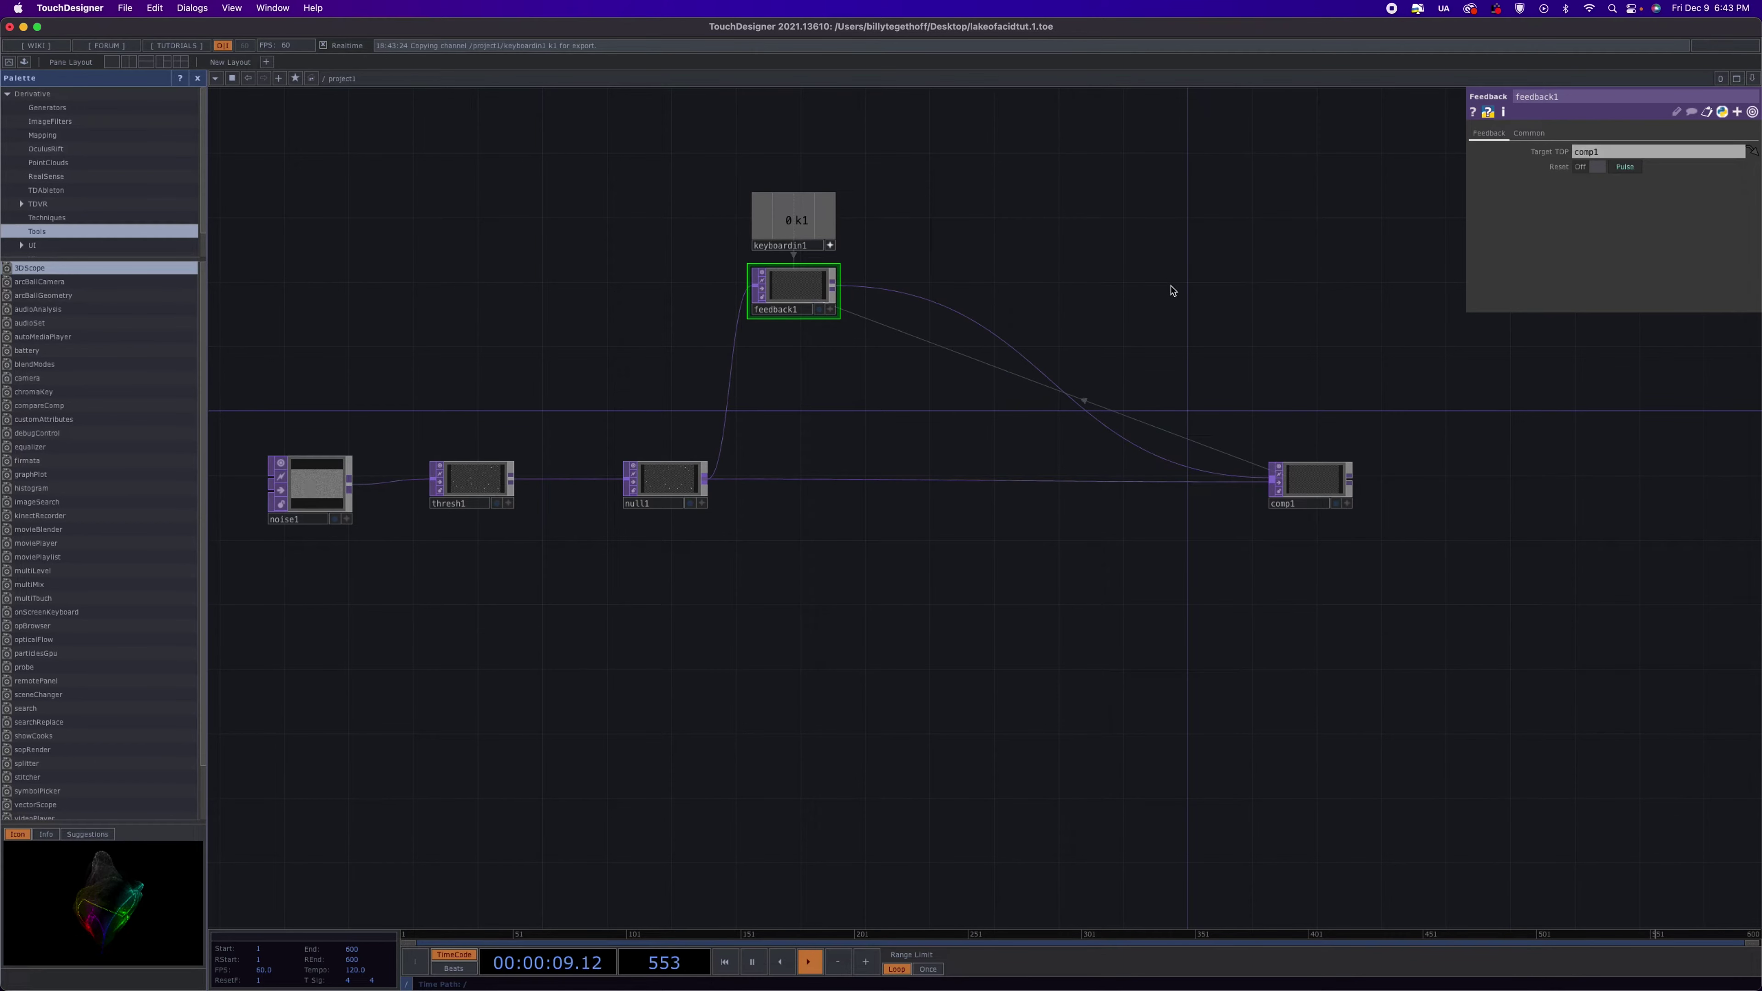
key("1")
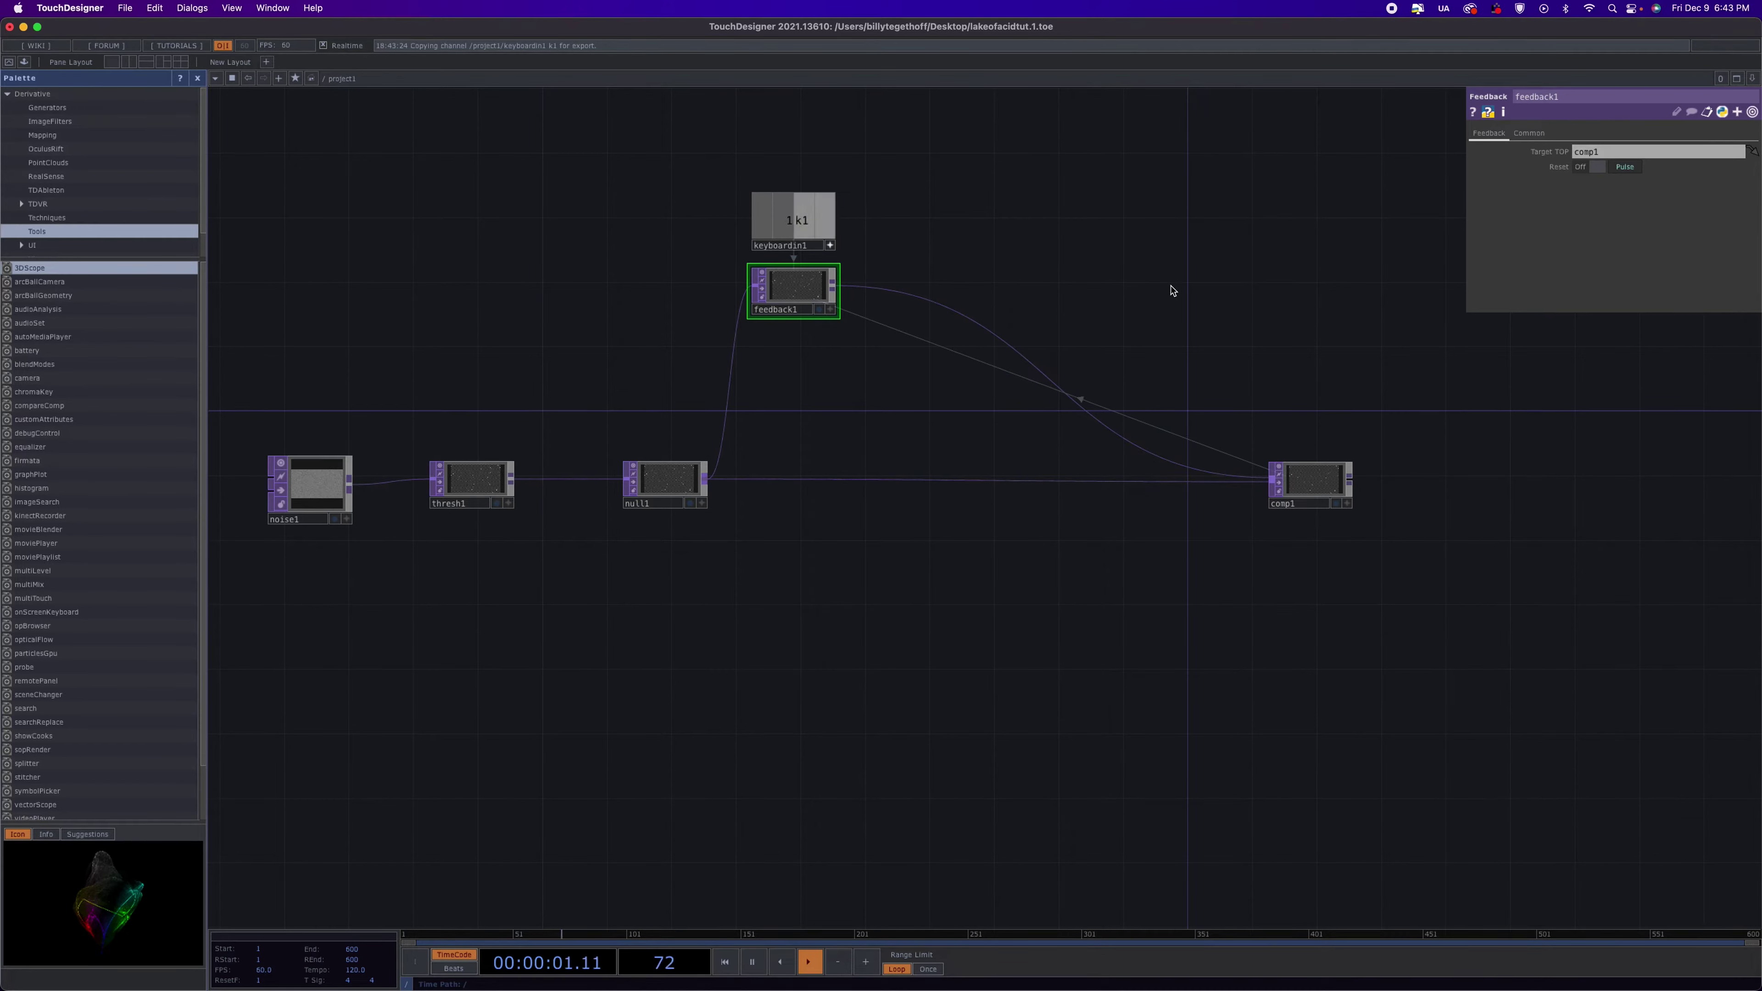
key("1")
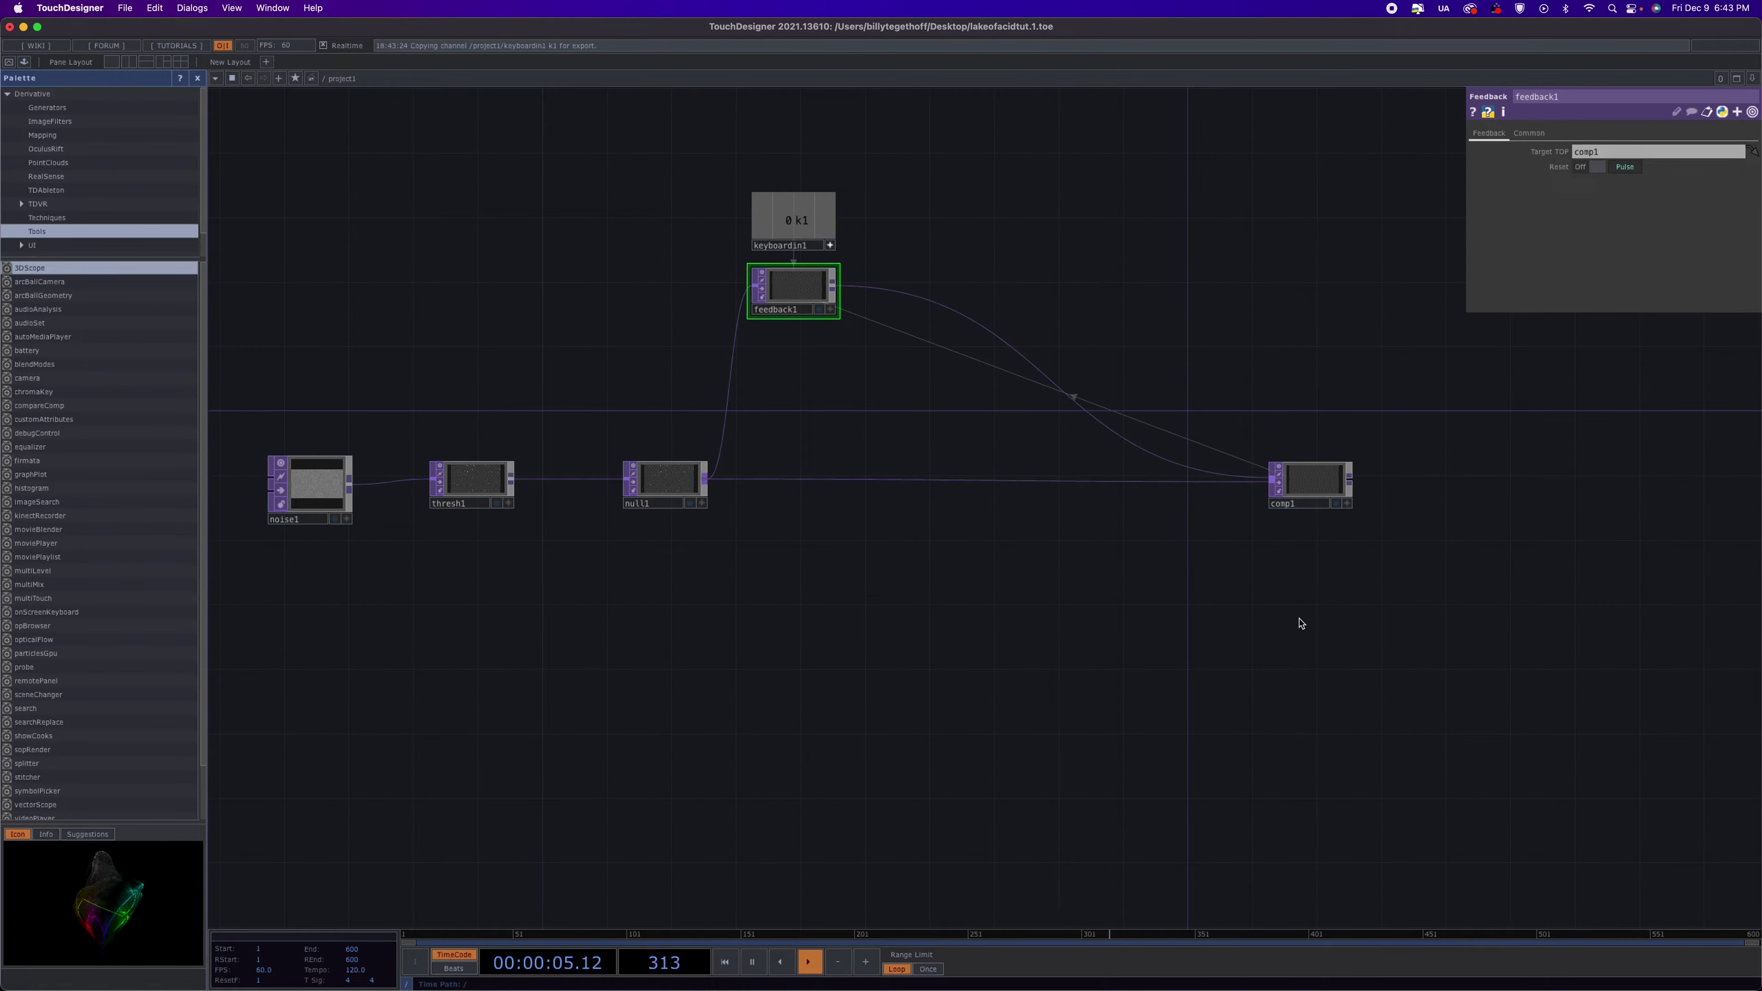
Pull a wire from comp1's output and choose a Null TOP to follow it
left_click_drag(1267, 664, 1073, 591)
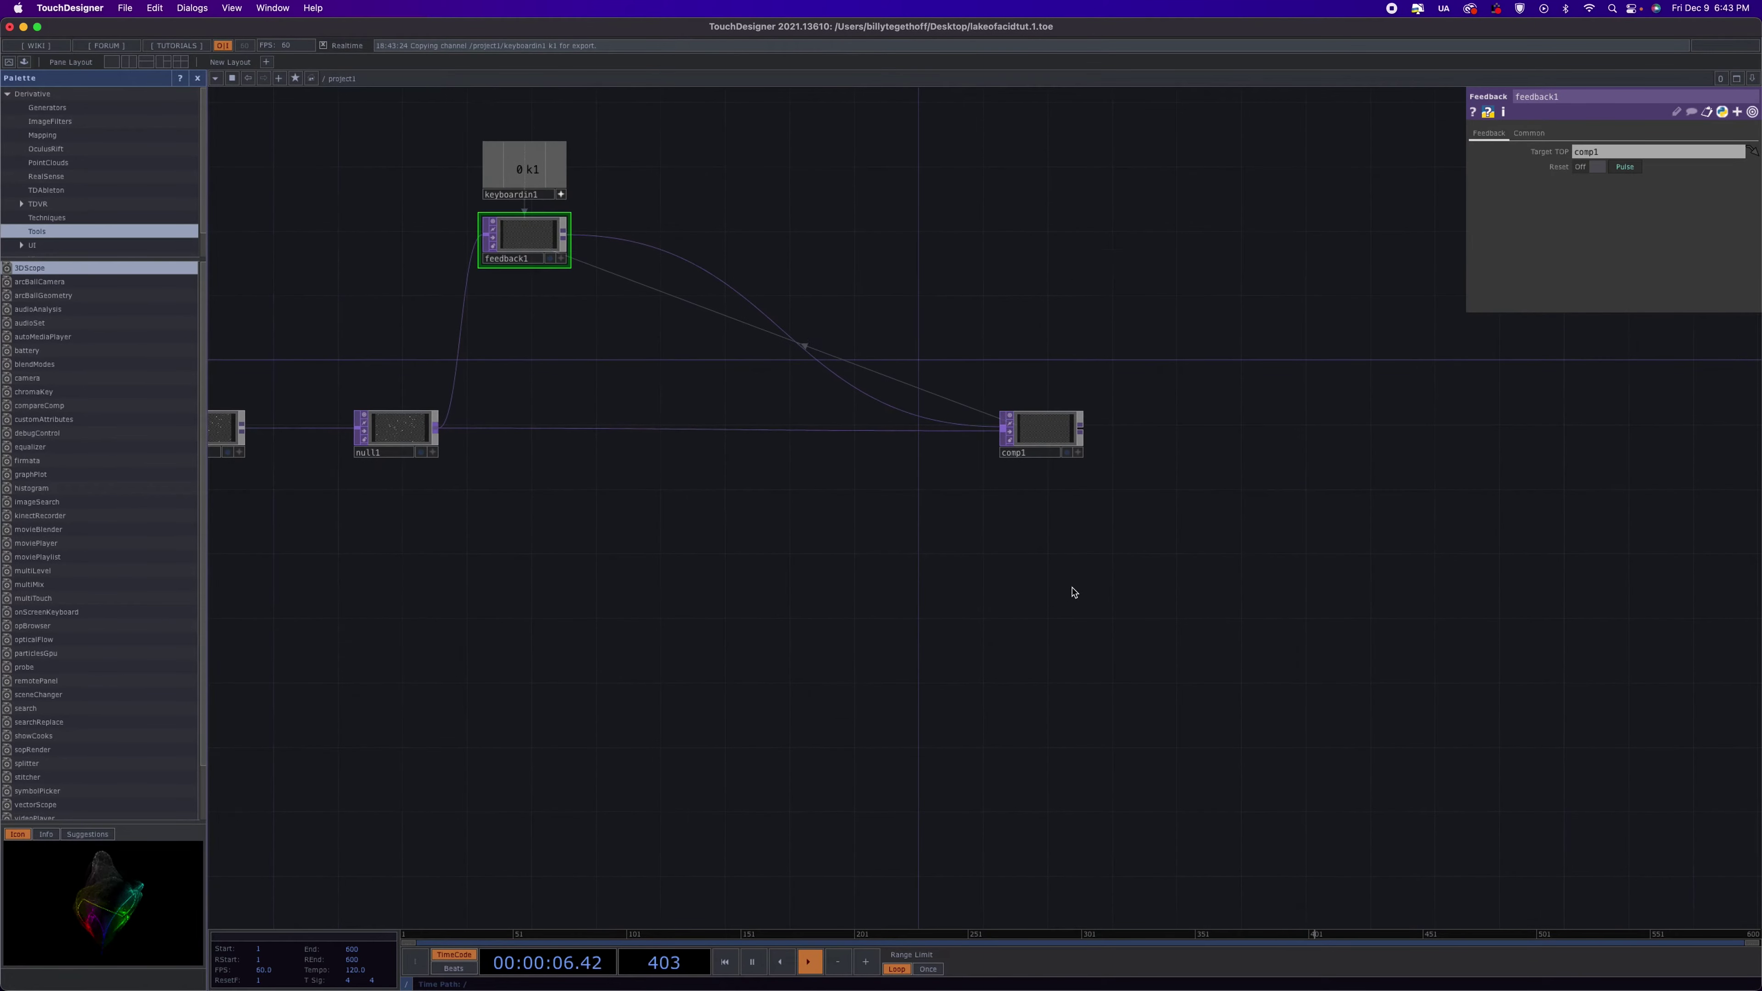
left_click(1080, 426)
left_click(1234, 433)
left_click(1219, 394)
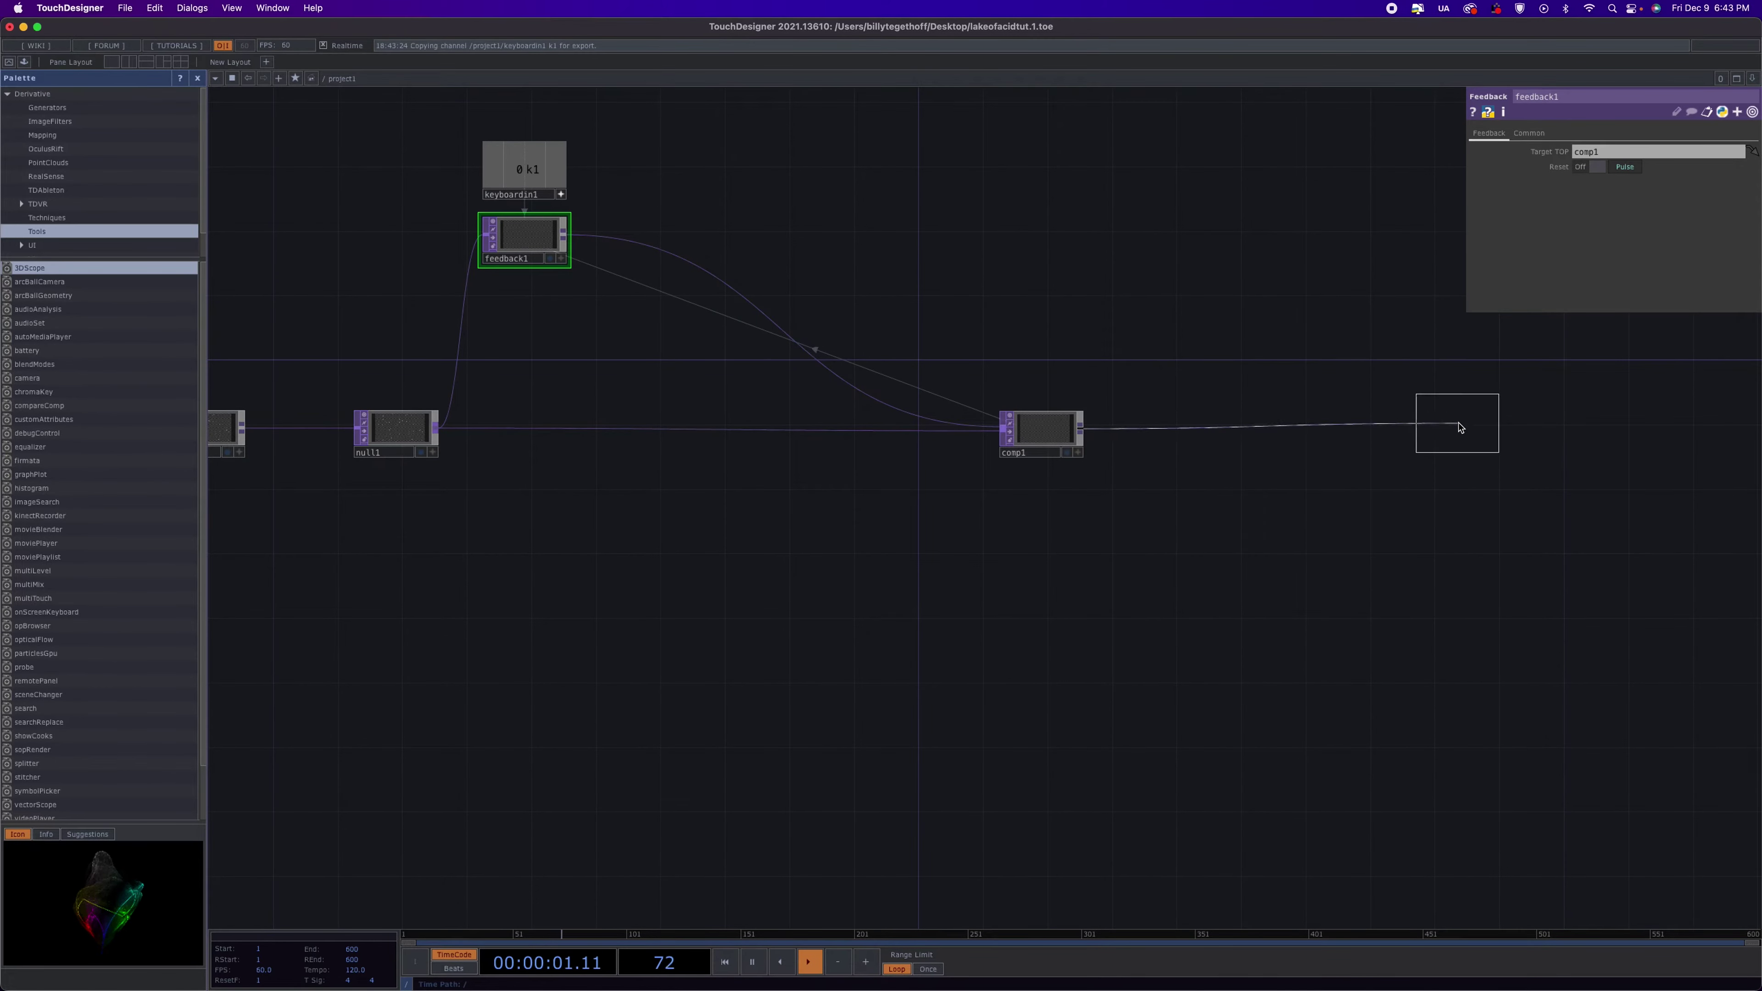
Place null2 after comp1, insert an RGB Key between them, and display null2 as background
left_click(1460, 427)
right_click(1302, 427)
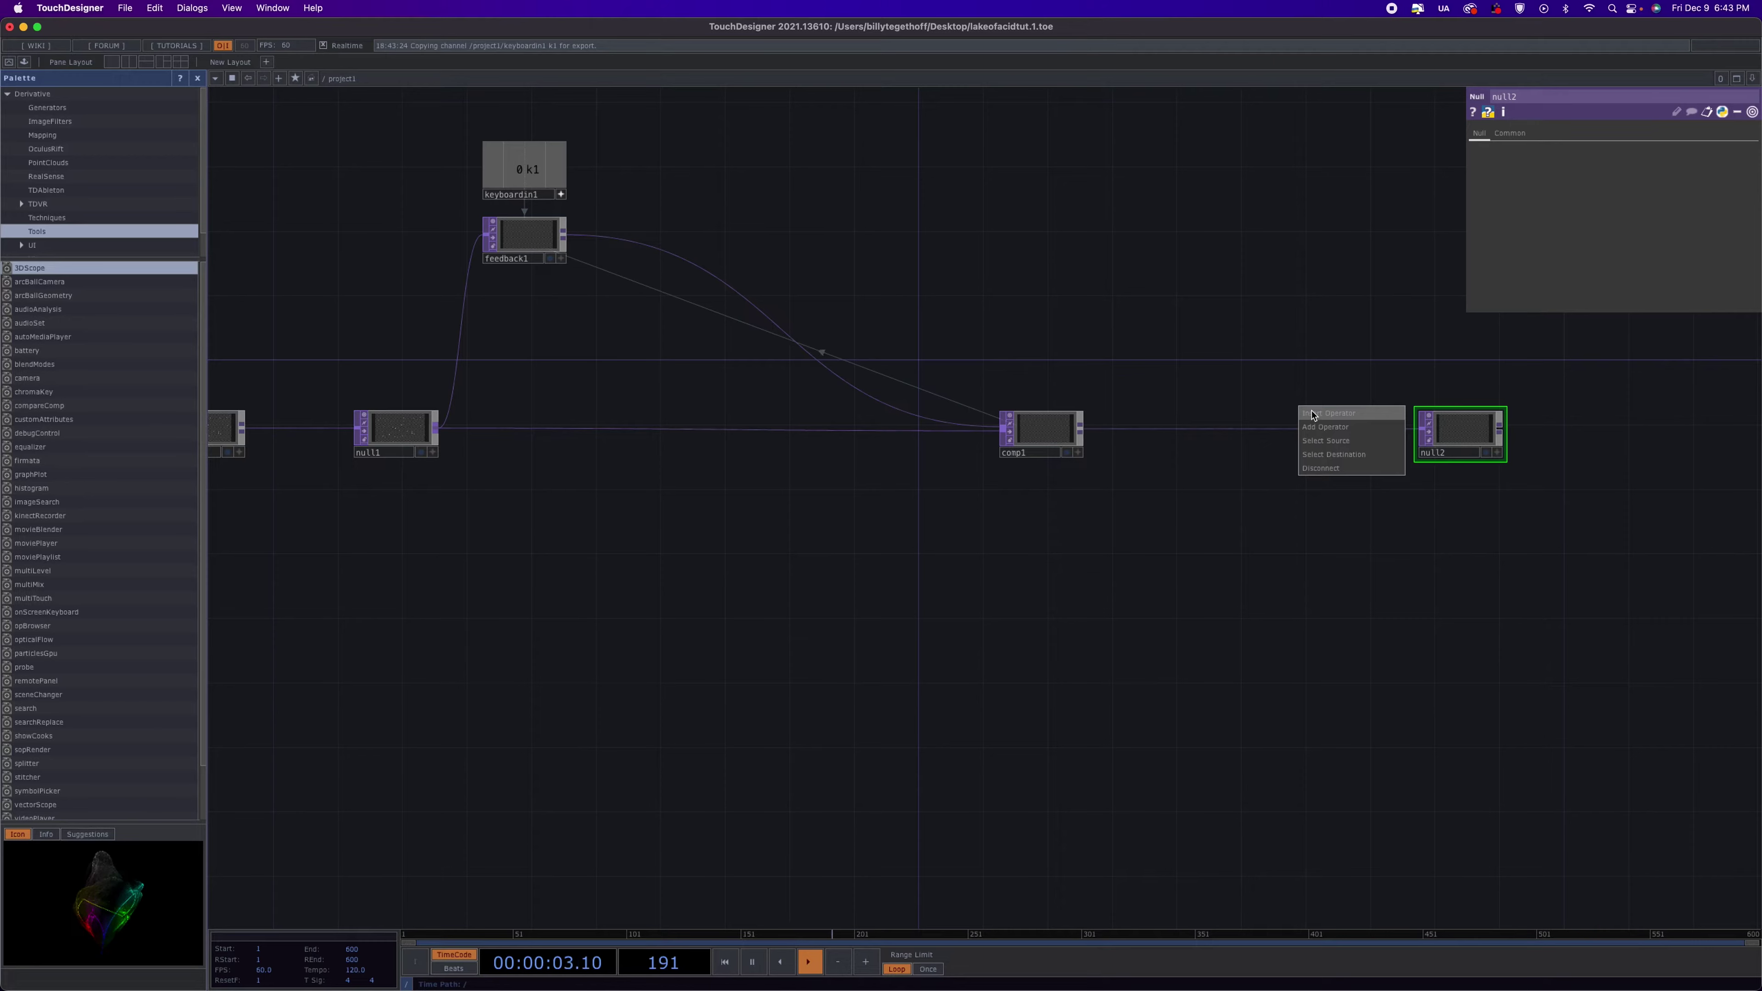
left_click(1311, 413)
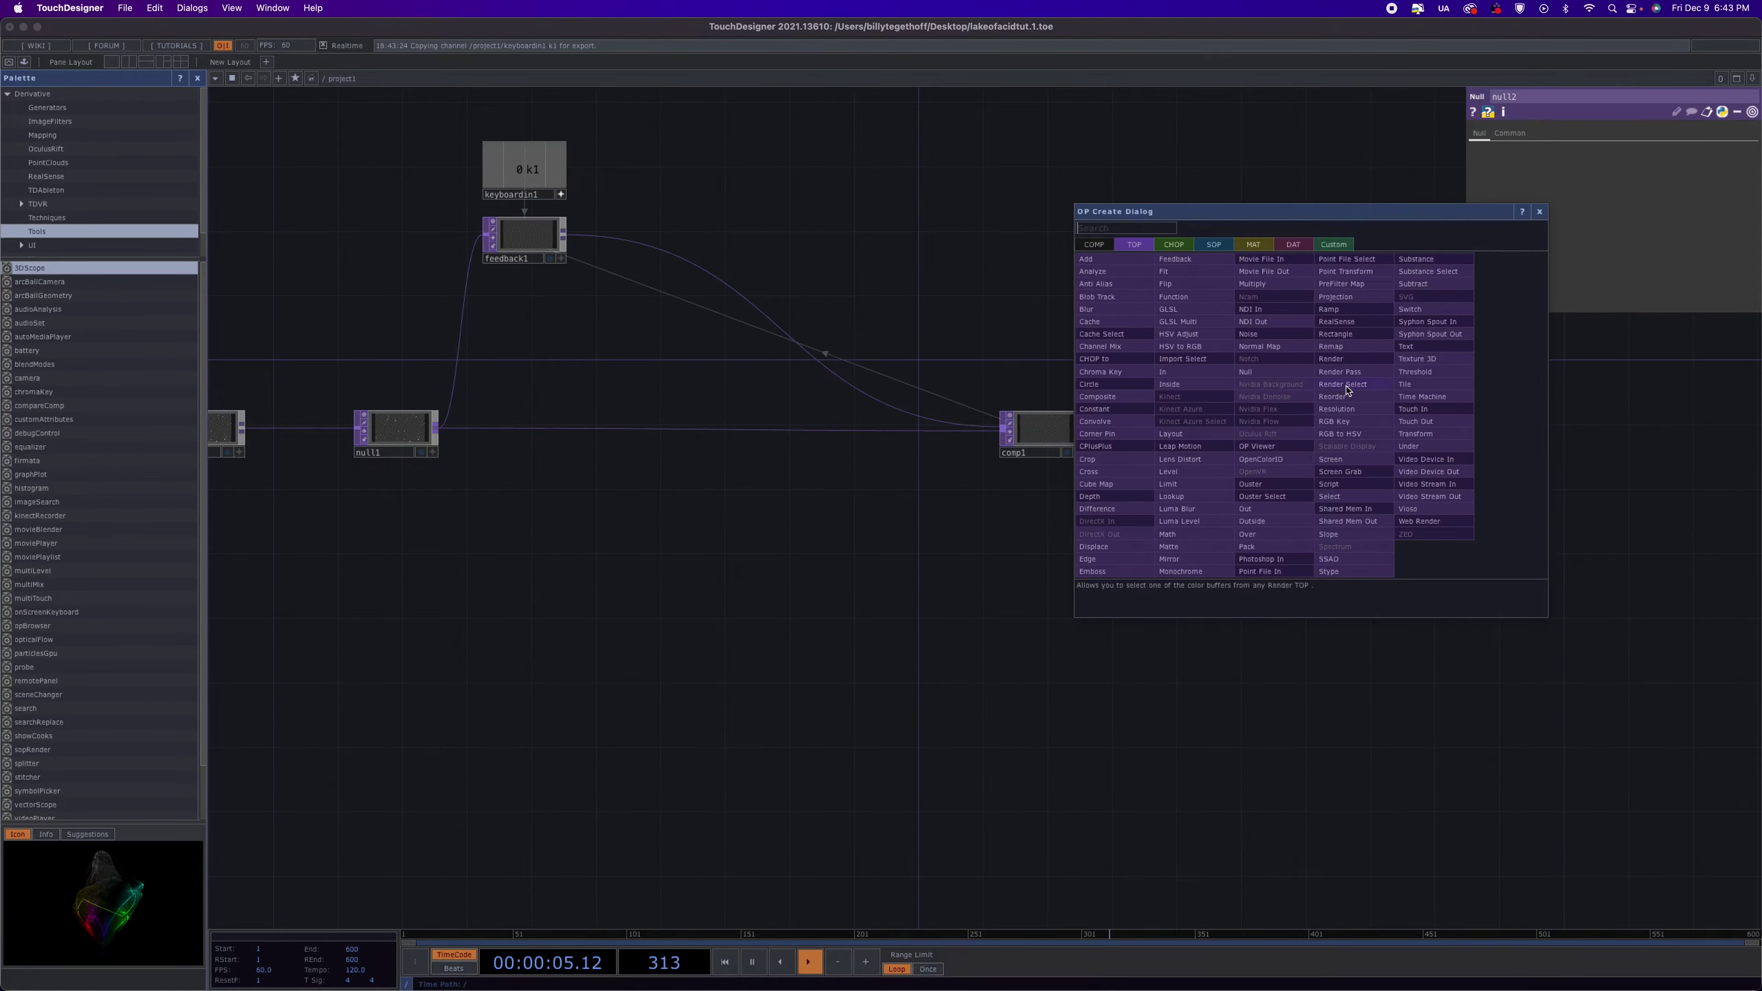
left_click(1356, 424)
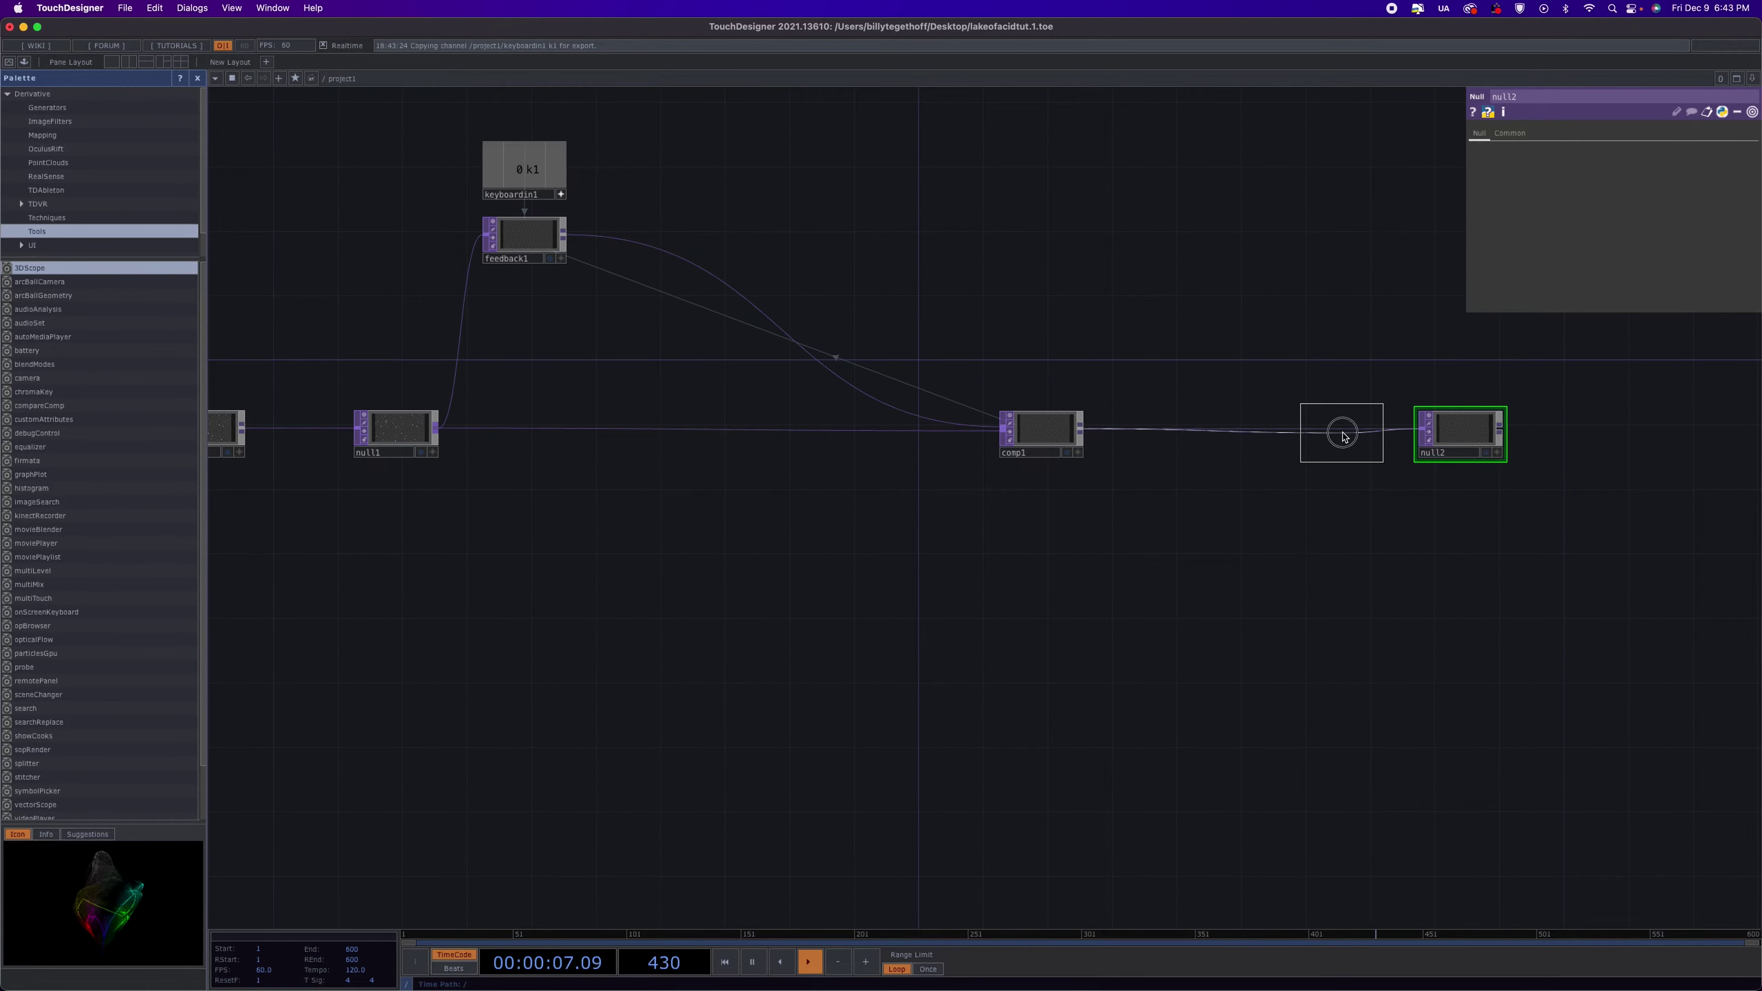
left_click(1347, 431)
left_click(1485, 452)
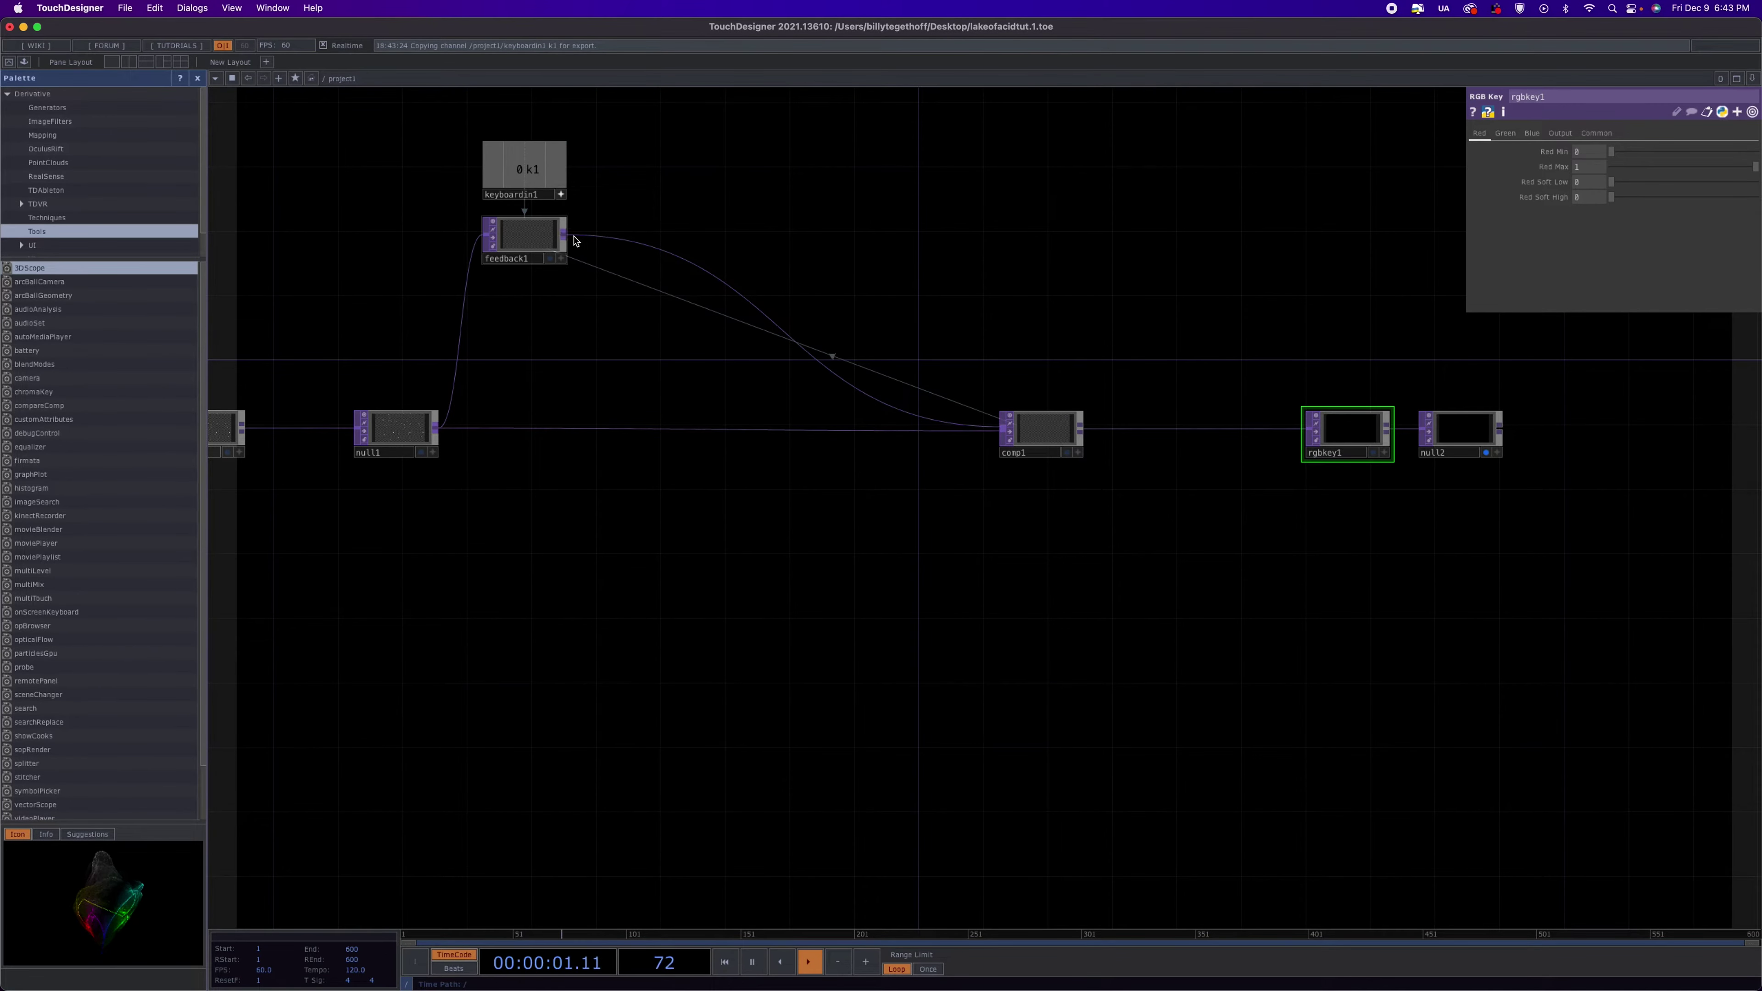
left_click_drag(530, 244, 499, 244)
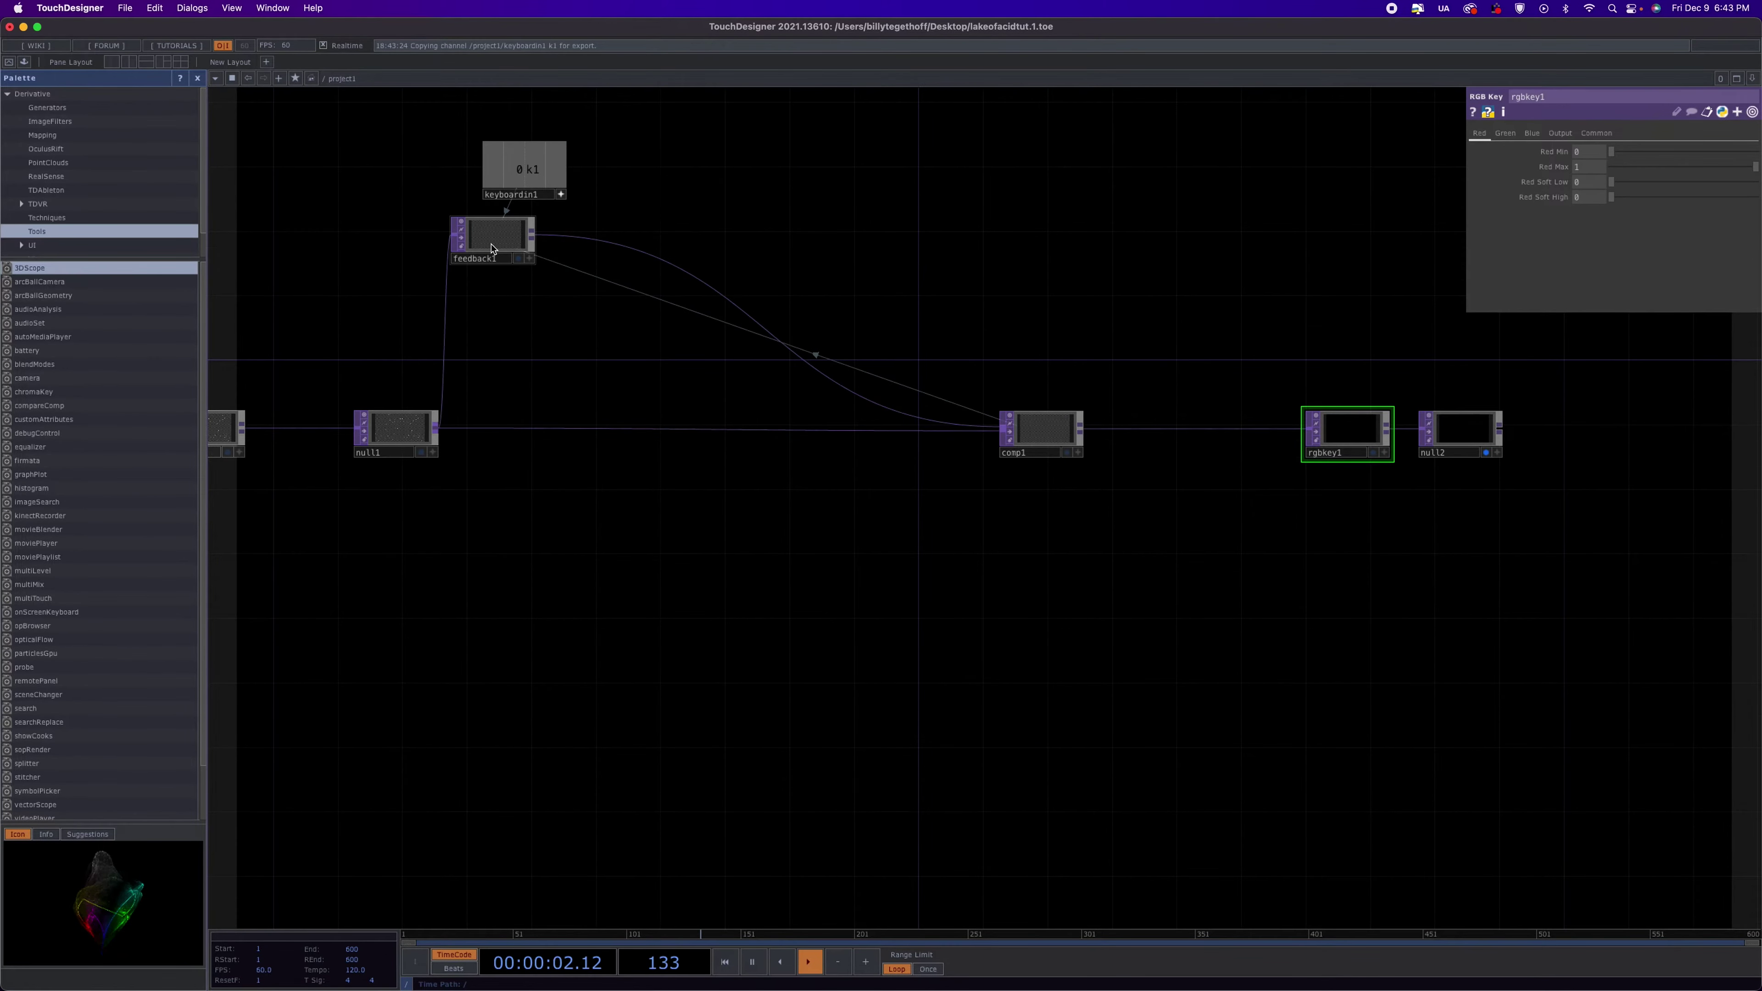
Insert a Blur TOP, blur1, on the wire between feedback1 and comp1
right_click(606, 247)
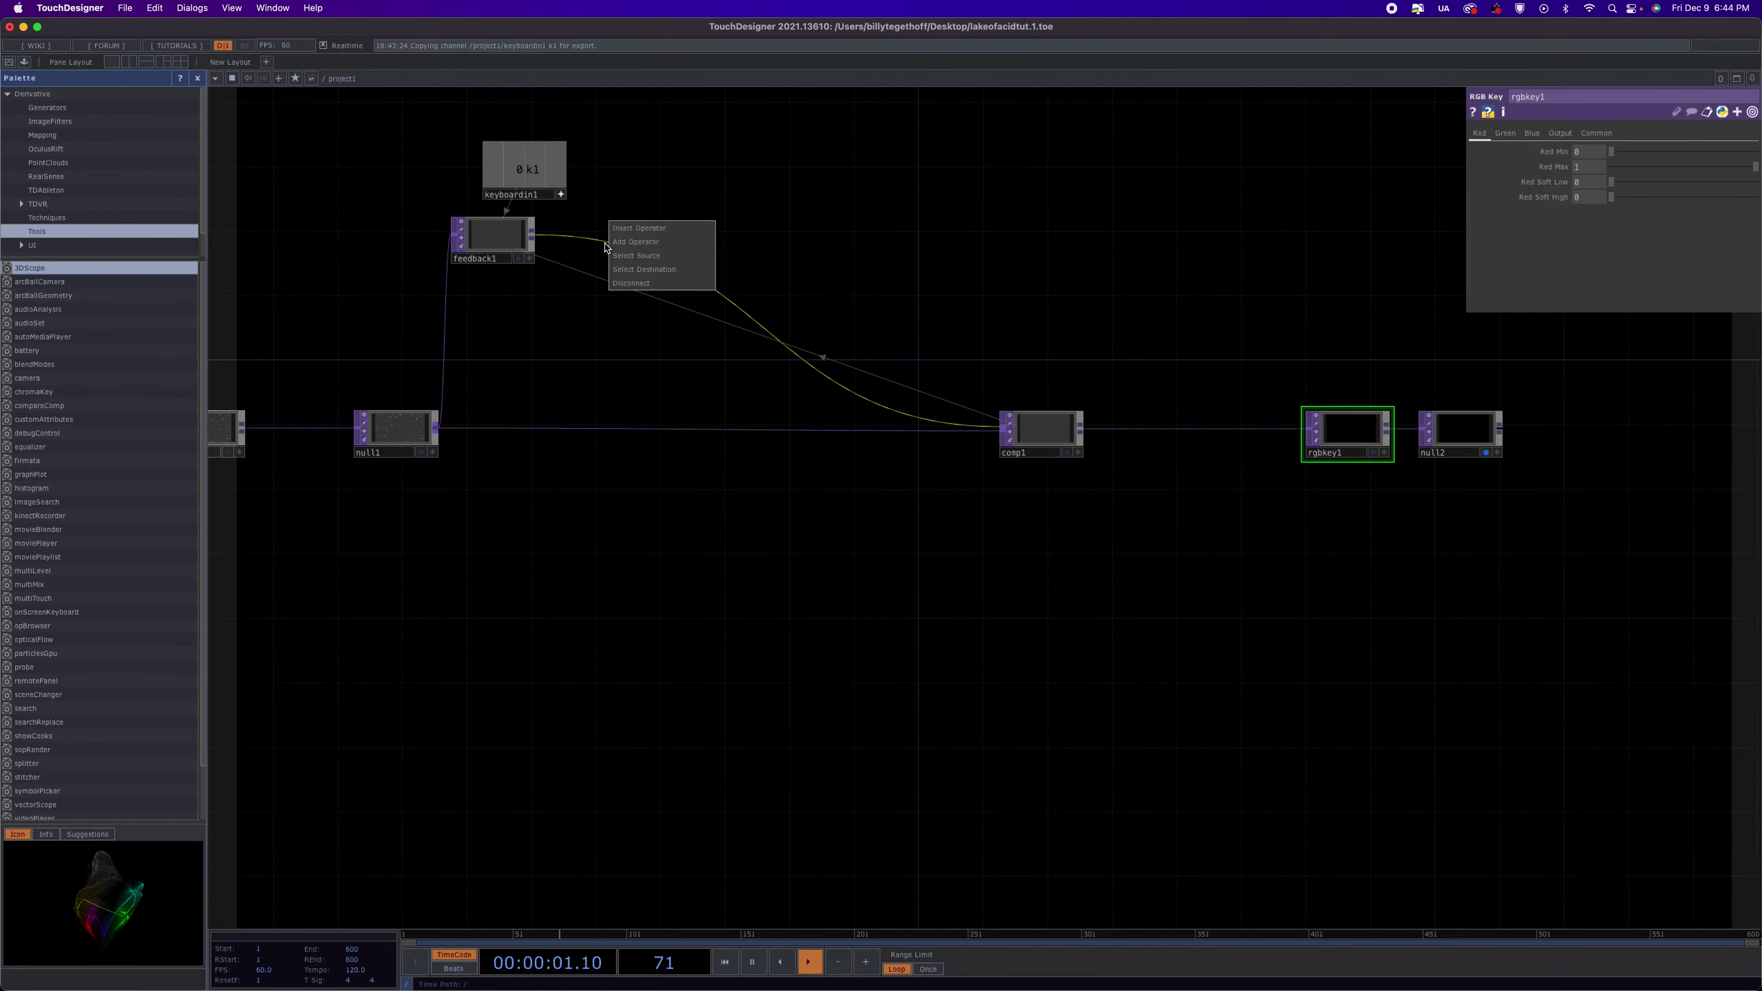
left_click(625, 239)
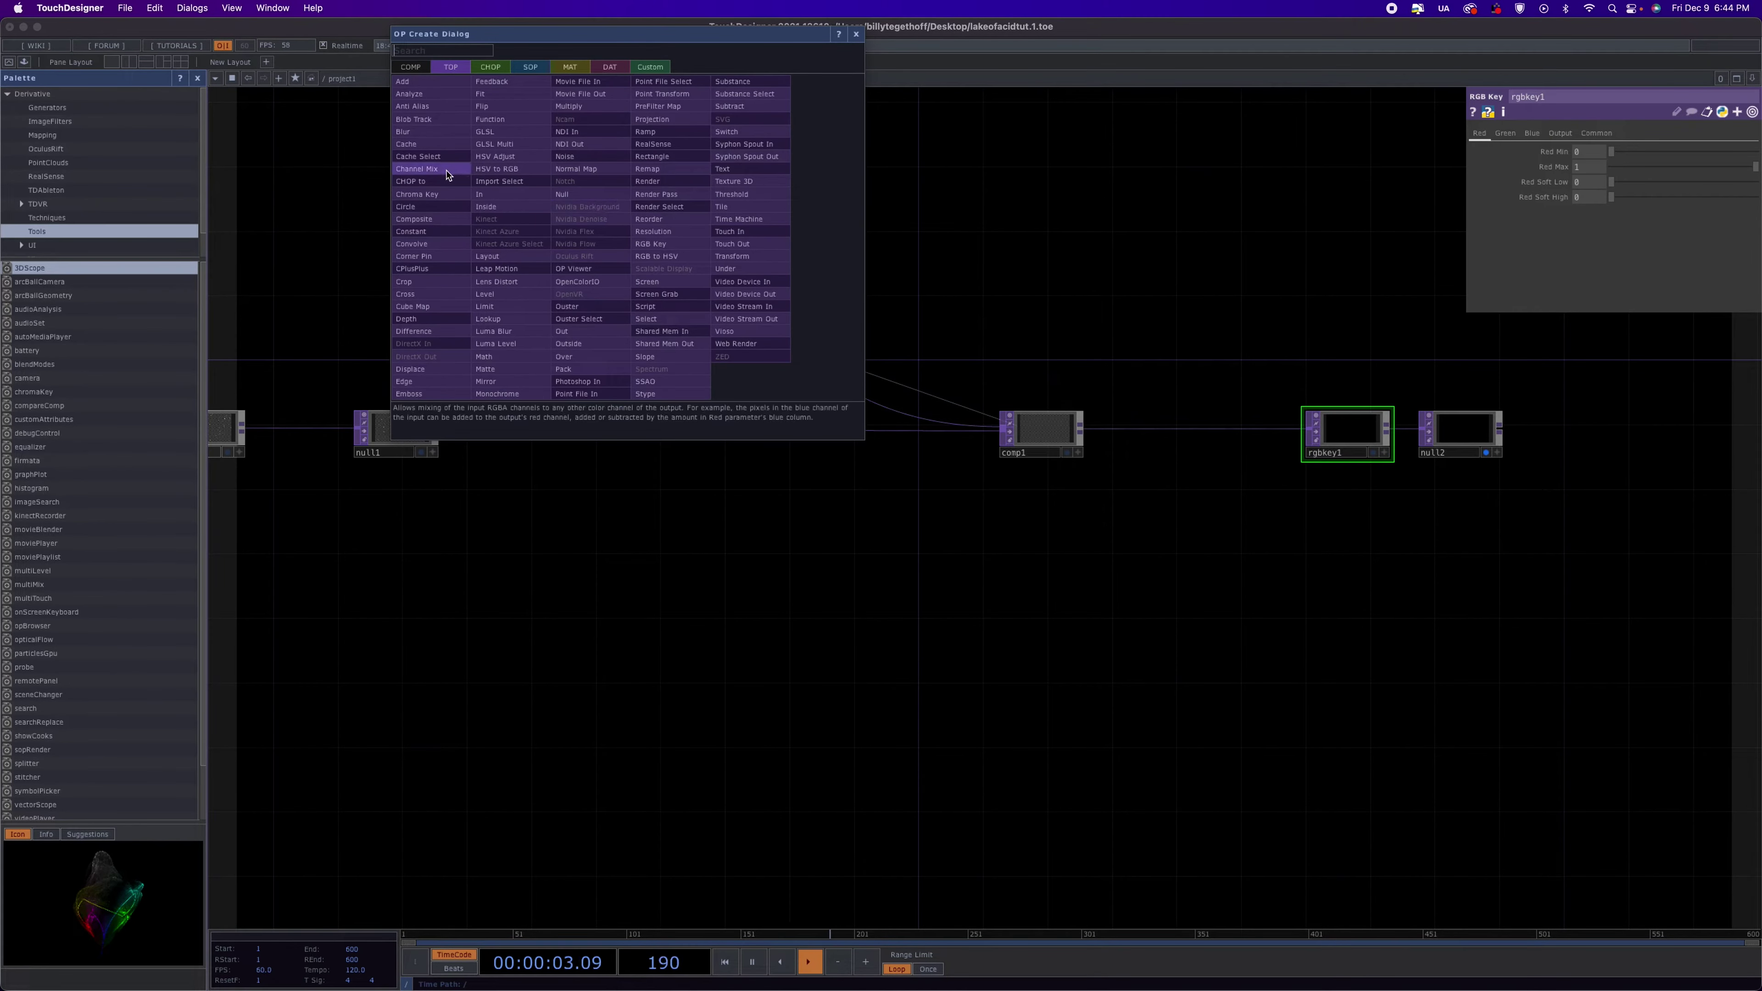
left_click(432, 131)
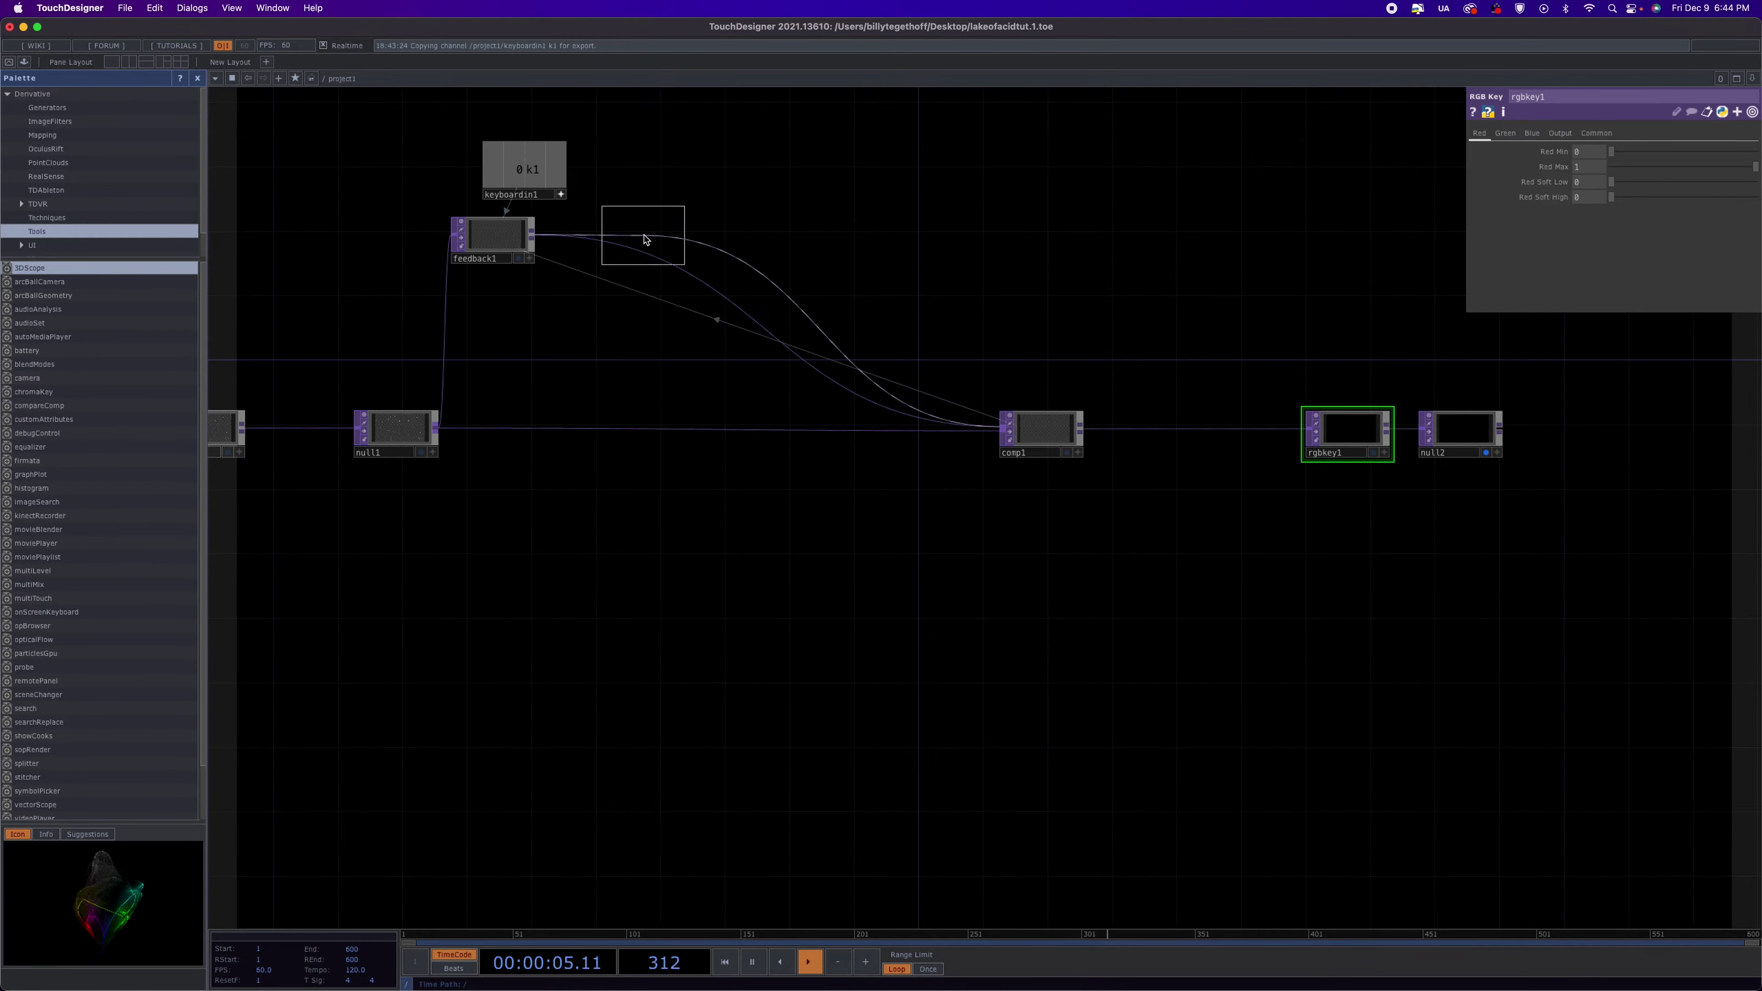
left_click(645, 240)
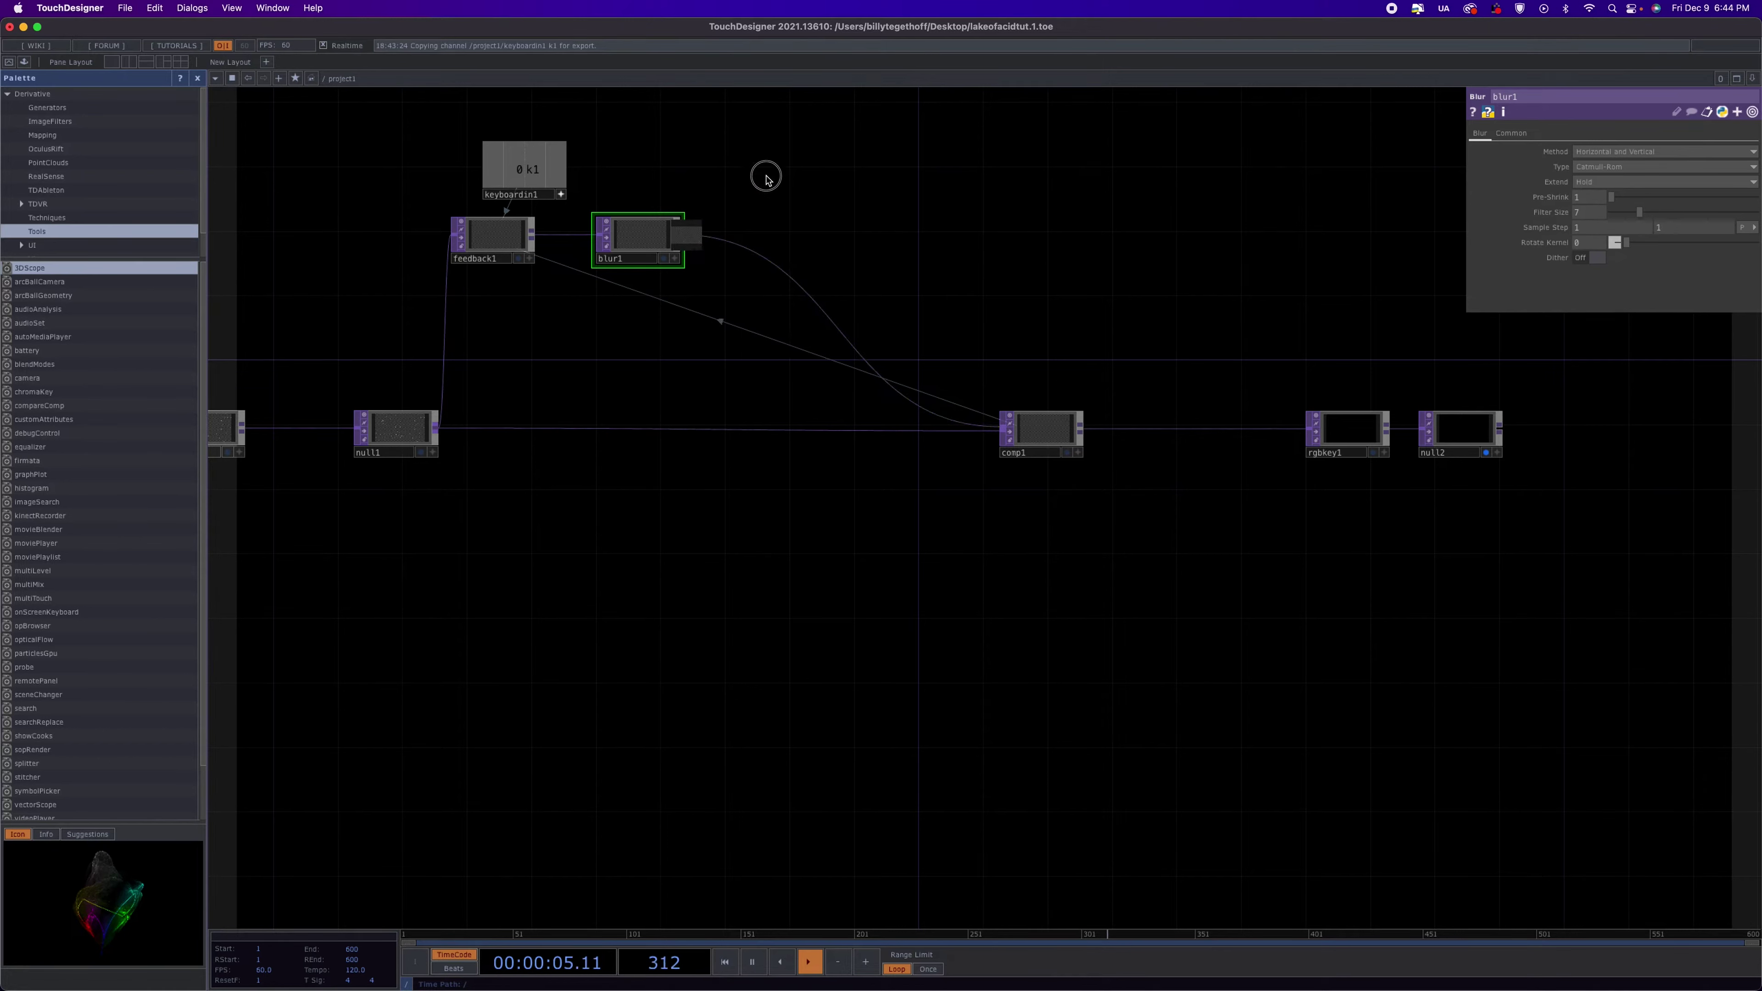
Add a second Blur TOP, blur2, fed from blur1's output
left_click_drag(685, 235, 819, 132)
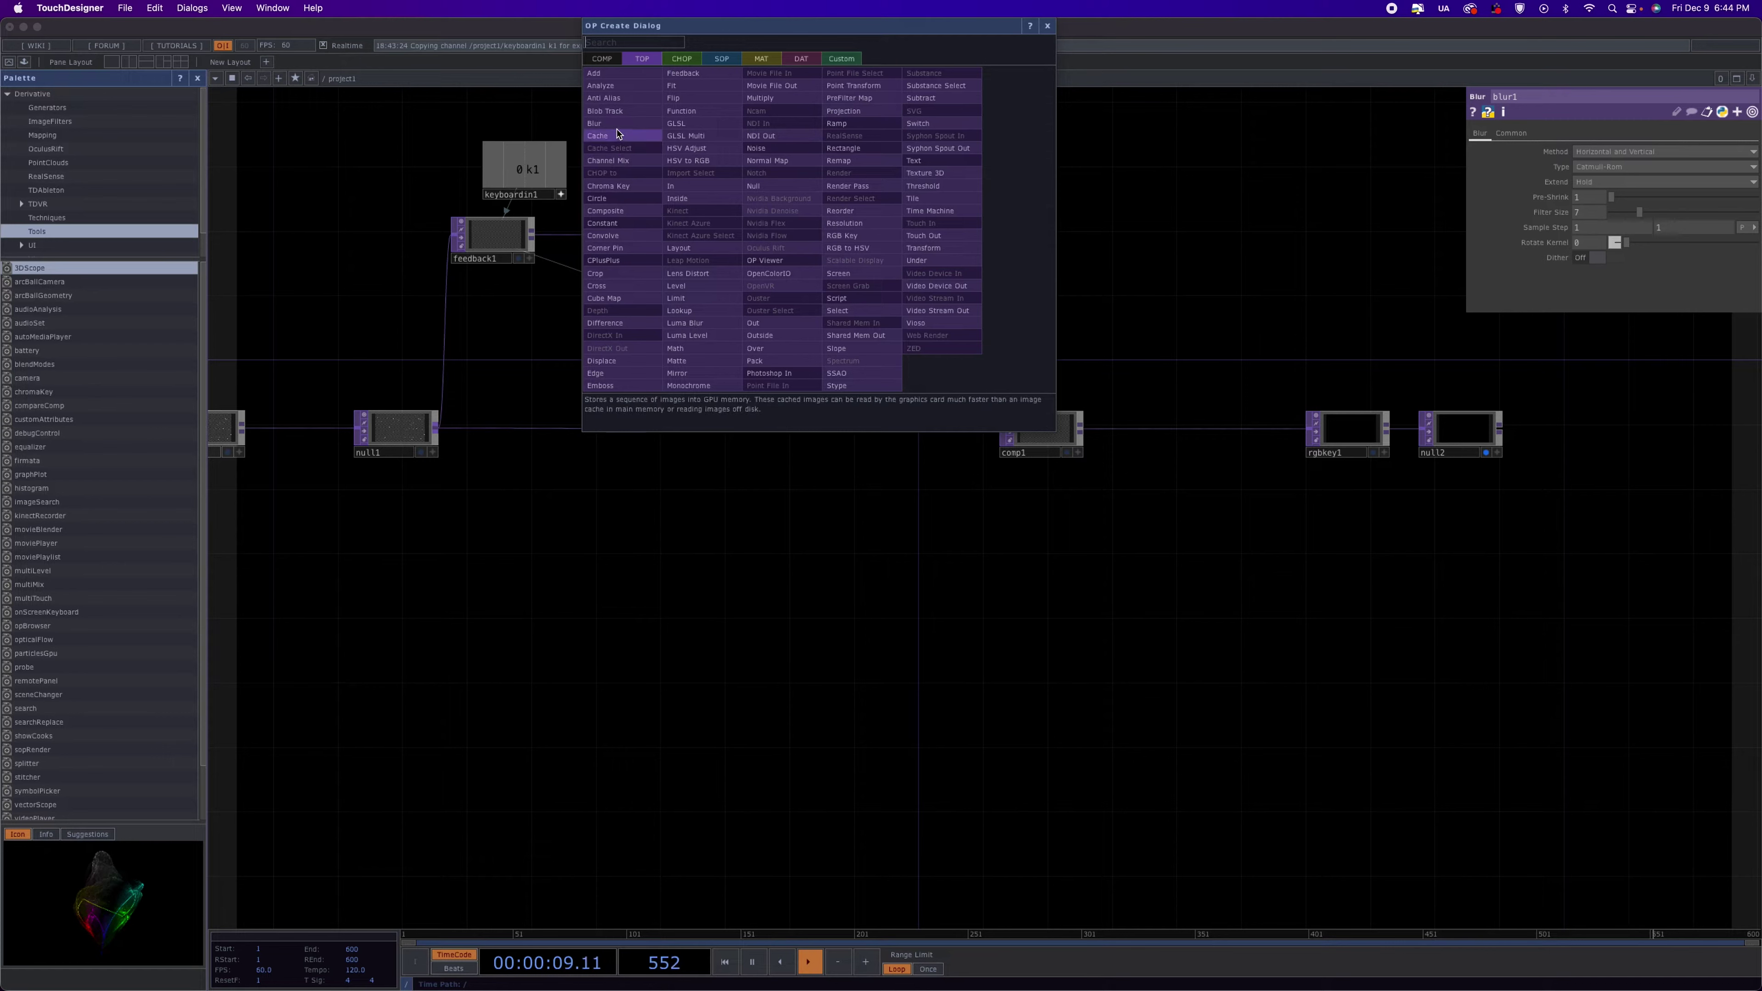
left_click(638, 123)
left_click(822, 116)
left_click_drag(924, 260, 858, 336)
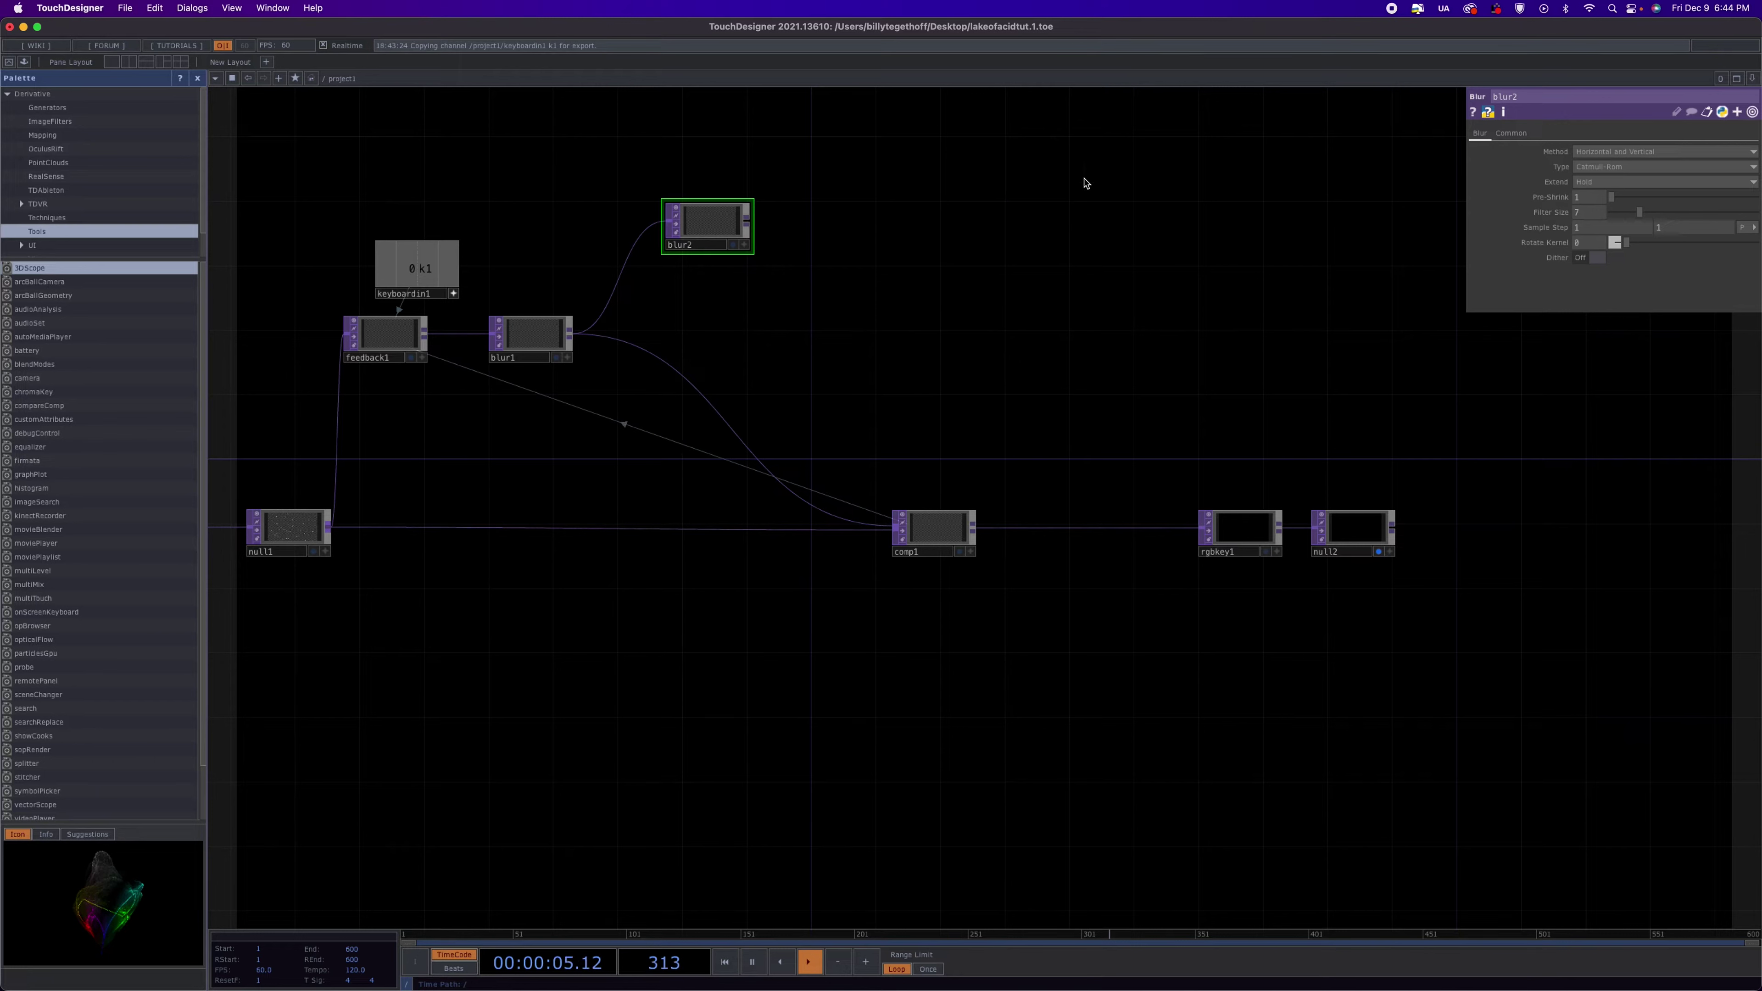
Add a Displace TOP, displace1, after blur2 and move it to the right
left_click(753, 226)
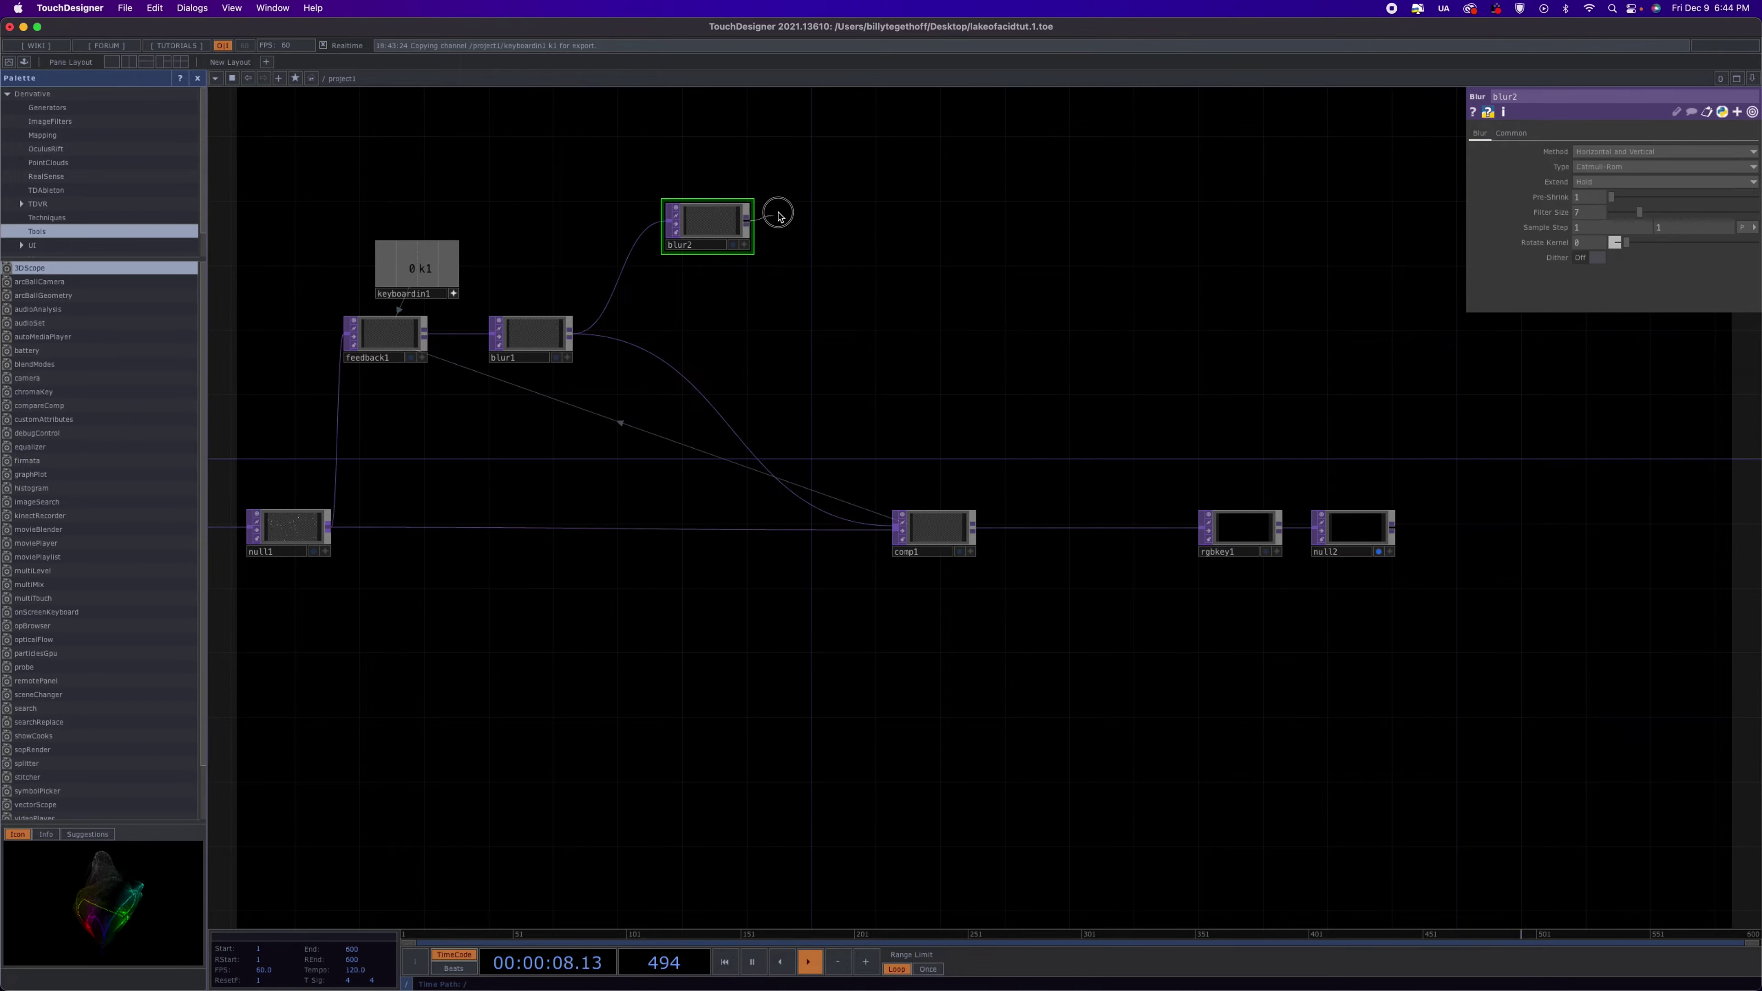
left_click(866, 178)
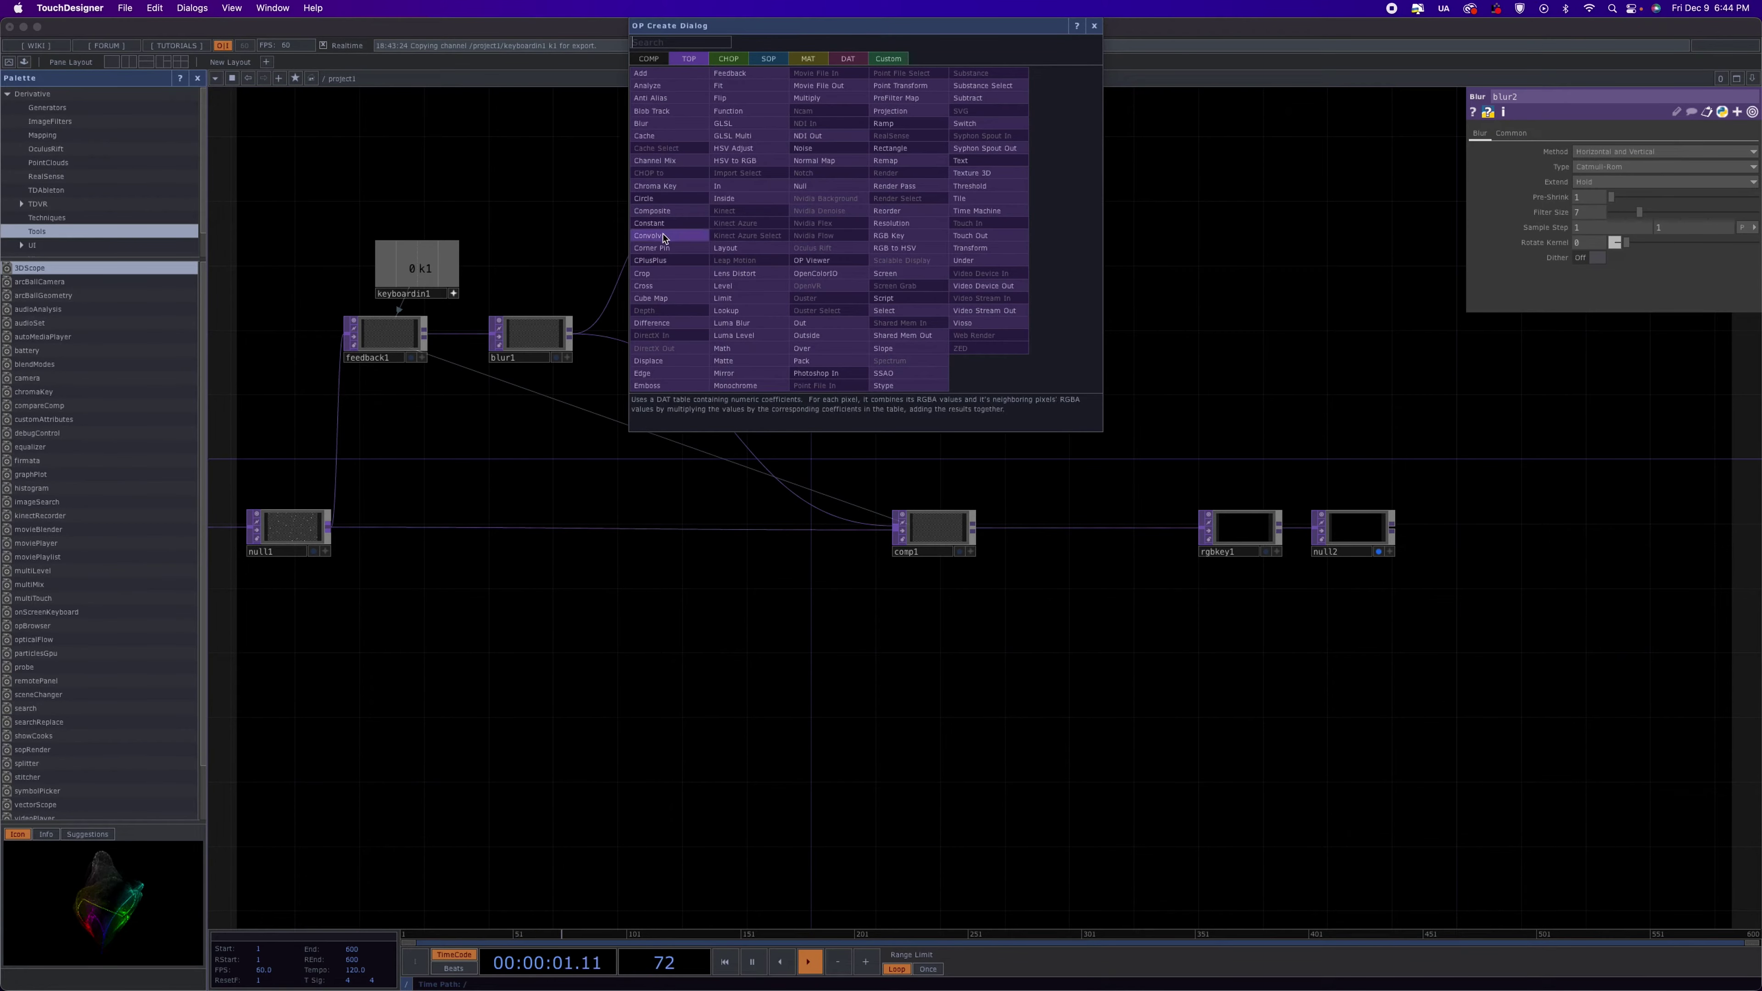
left_click(648, 361)
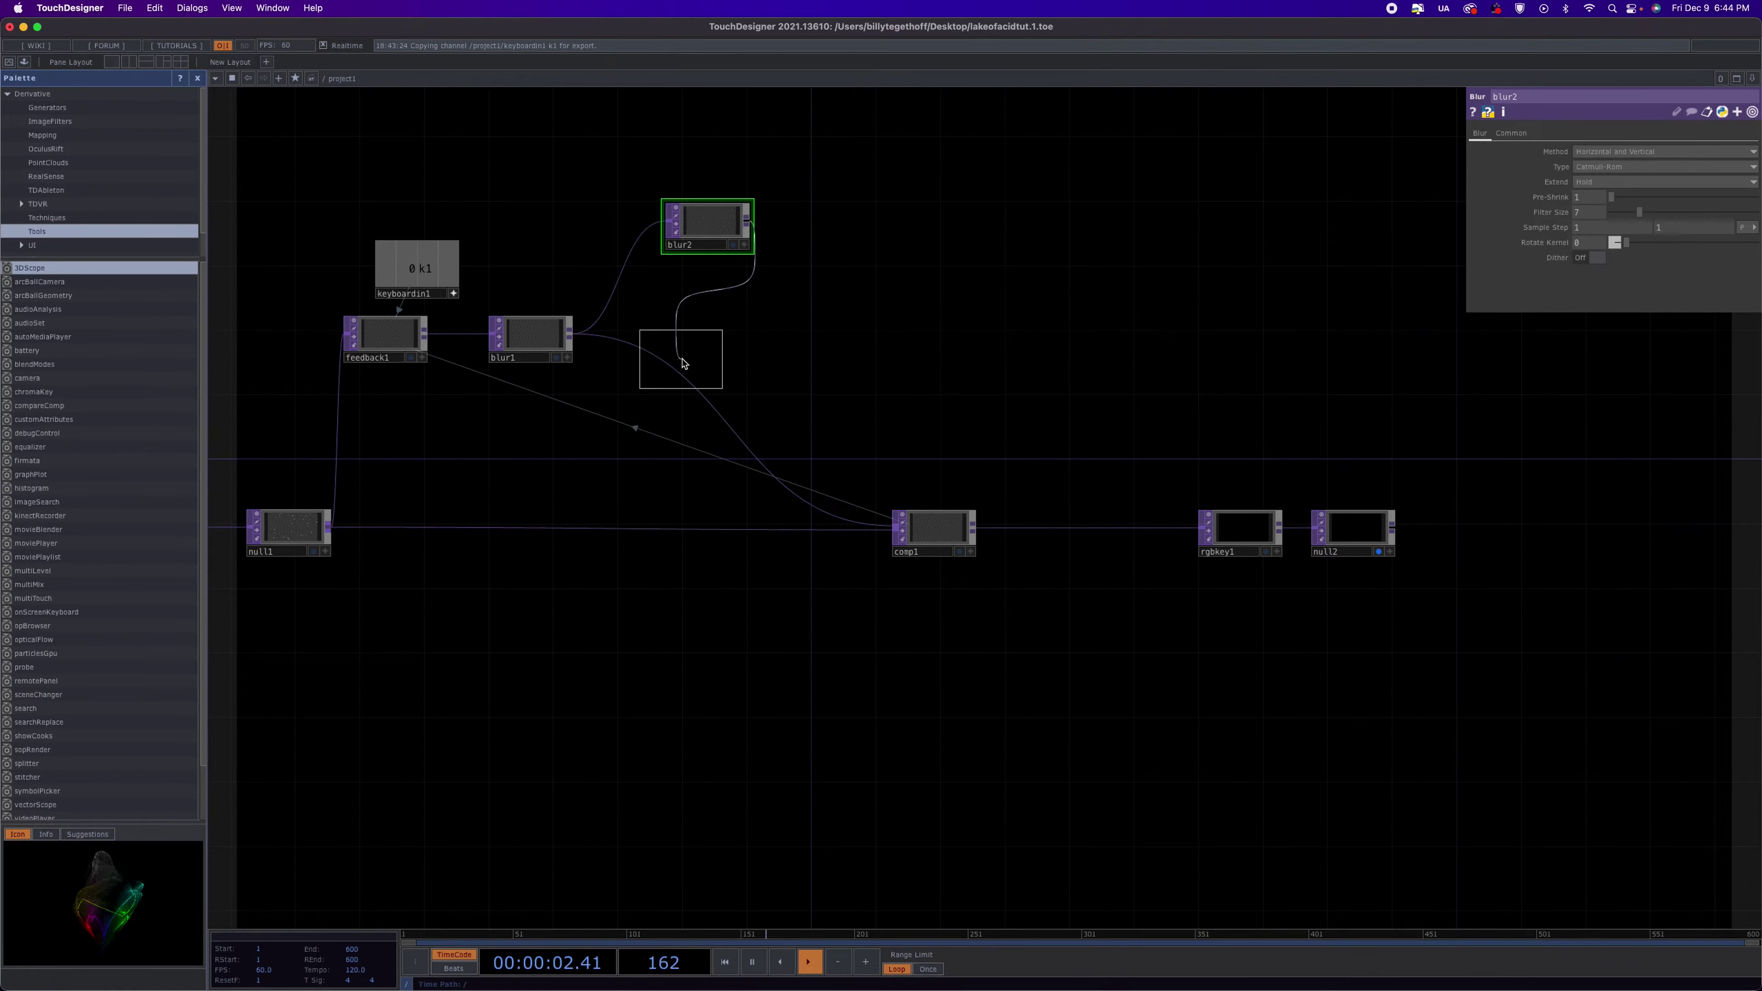
left_click(876, 161)
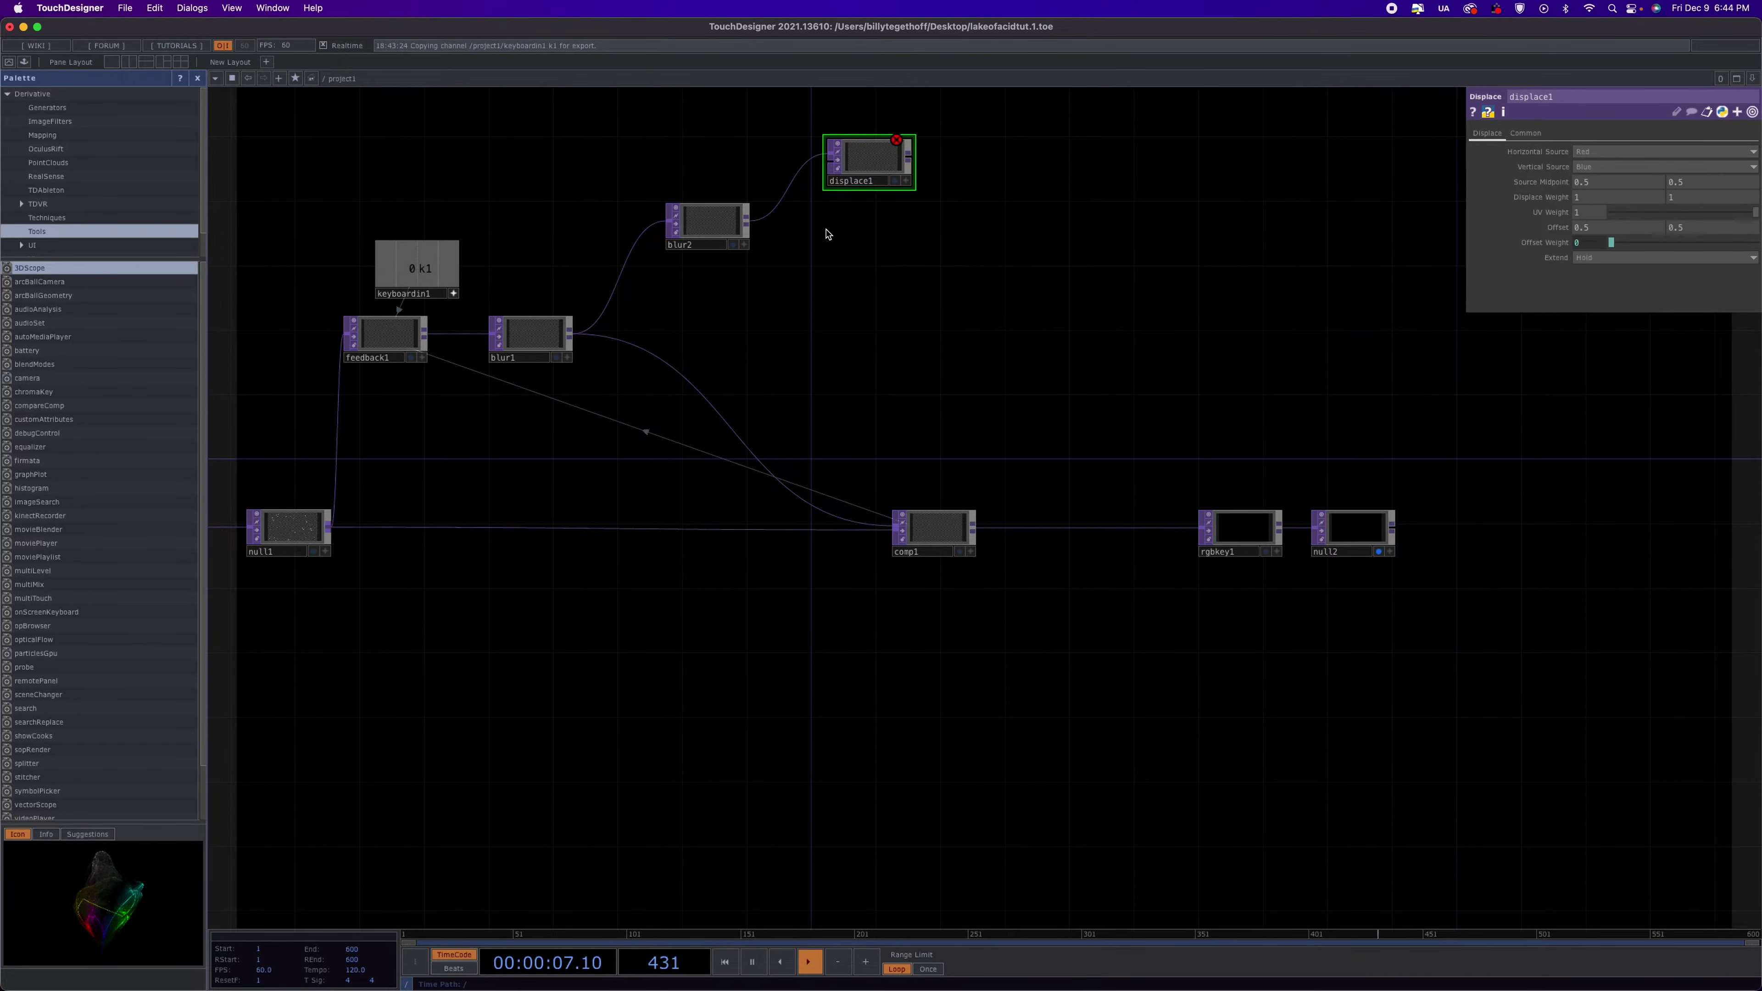
left_click_drag(879, 166, 976, 183)
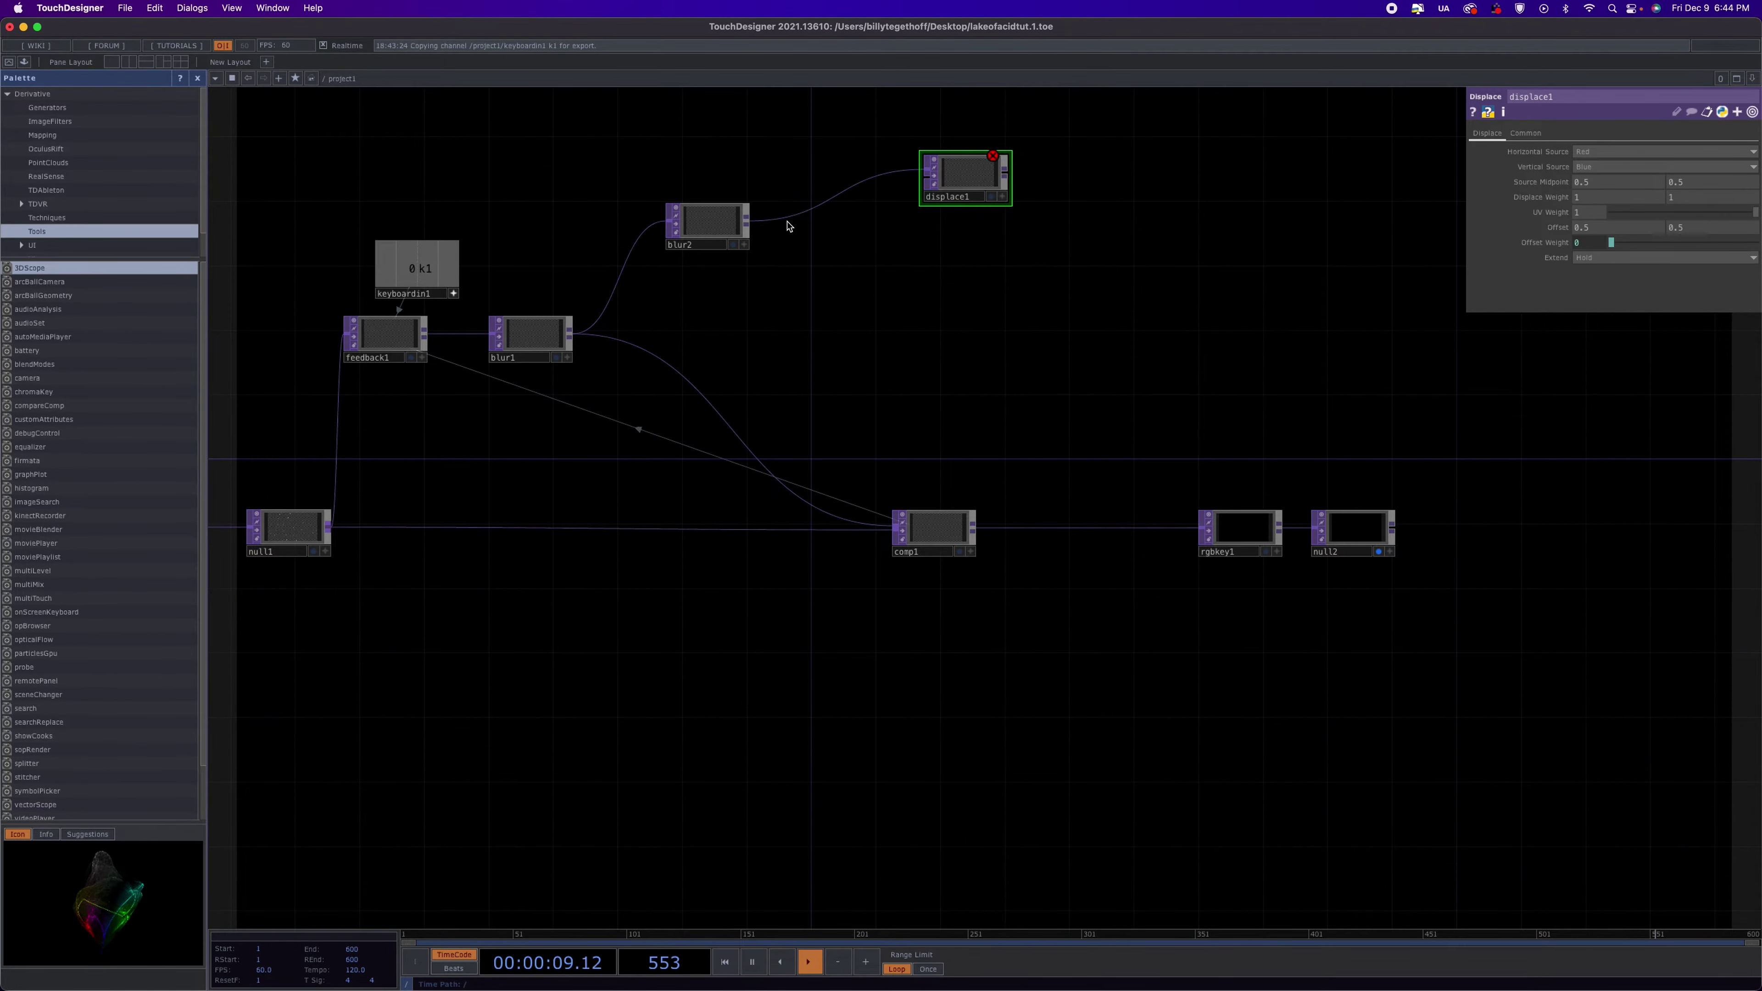
Wire blur2 into displace1's second input and insert noise2 on that wire
left_click(748, 227)
left_click(747, 225)
left_click(930, 177)
right_click(850, 185)
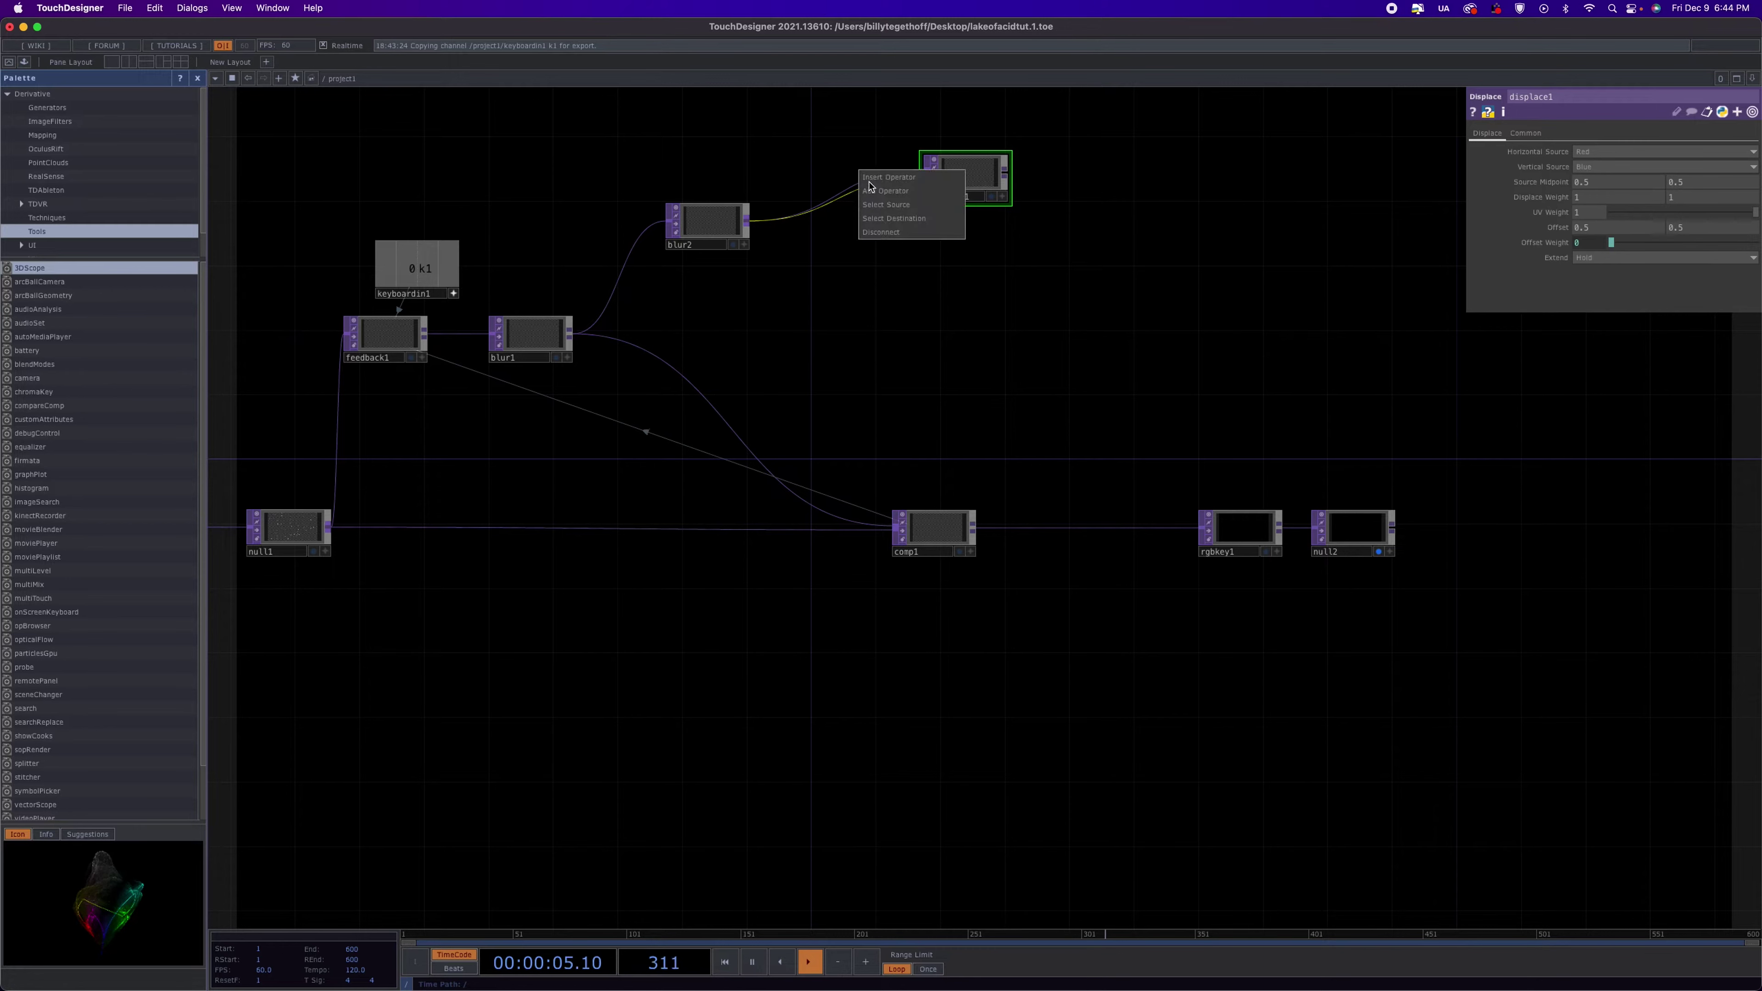
left_click(875, 183)
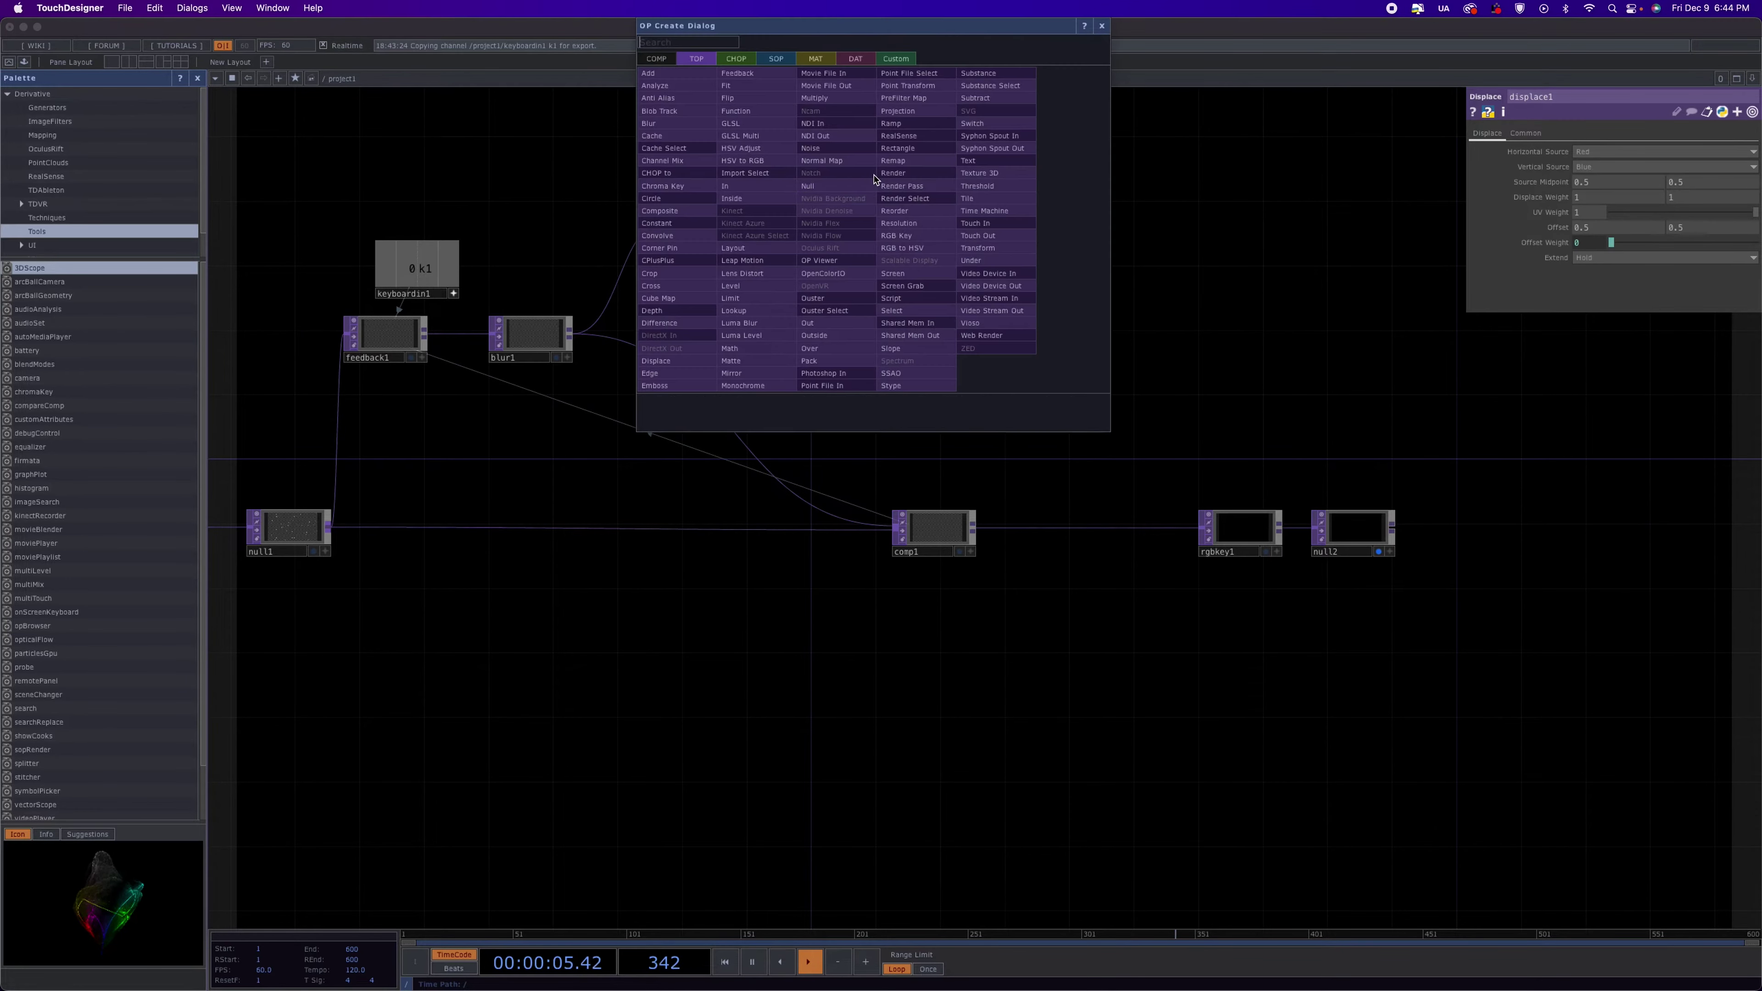
left_click(818, 148)
left_click(820, 300)
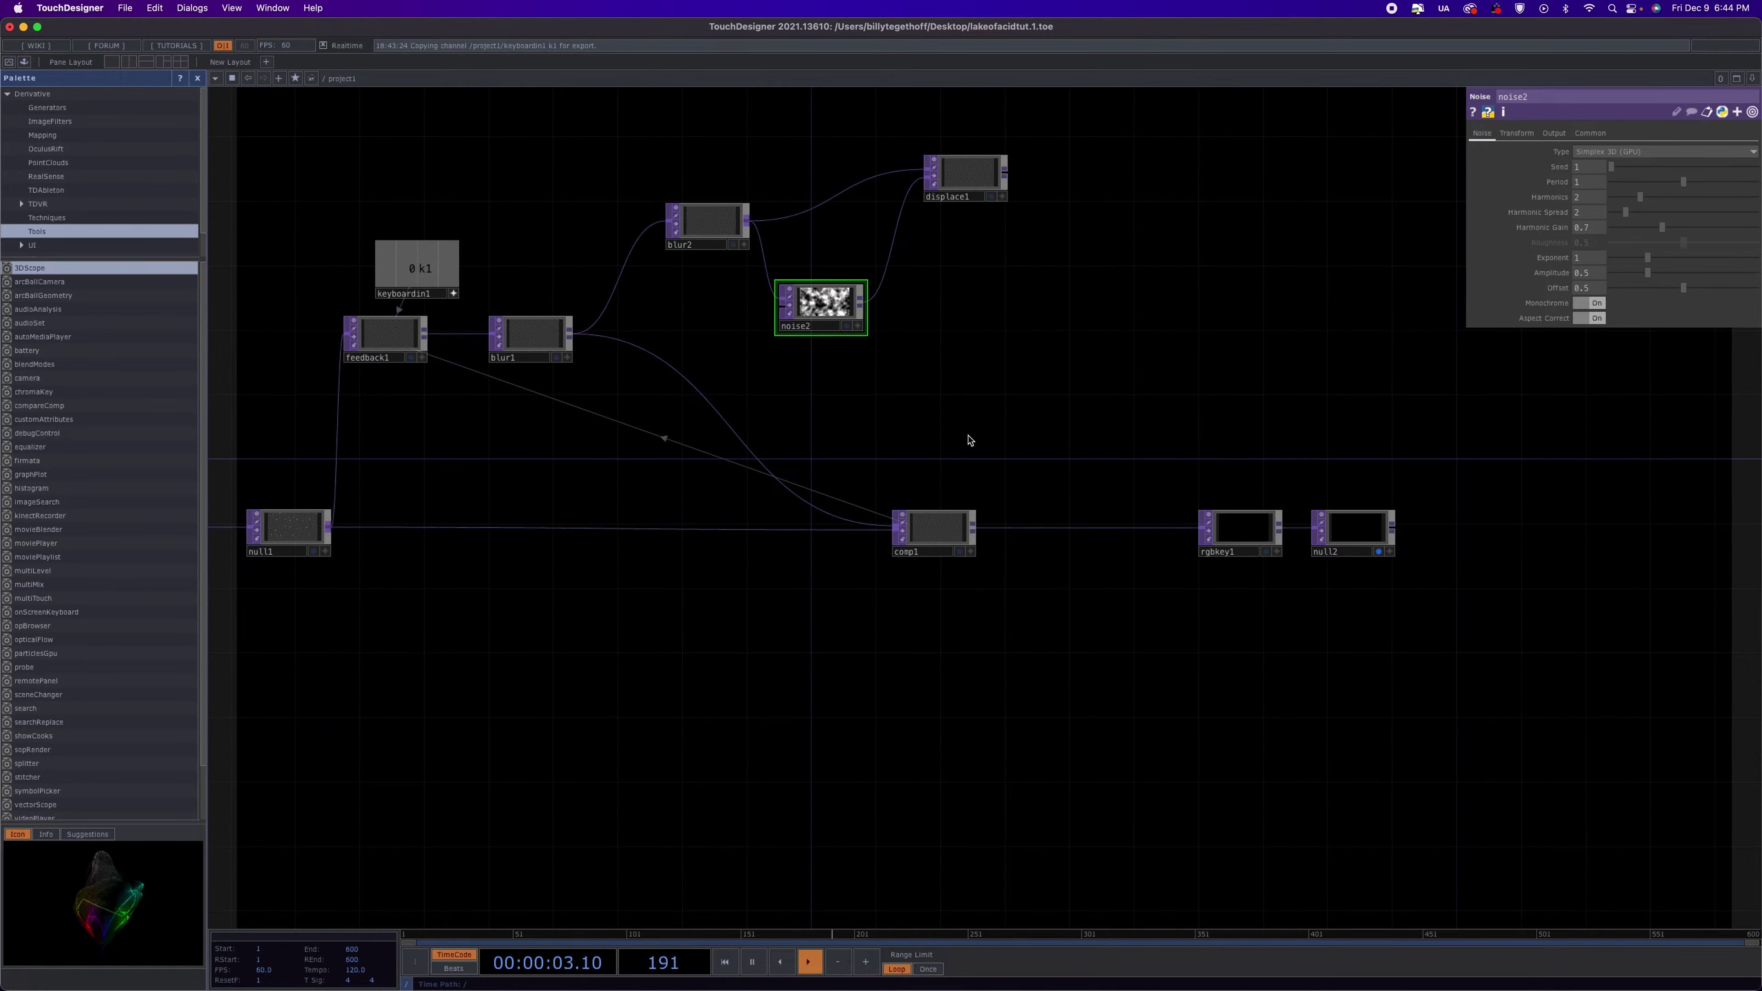
left_click_drag(946, 538, 1027, 539)
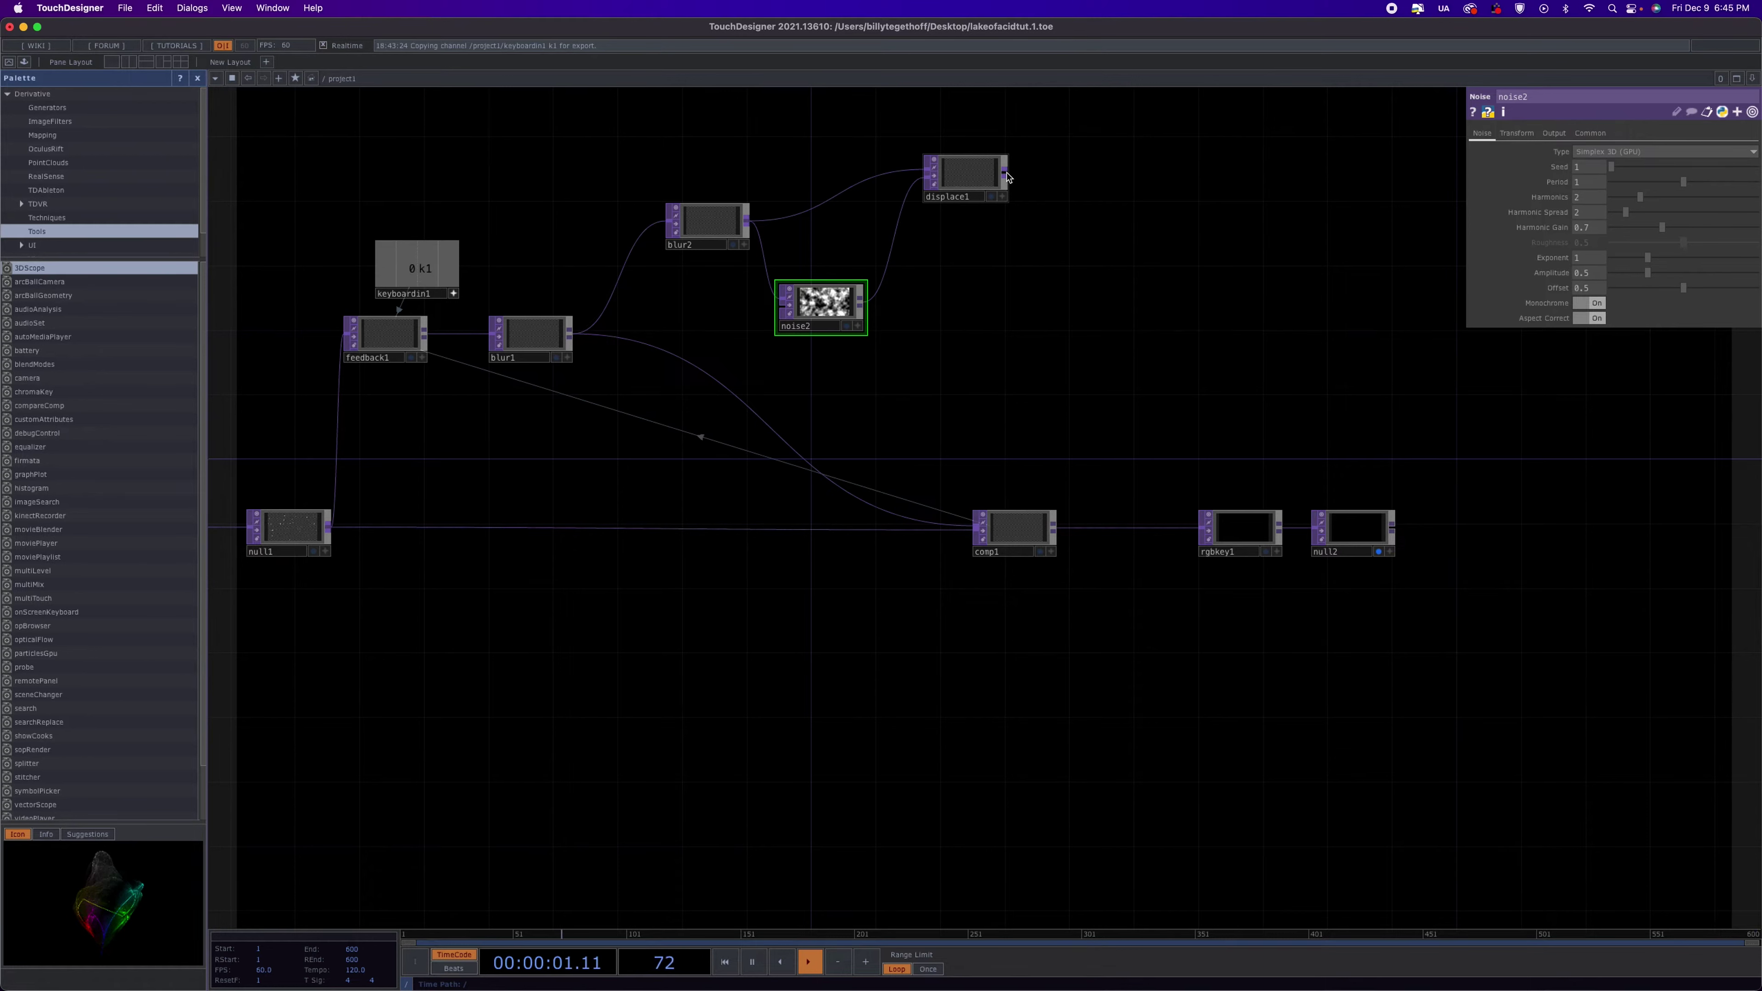
Add comp2 after displace1 and wire blur1 in as its first input
left_click_drag(1006, 177, 1006, 328)
left_click(790, 310)
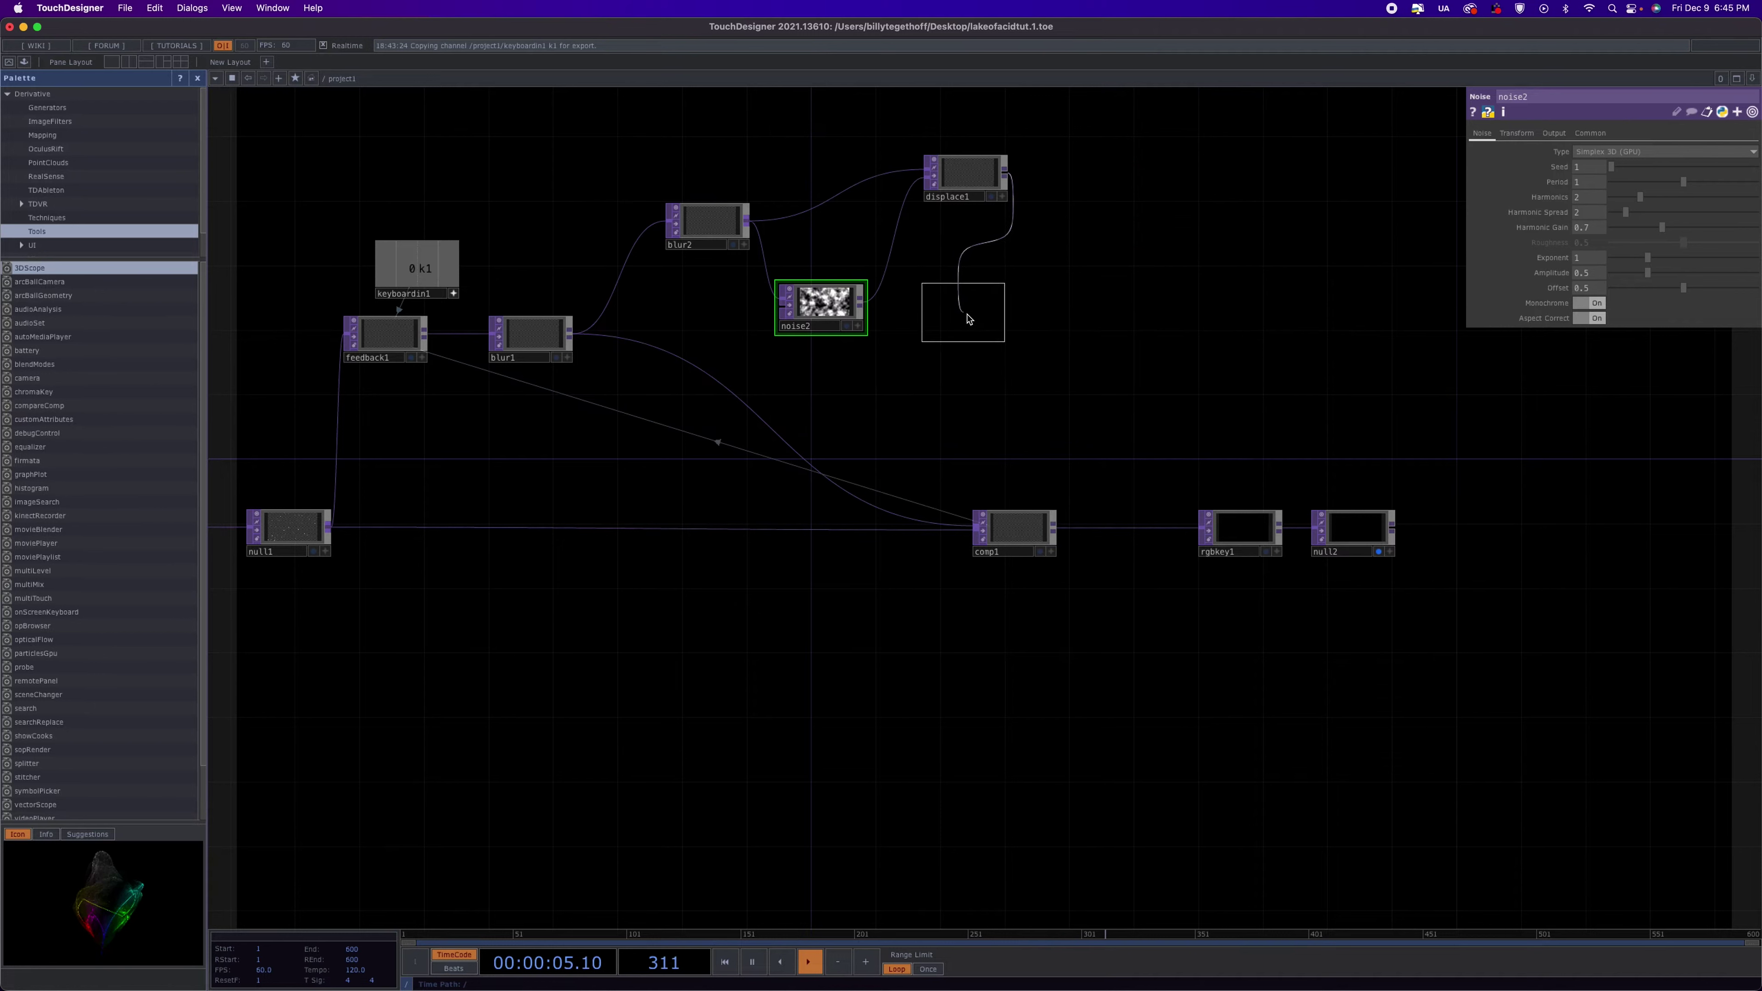
left_click(1046, 343)
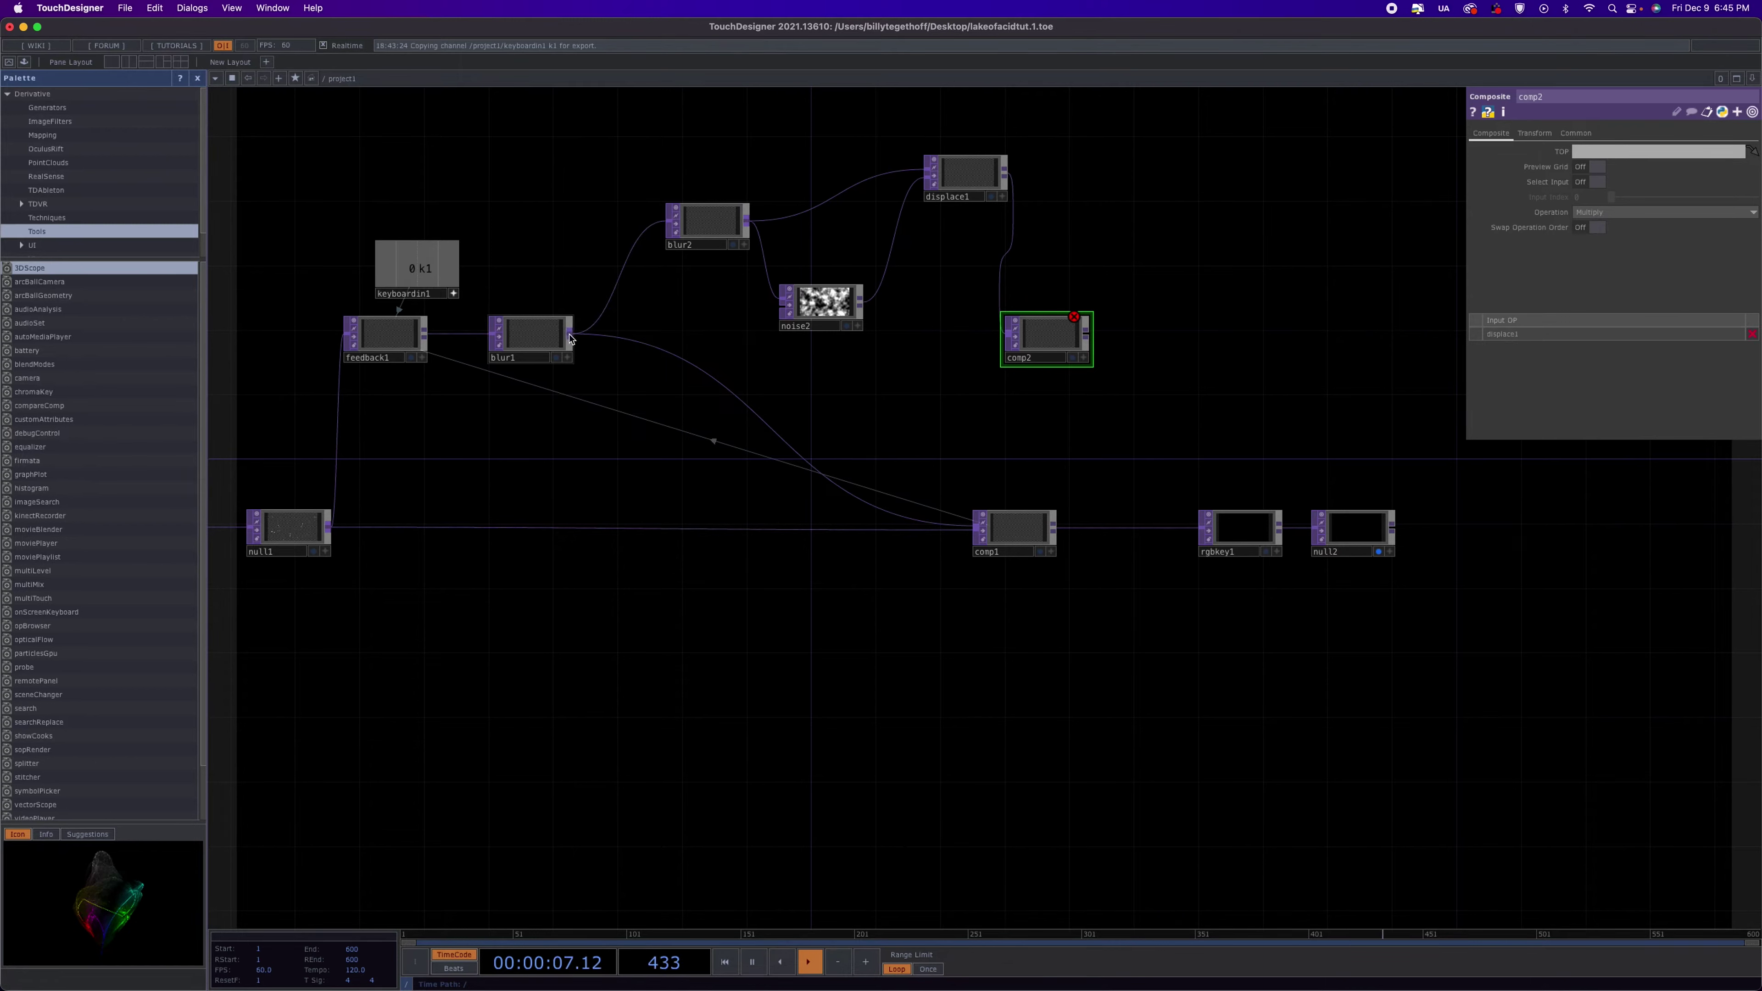
left_click_drag(579, 337, 1004, 339)
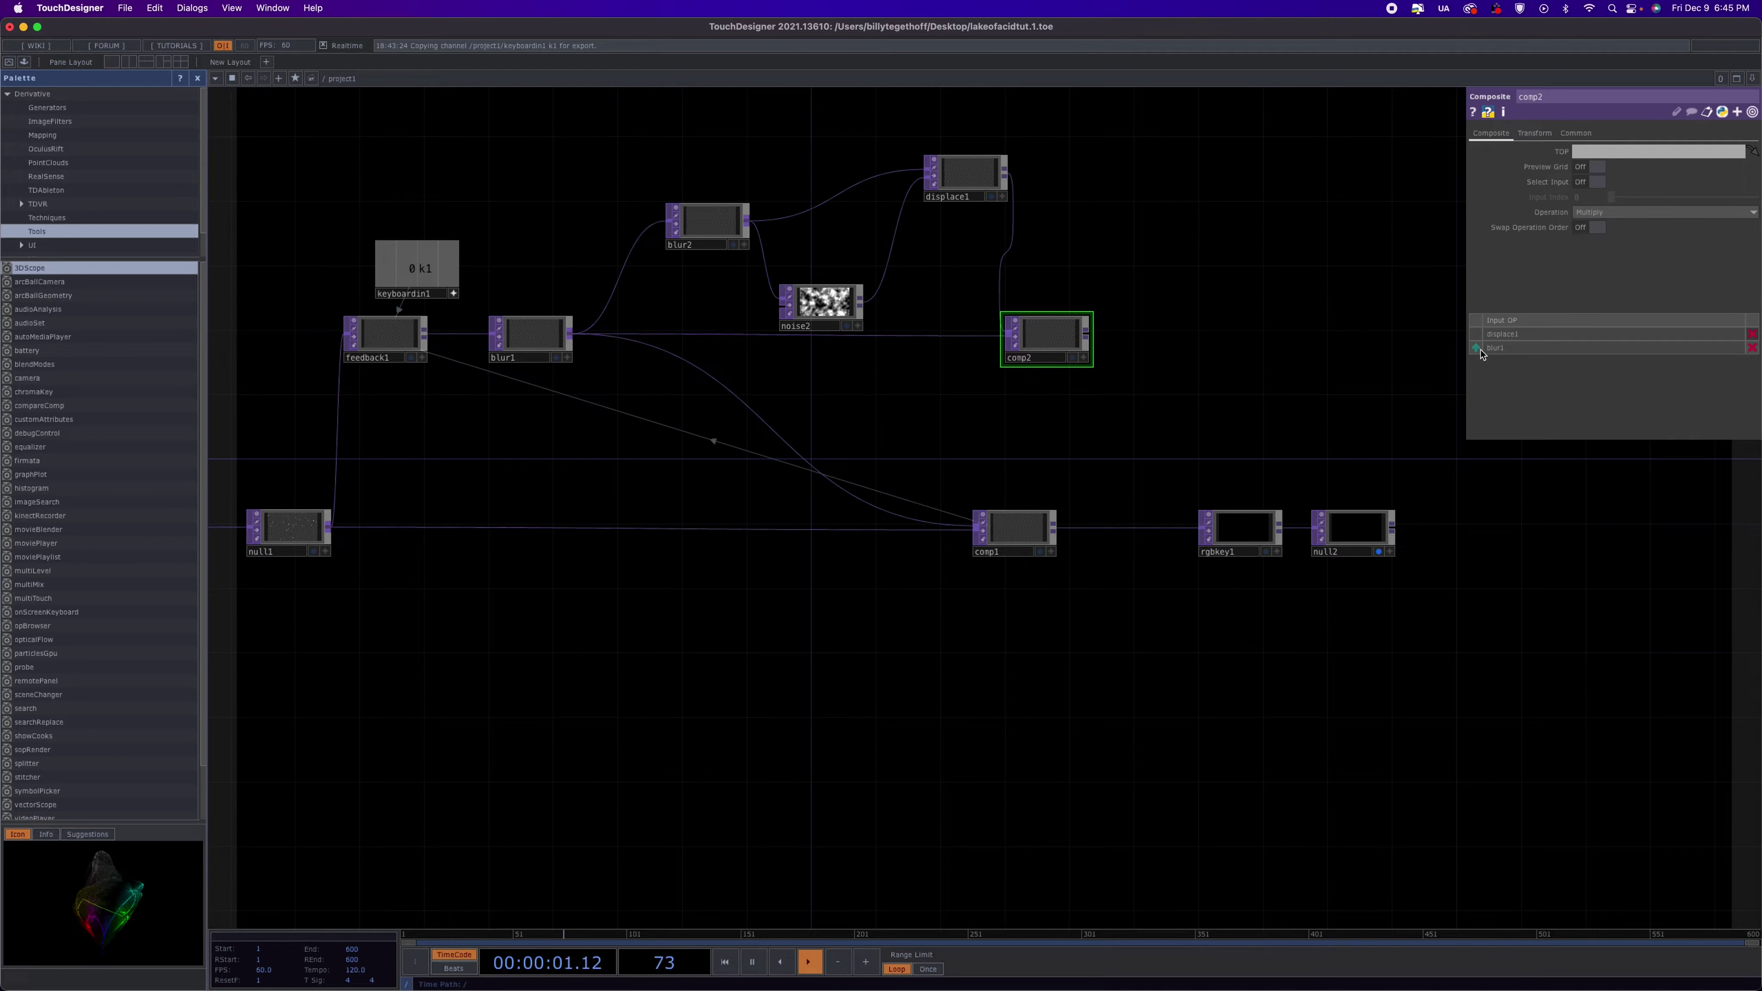
left_click_drag(1476, 334, 1479, 354)
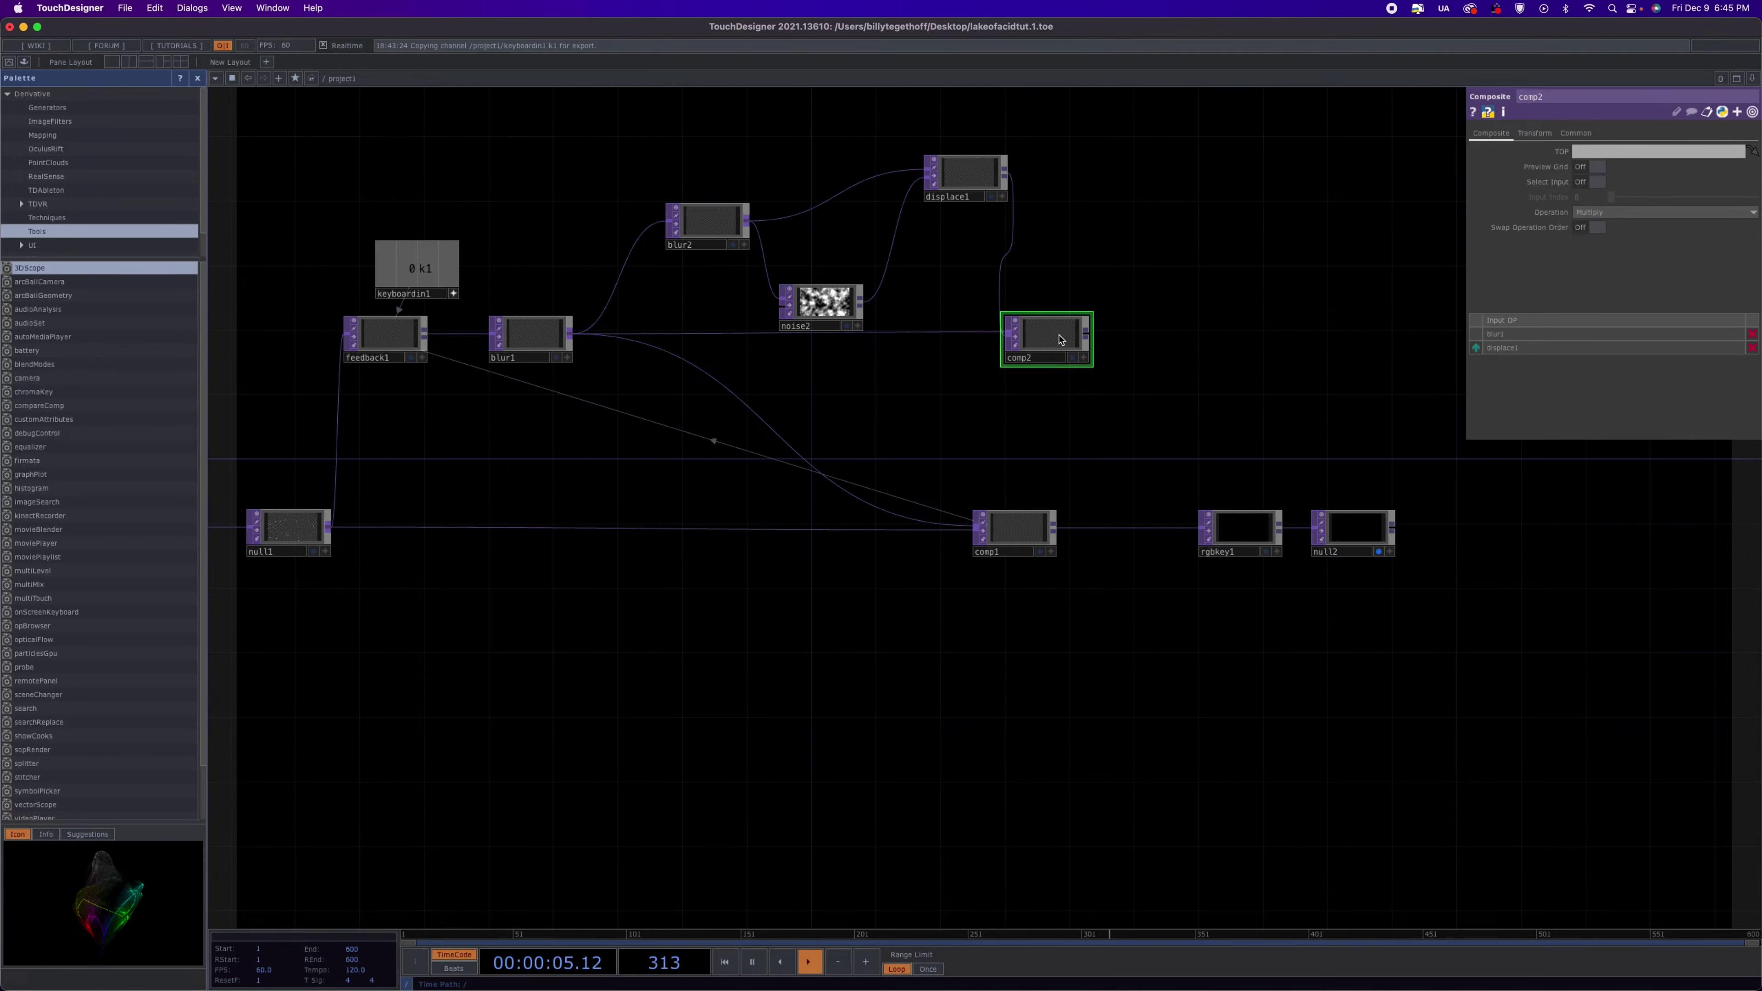
Set comp2's Operation to Subtract and shift comp2 and displace1 slightly left
left_click(1595, 212)
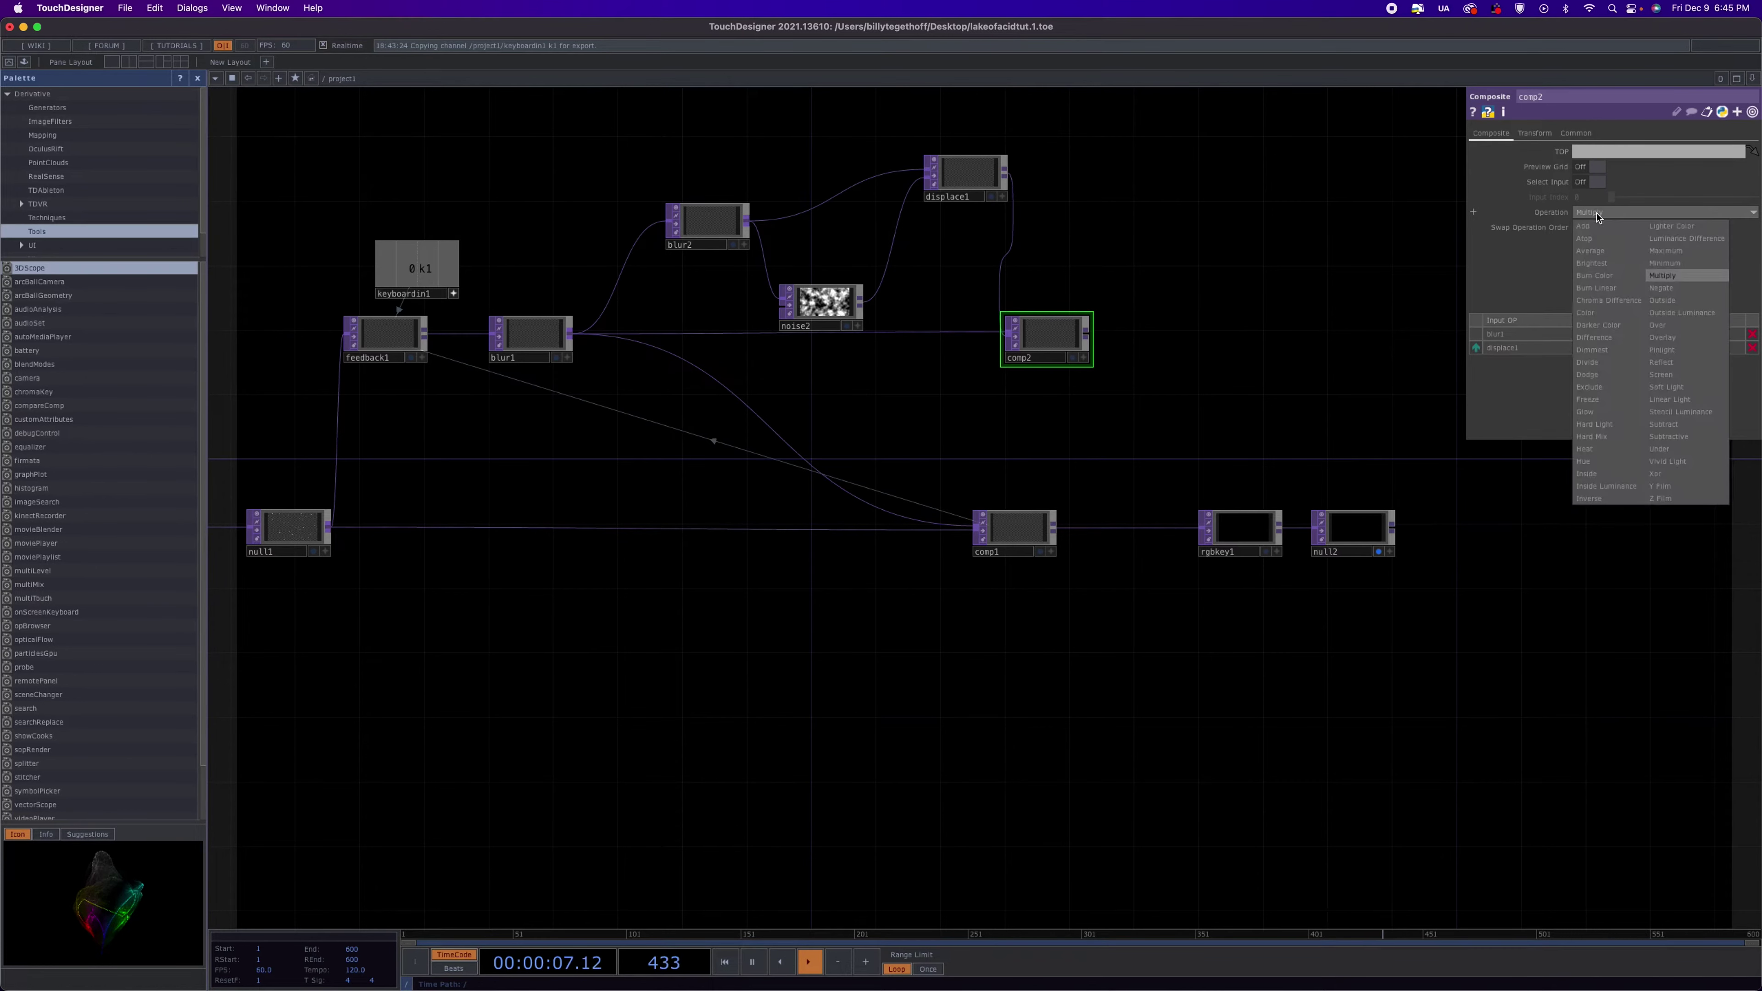
left_click(1678, 425)
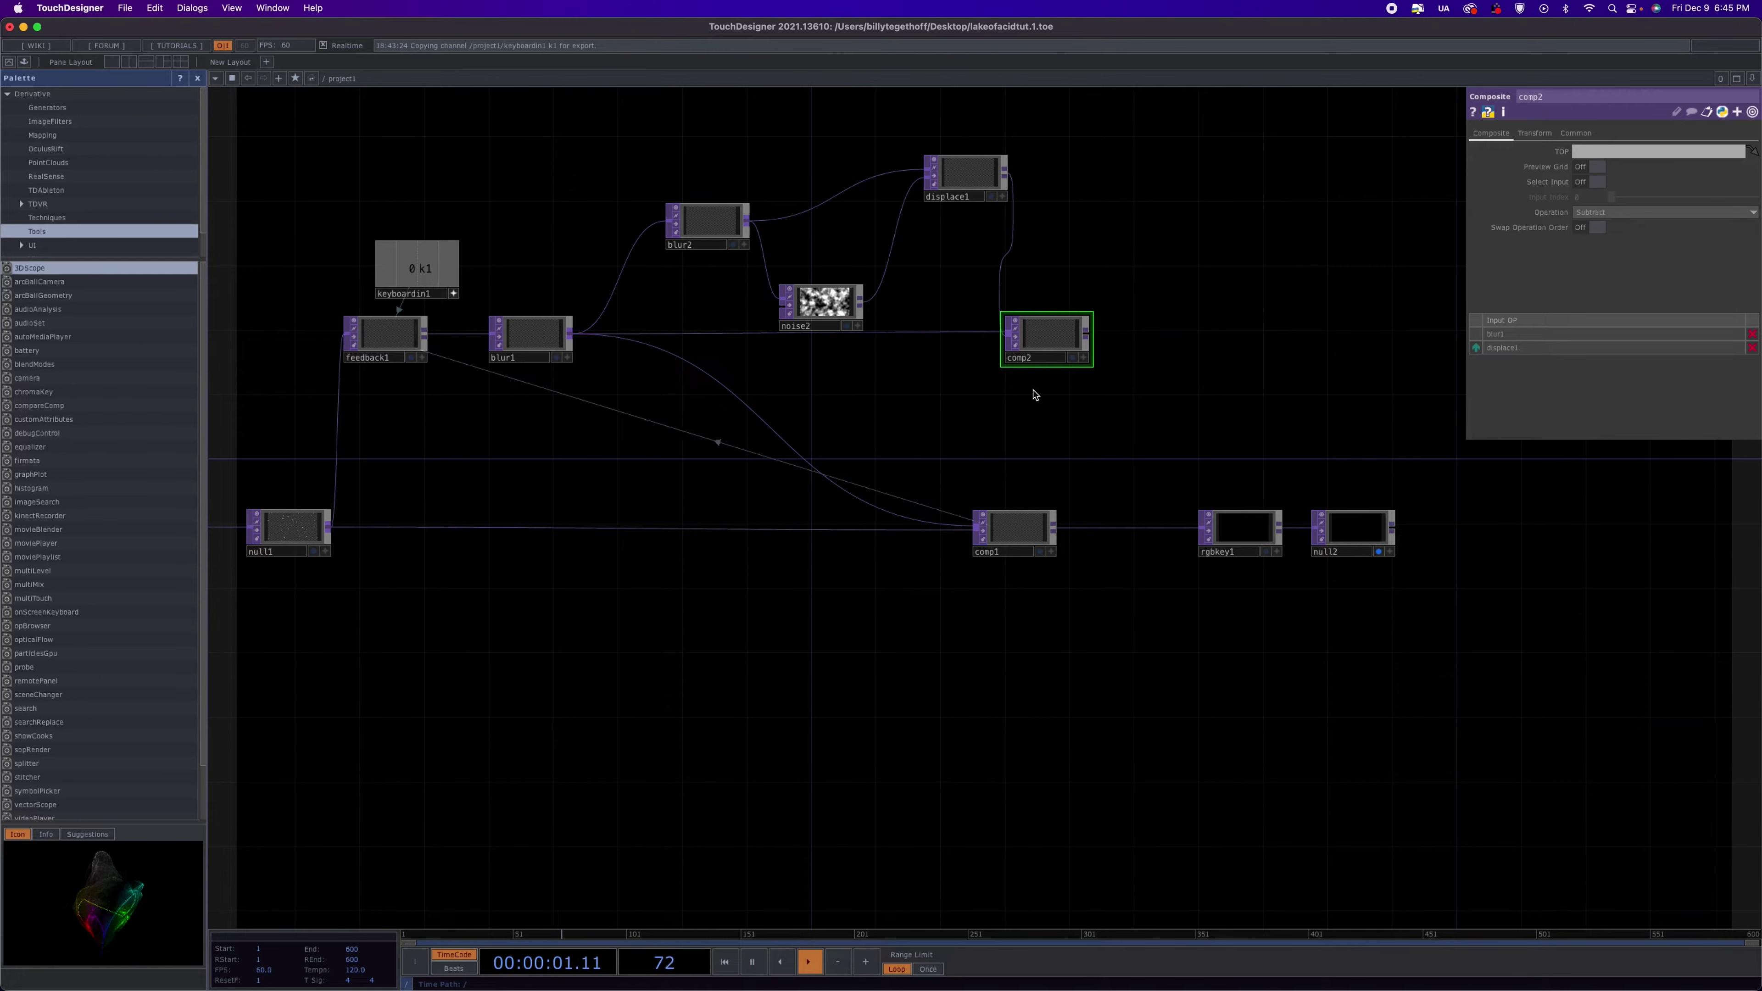
left_click_drag(1051, 337, 1003, 336)
left_click_drag(969, 172, 936, 172)
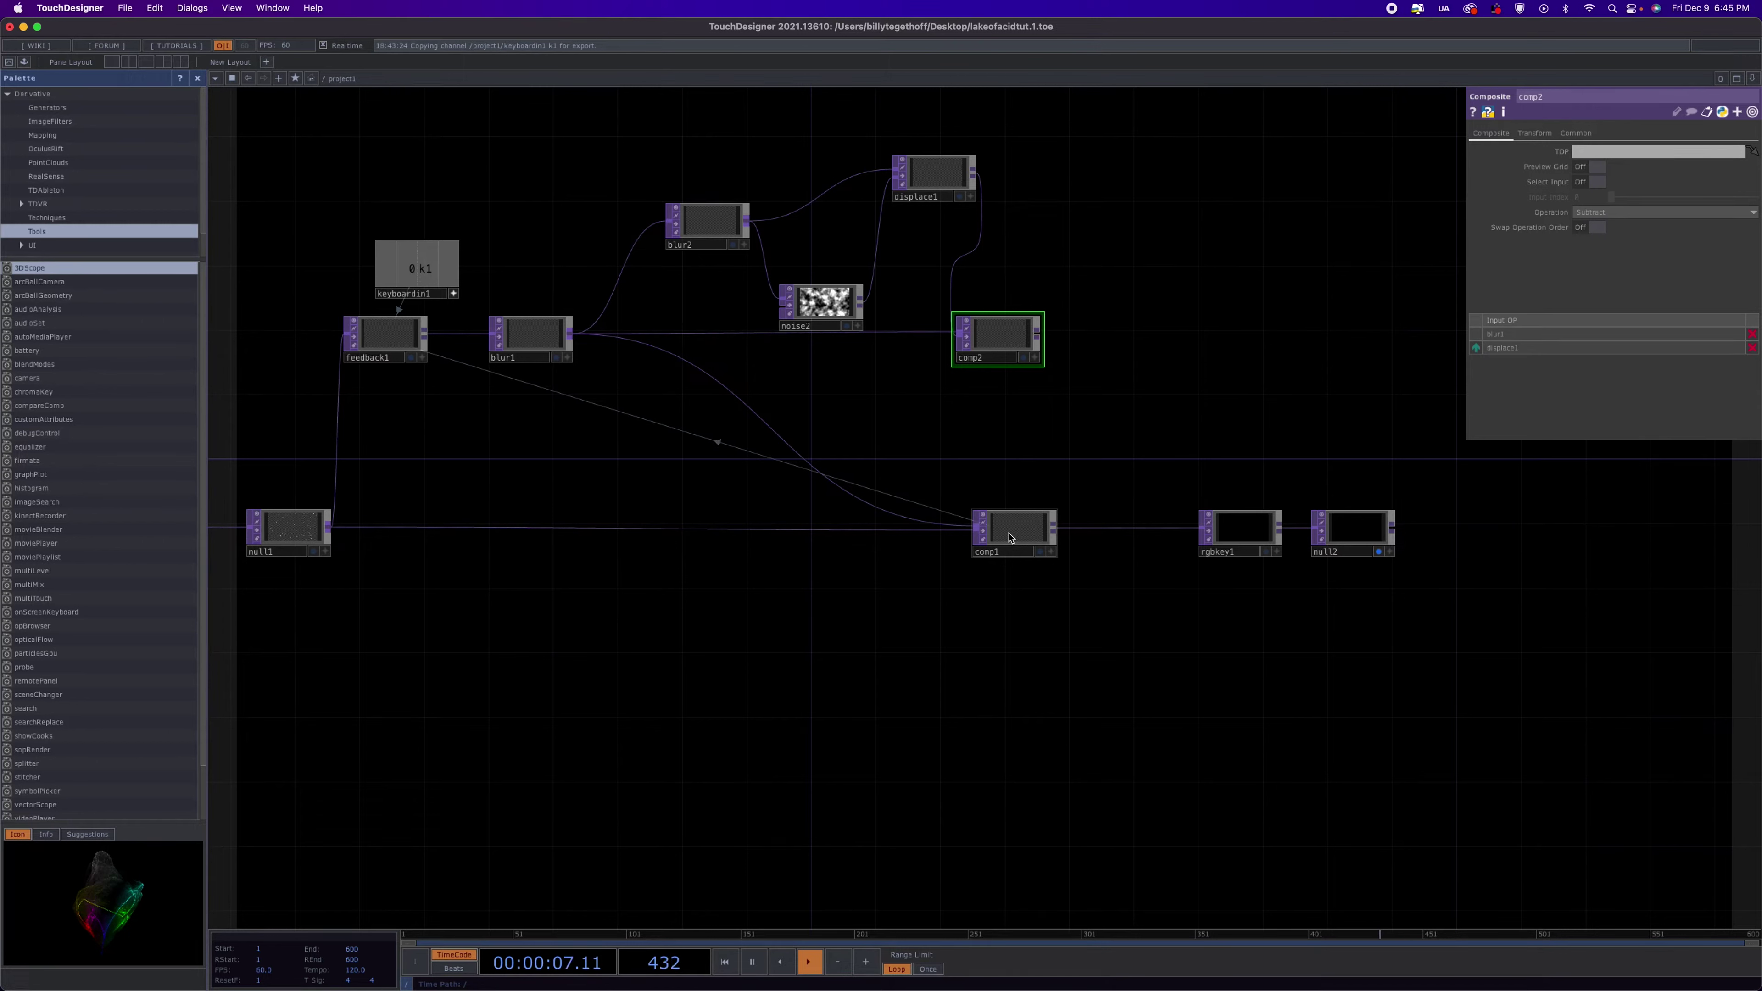
Wire comp2's output into comp1's input
left_click(1045, 338)
left_click_drag(1045, 338, 961, 504)
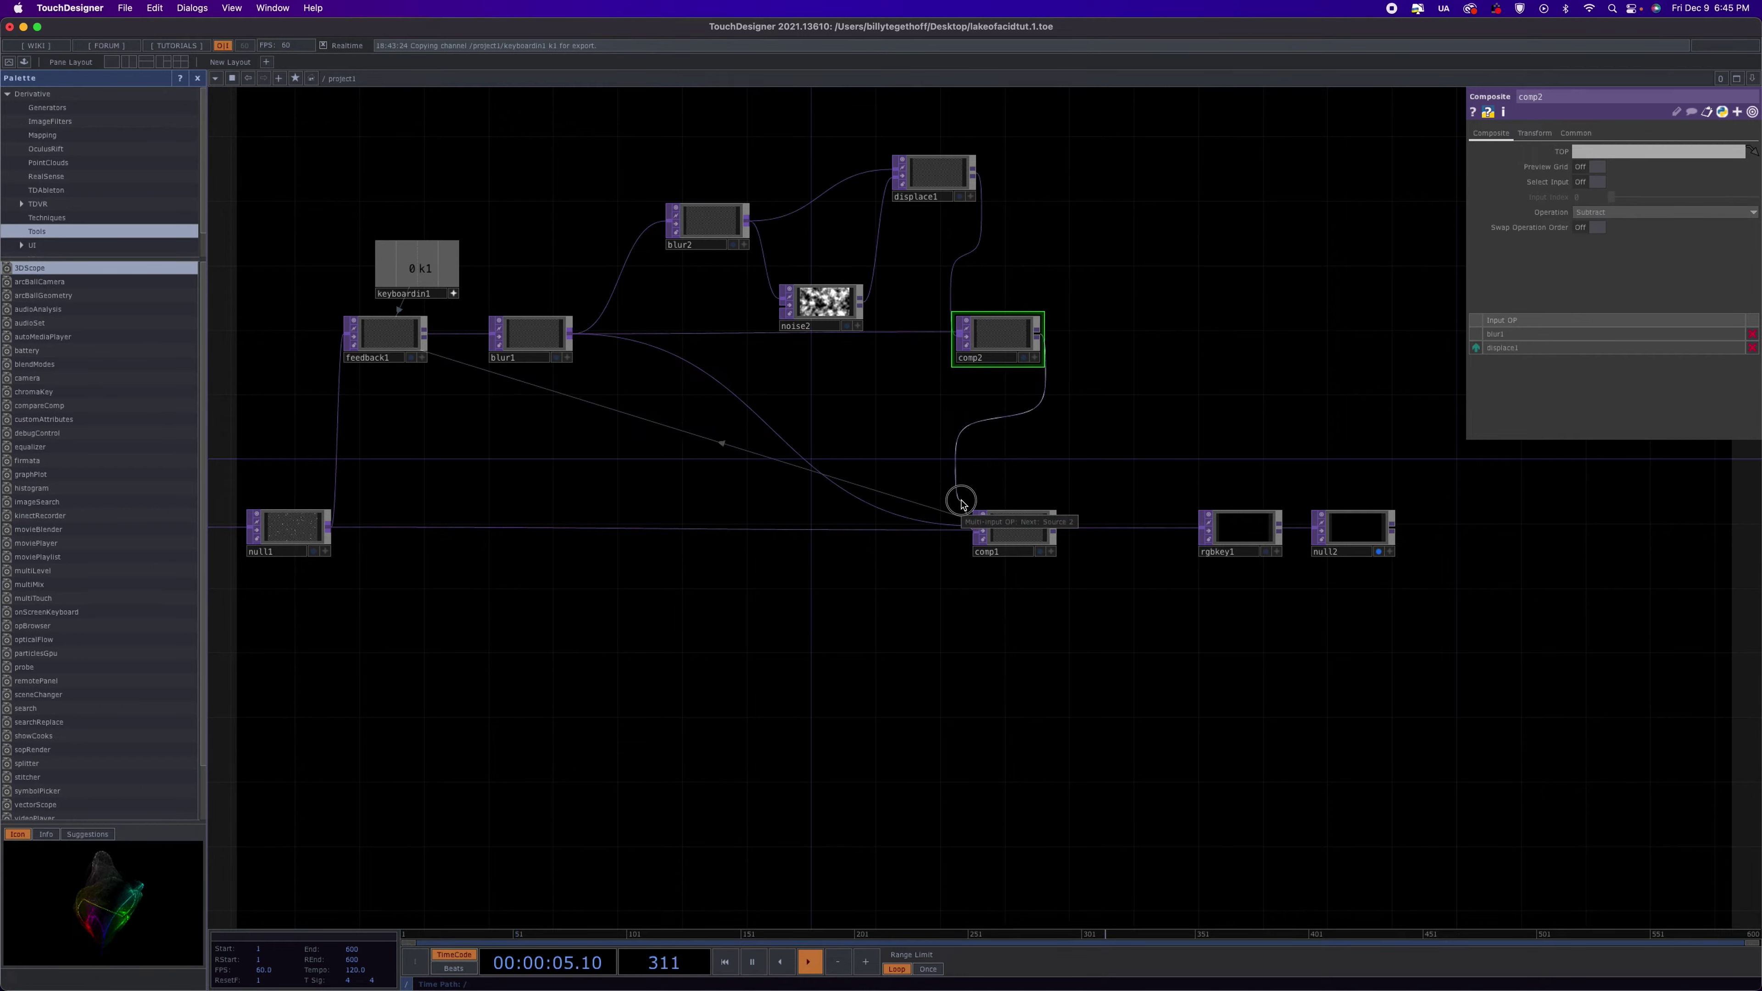
left_click_drag(962, 504, 962, 508)
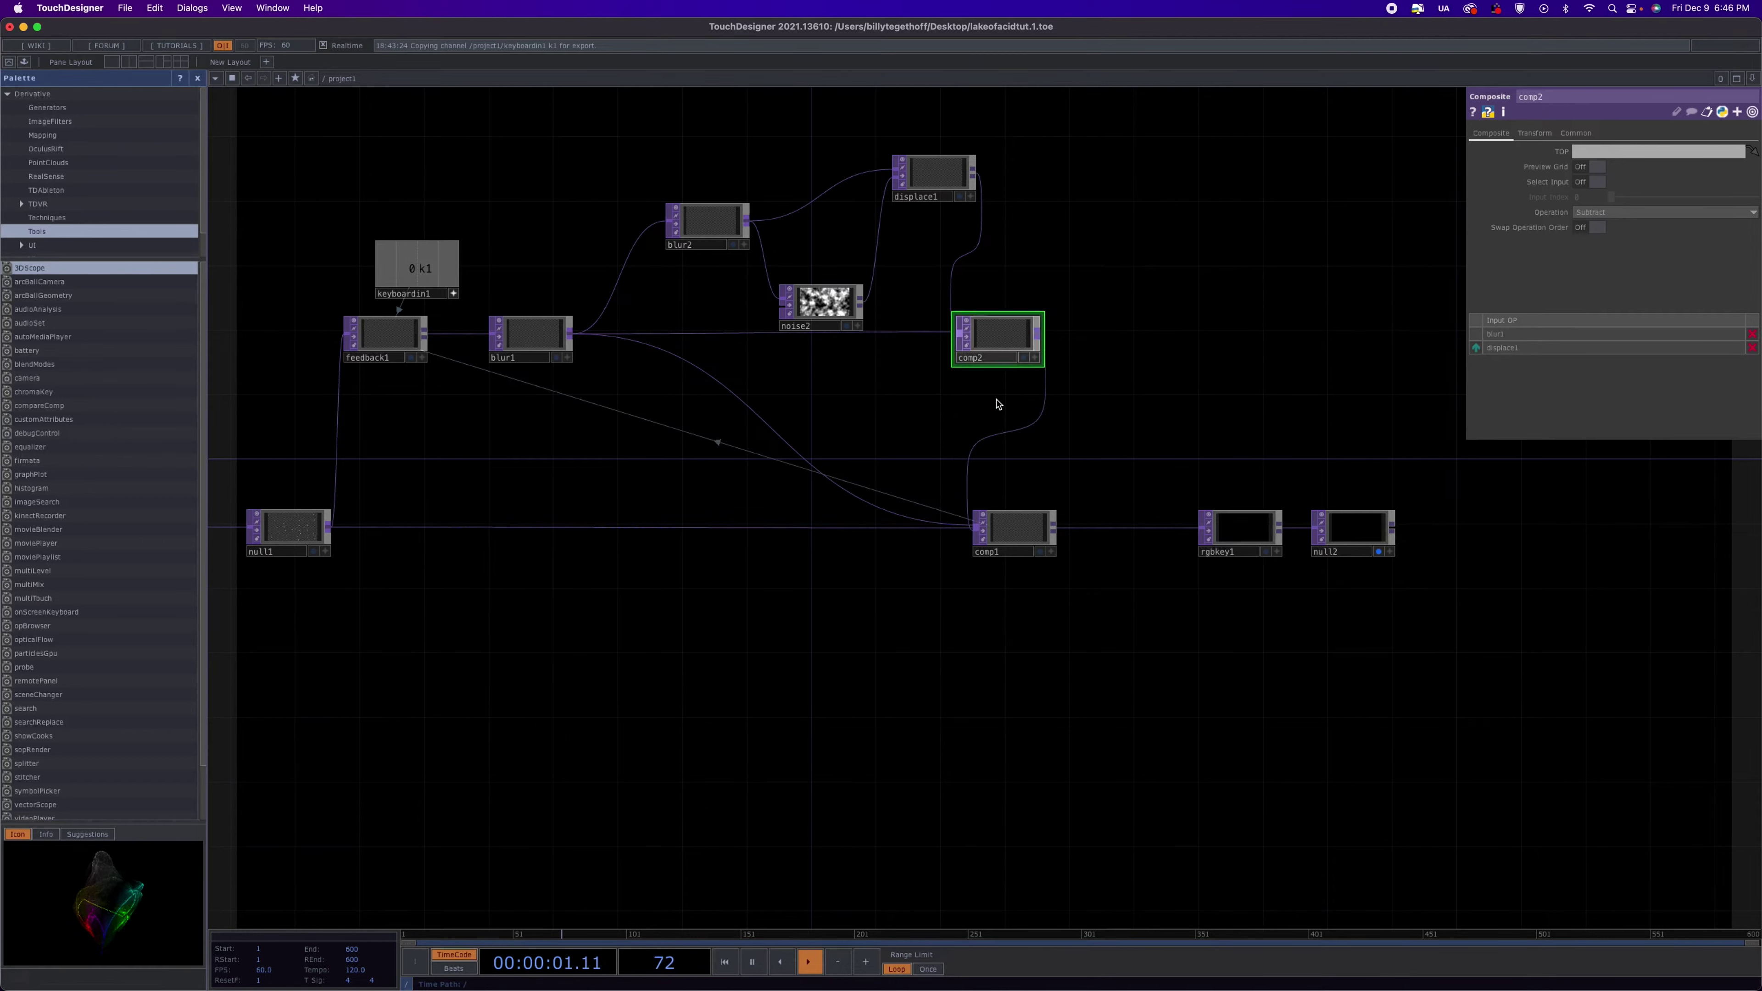
Set comp1's Operation to Luminance Difference and bring up the comp2-to-comp1 wire's options
left_click(1022, 527)
left_click(1663, 212)
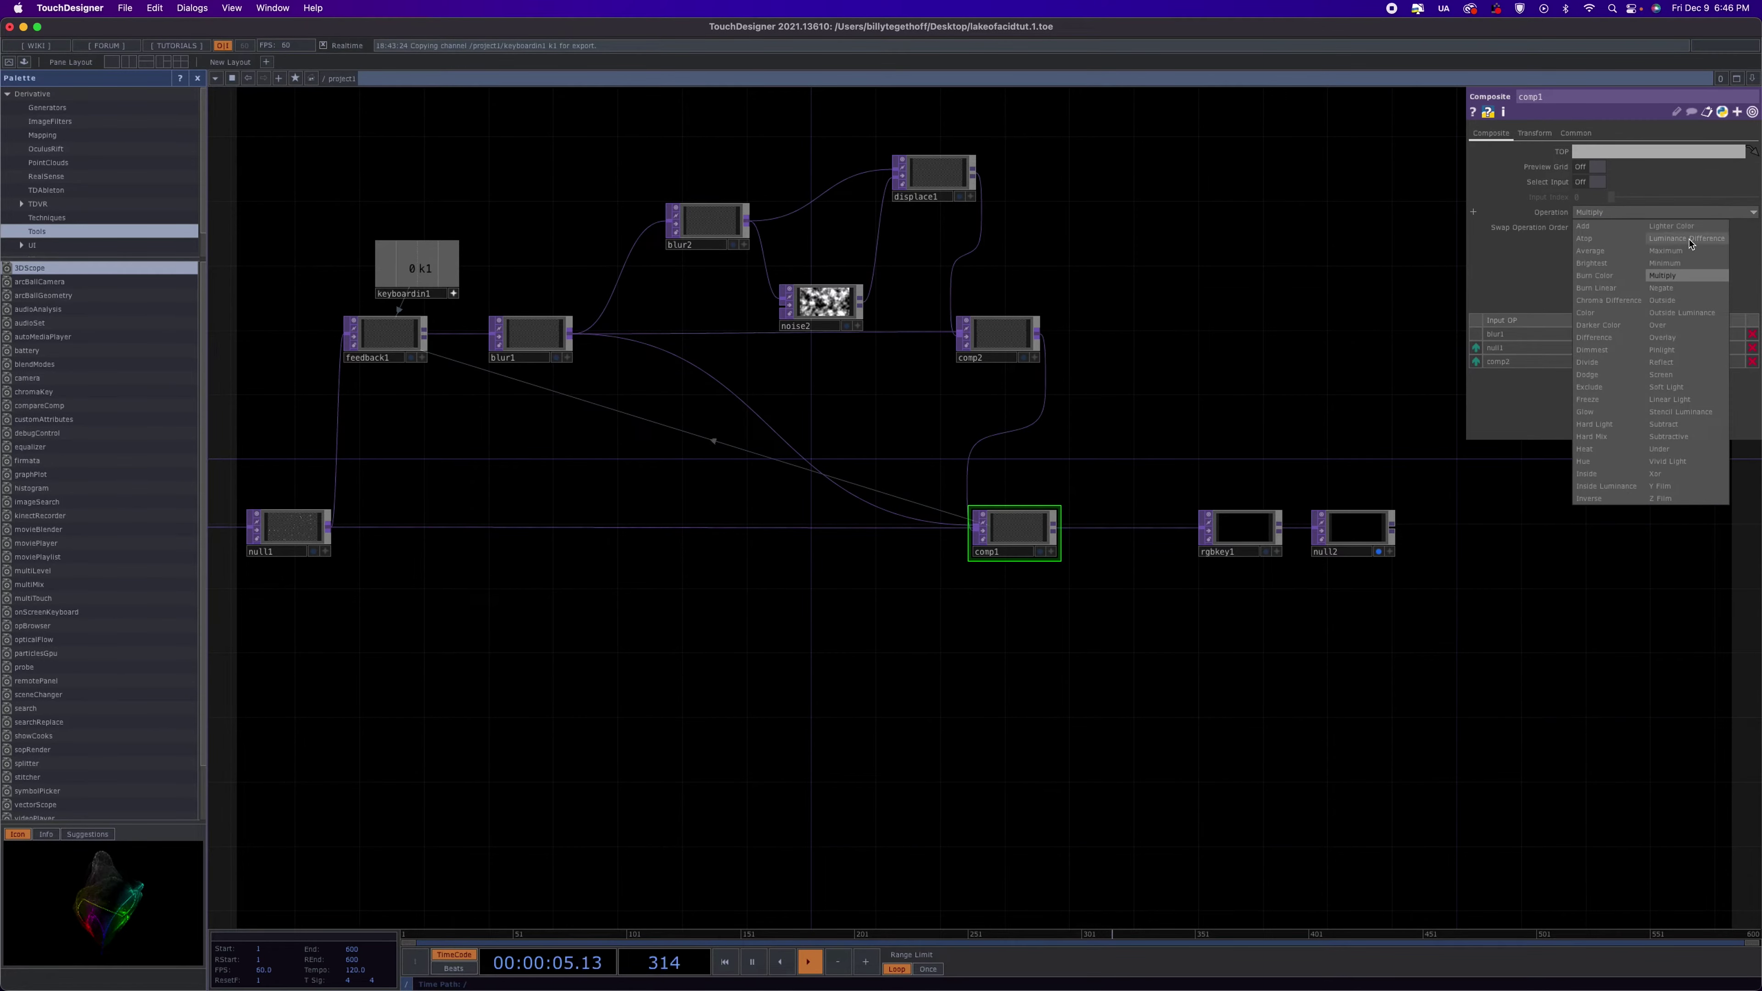
left_click(1665, 239)
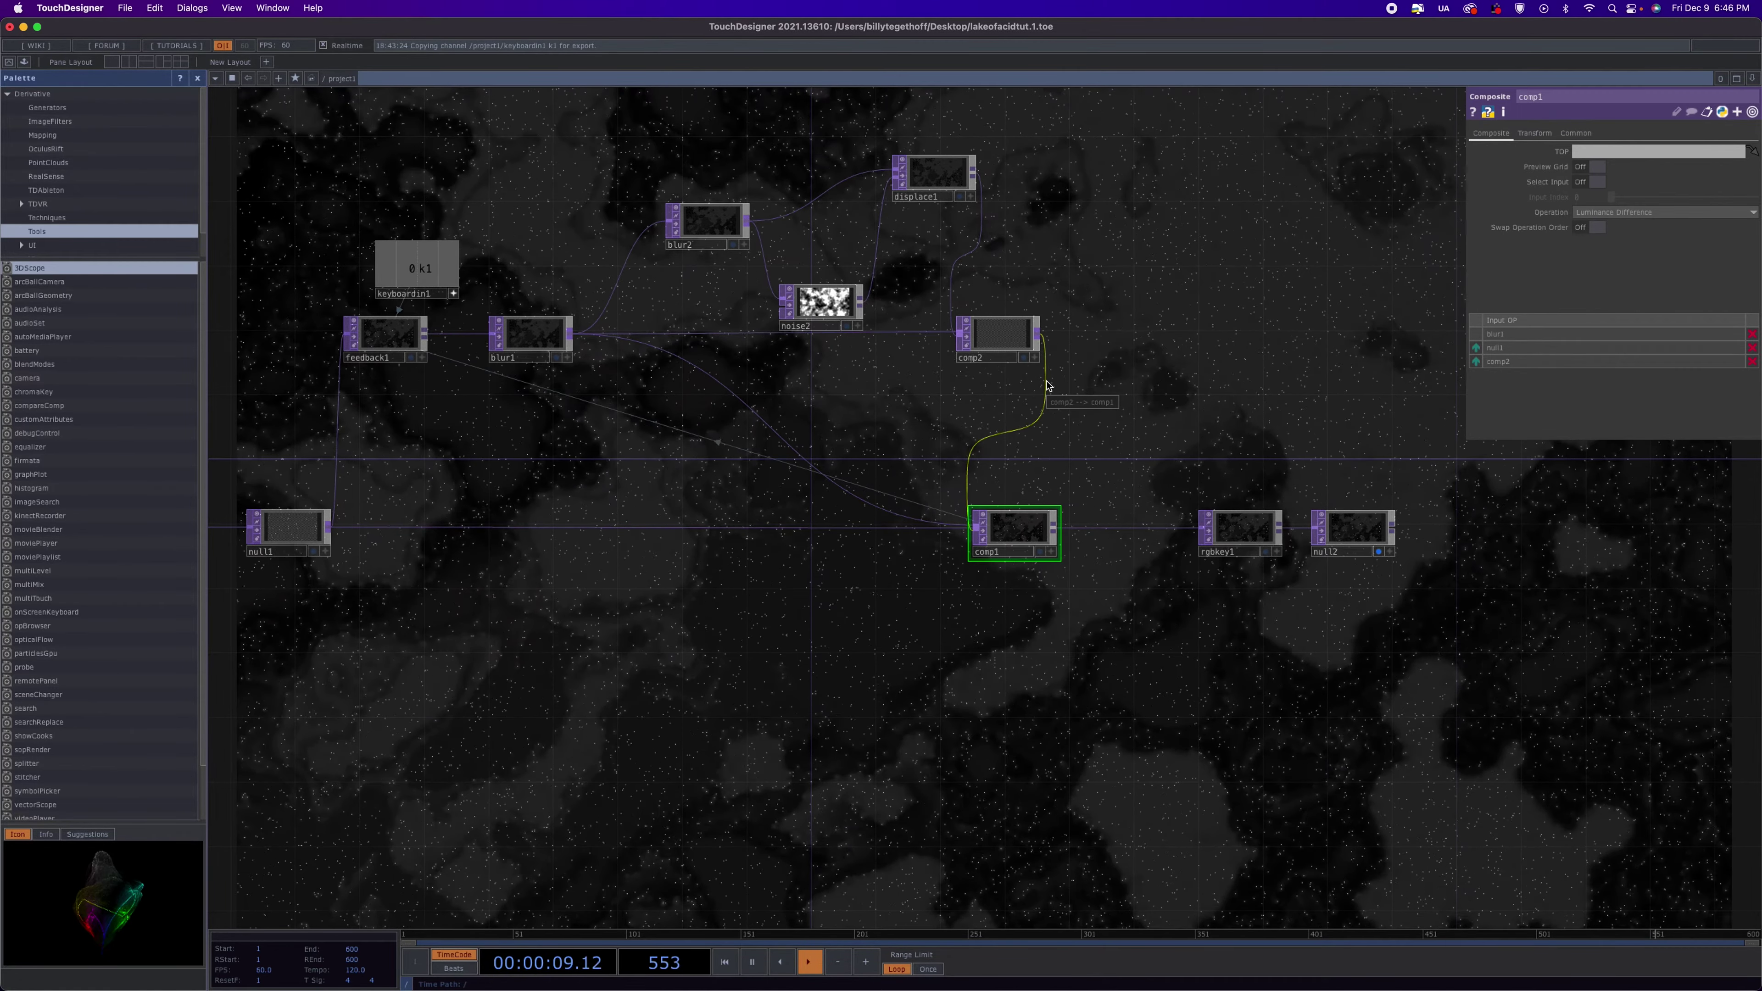
right_click(1047, 386)
Insert a Level TOP, level1, onto the comp2-to-comp1 wire
left_click(1079, 369)
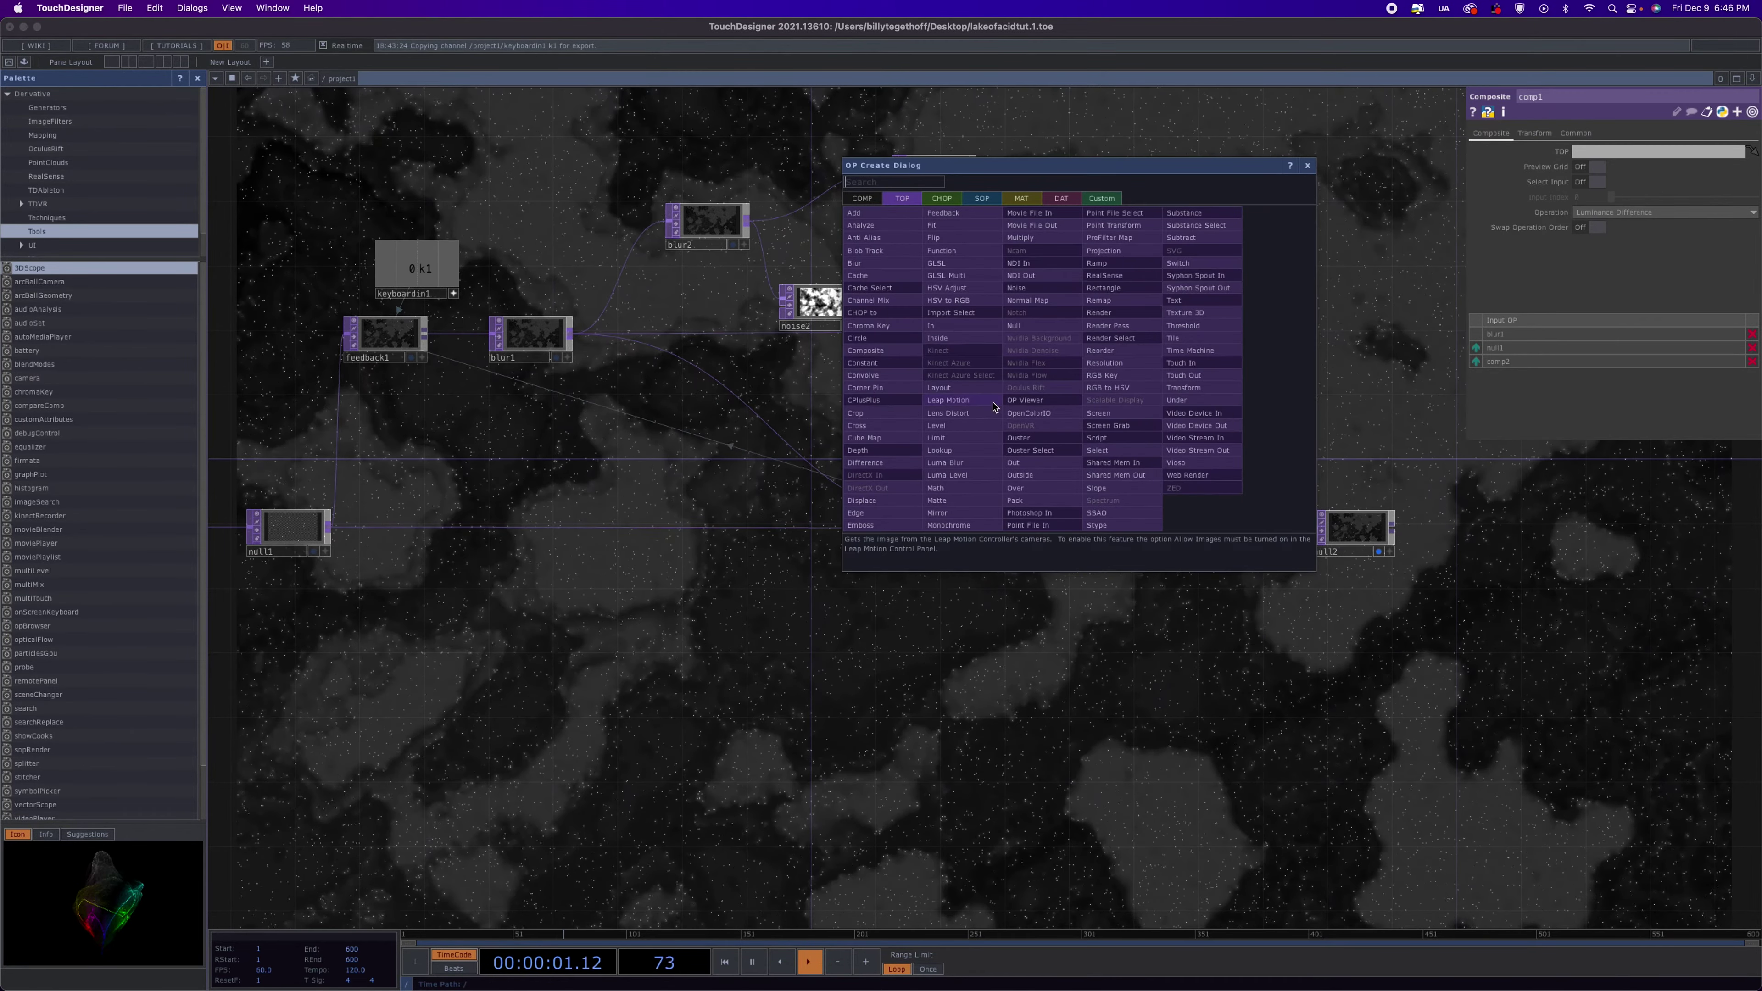
left_click(943, 425)
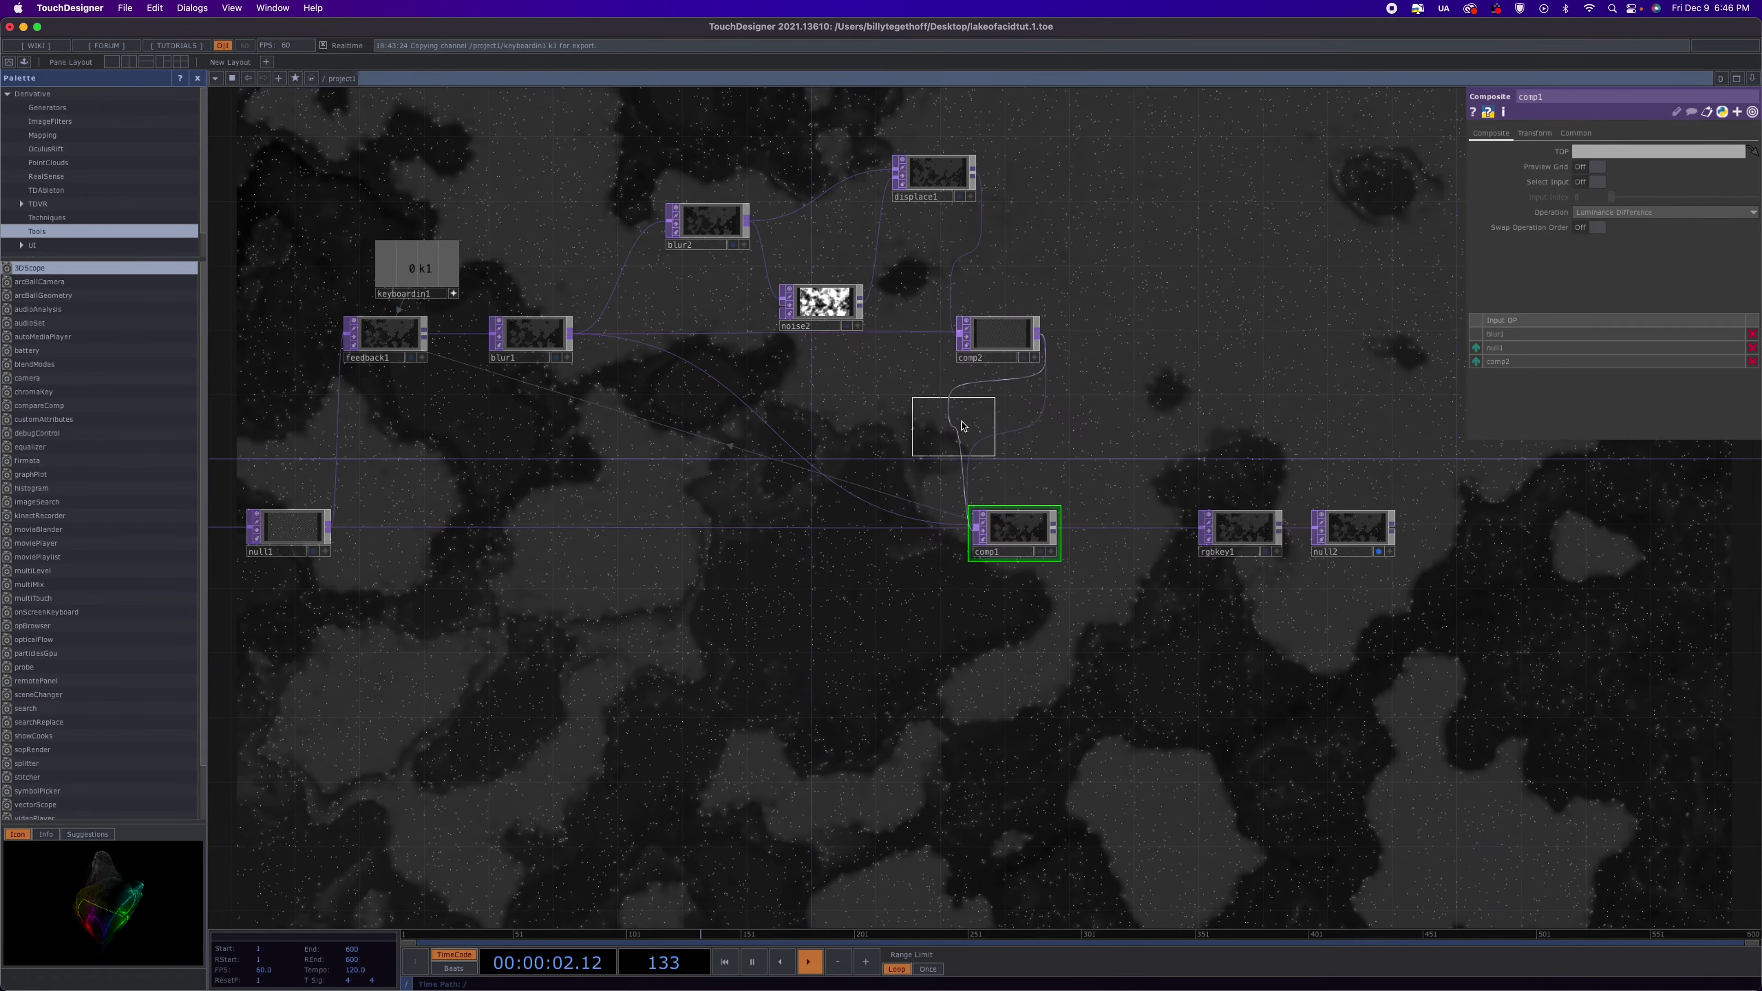
left_click(1103, 340)
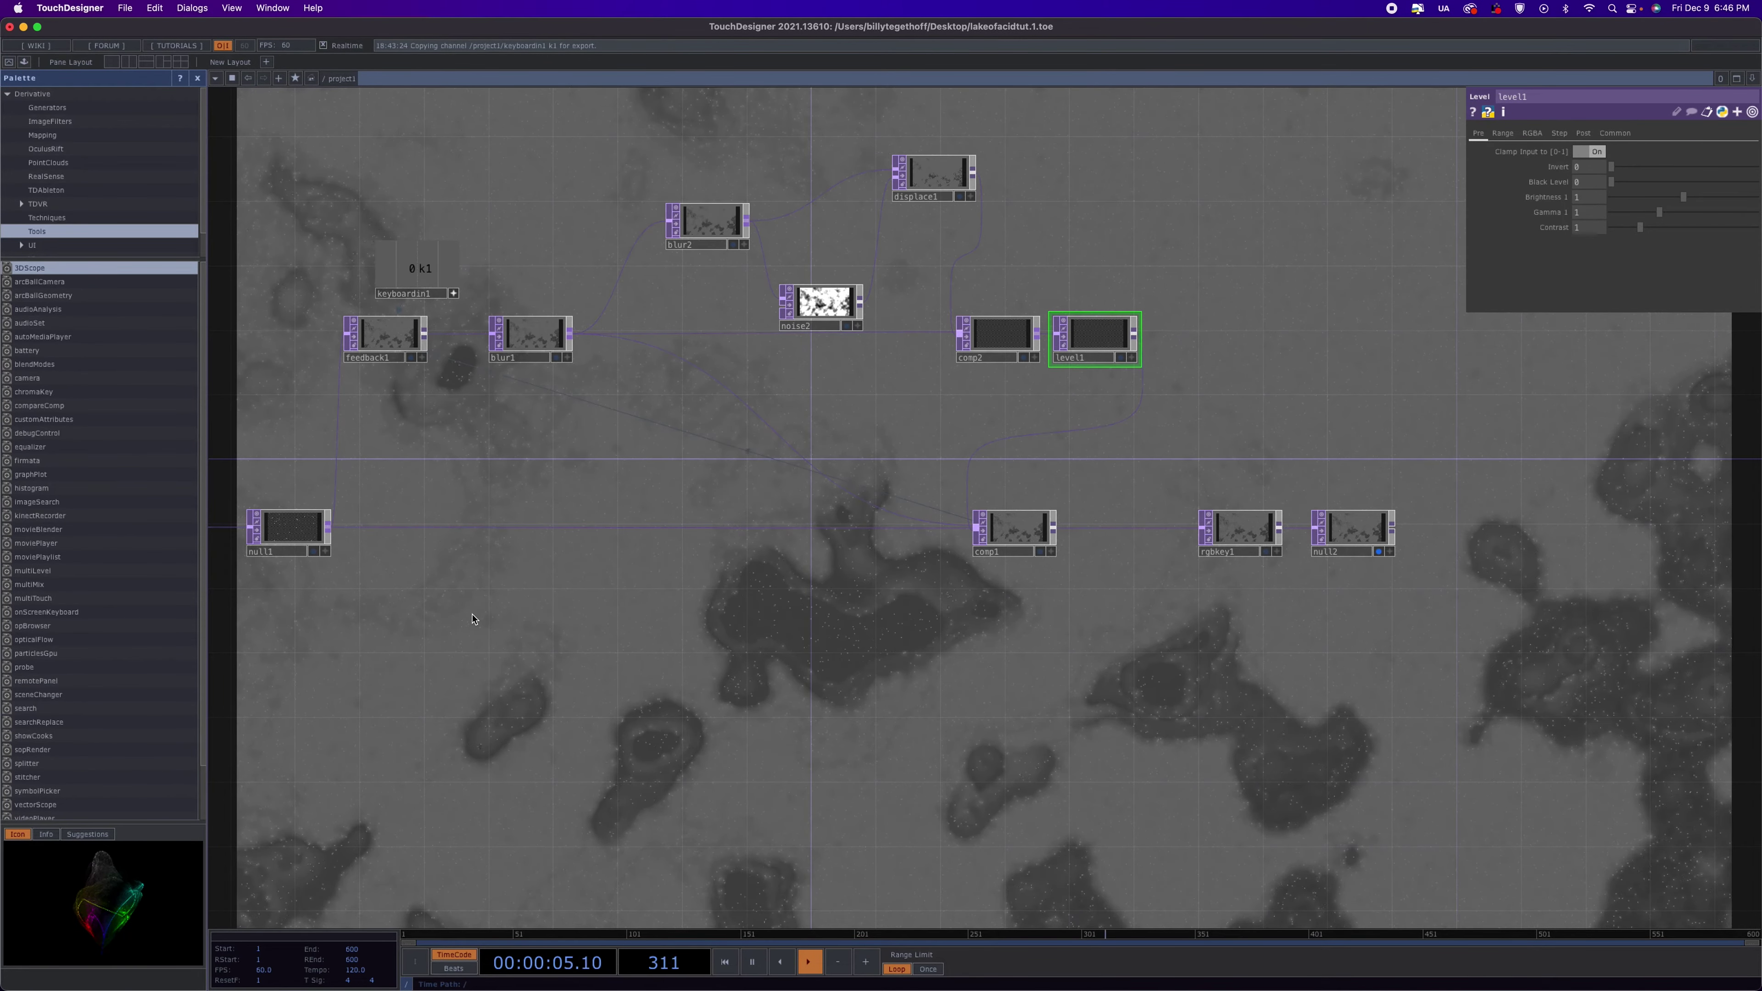
Insert a Blur TOP, blur3, on the null1-to-comp1 wire, then select comp1
right_click(446, 527)
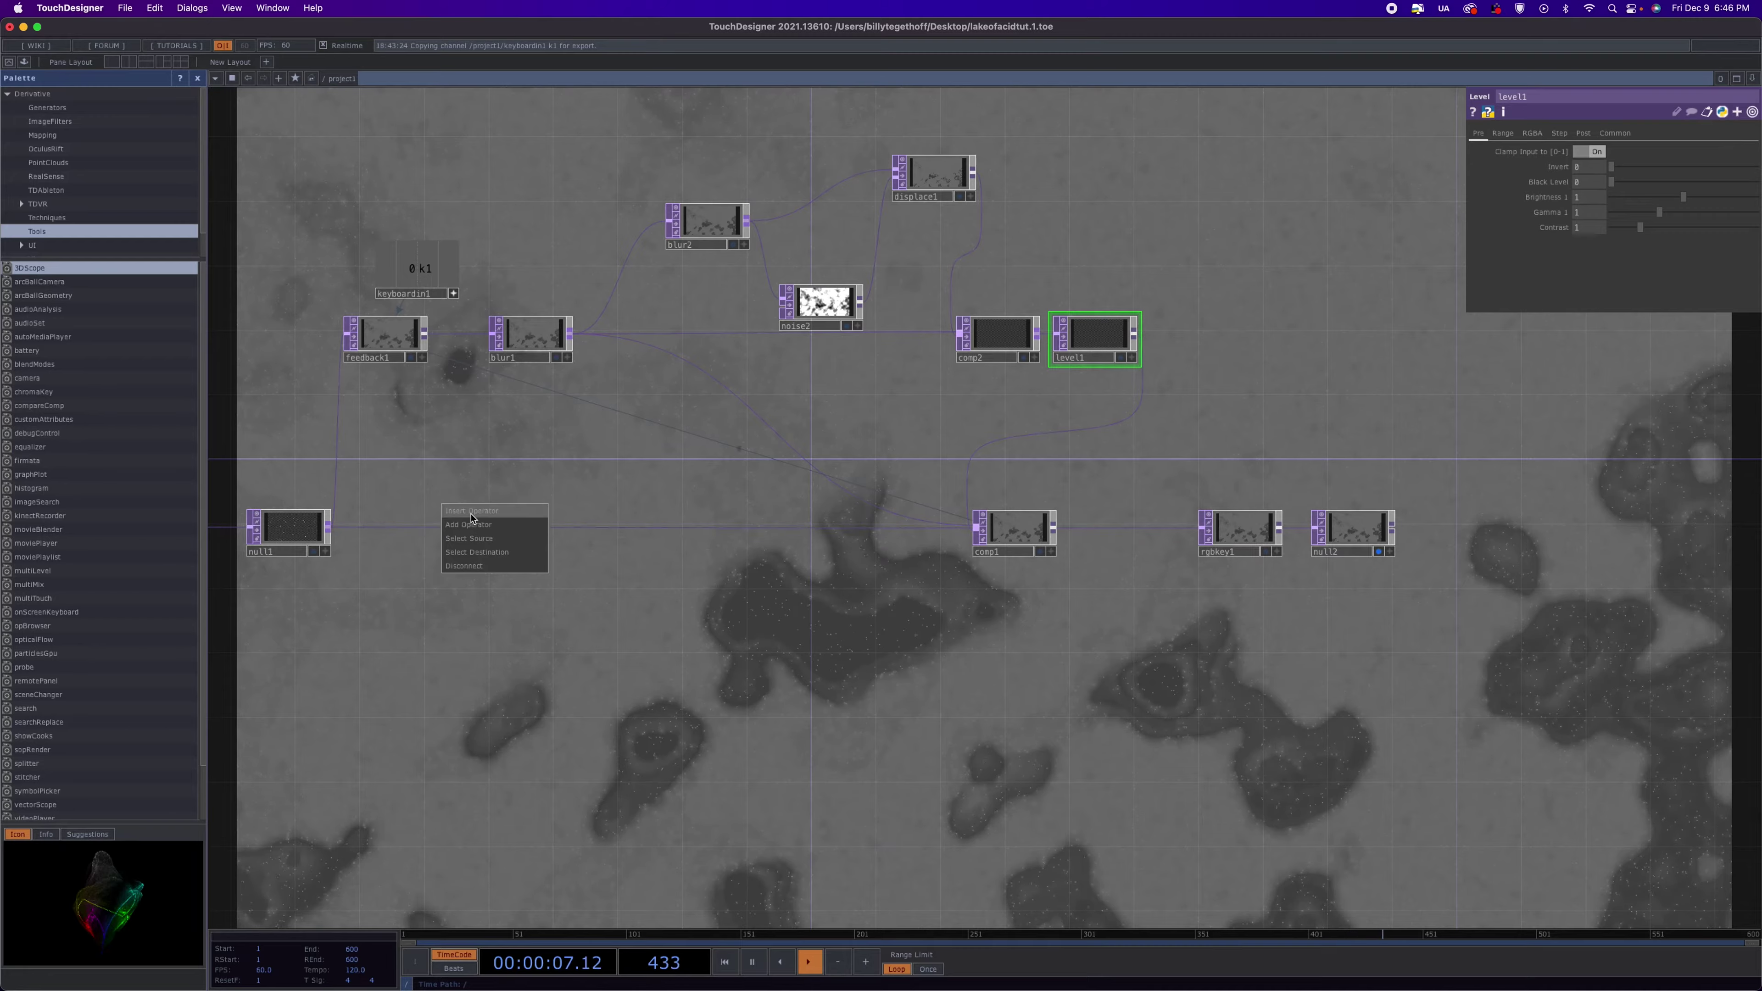
left_click(479, 516)
left_click(251, 412)
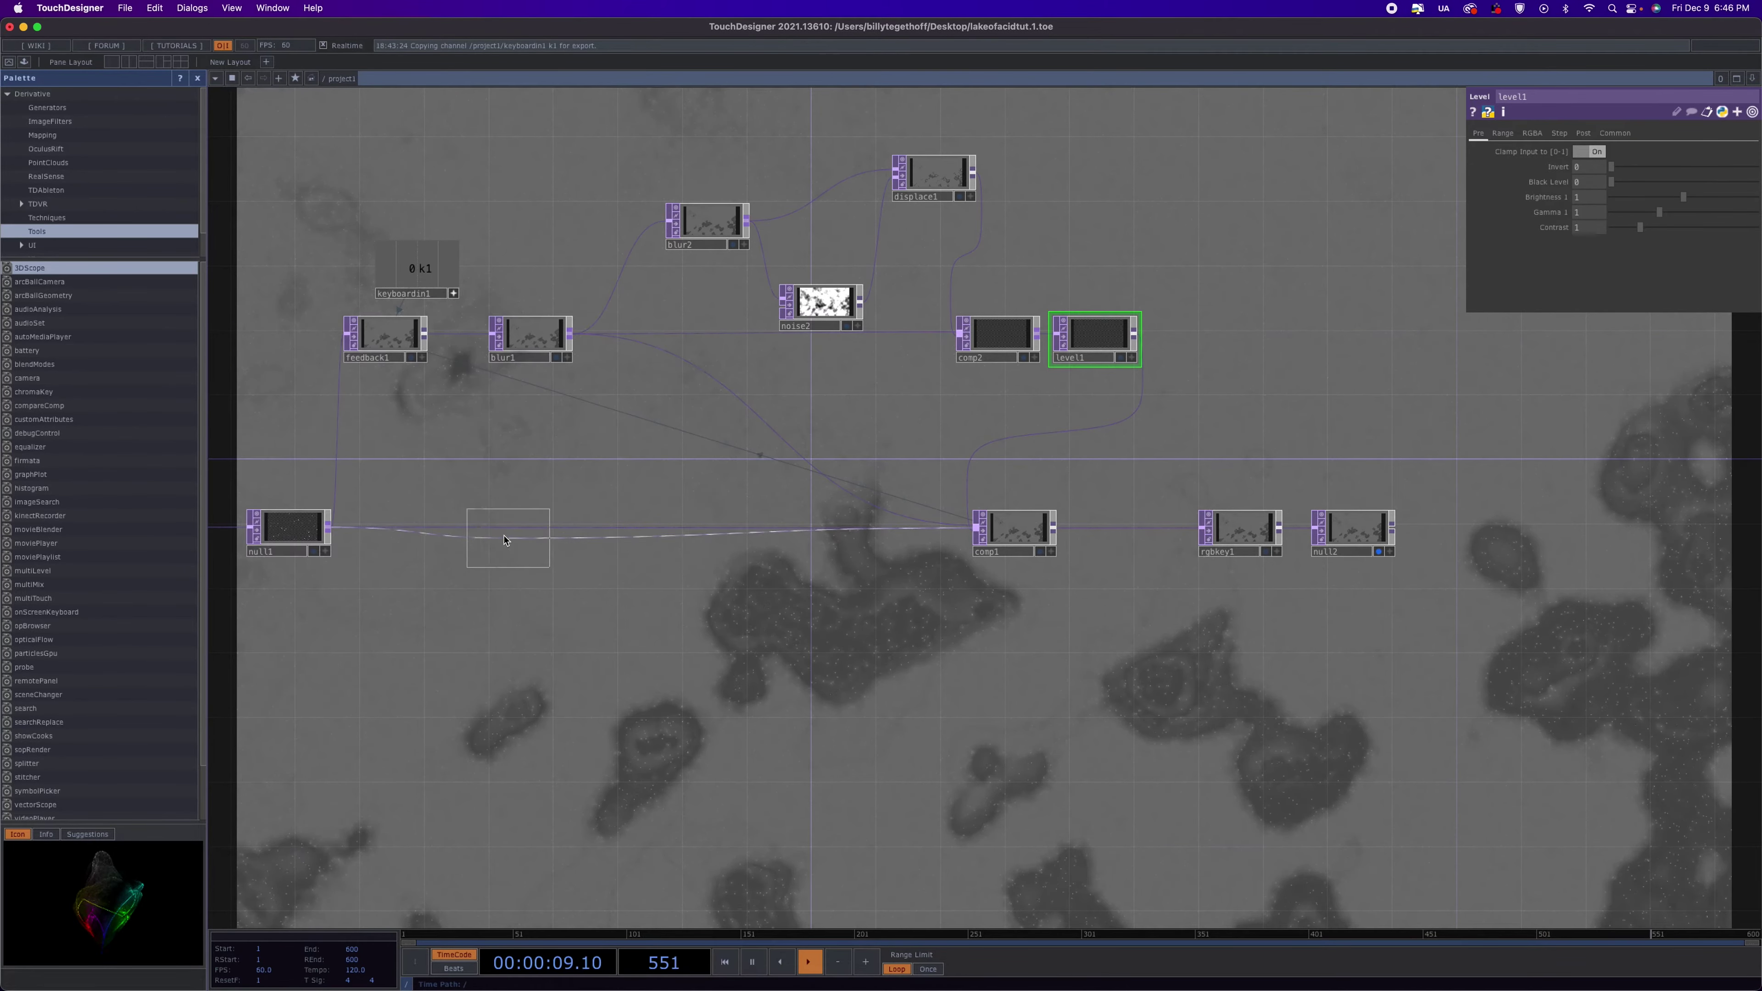
left_click(465, 531)
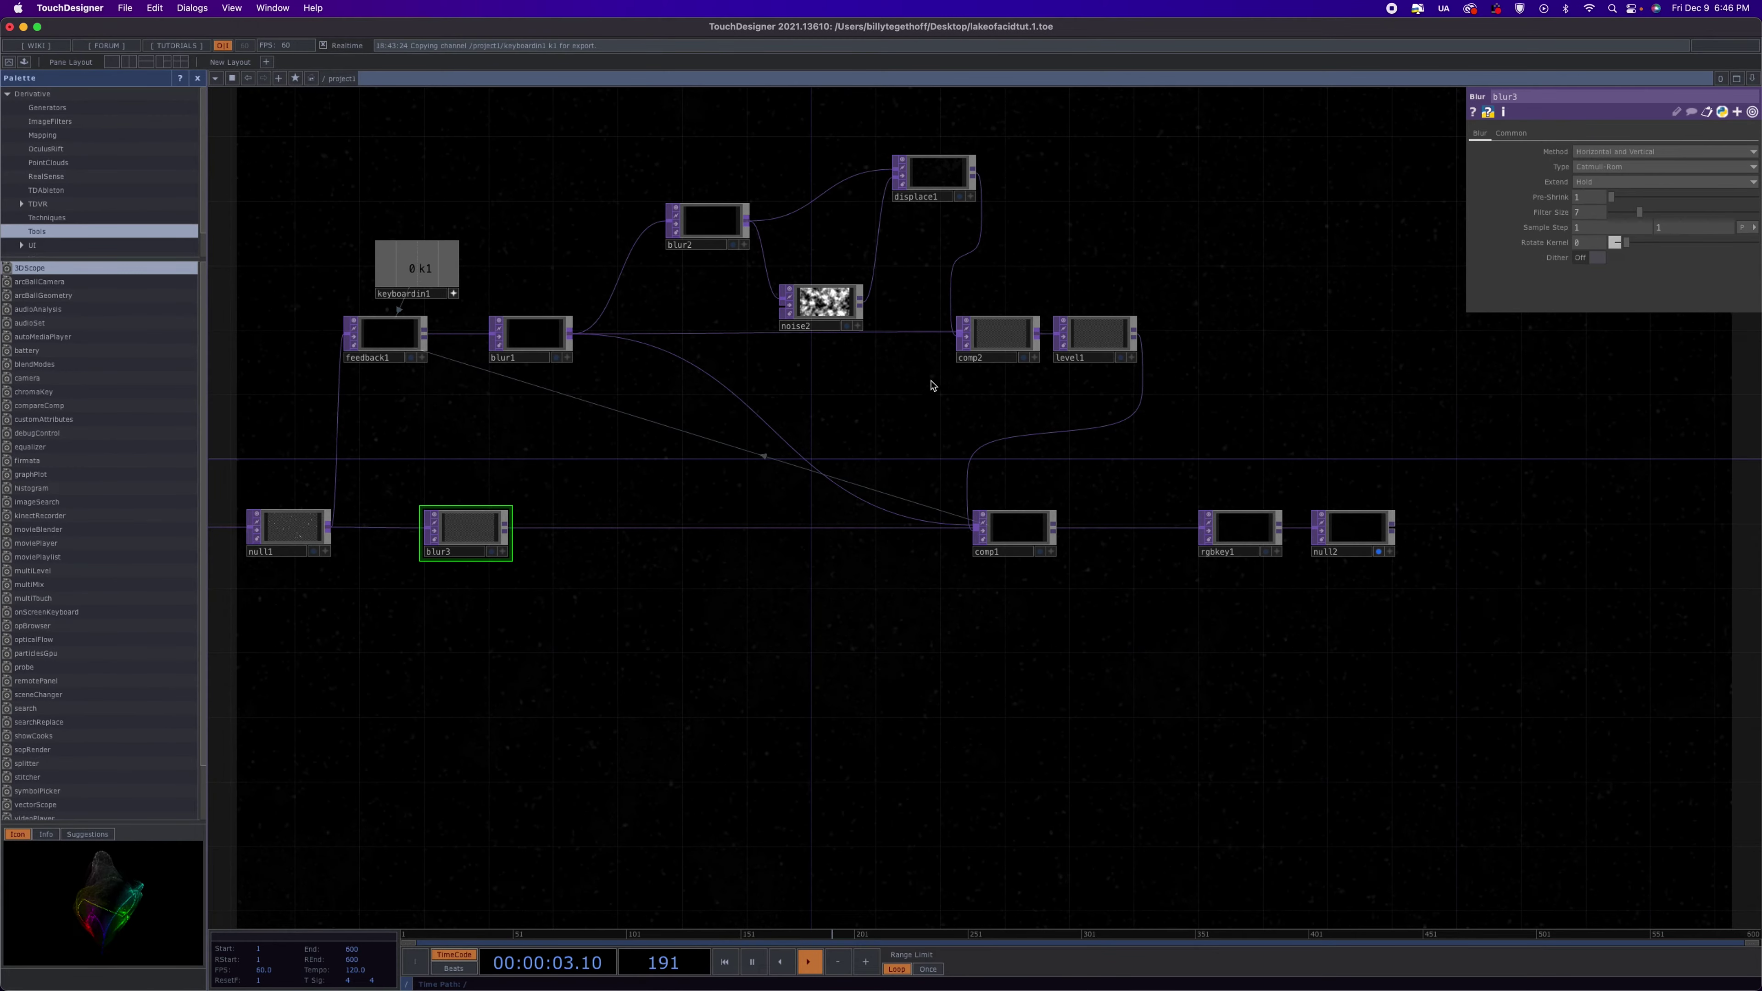
left_click(1032, 536)
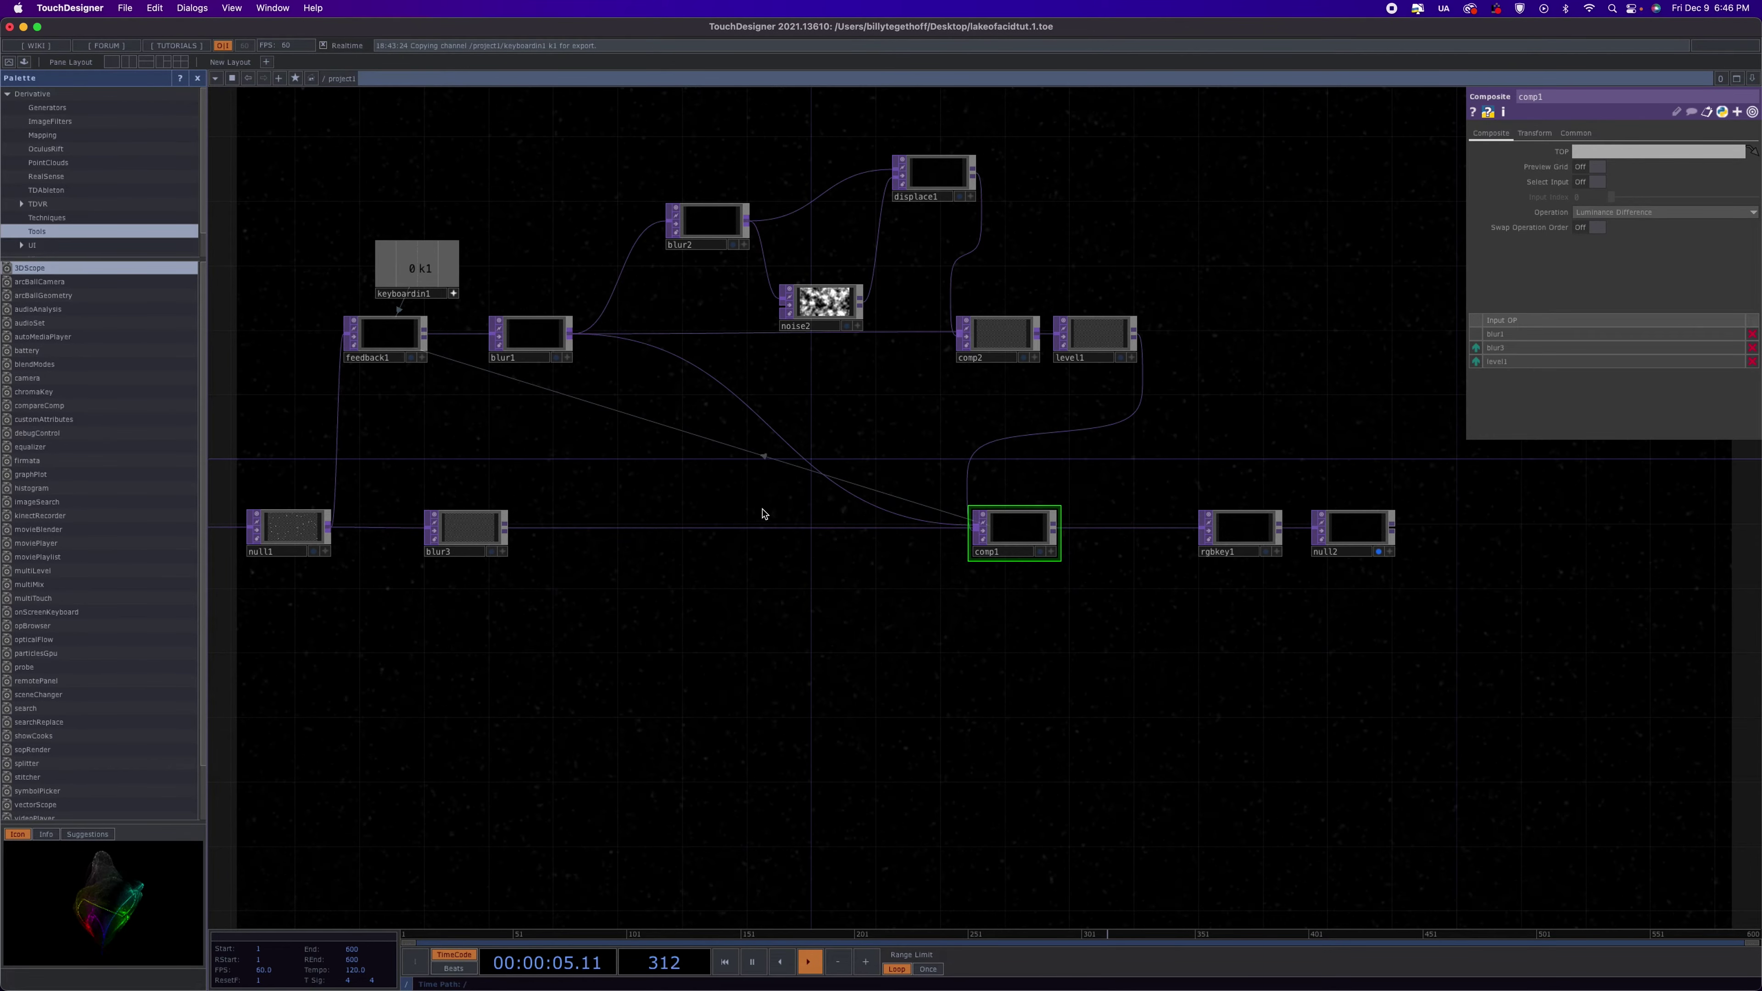
Lower blur1 and blur2 Filter Size to 6 and set displace1's Displace Weight to 0.004
left_click(544, 338)
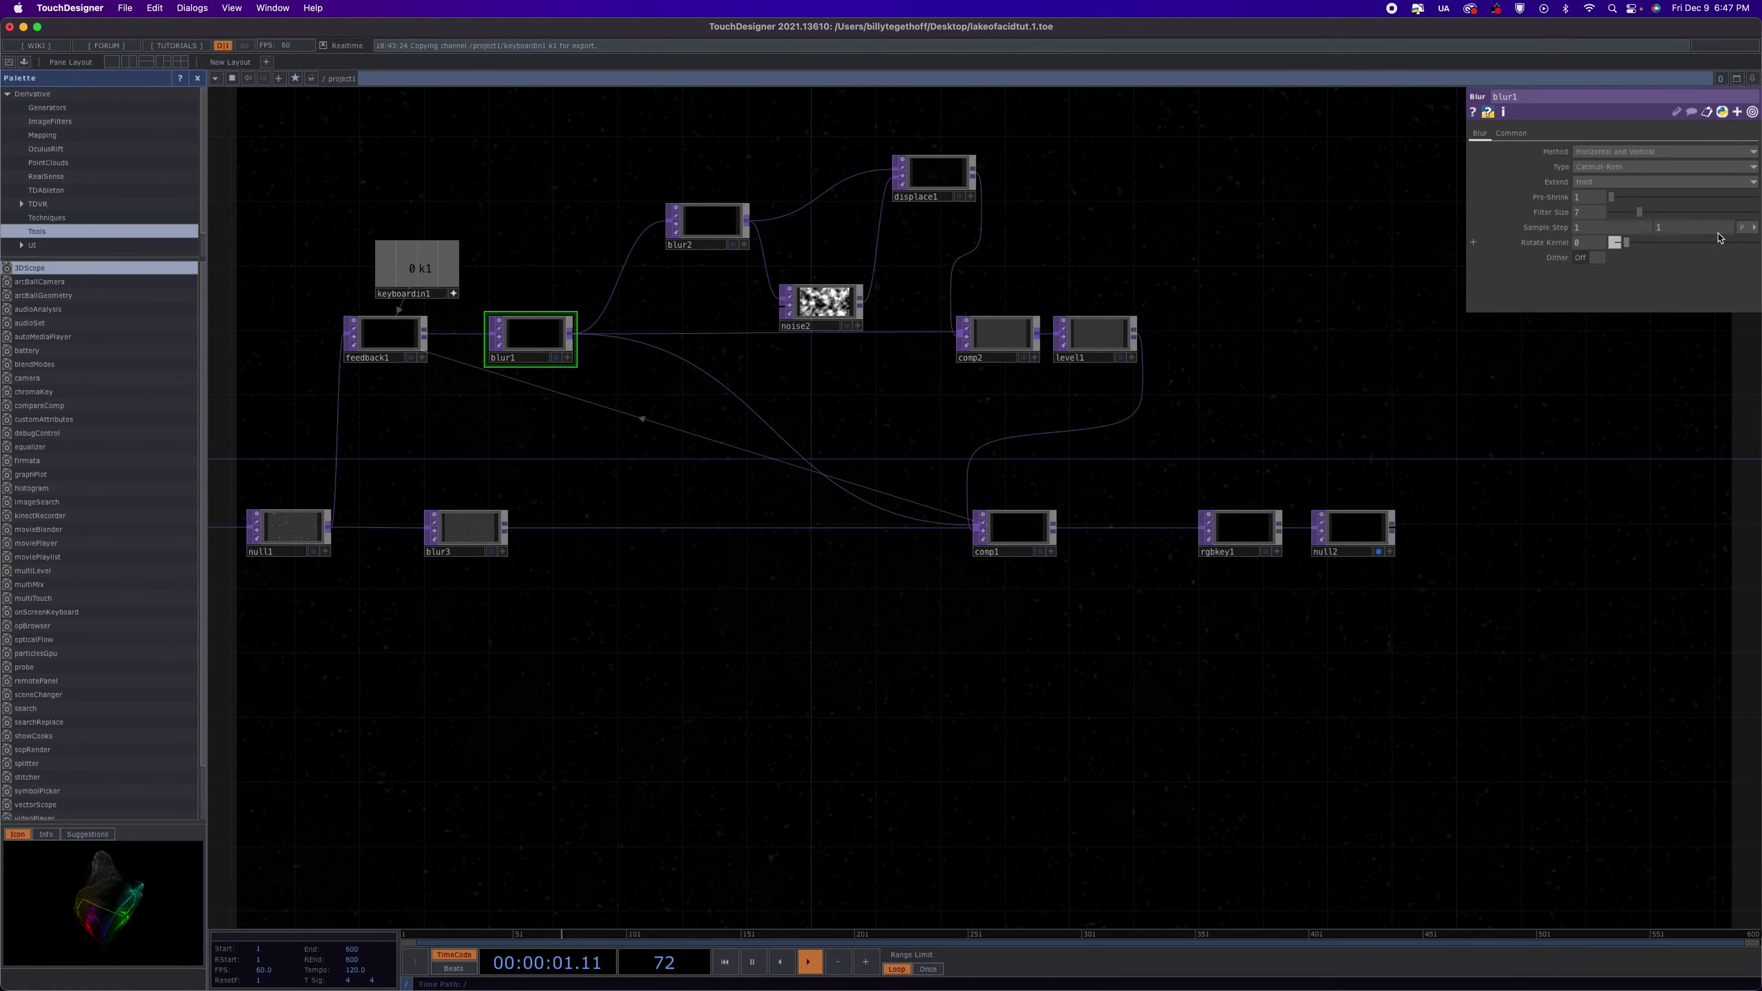
left_click_drag(1641, 212, 1635, 215)
left_click(725, 226)
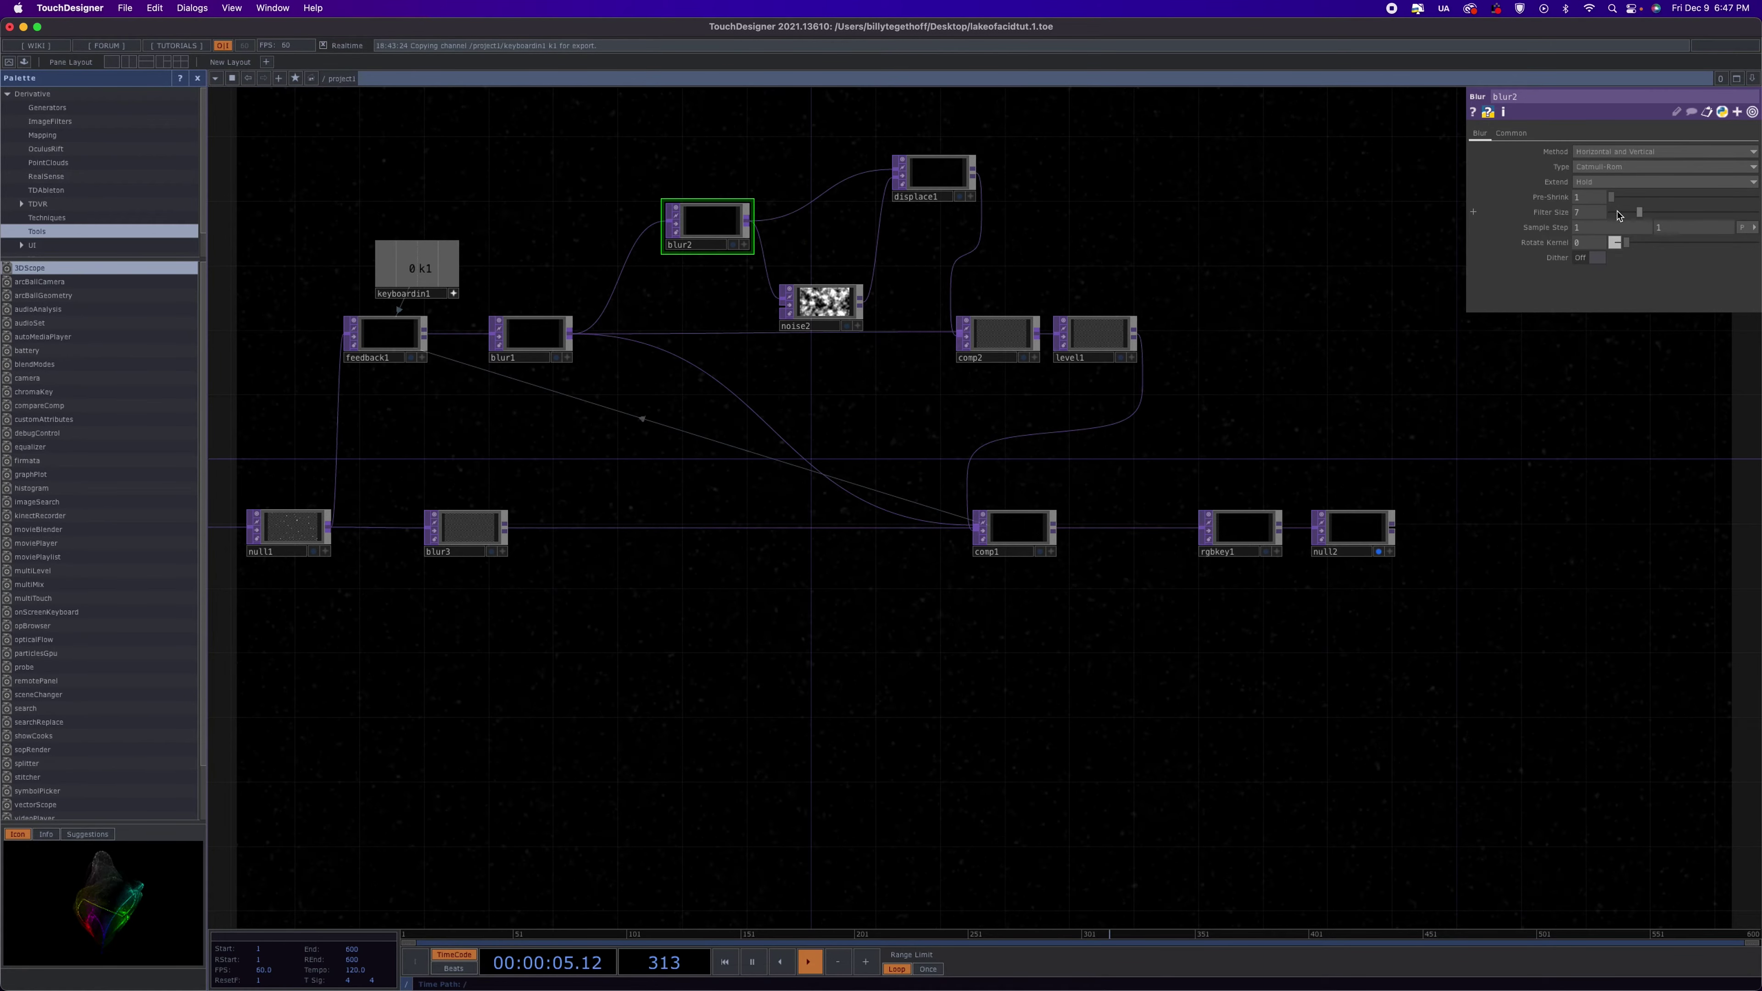
left_click_drag(1638, 212, 1634, 213)
left_click(933, 172)
middle_click_drag(1553, 197, 1666, 226)
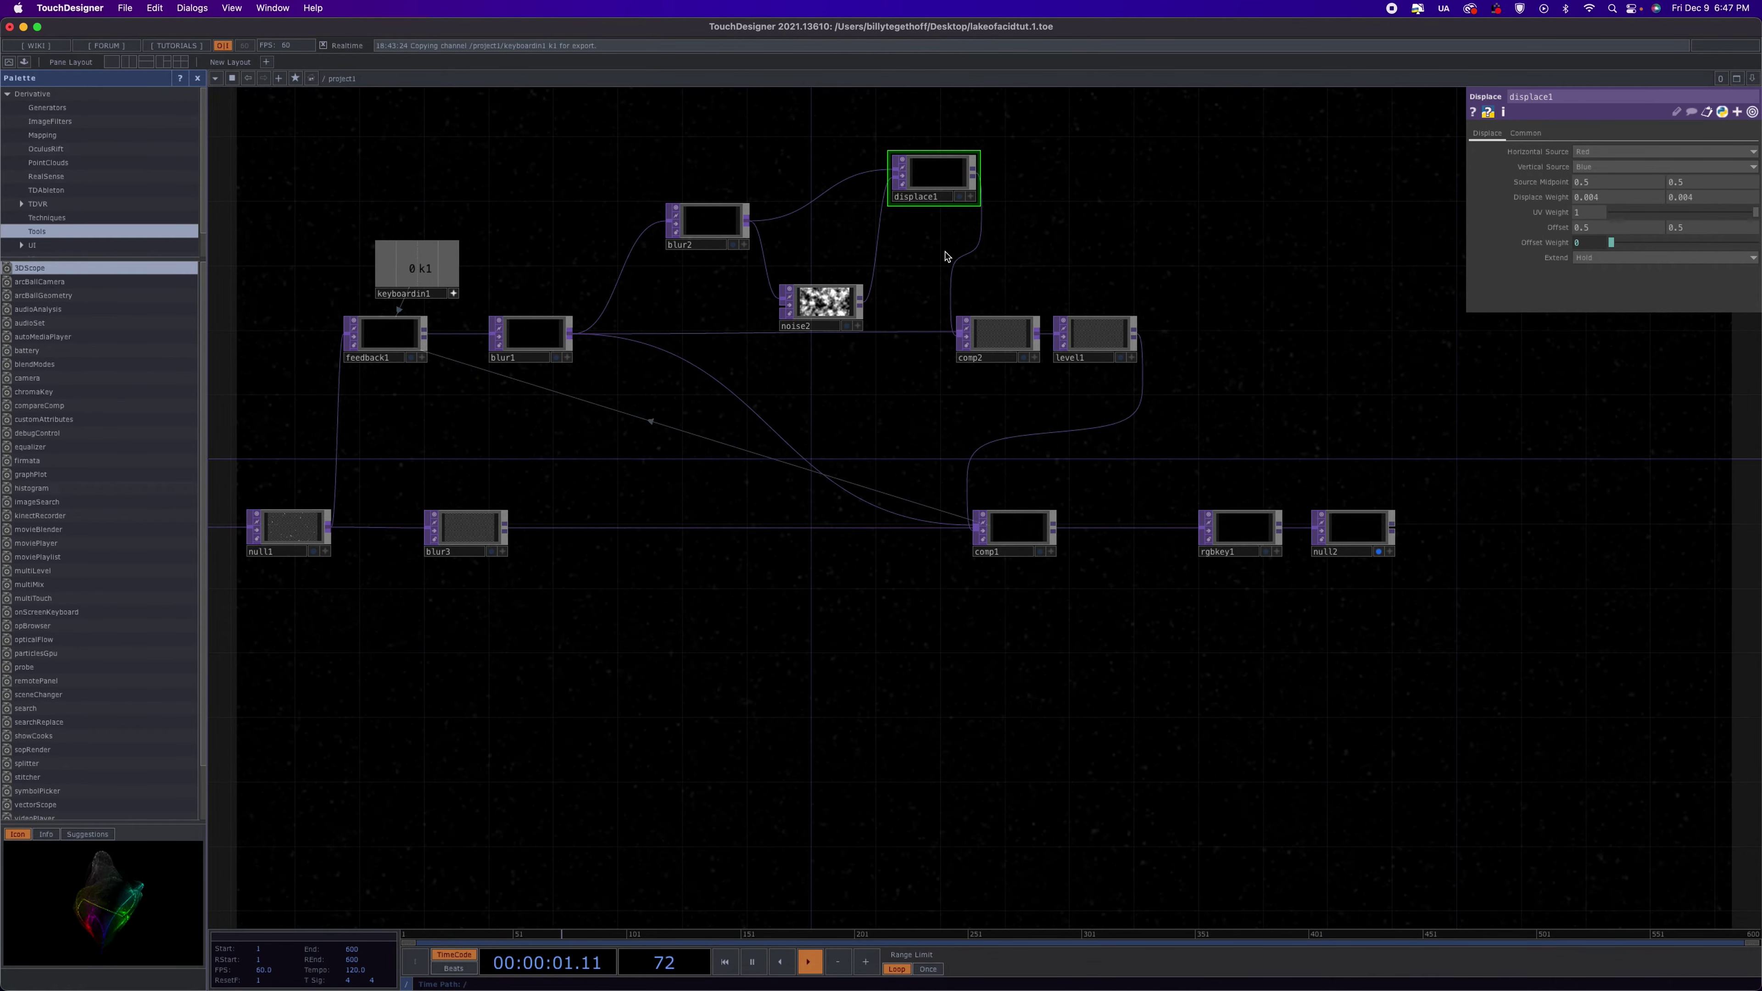
Drive noise2's Translate Z with the expression absTime.seconds*.3
left_click(827, 305)
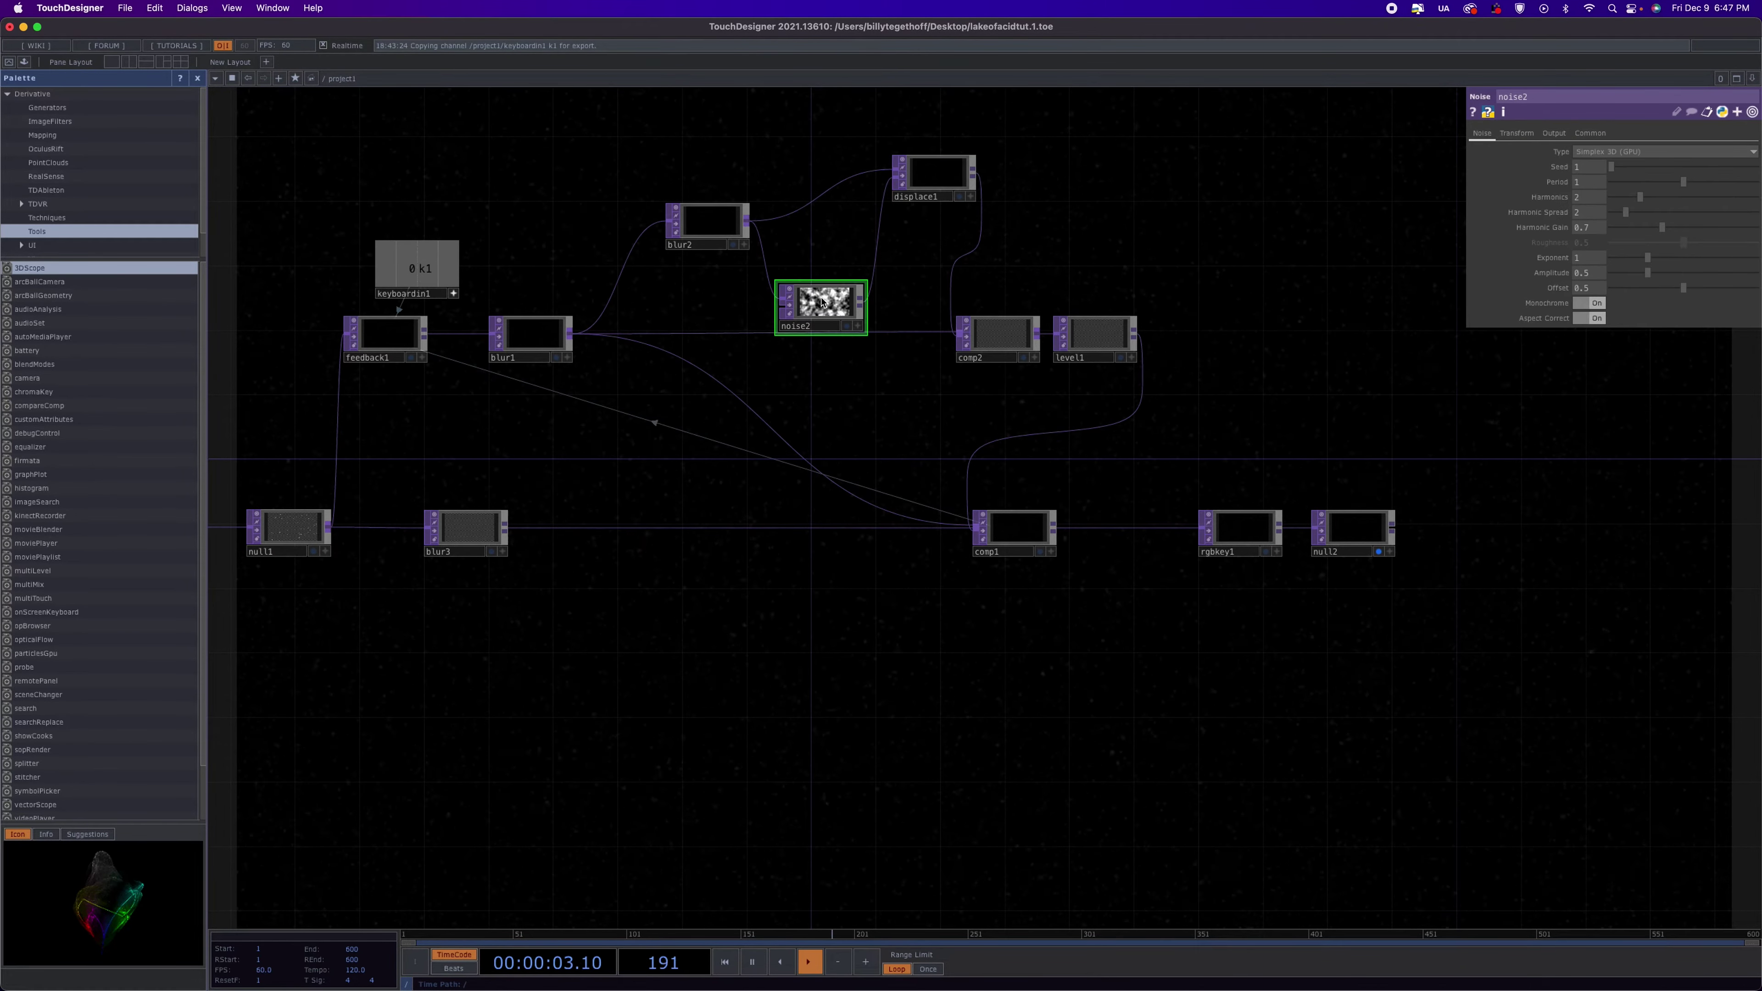
left_click(1513, 134)
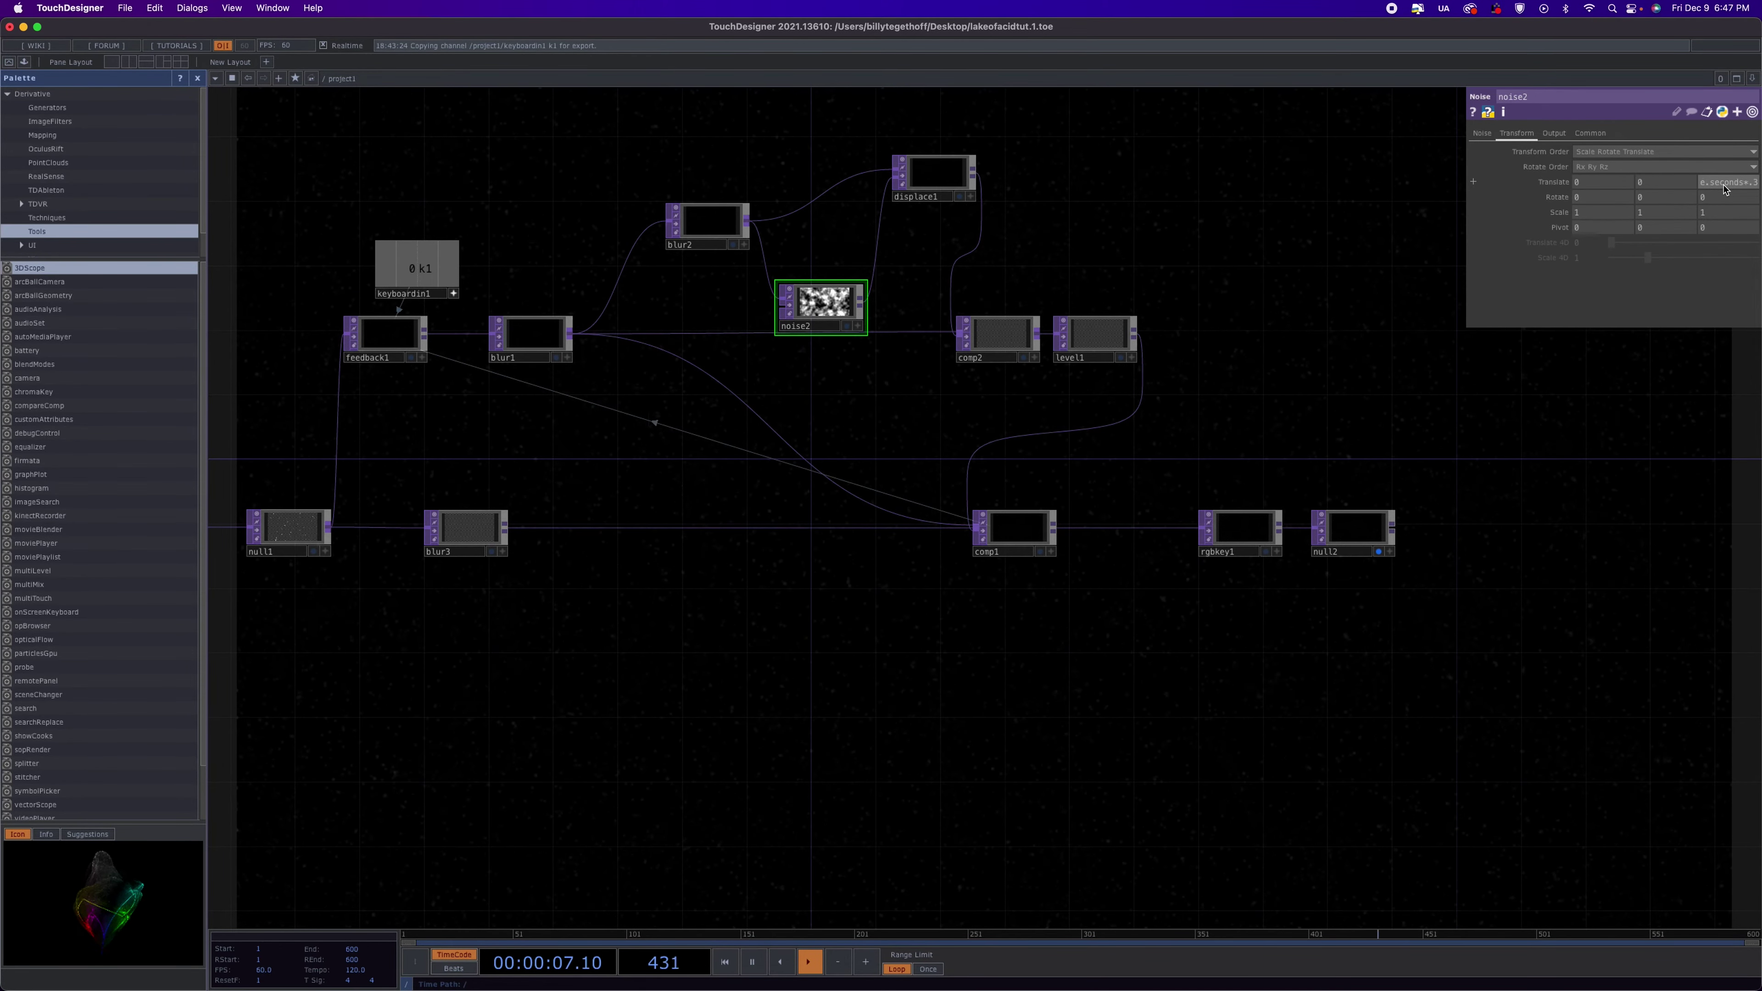
key("Return")
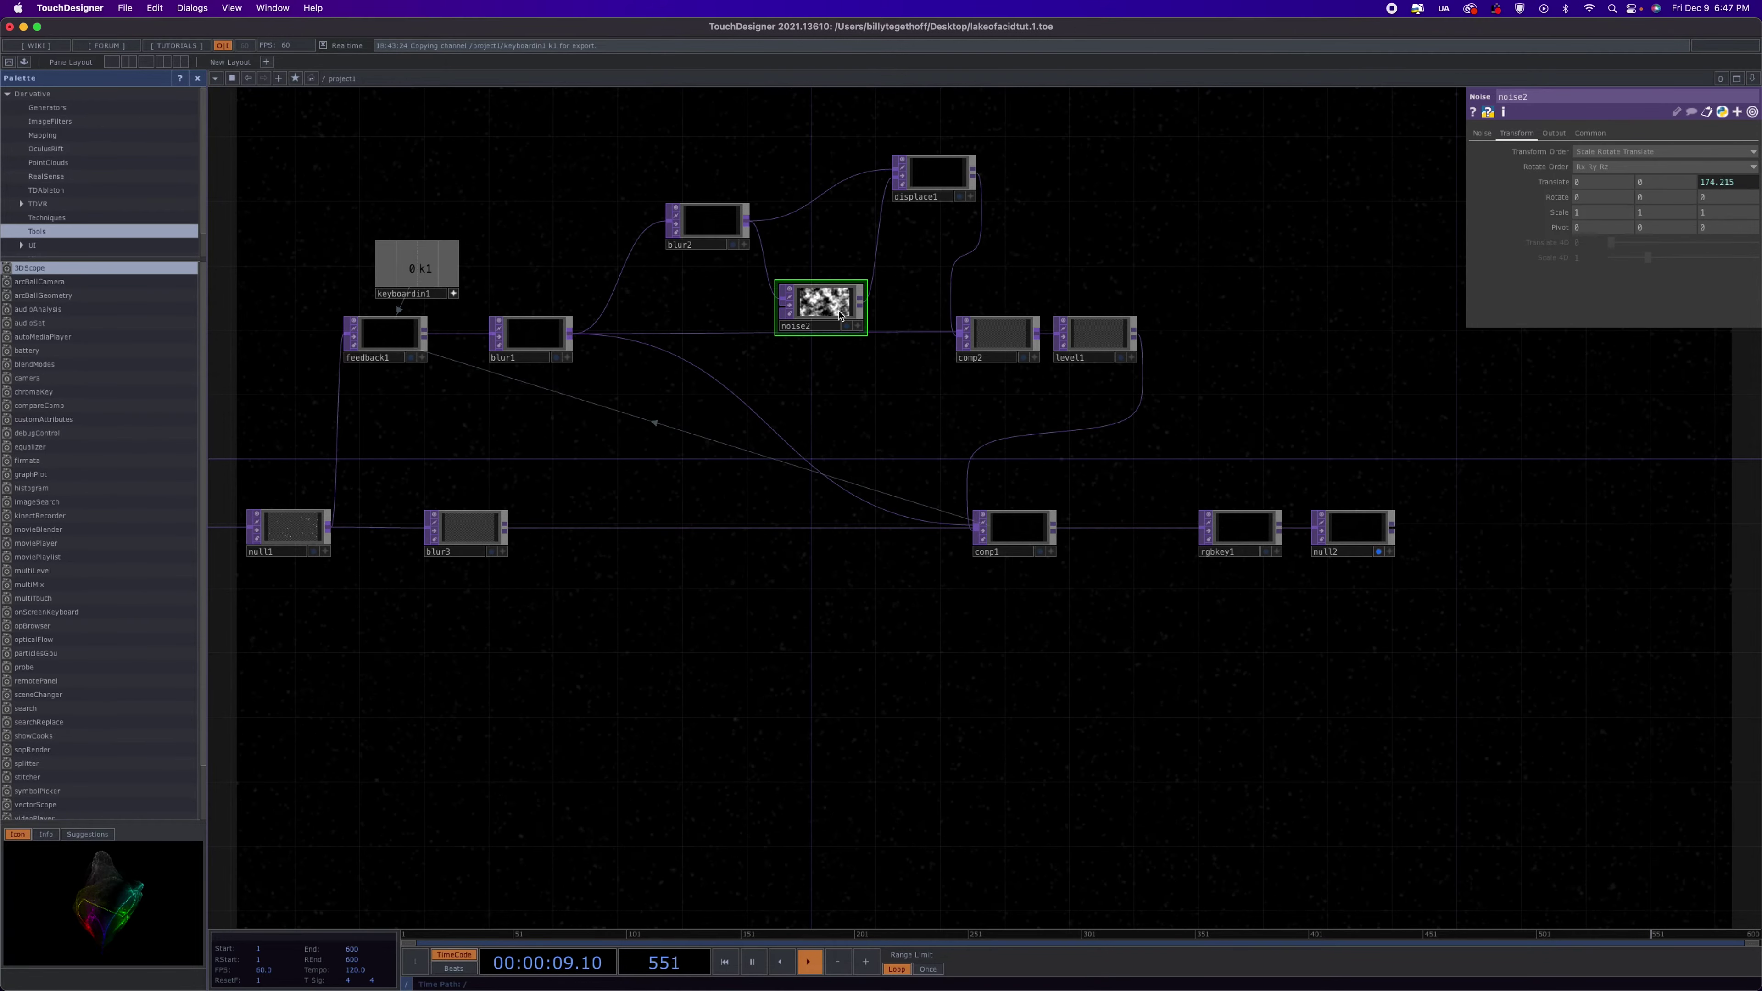
Set noise2's Harmonics to 0, Exponent to 0.45, and turn Monochrome off
left_click(1483, 133)
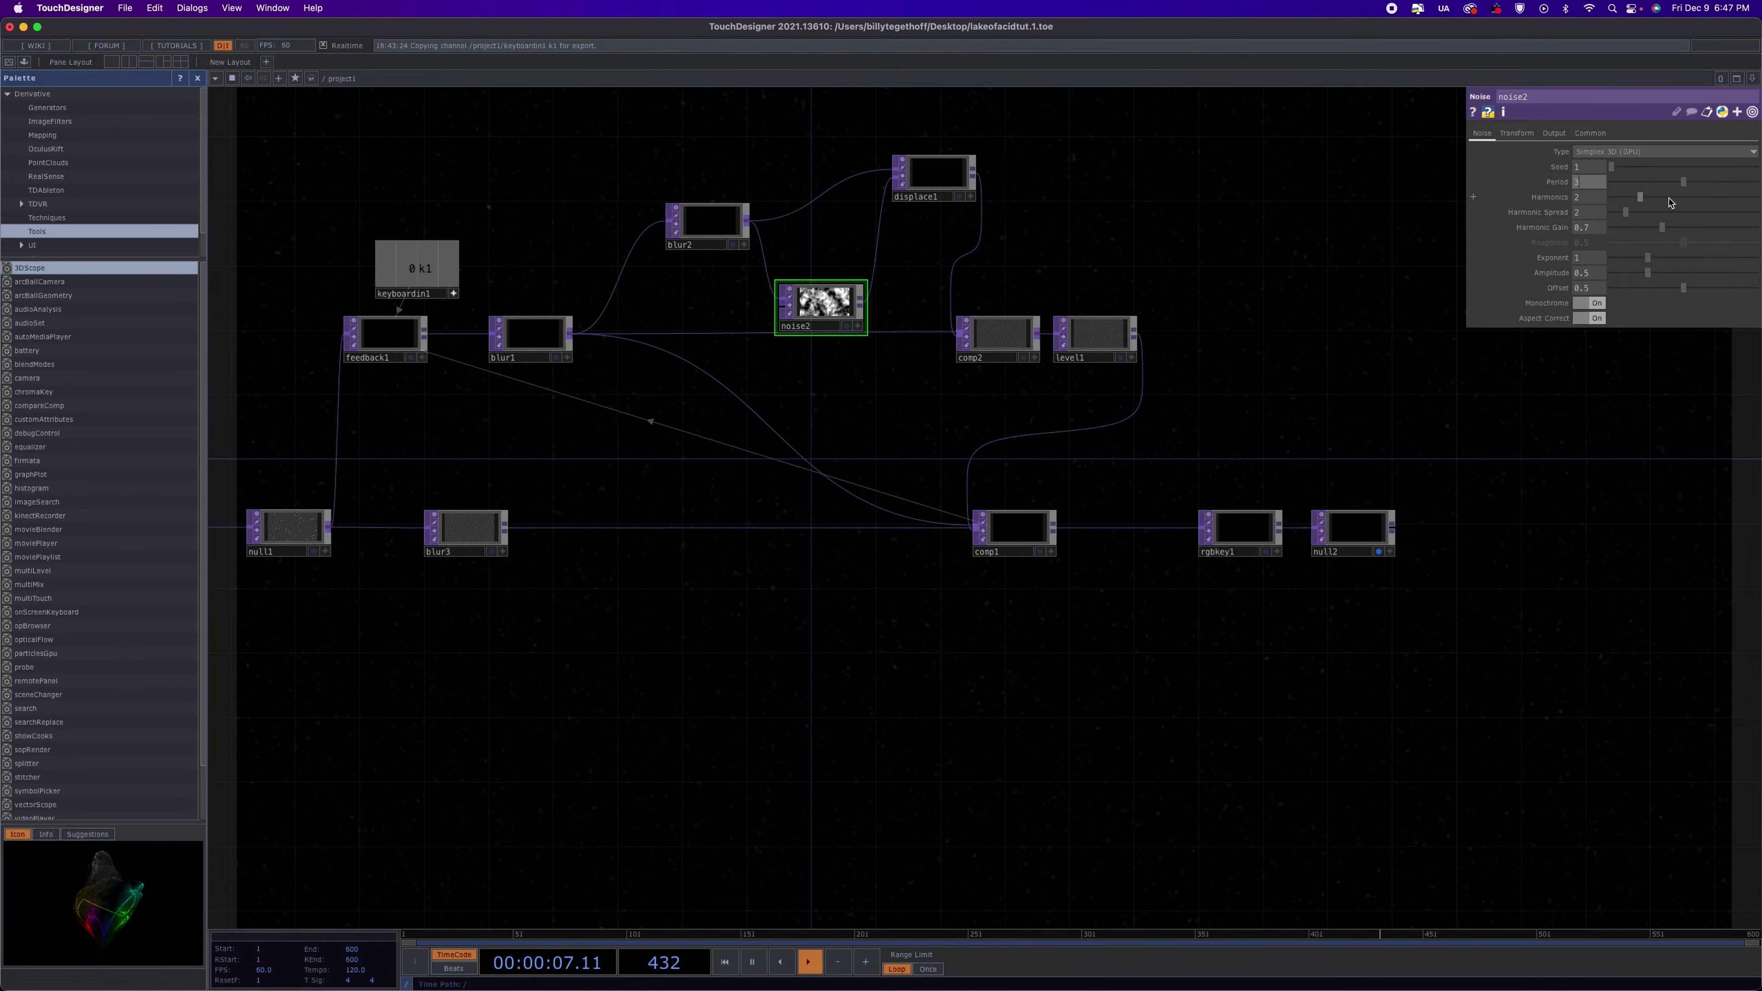
left_click_drag(1640, 198, 1611, 197)
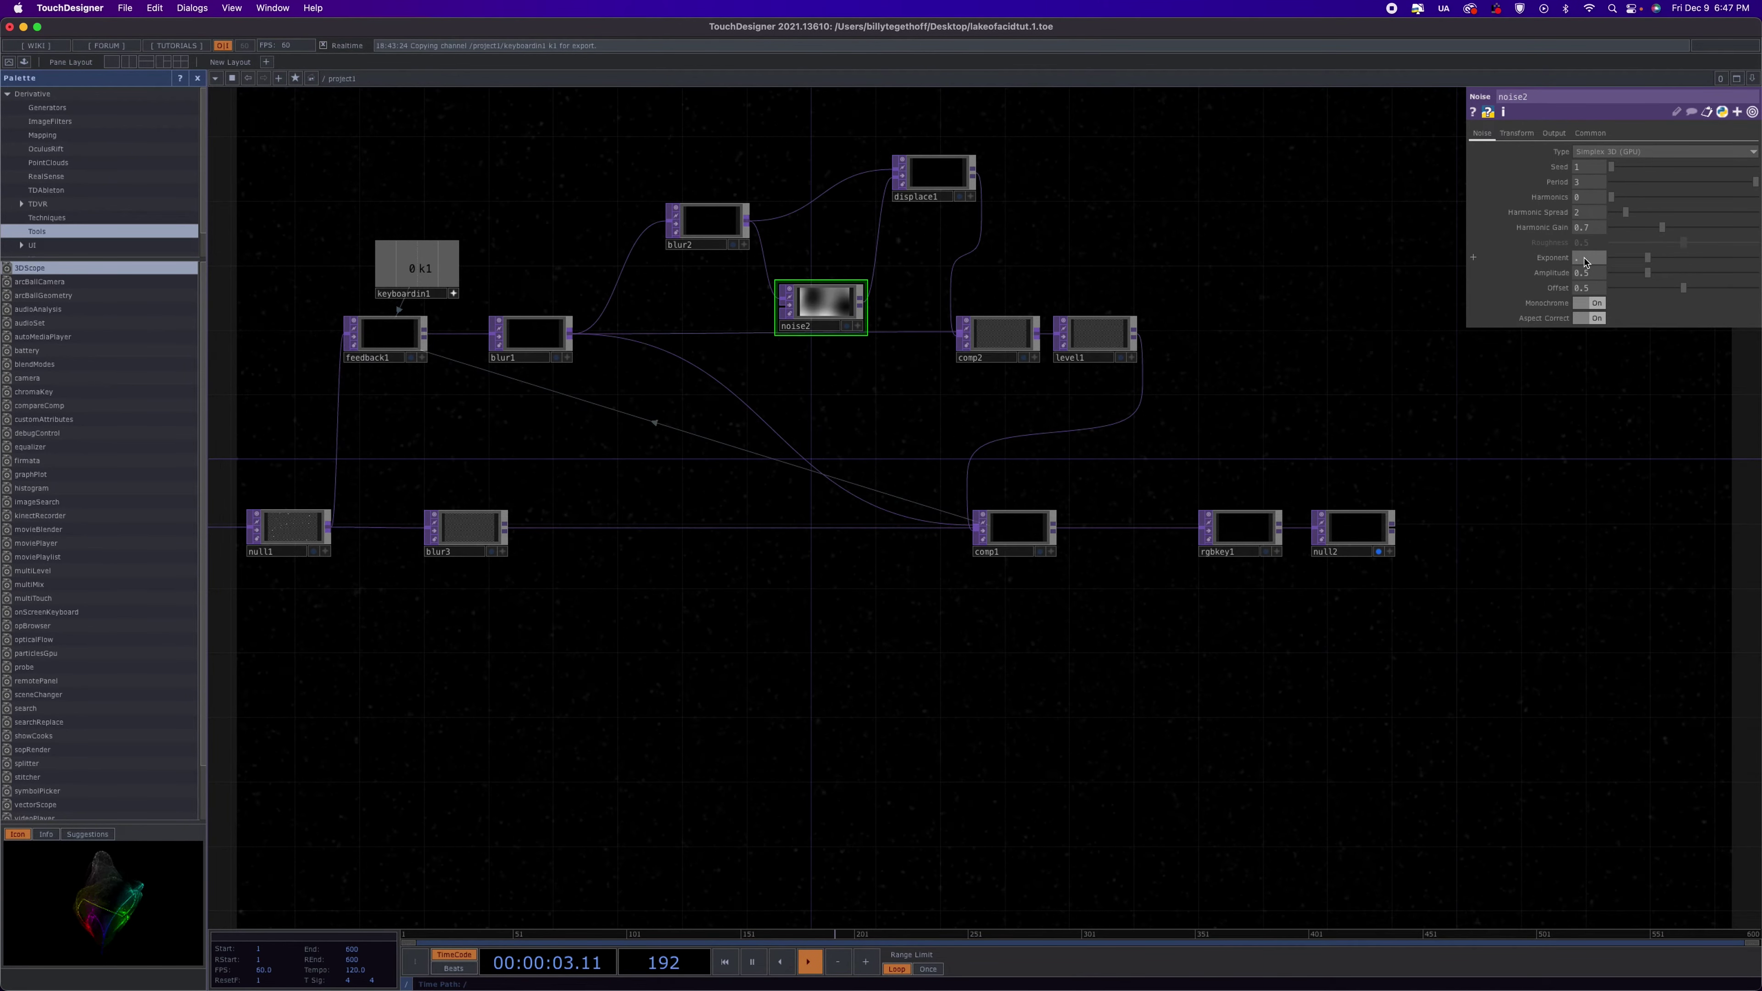
key("Return")
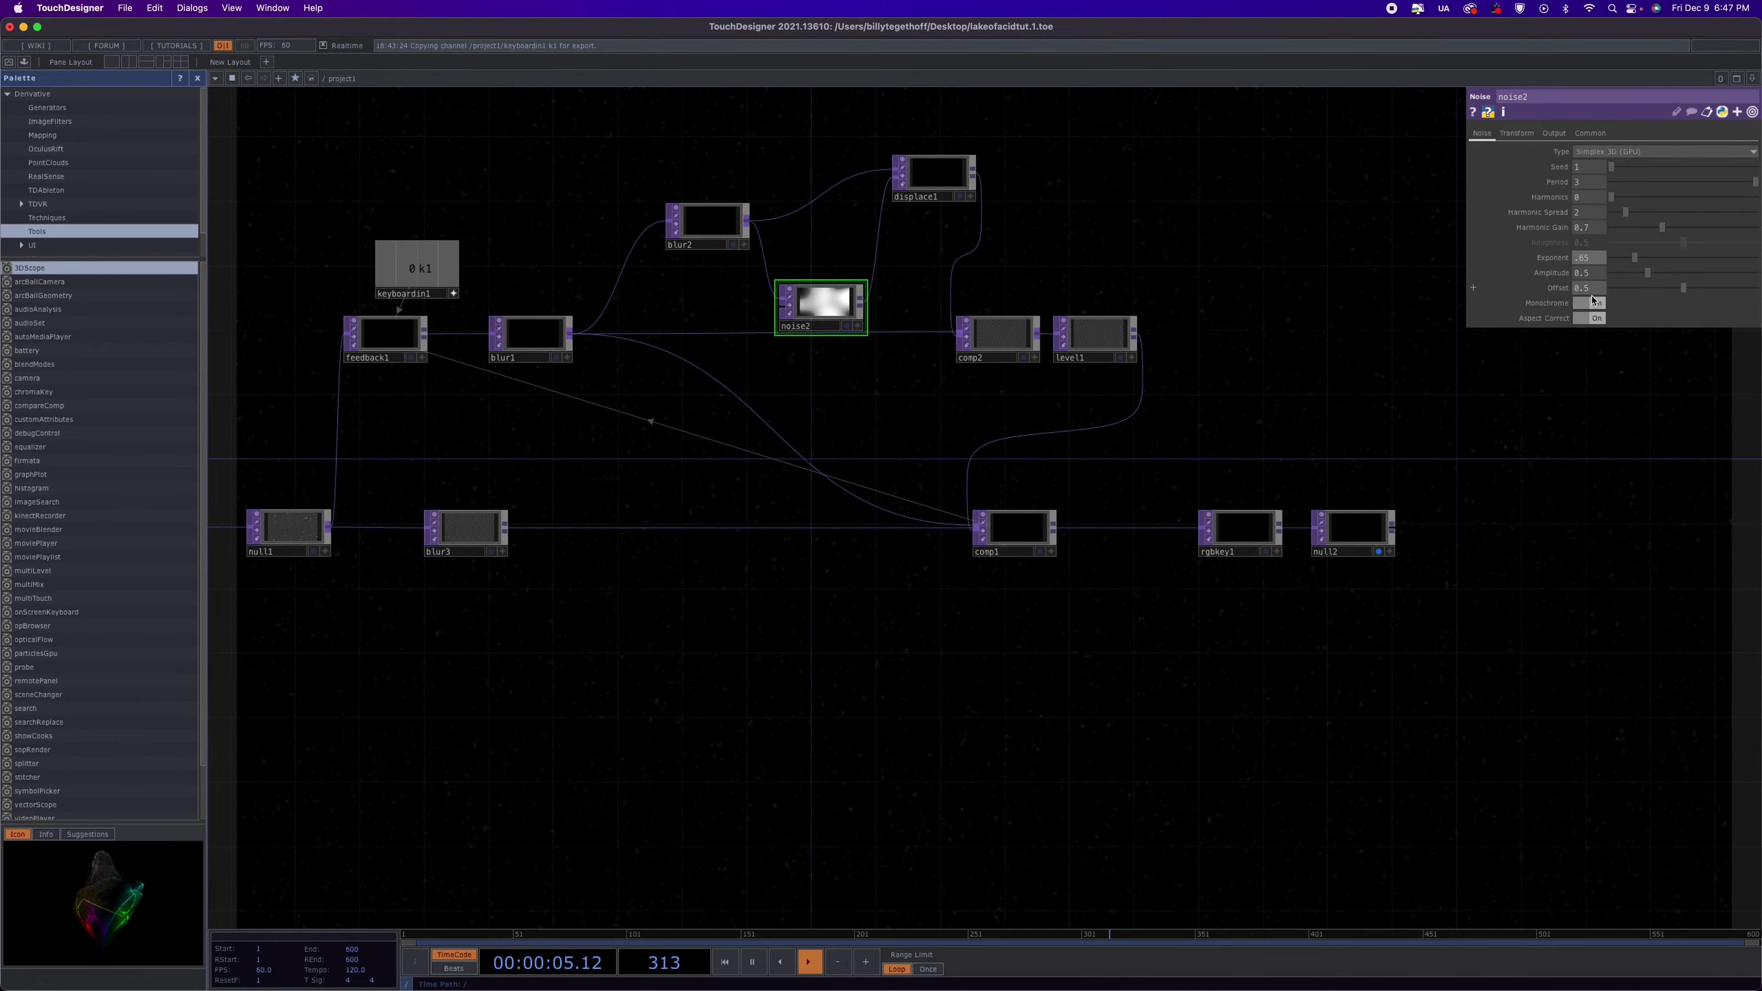
left_click(1591, 303)
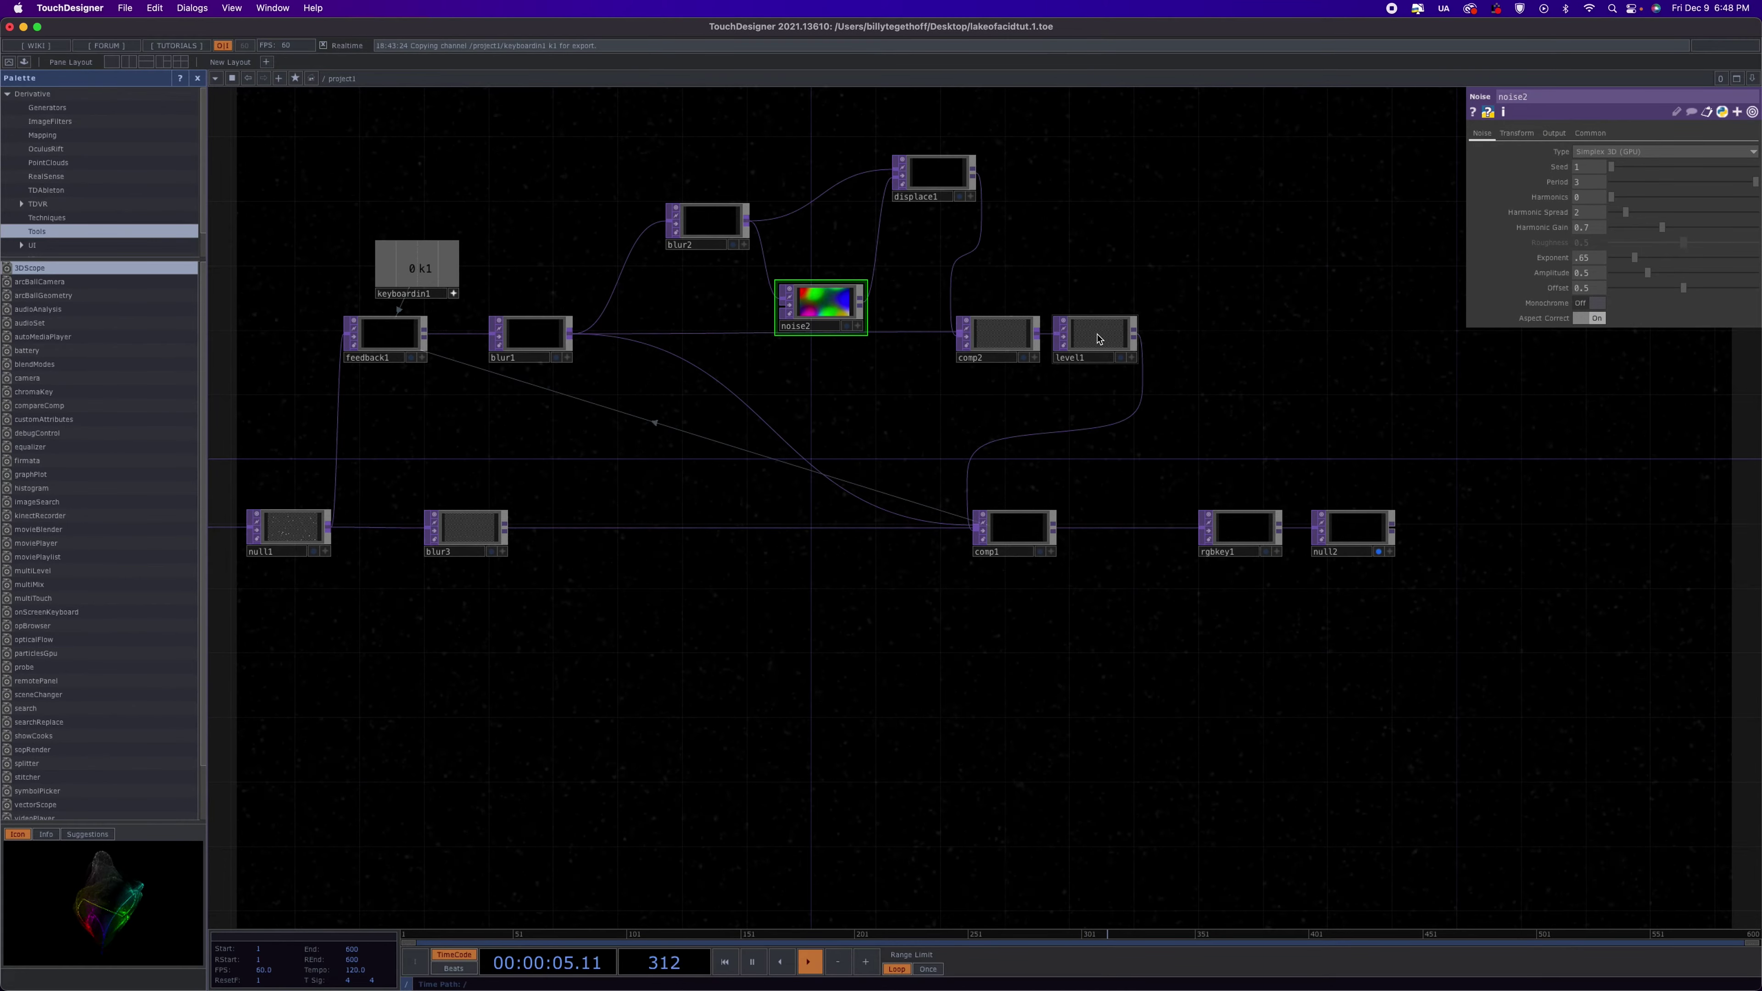
Set blur3's Pre-Shrink to 20 and its Filter Size to 32
left_click(463, 528)
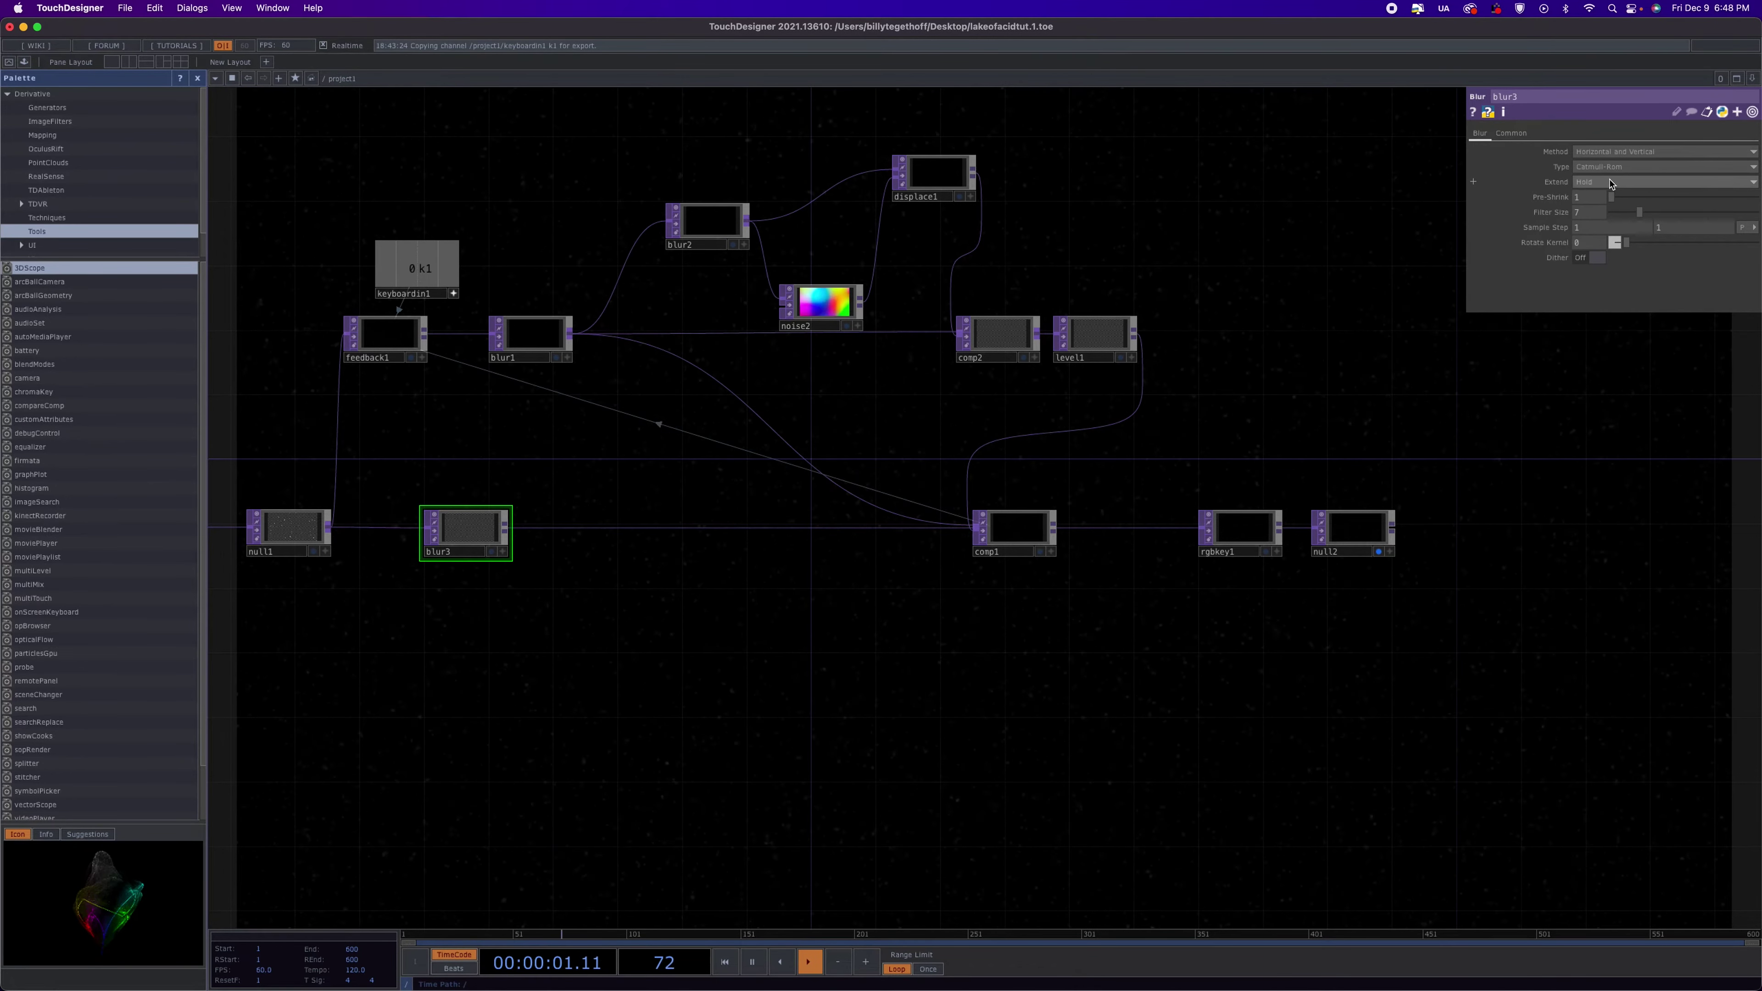
left_click(1593, 197)
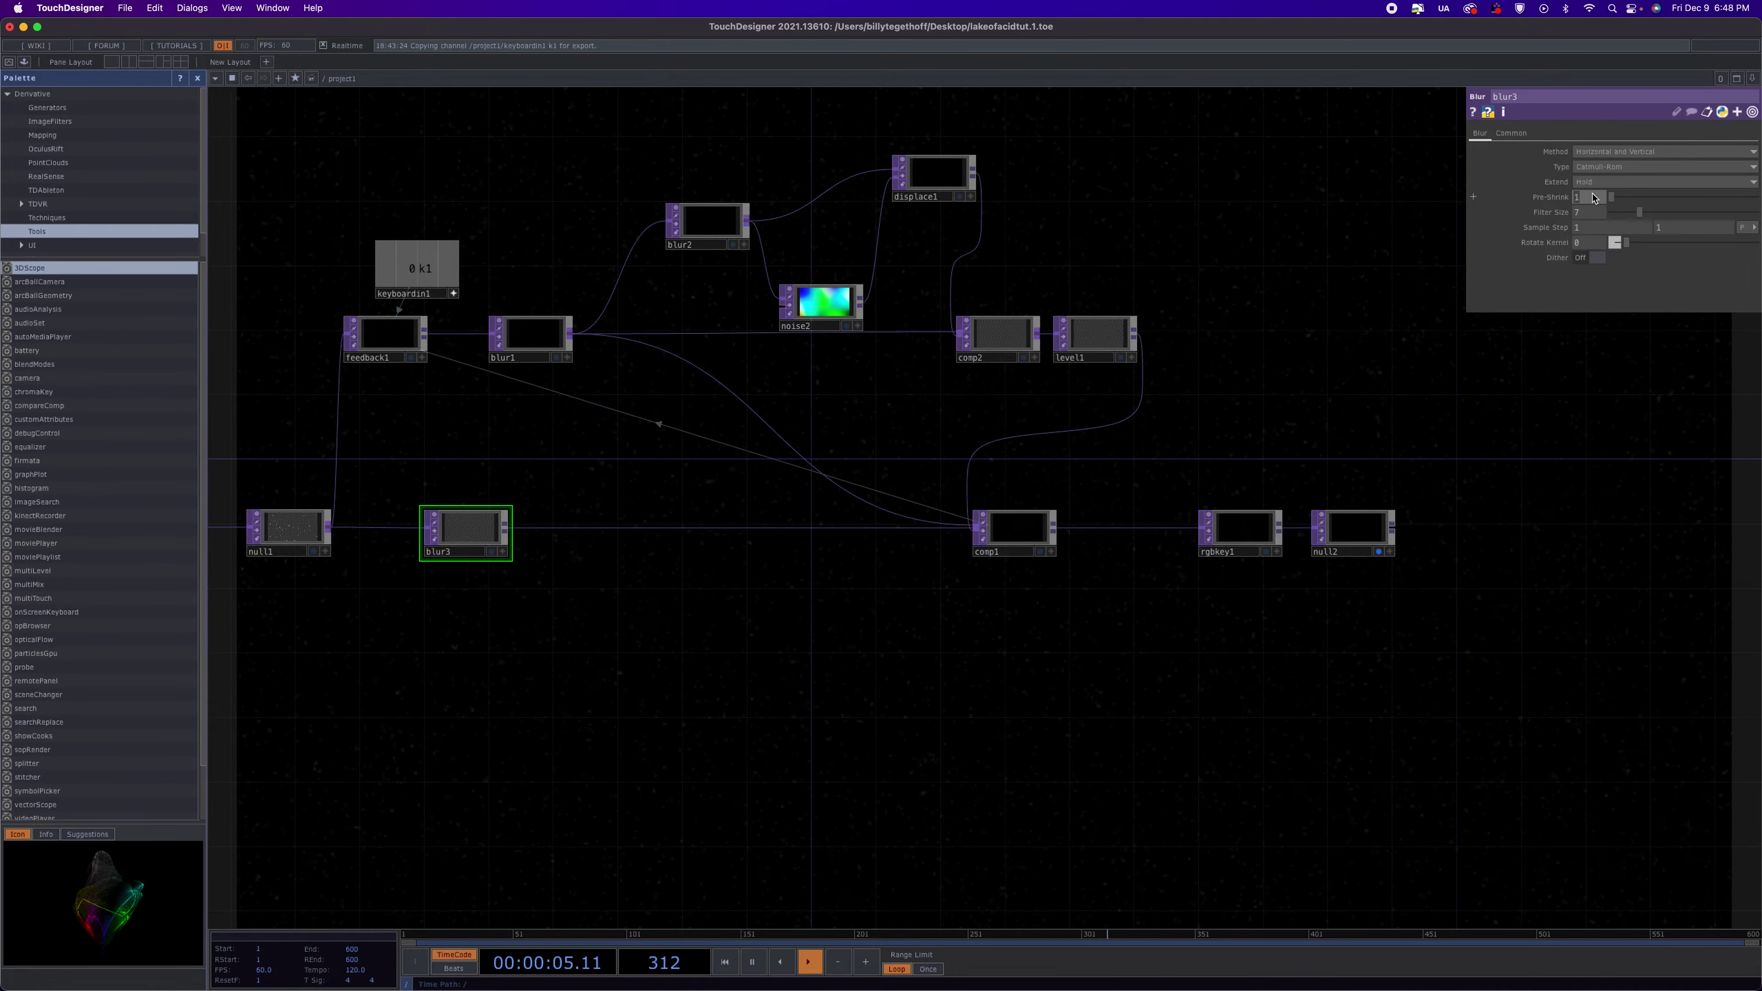
left_click(1586, 213)
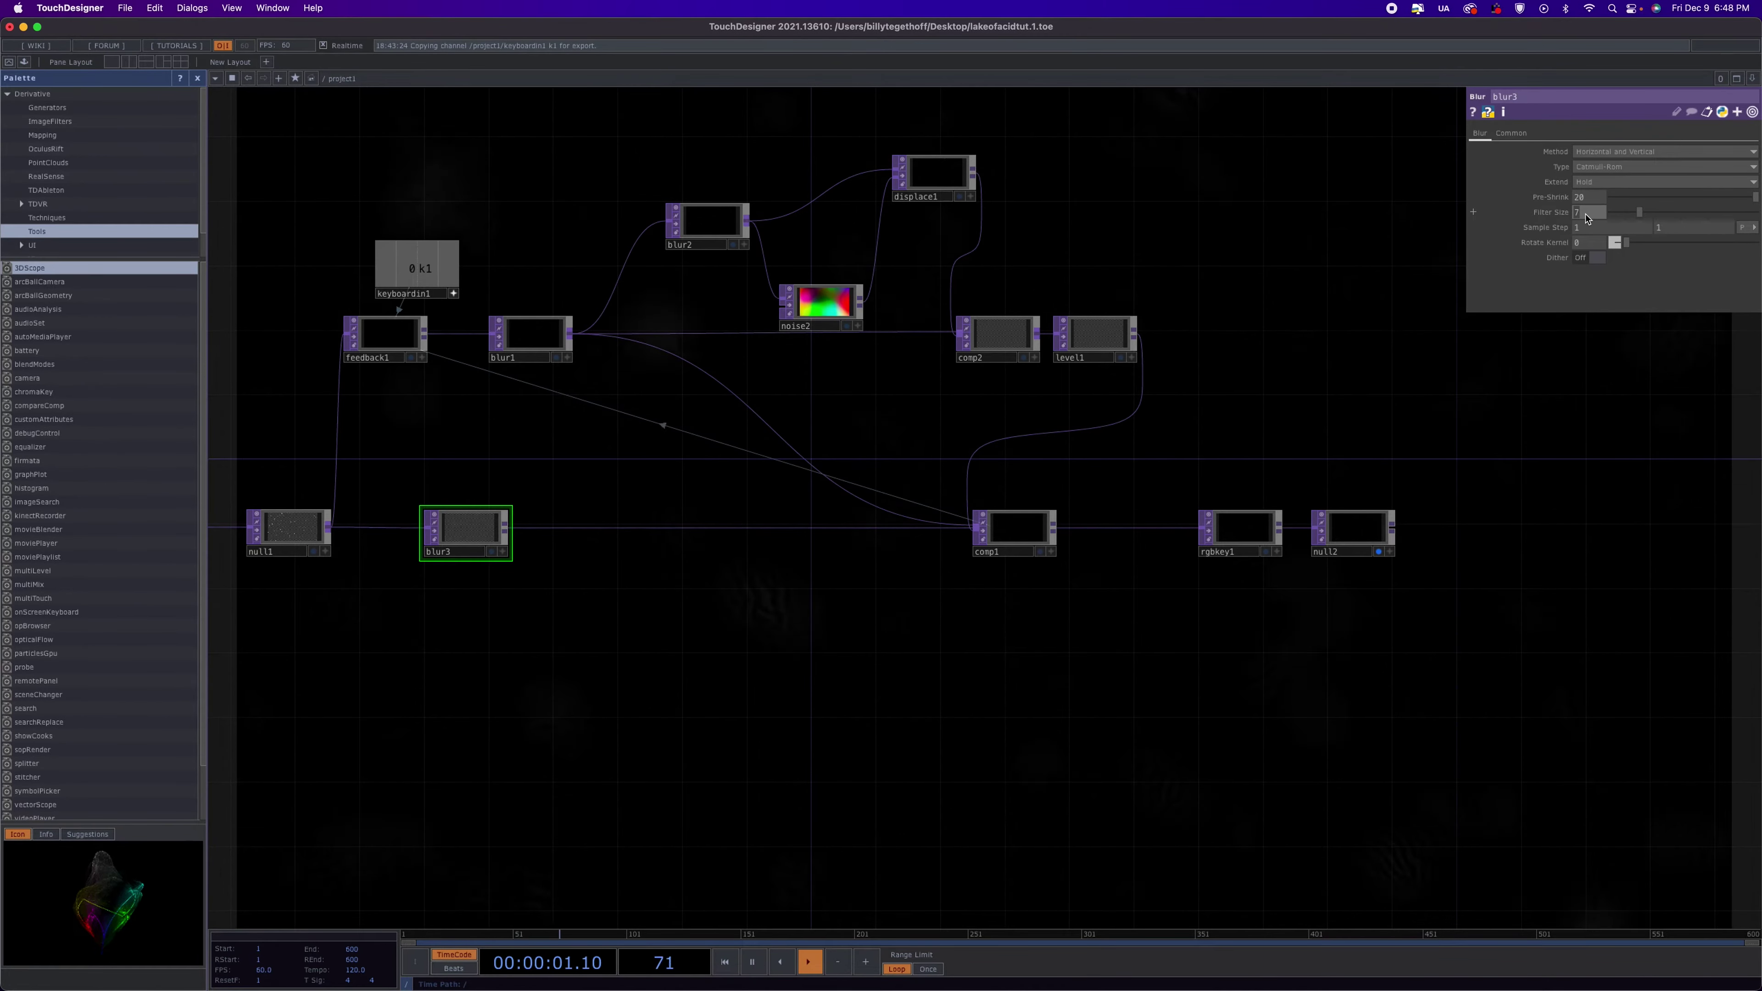
type("32")
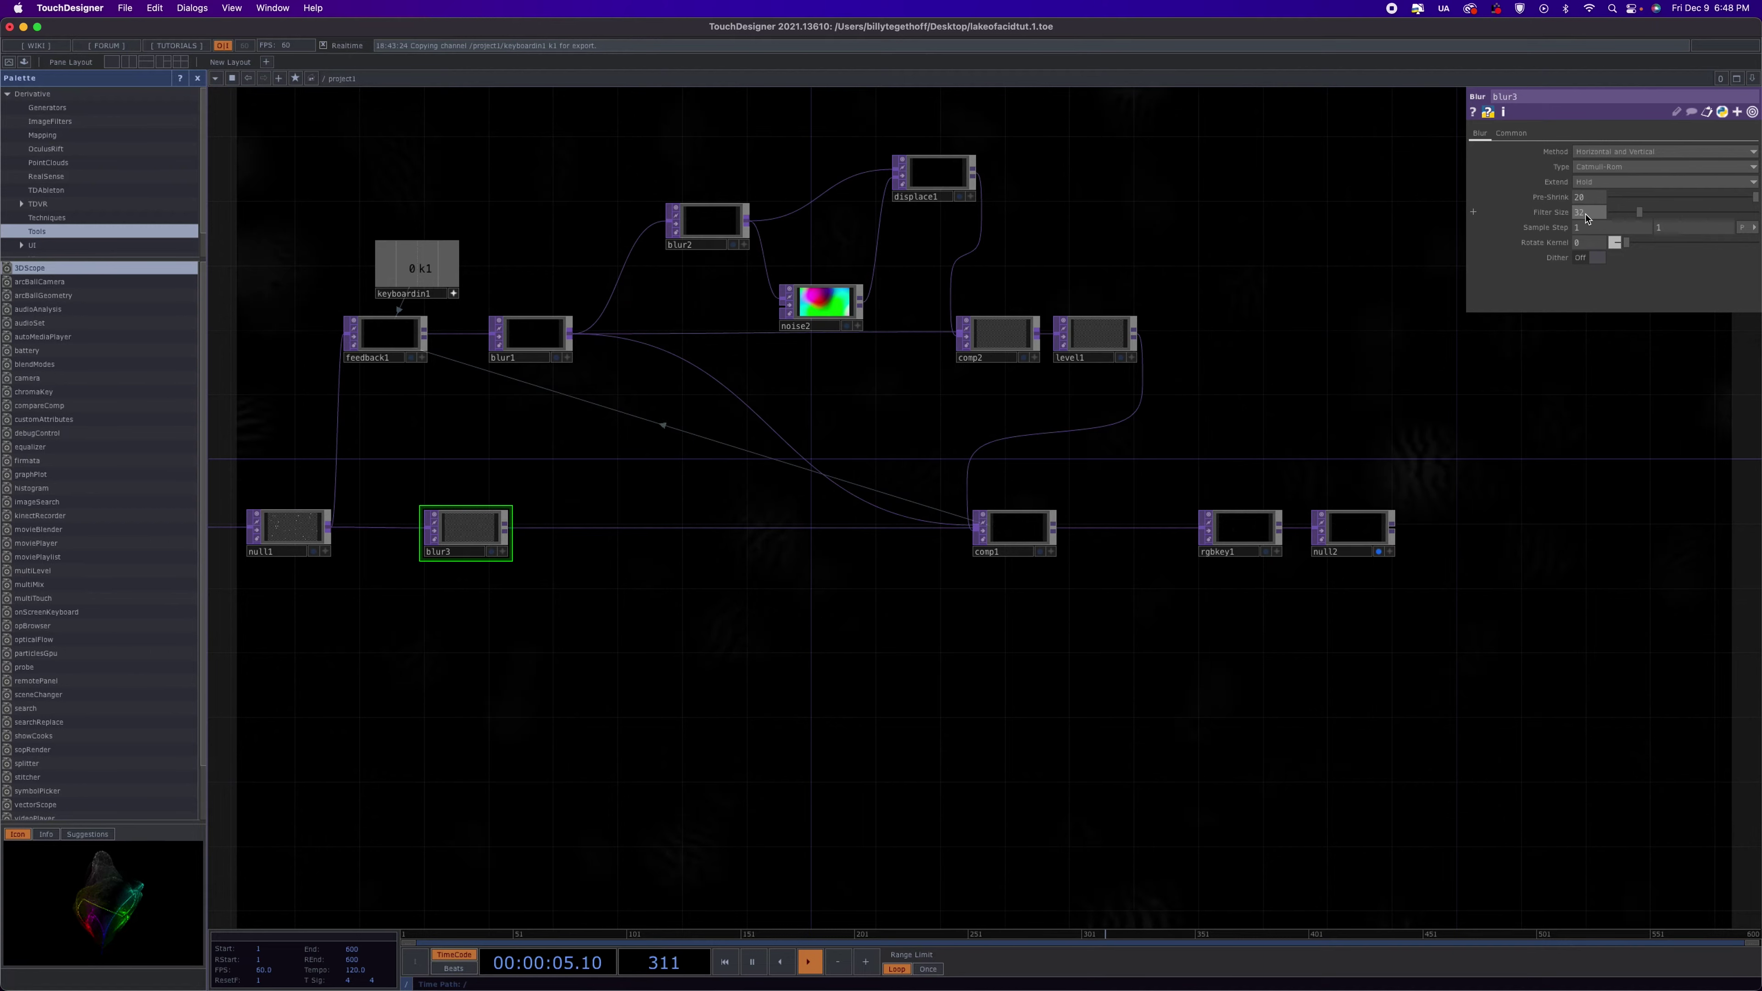
key("Return")
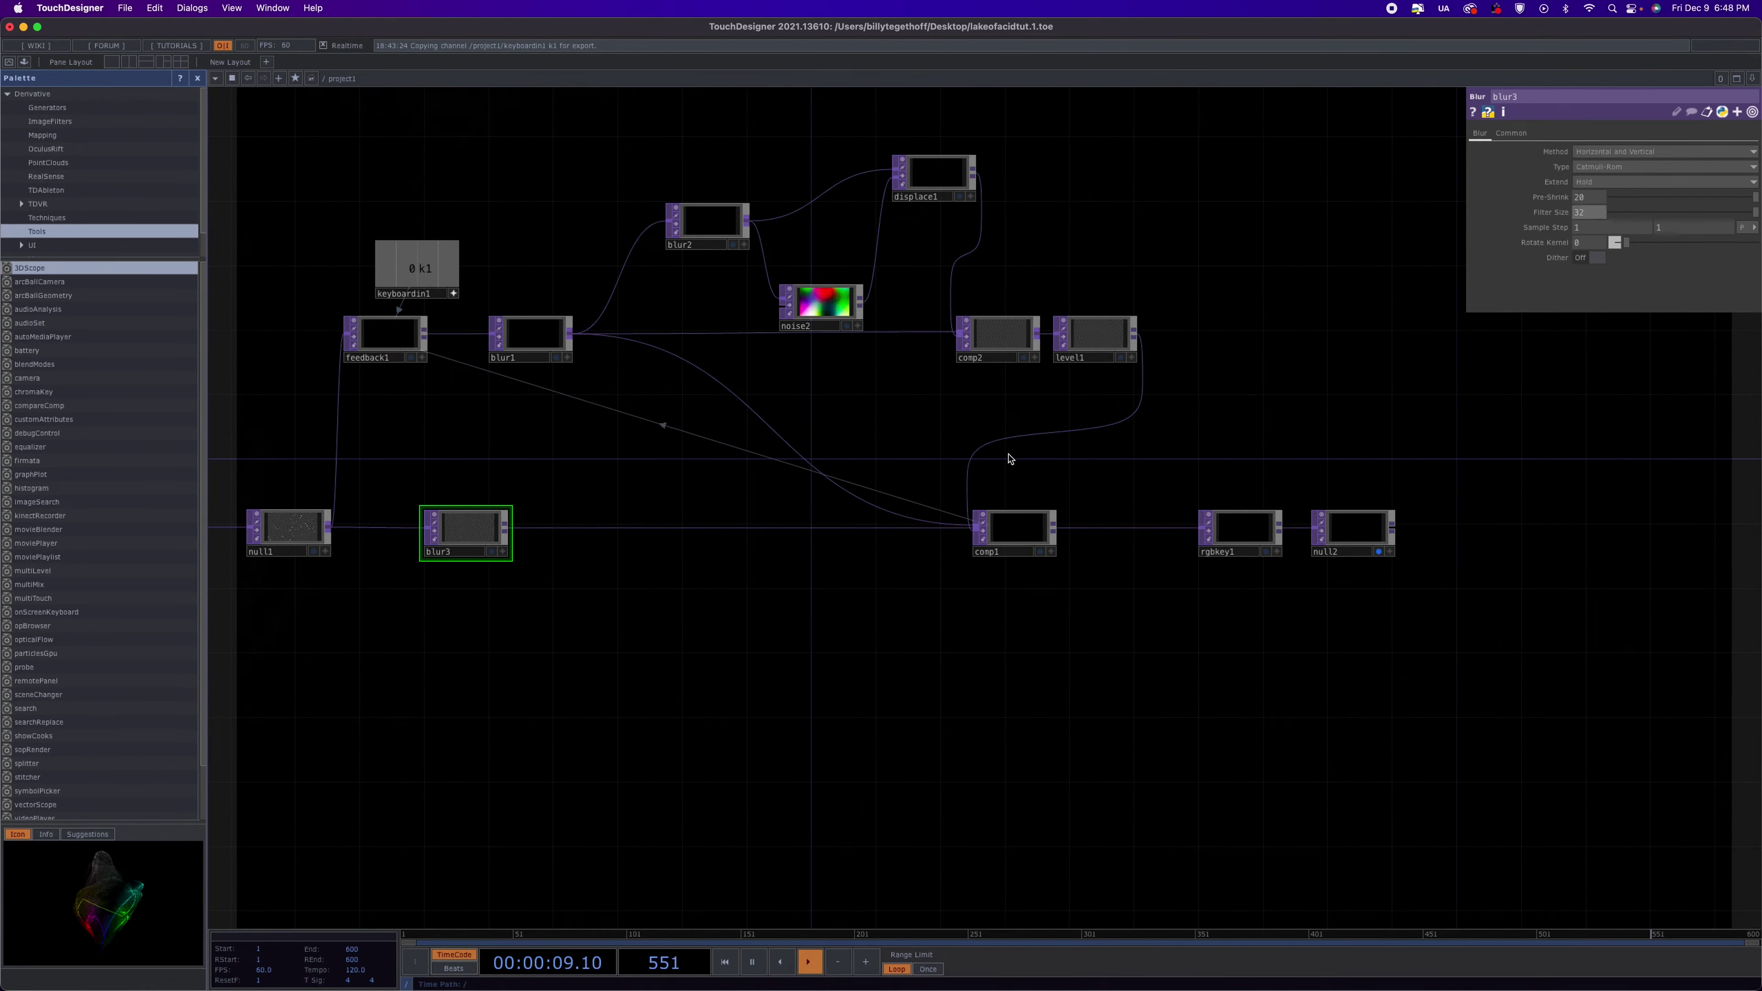
Disconnect blur1 from comp1 using the wire's context menu
right_click(786, 448)
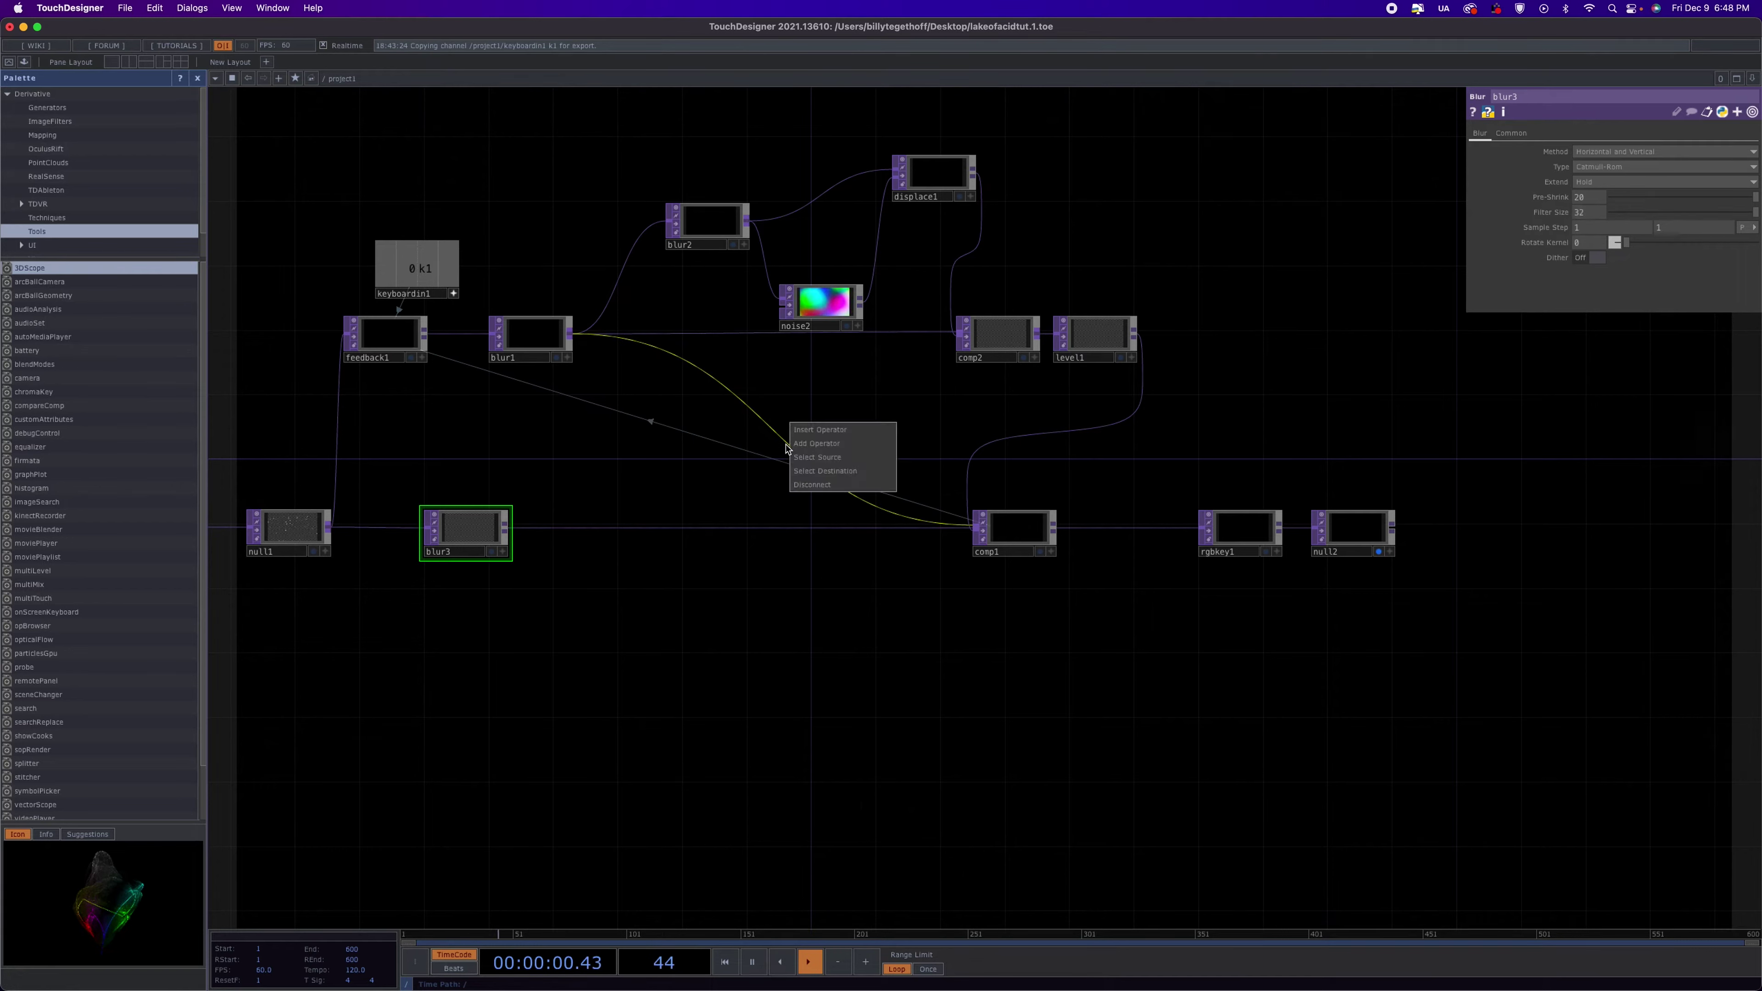
left_click(859, 495)
right_click(785, 437)
left_click(844, 478)
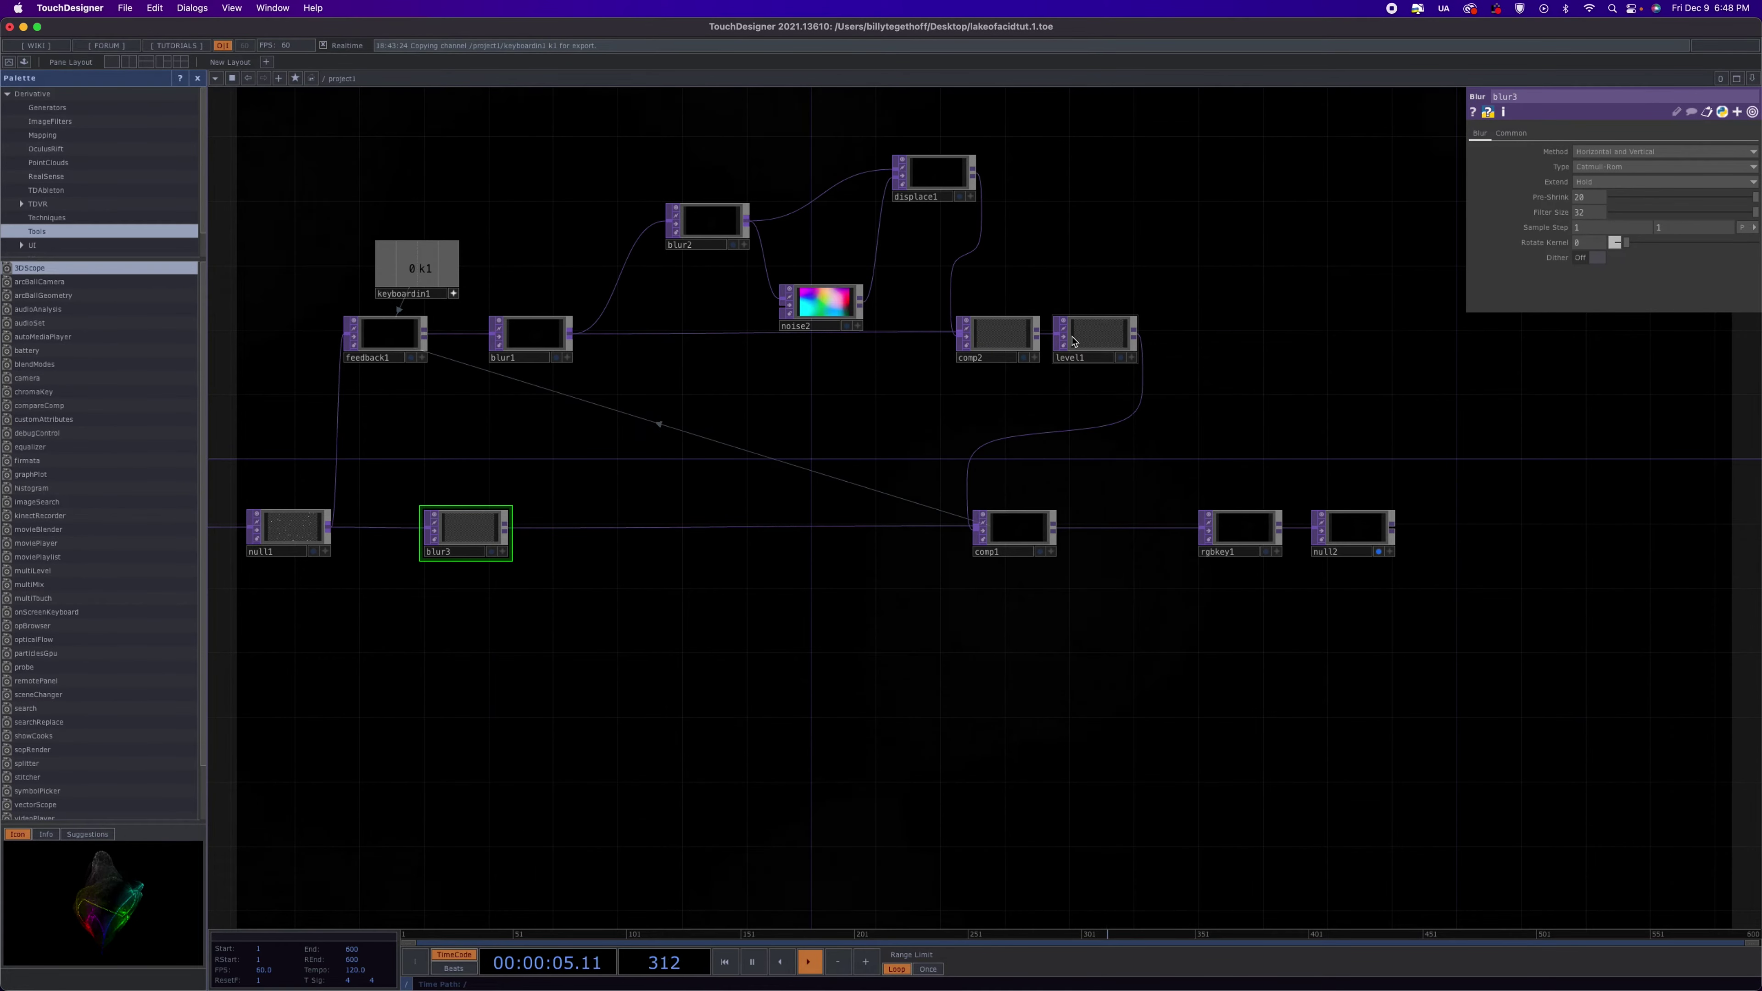
Set level1's Brightness 1 to 1.059 and Gamma 1 to 1.19
left_click(1099, 344)
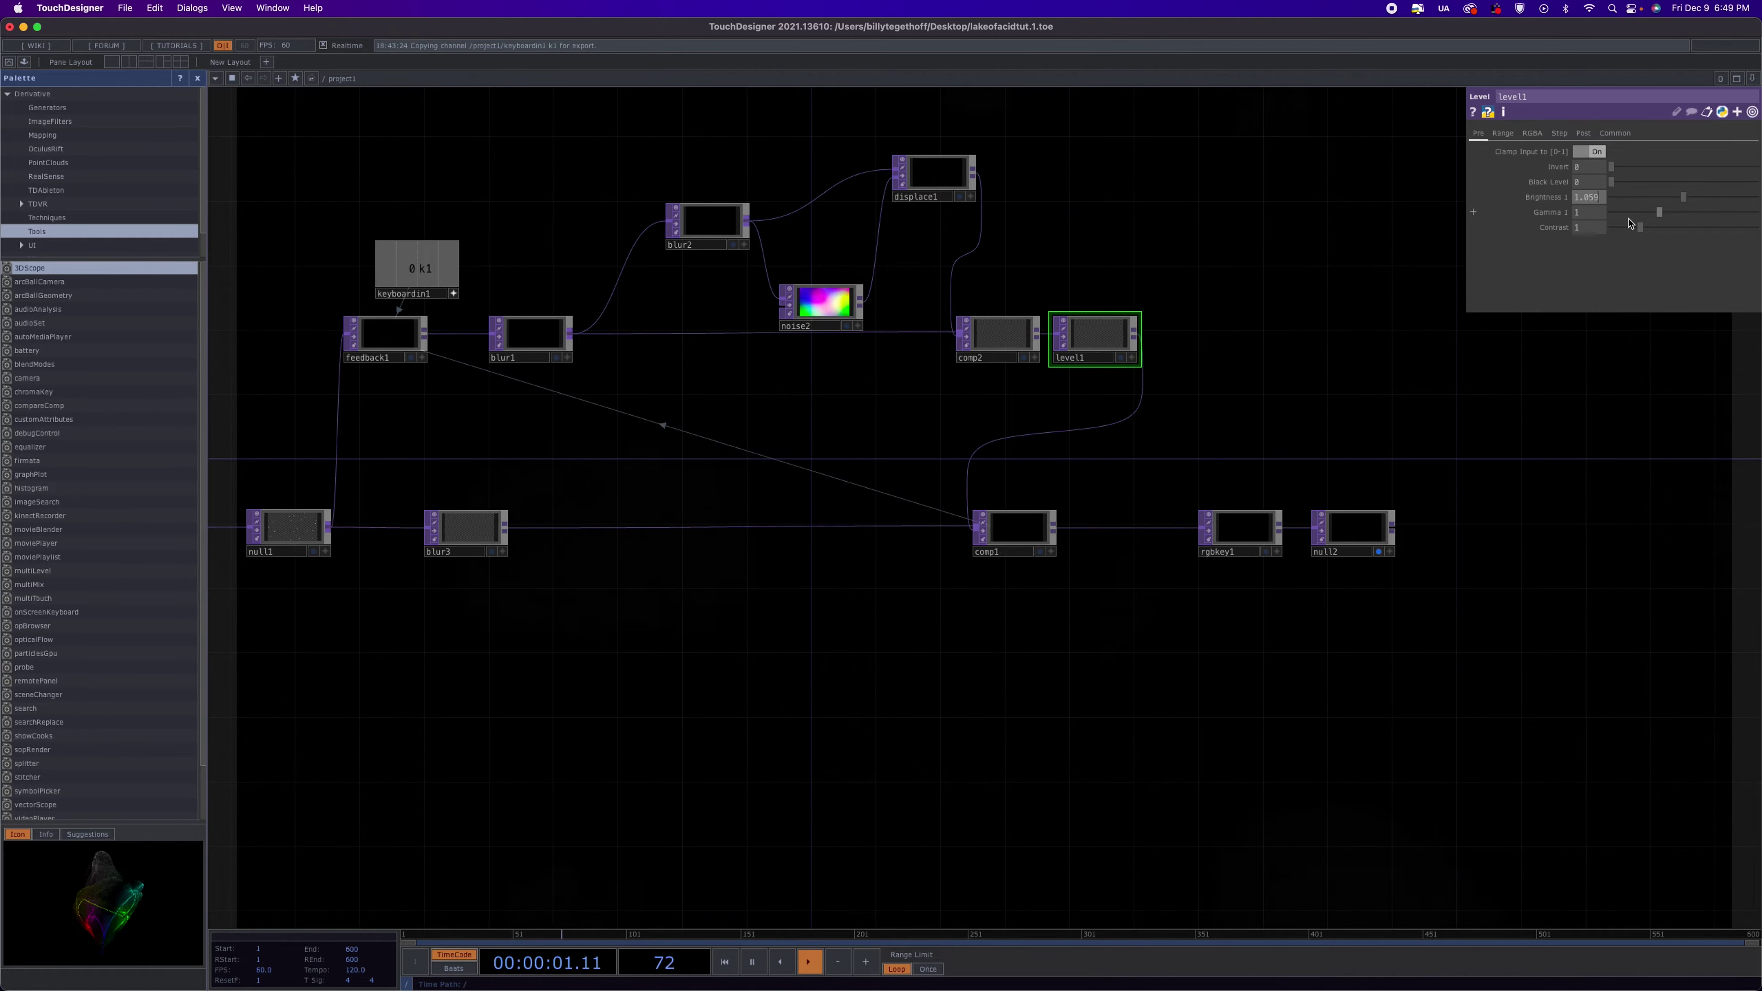
left_click(1589, 213)
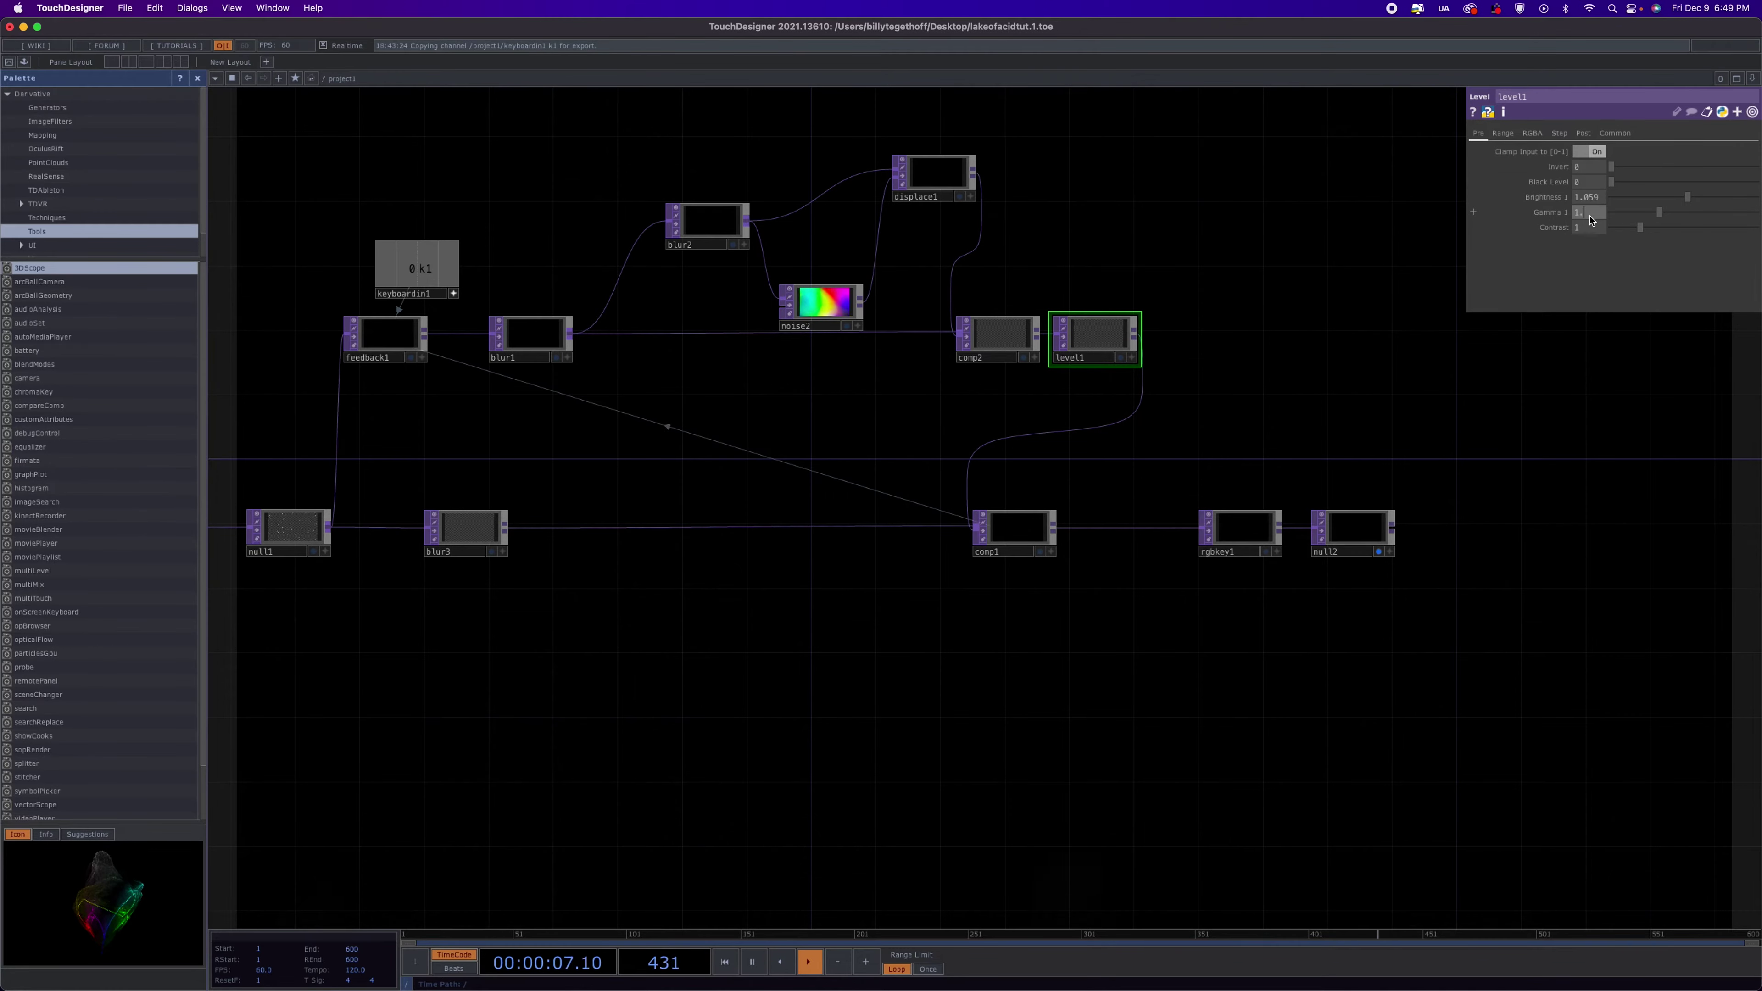
key("Return")
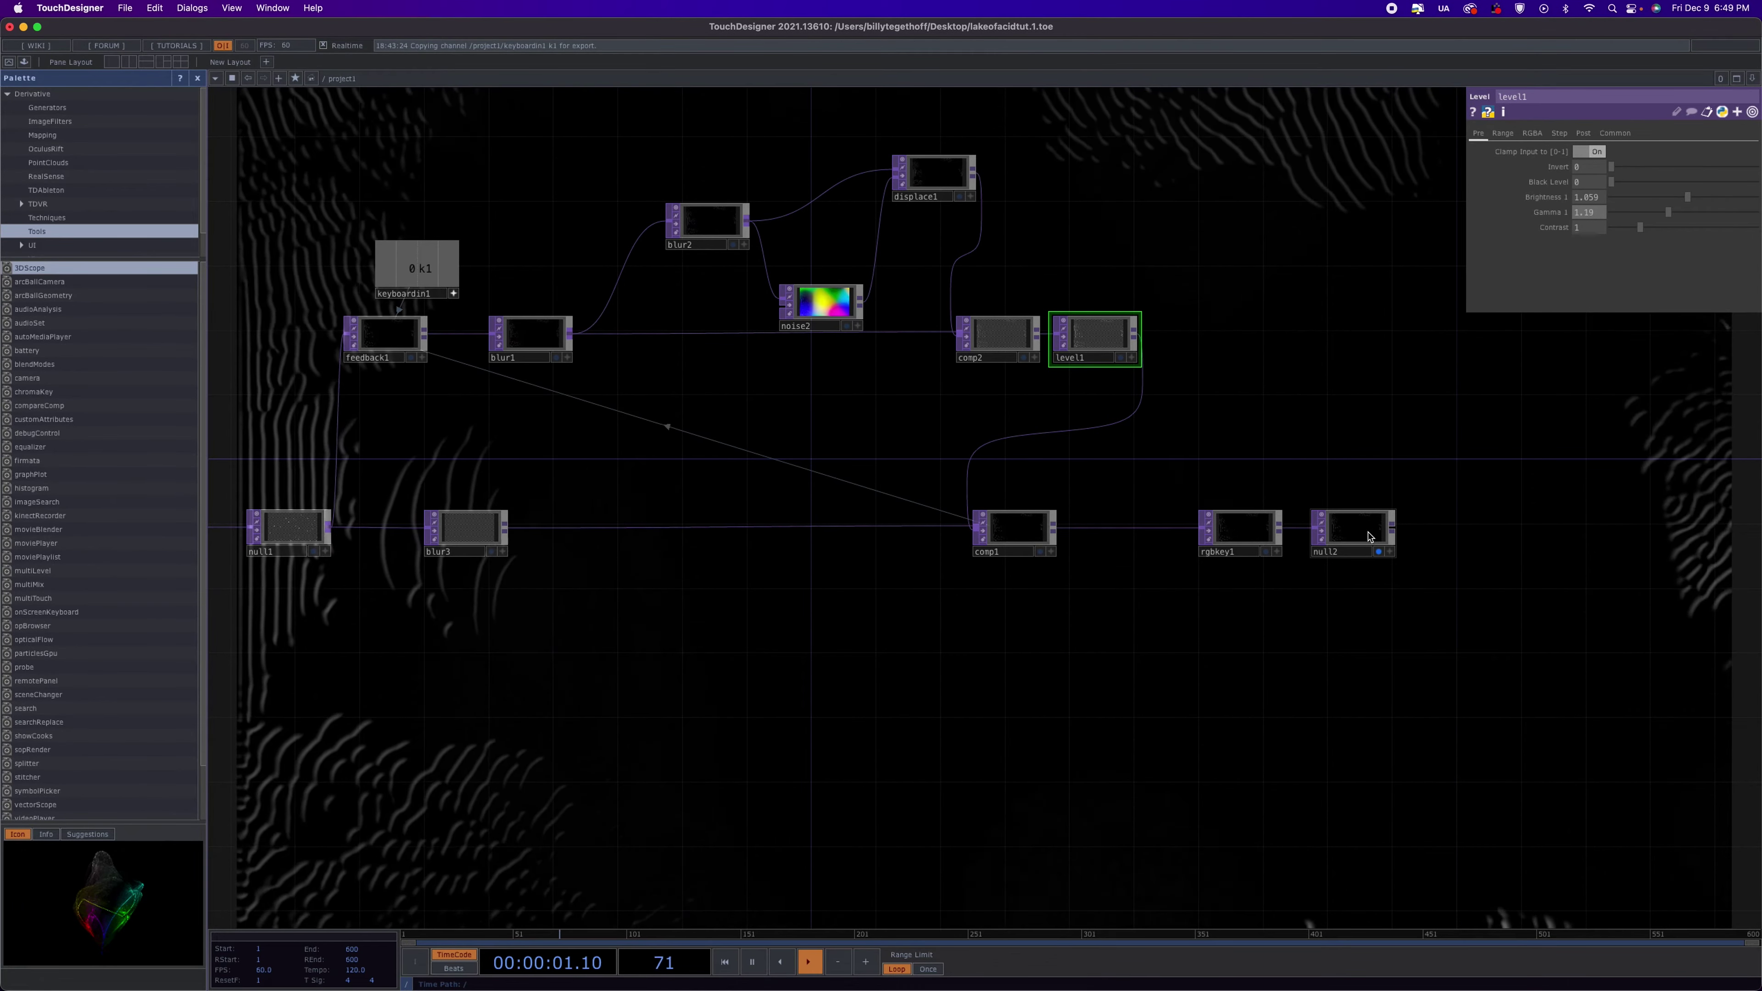
Shift null2 and rgbkey1 rightward so they sit side by side, clearing space after comp1
left_click_drag(1366, 535, 1621, 539)
left_click_drag(1235, 527, 1478, 531)
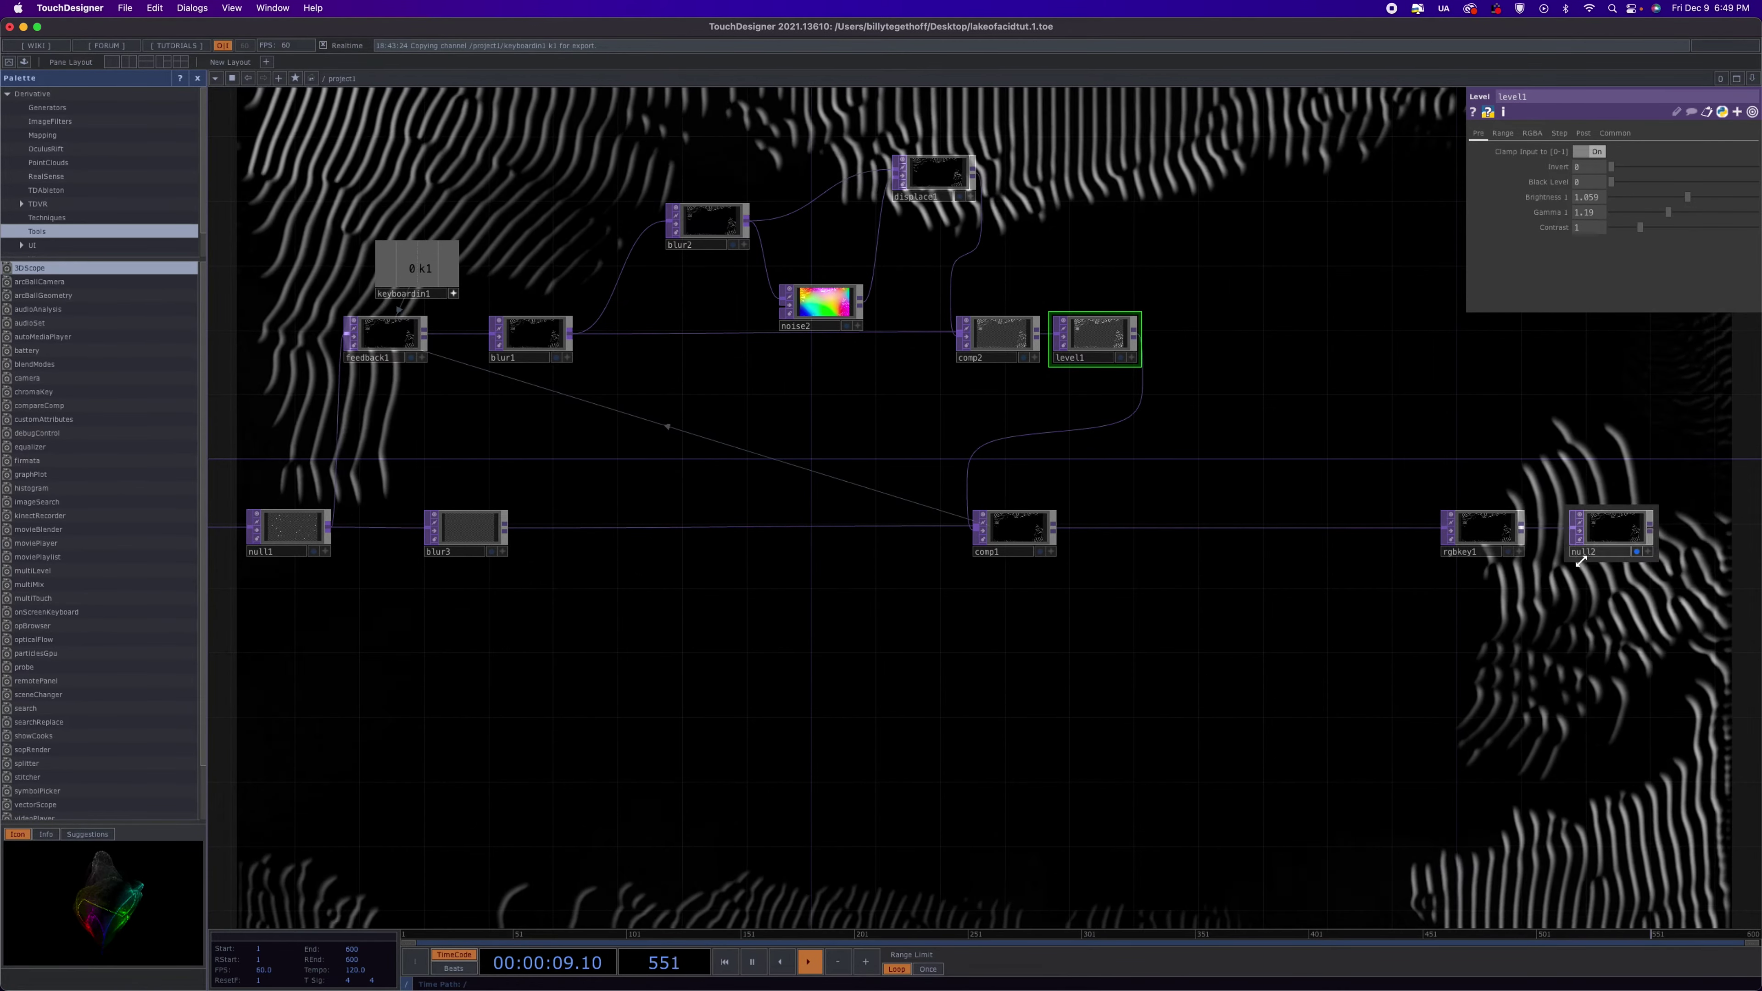
left_click_drag(1618, 527, 1640, 527)
left_click_drag(1504, 532, 1552, 533)
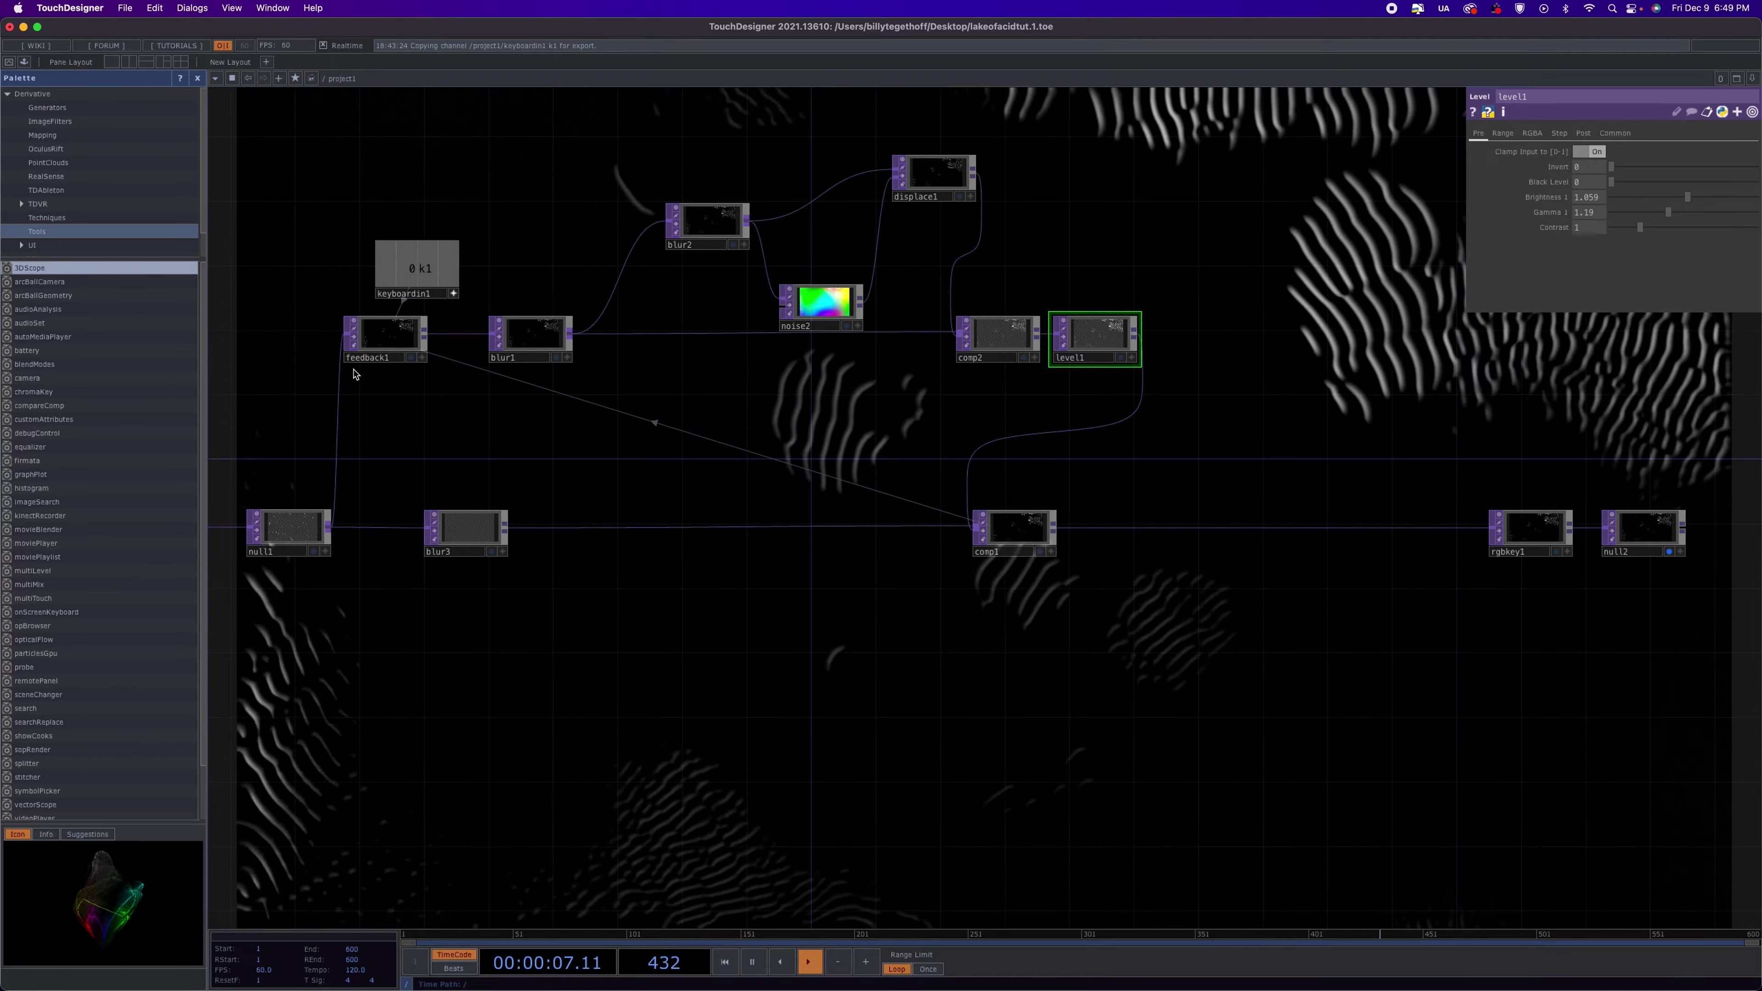
Add an Edge TOP, edge1, fed by comp1 and aligned beside it
key("Tab")
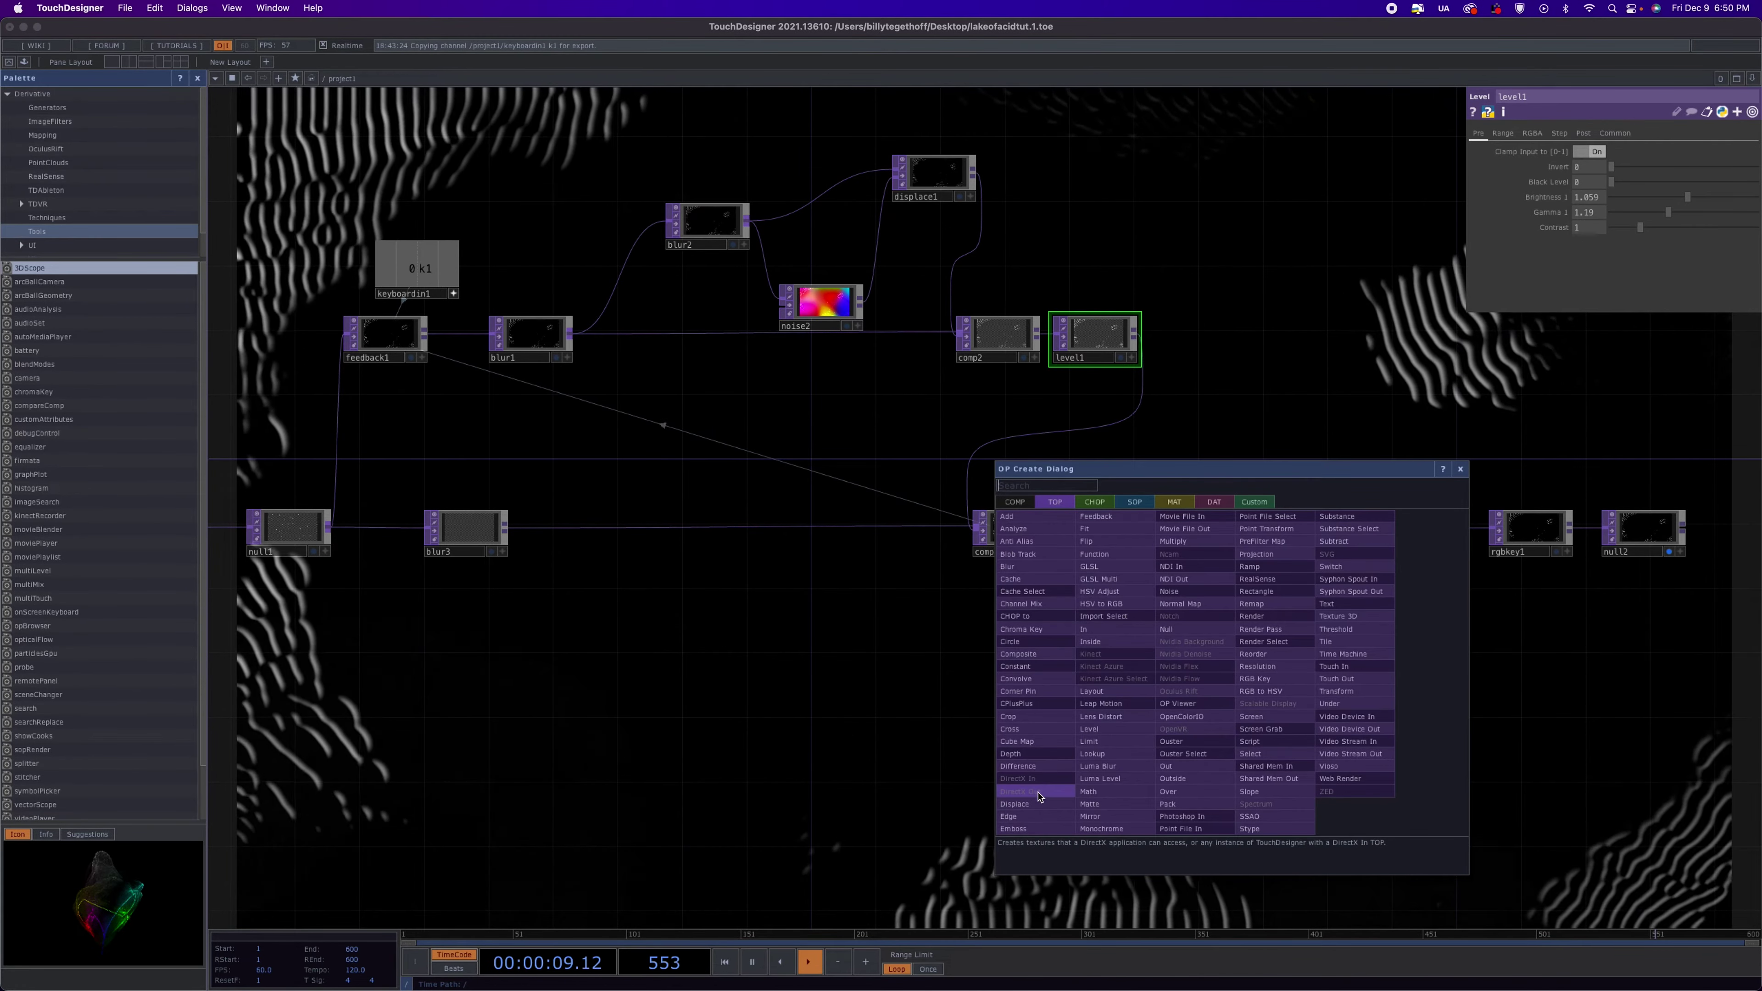
left_click(1136, 772)
left_click(1136, 595)
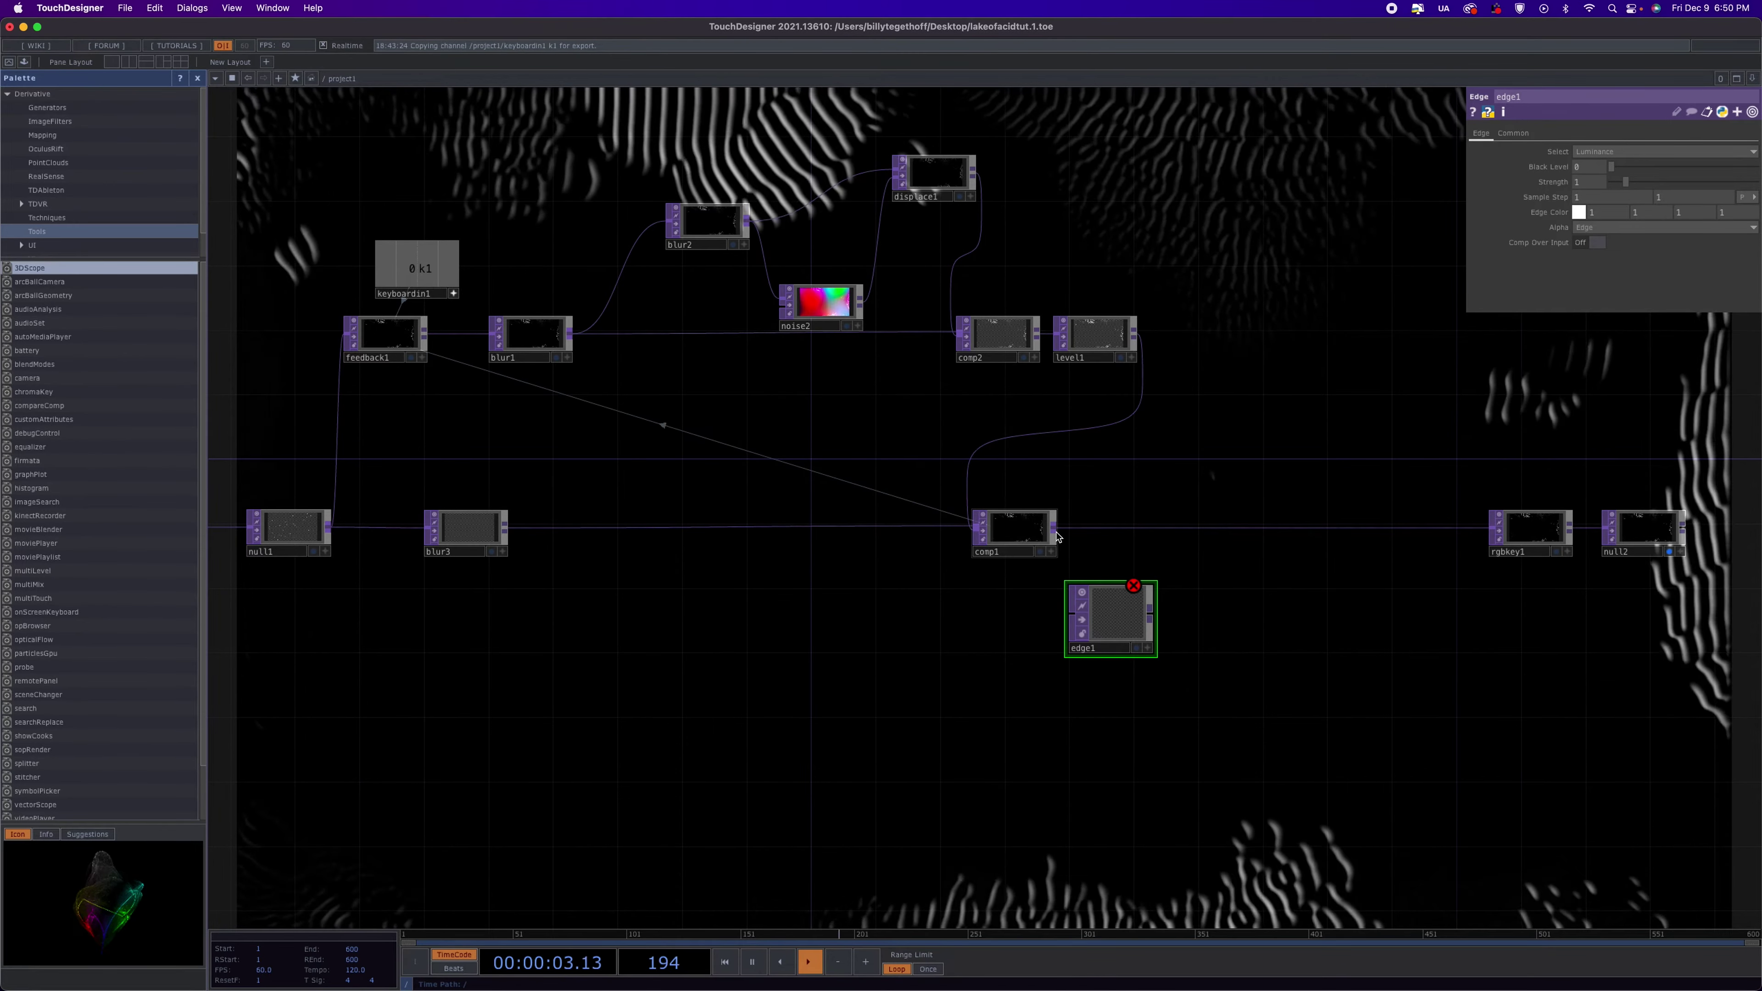
left_click_drag(1053, 529, 1183, 525)
left_click_drag(1125, 620, 1108, 542)
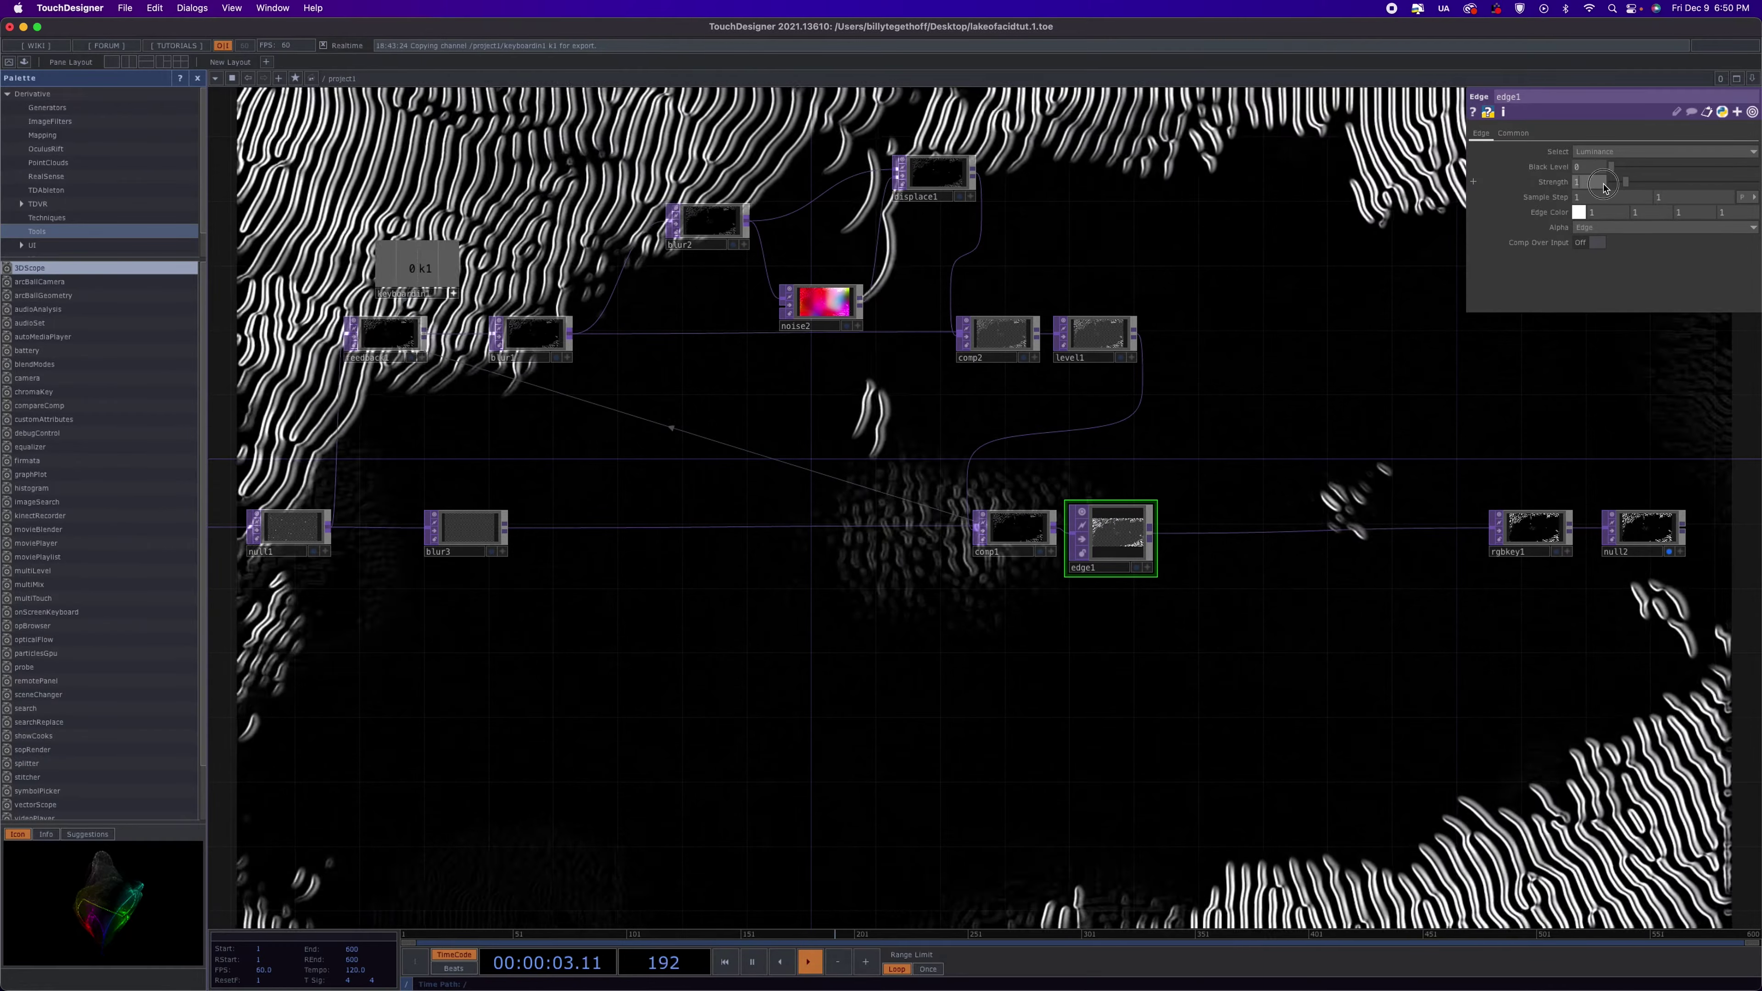
Give edge1 Strength .43, Sample Step 20, and Comp Over Input On
type(".43")
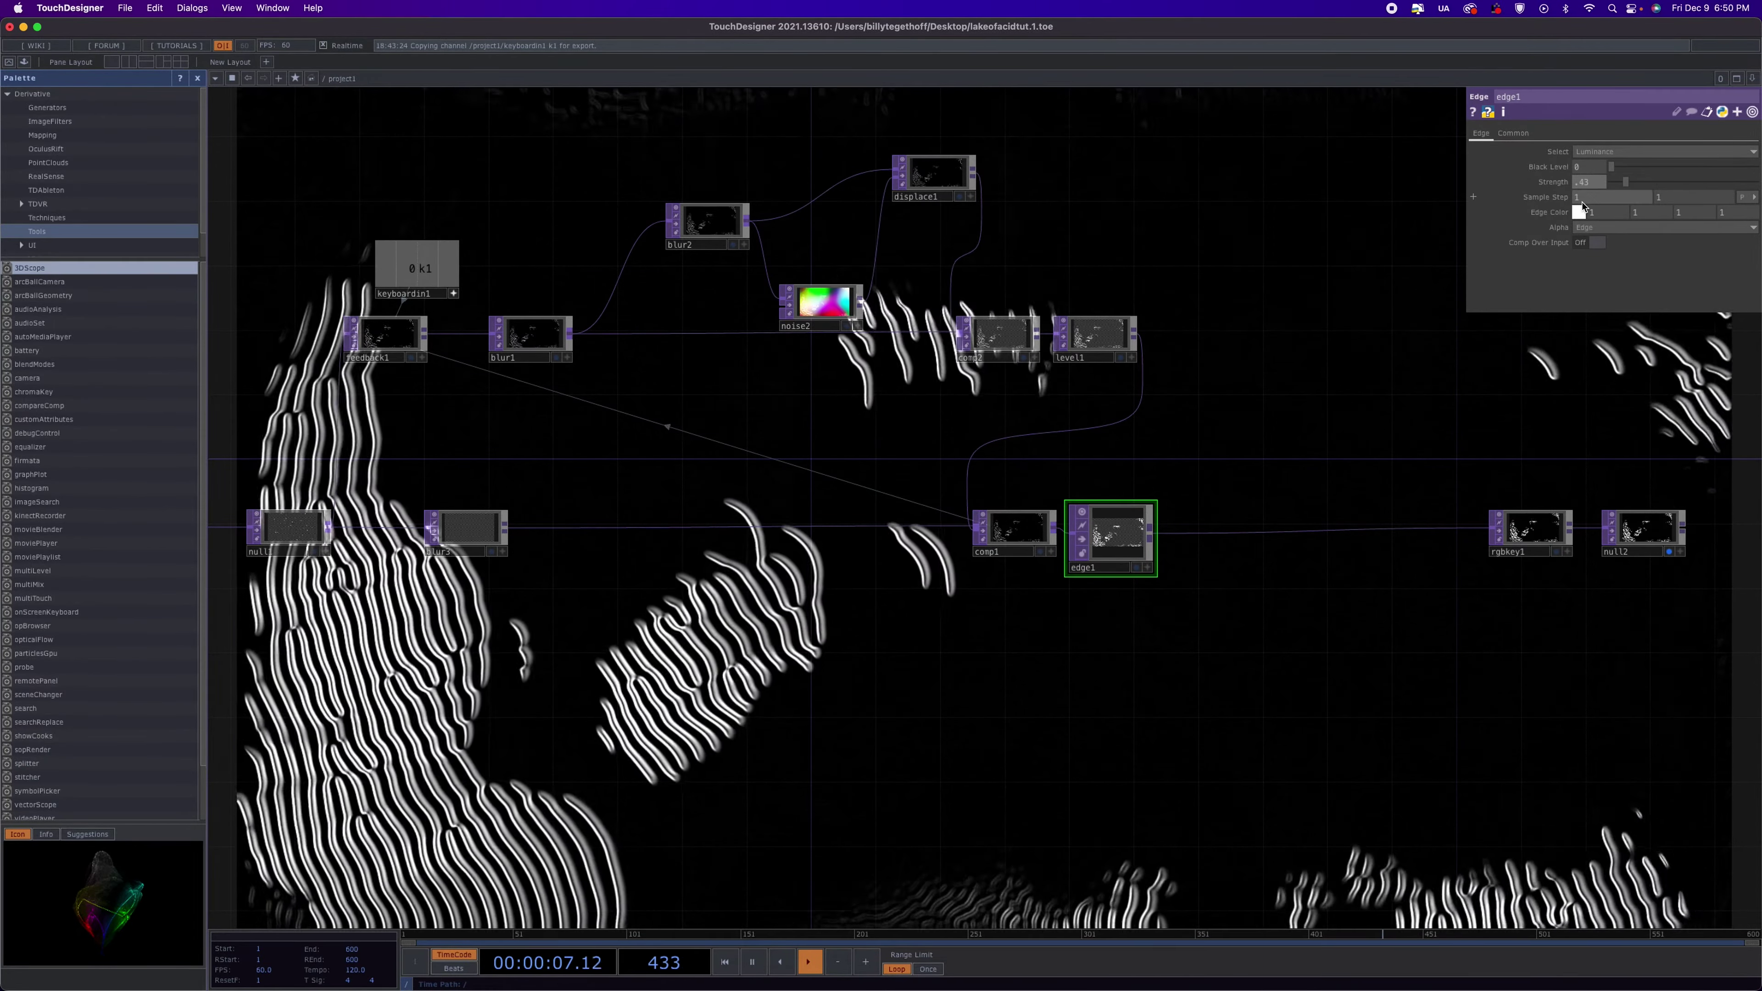
left_click(1550, 199)
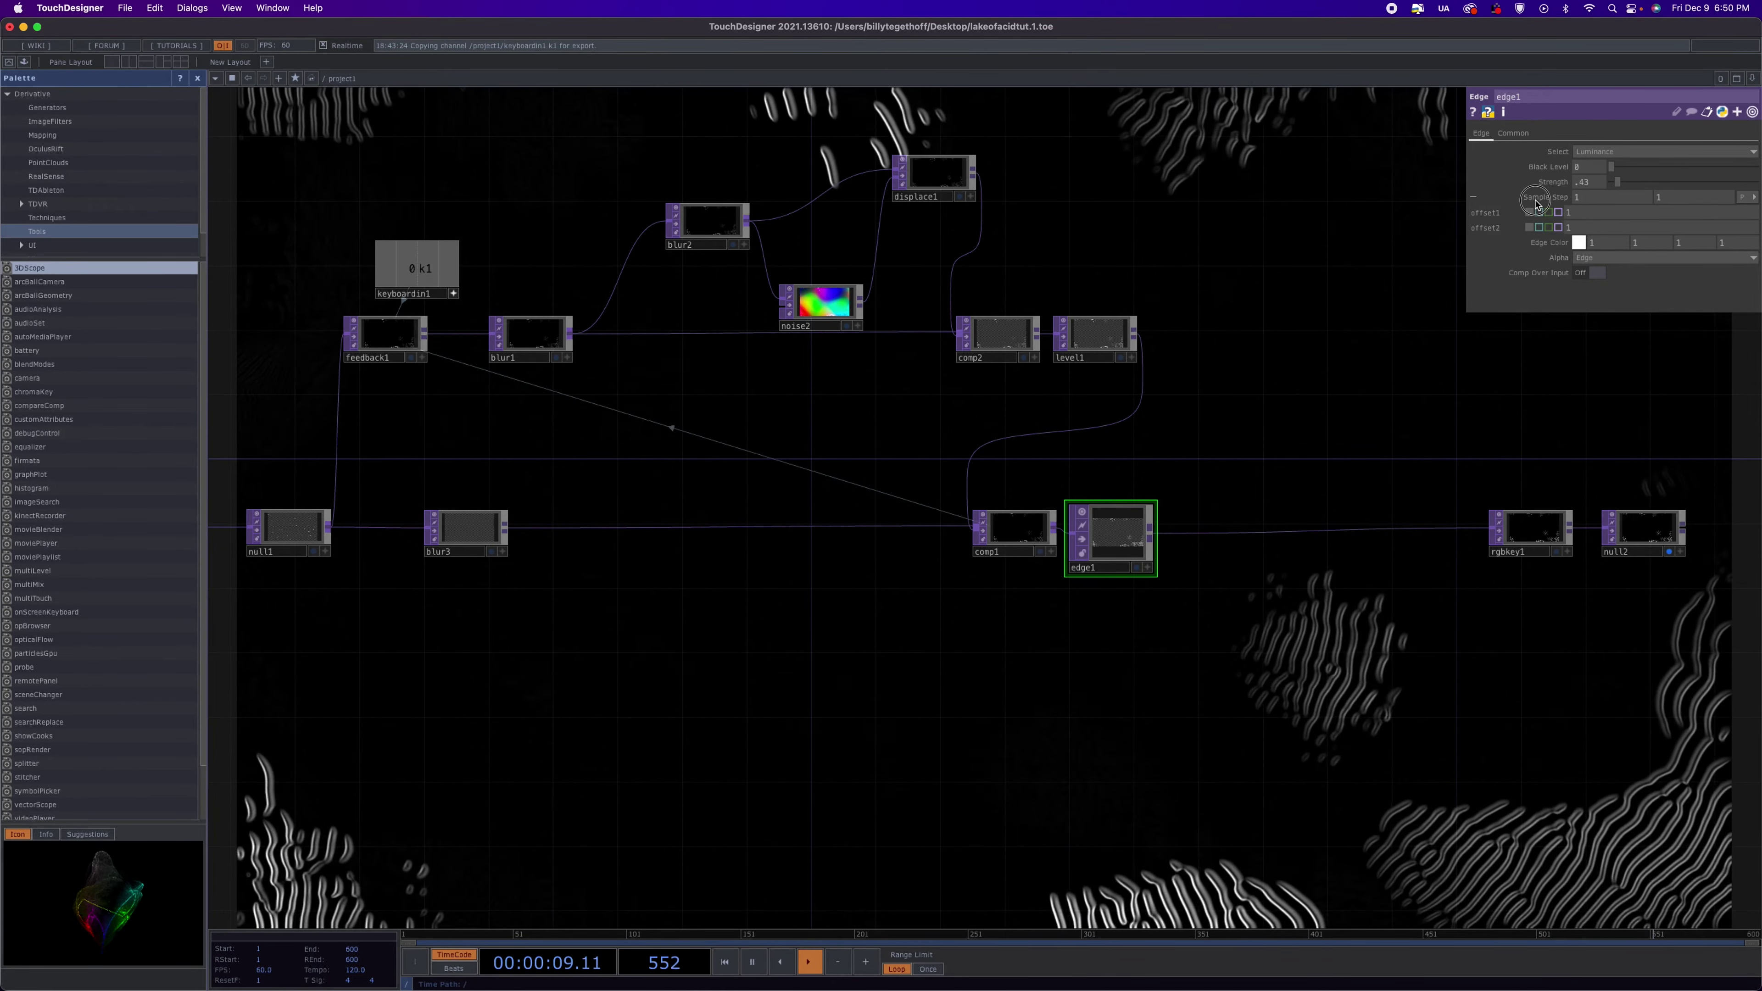
left_click_drag(1571, 188, 1757, 233)
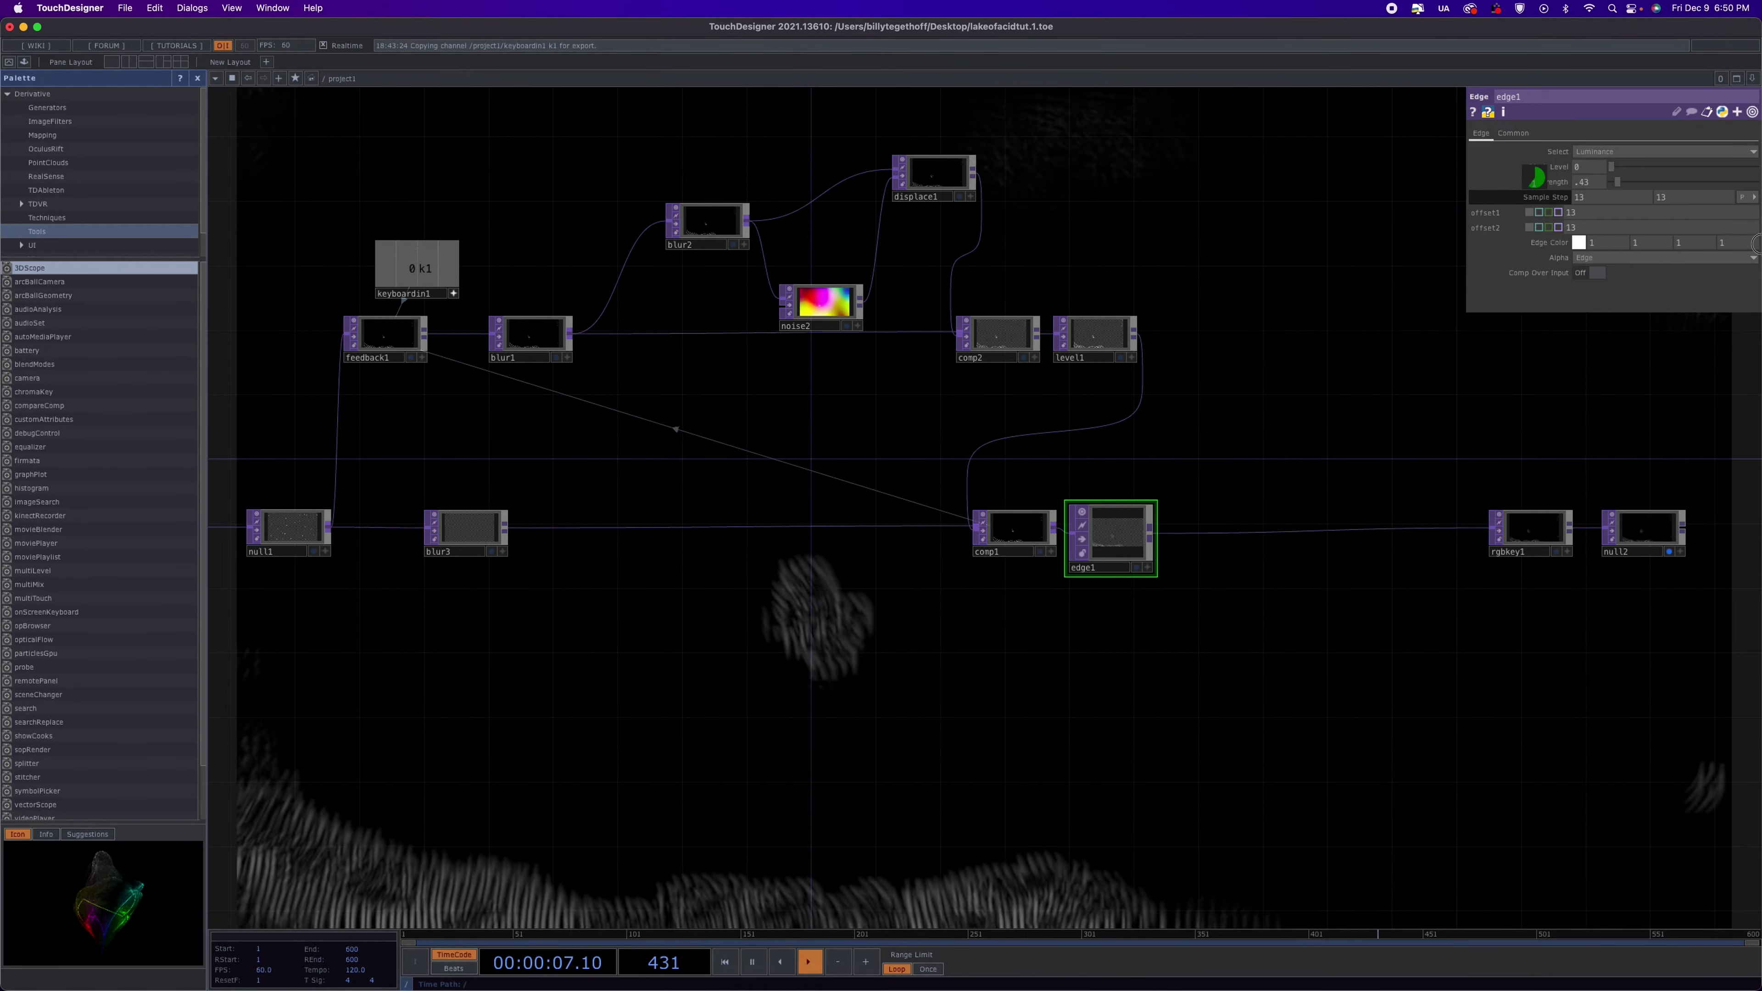
left_click_drag(1757, 246, 1757, 248)
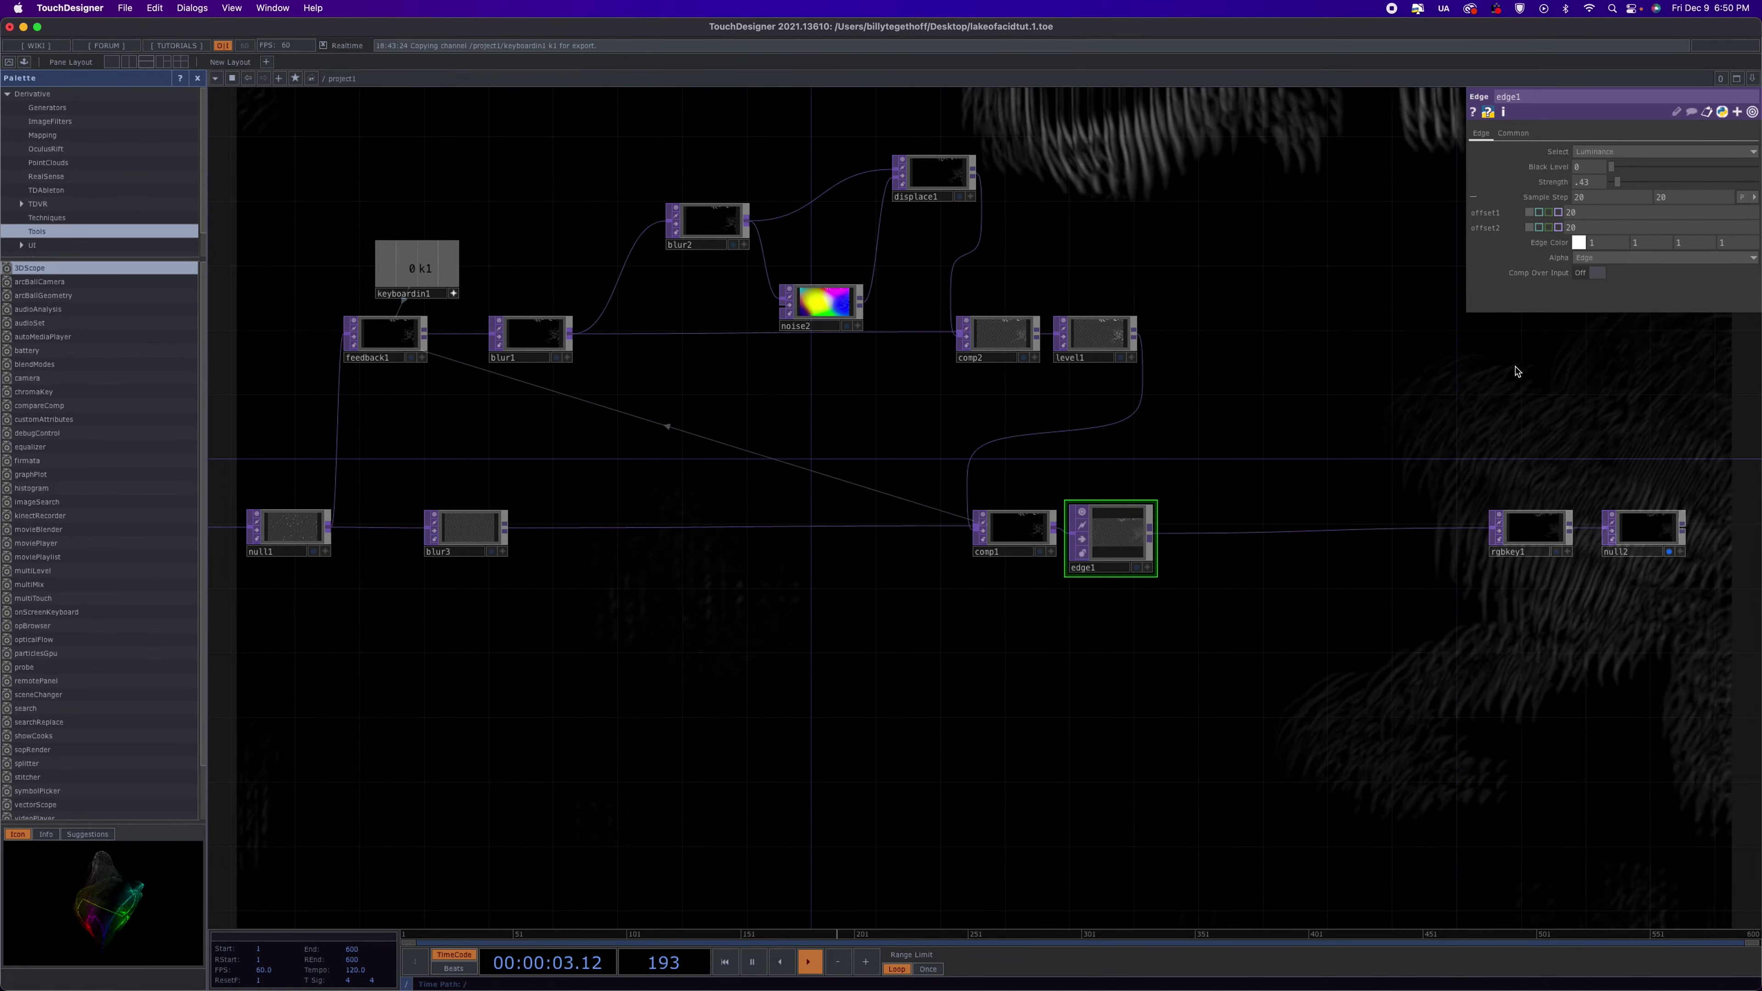
left_click(1595, 272)
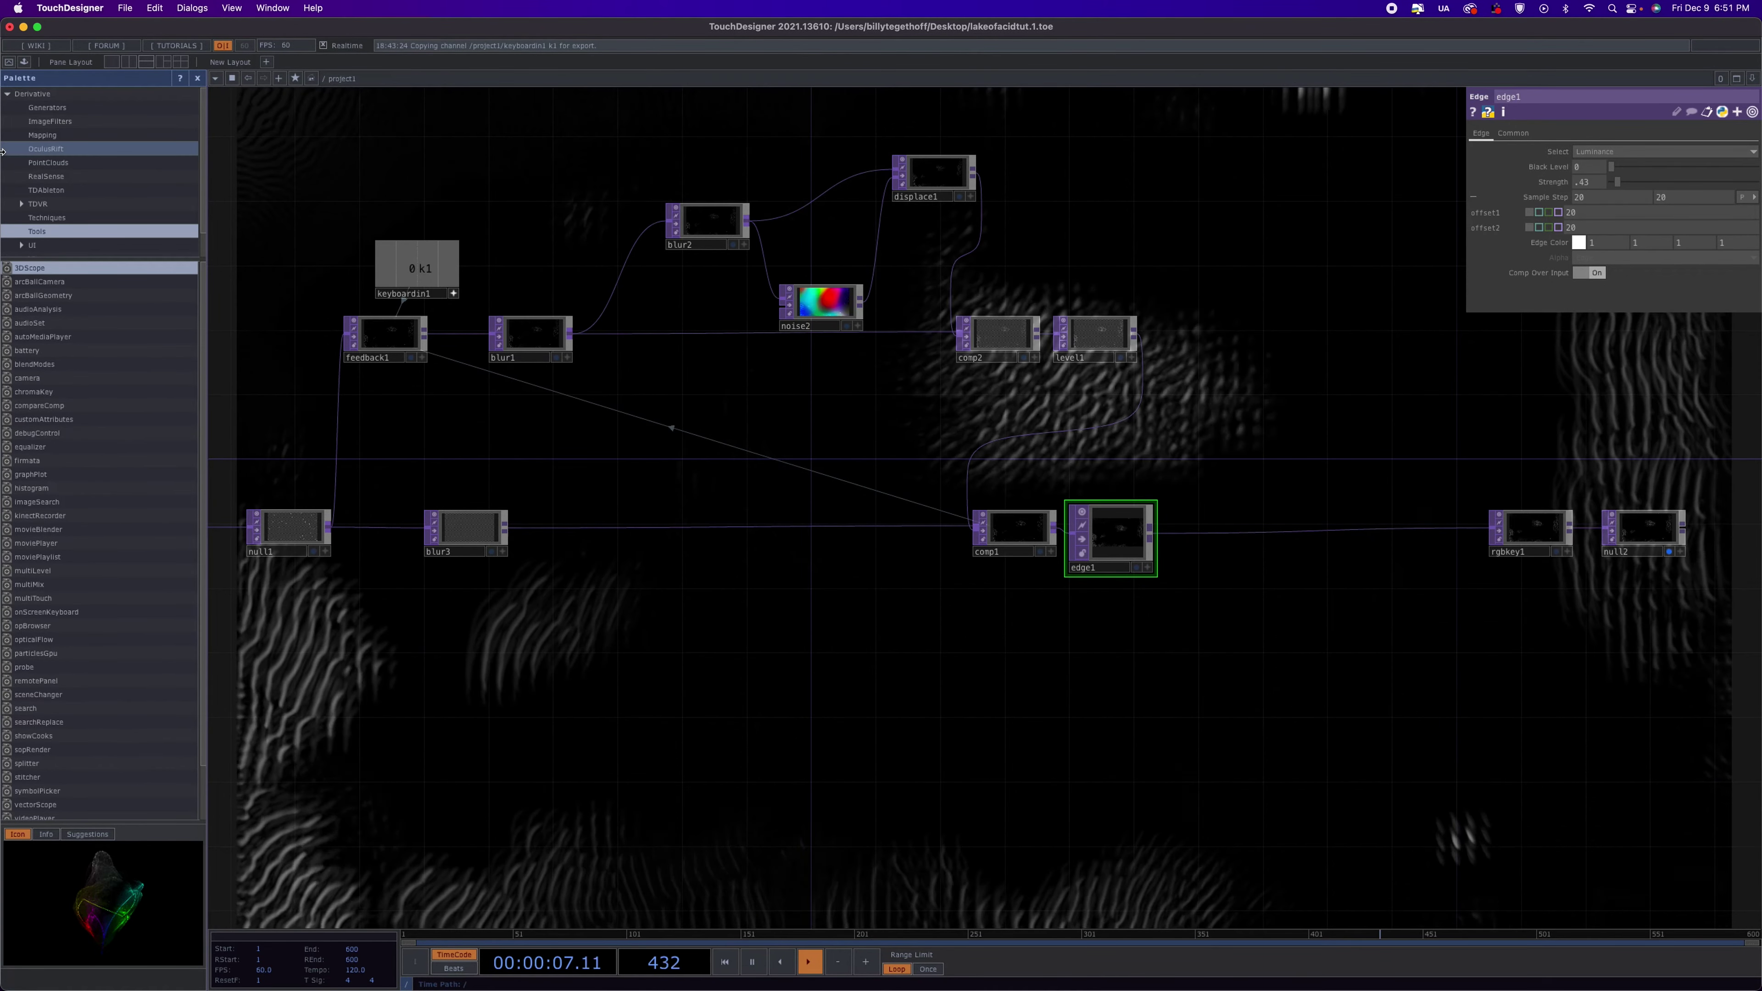
Add bloom and rgbaDelay components from the ImageFilters palette to the network
left_click(43, 108)
left_click(49, 121)
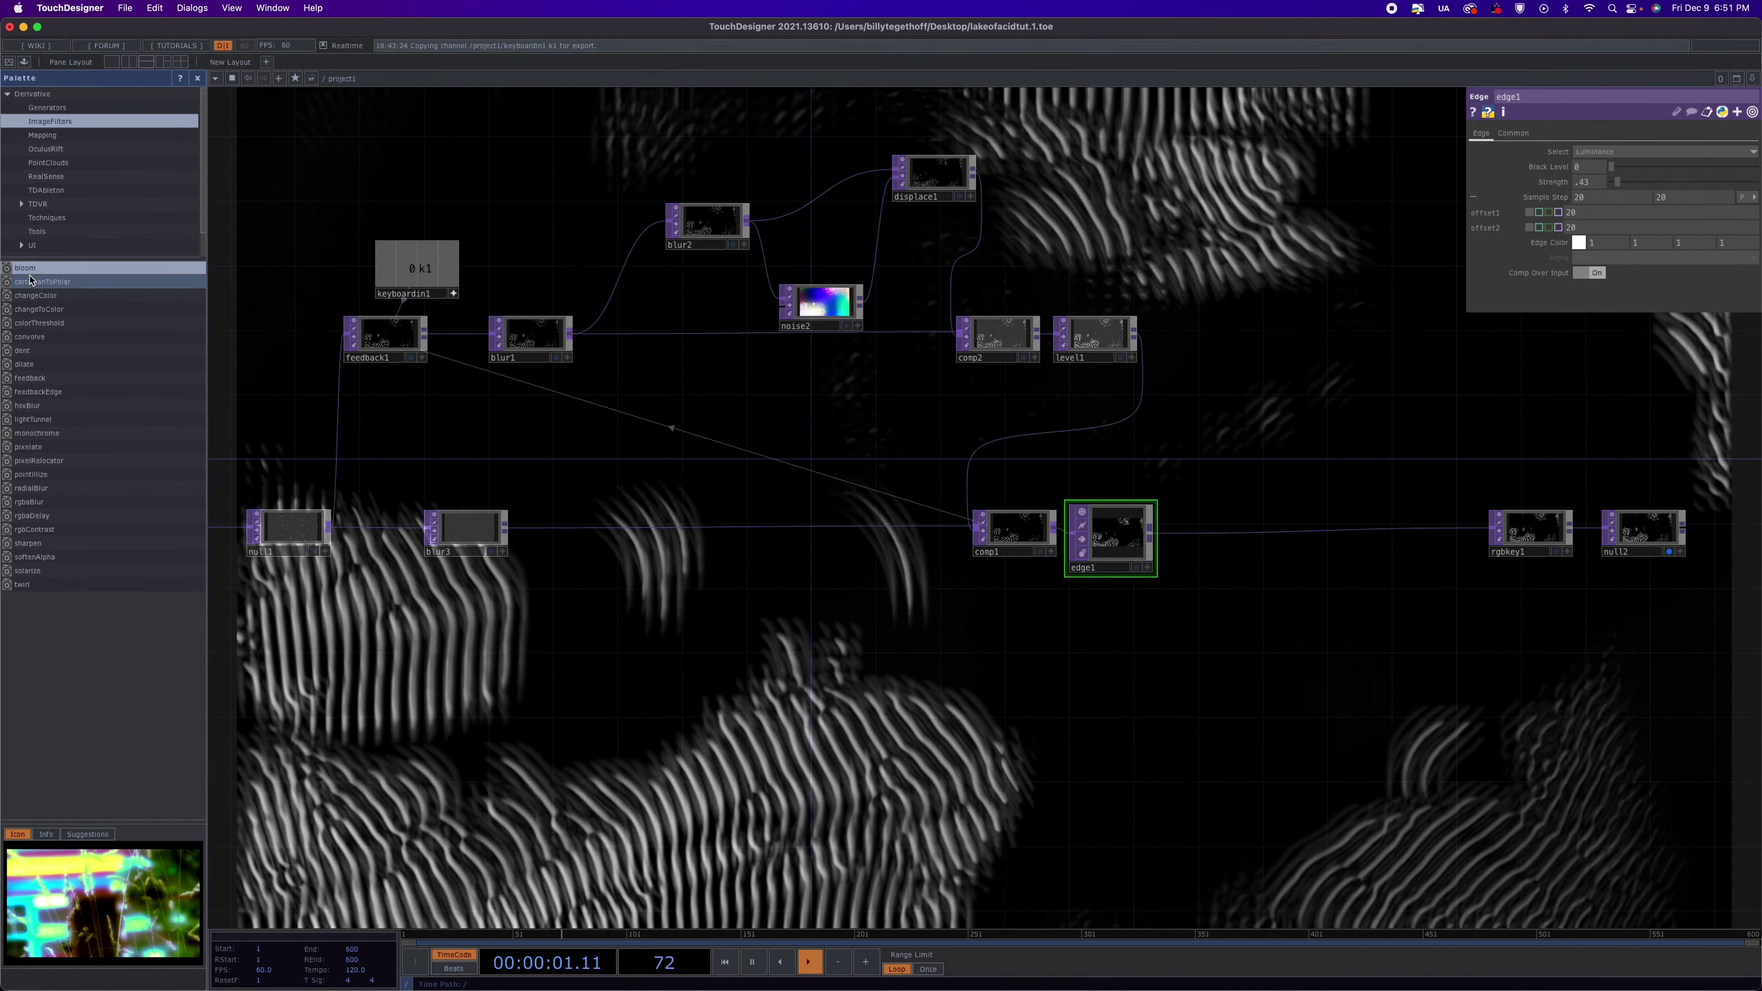
left_click_drag(6, 269, 1050, 555)
left_click_drag(1188, 649, 1190, 648)
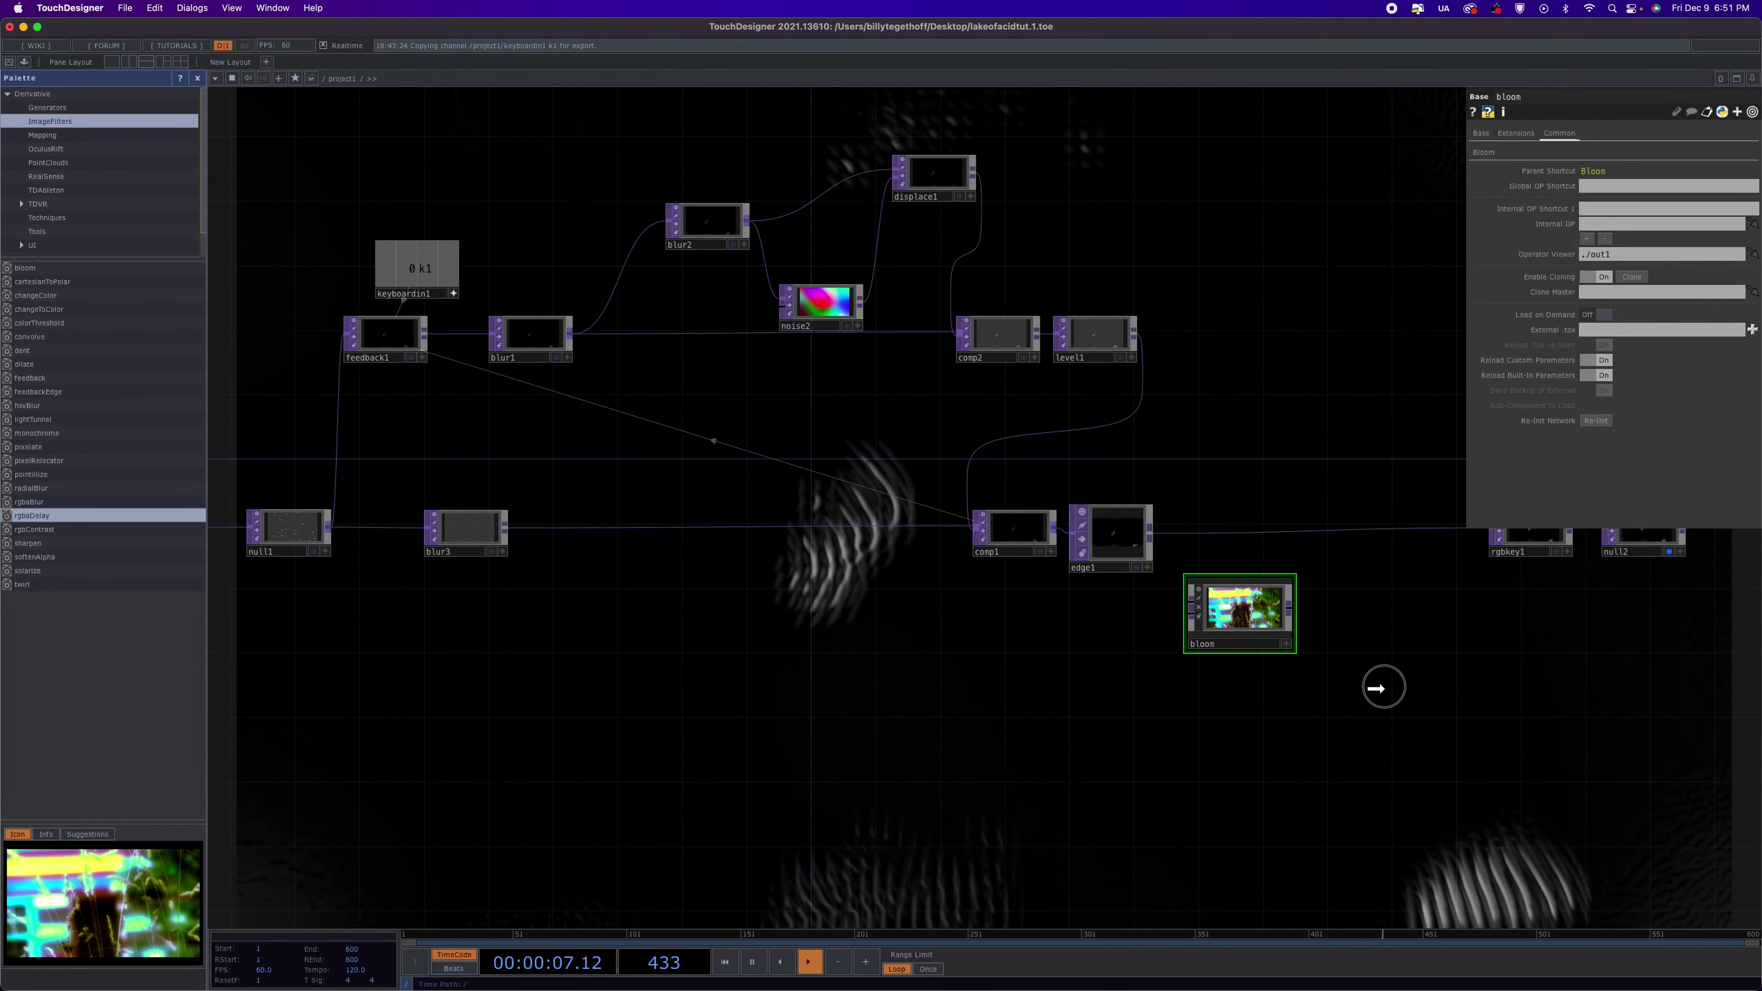
left_click_drag(1384, 687, 1358, 687)
scroll(1313, 755, "right", 10)
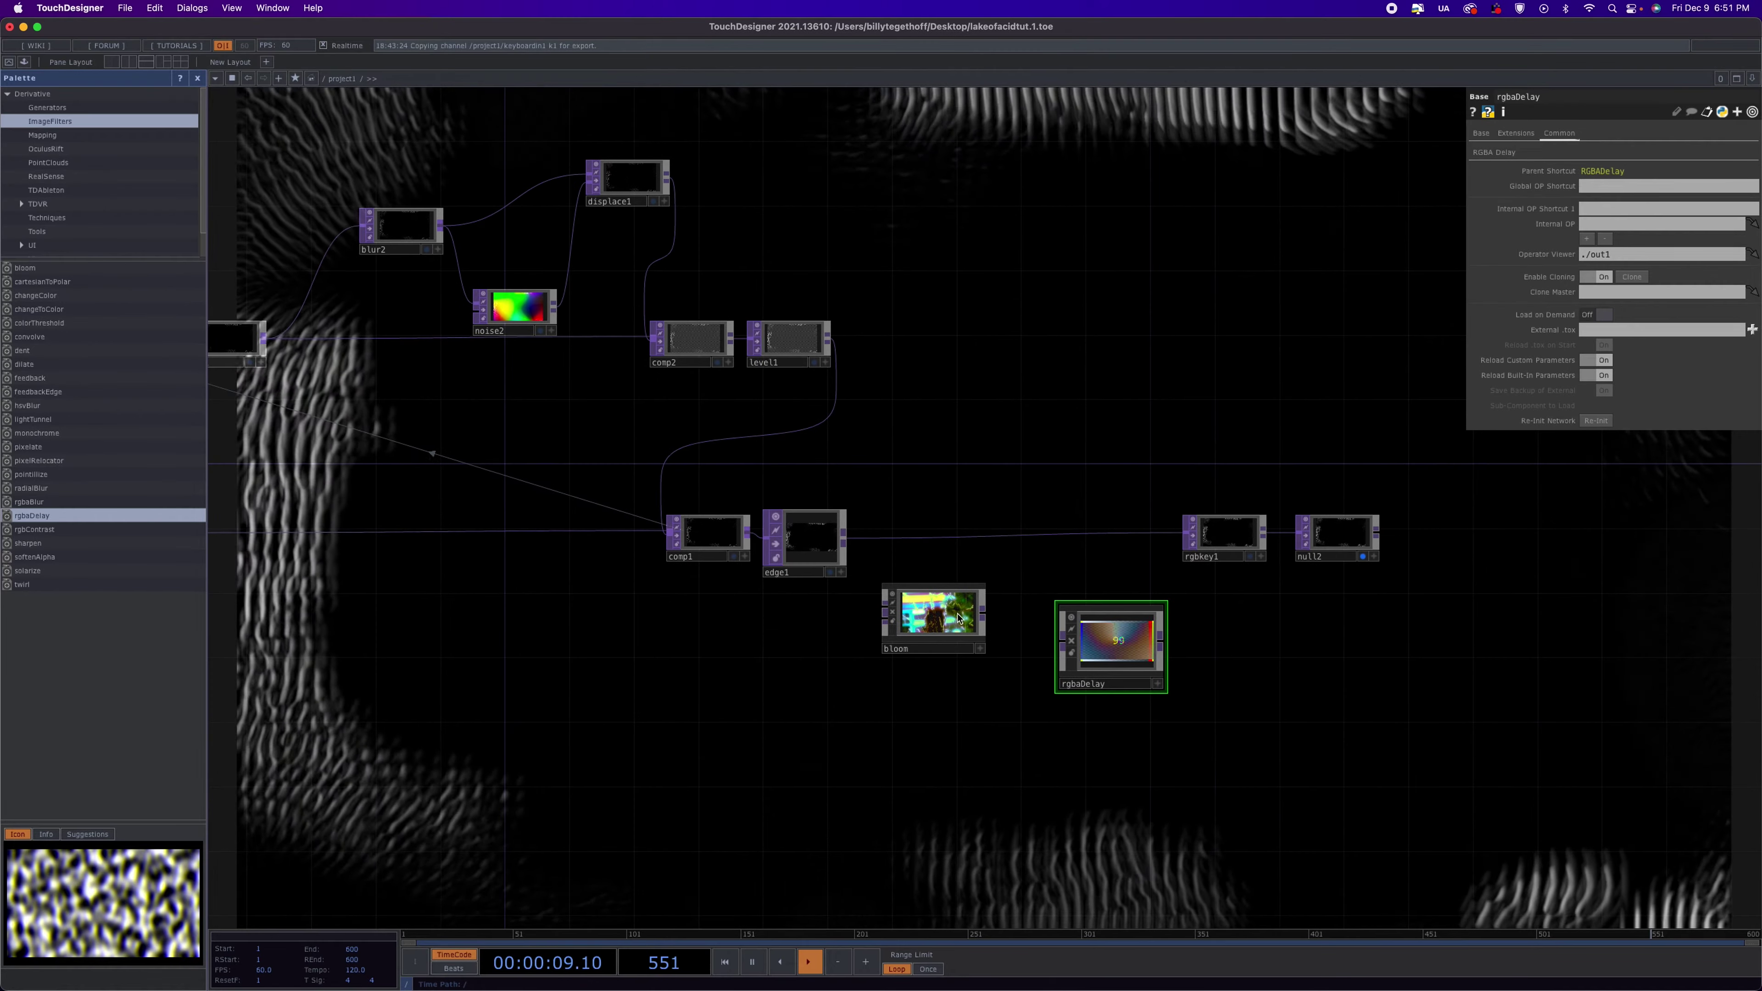
Wire edge1 into bloom, bloom into rgbaDelay, and bloom into rgbkey1 in place of edge1
left_click(934, 615)
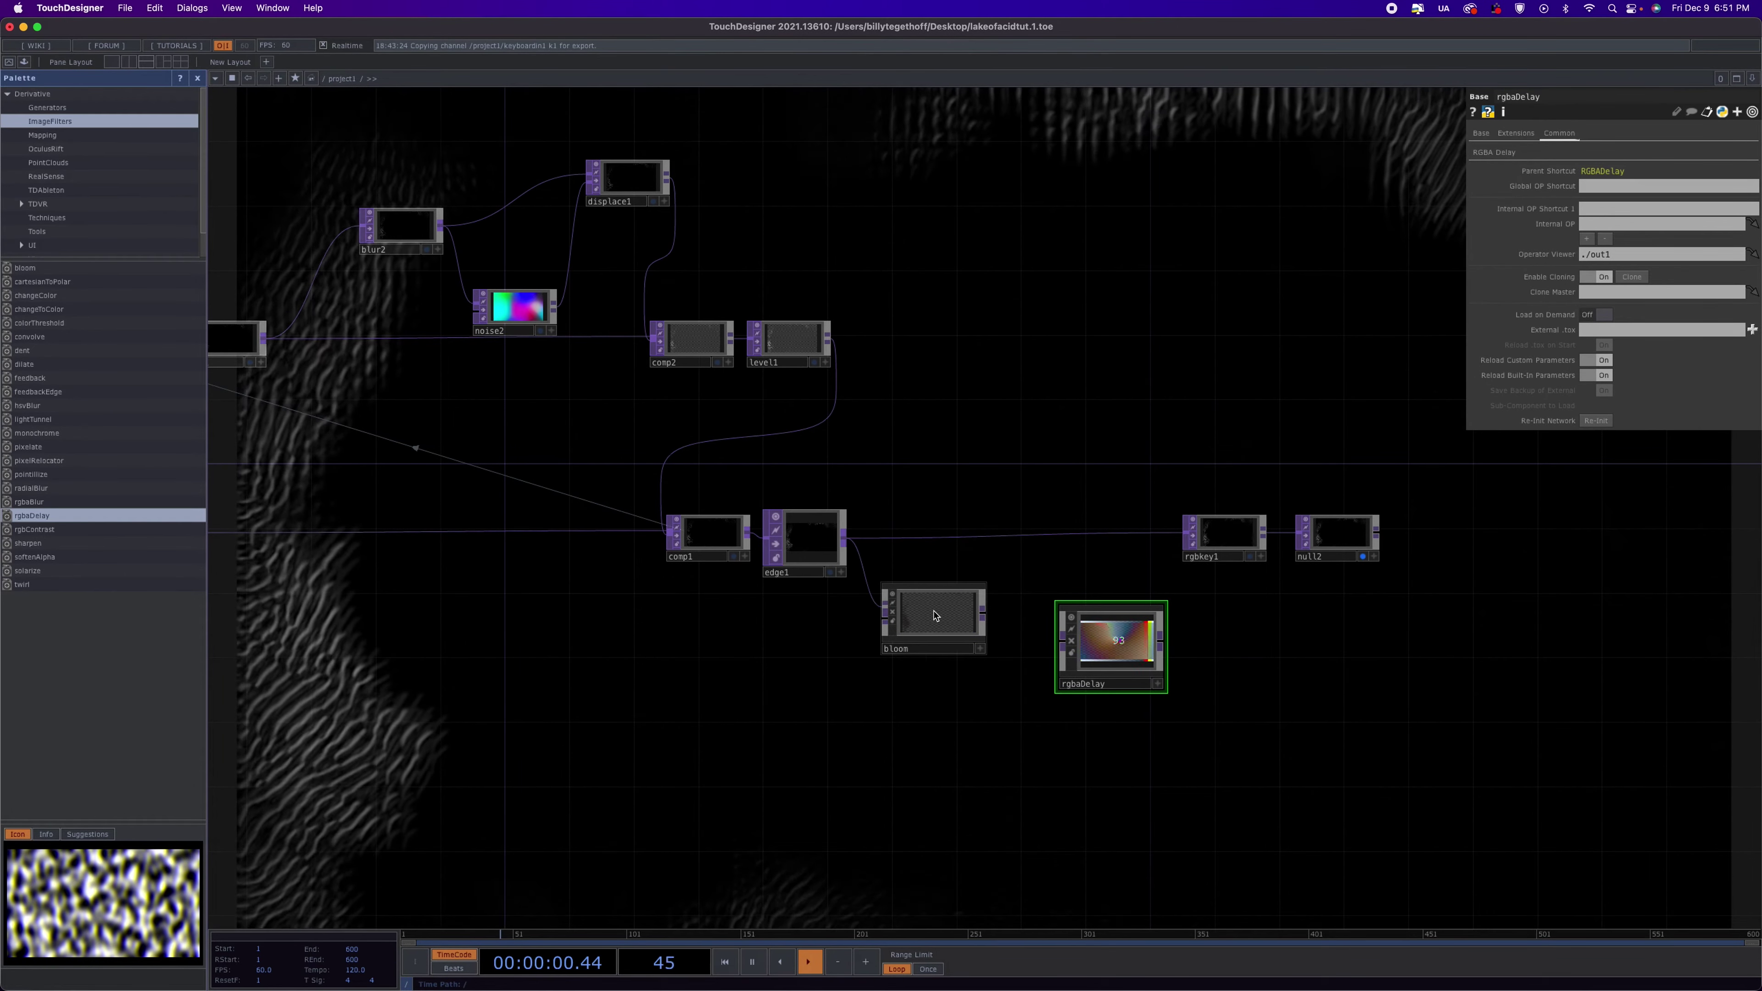
left_click(984, 615)
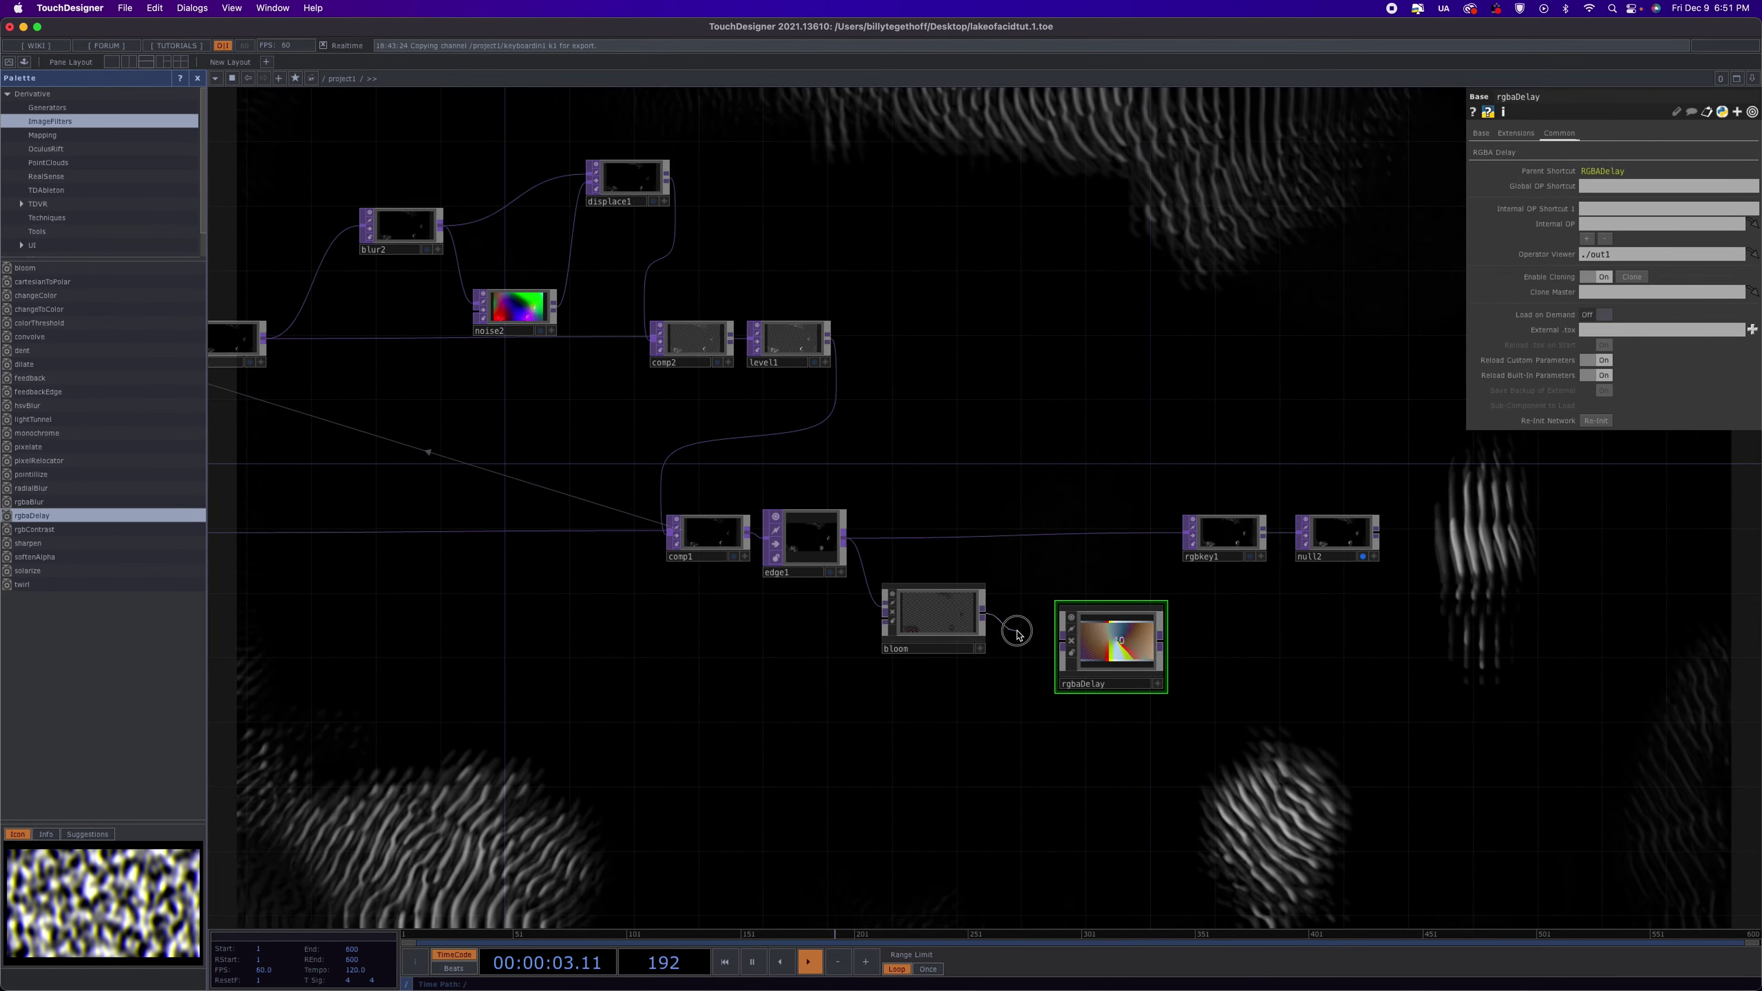
left_click(1110, 642)
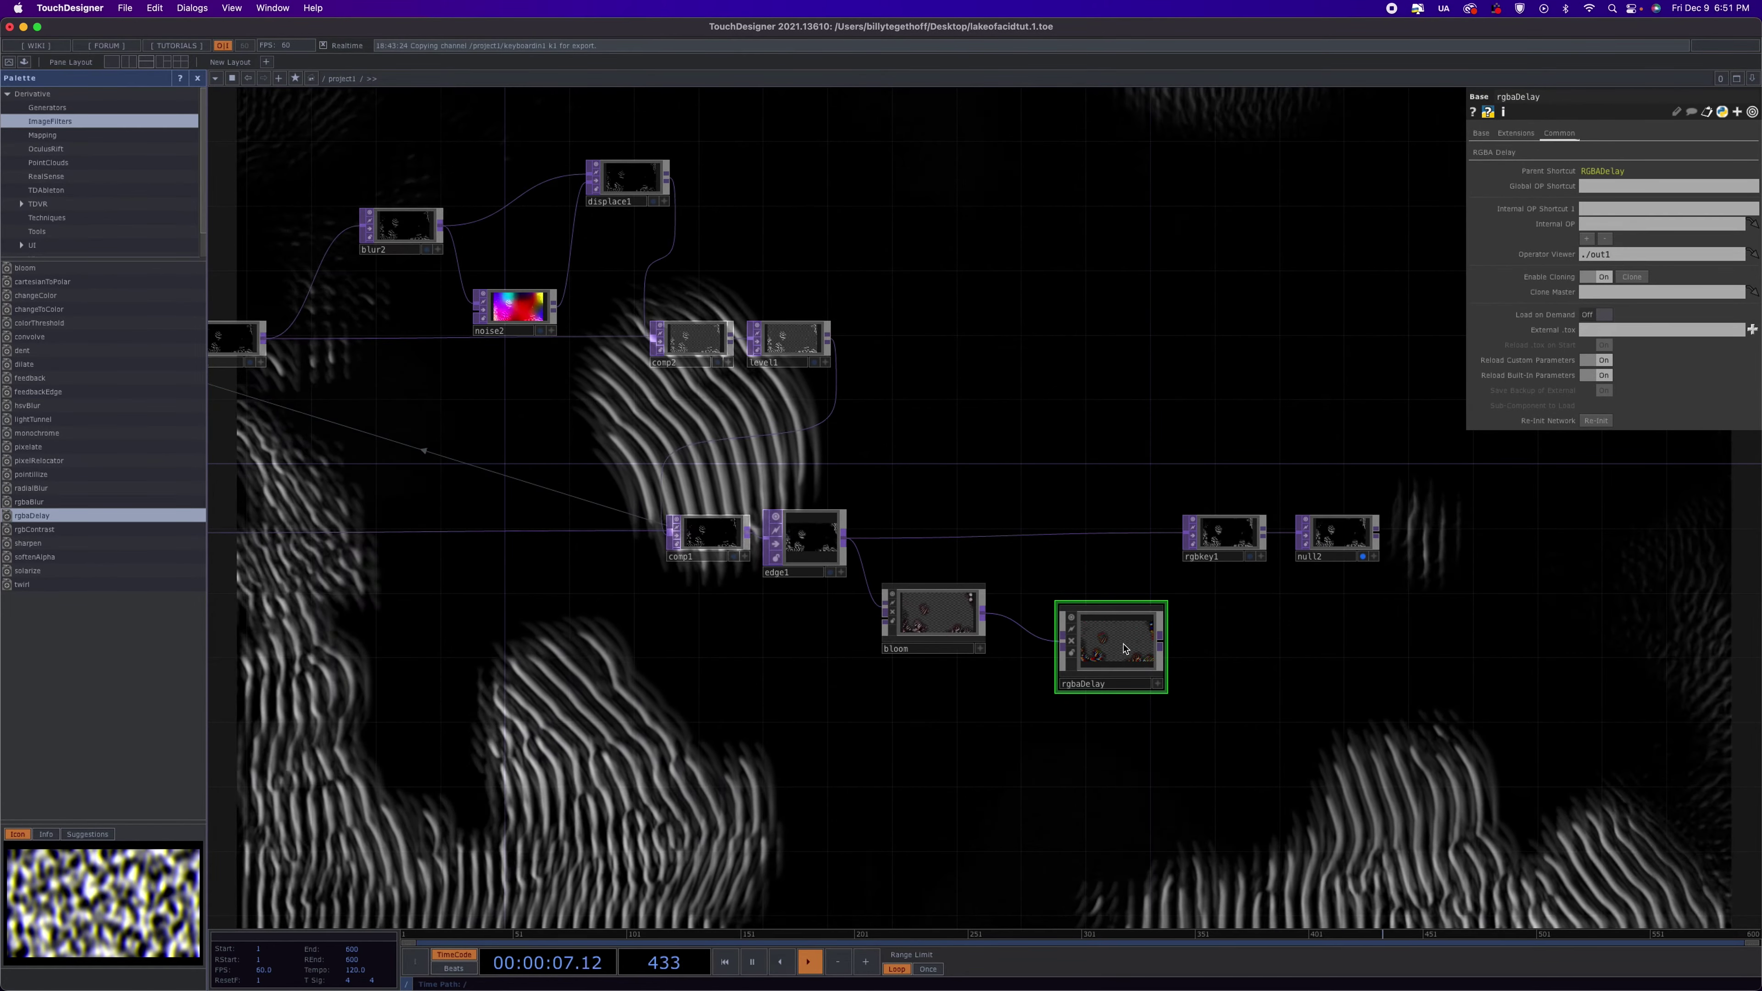
left_click(984, 615)
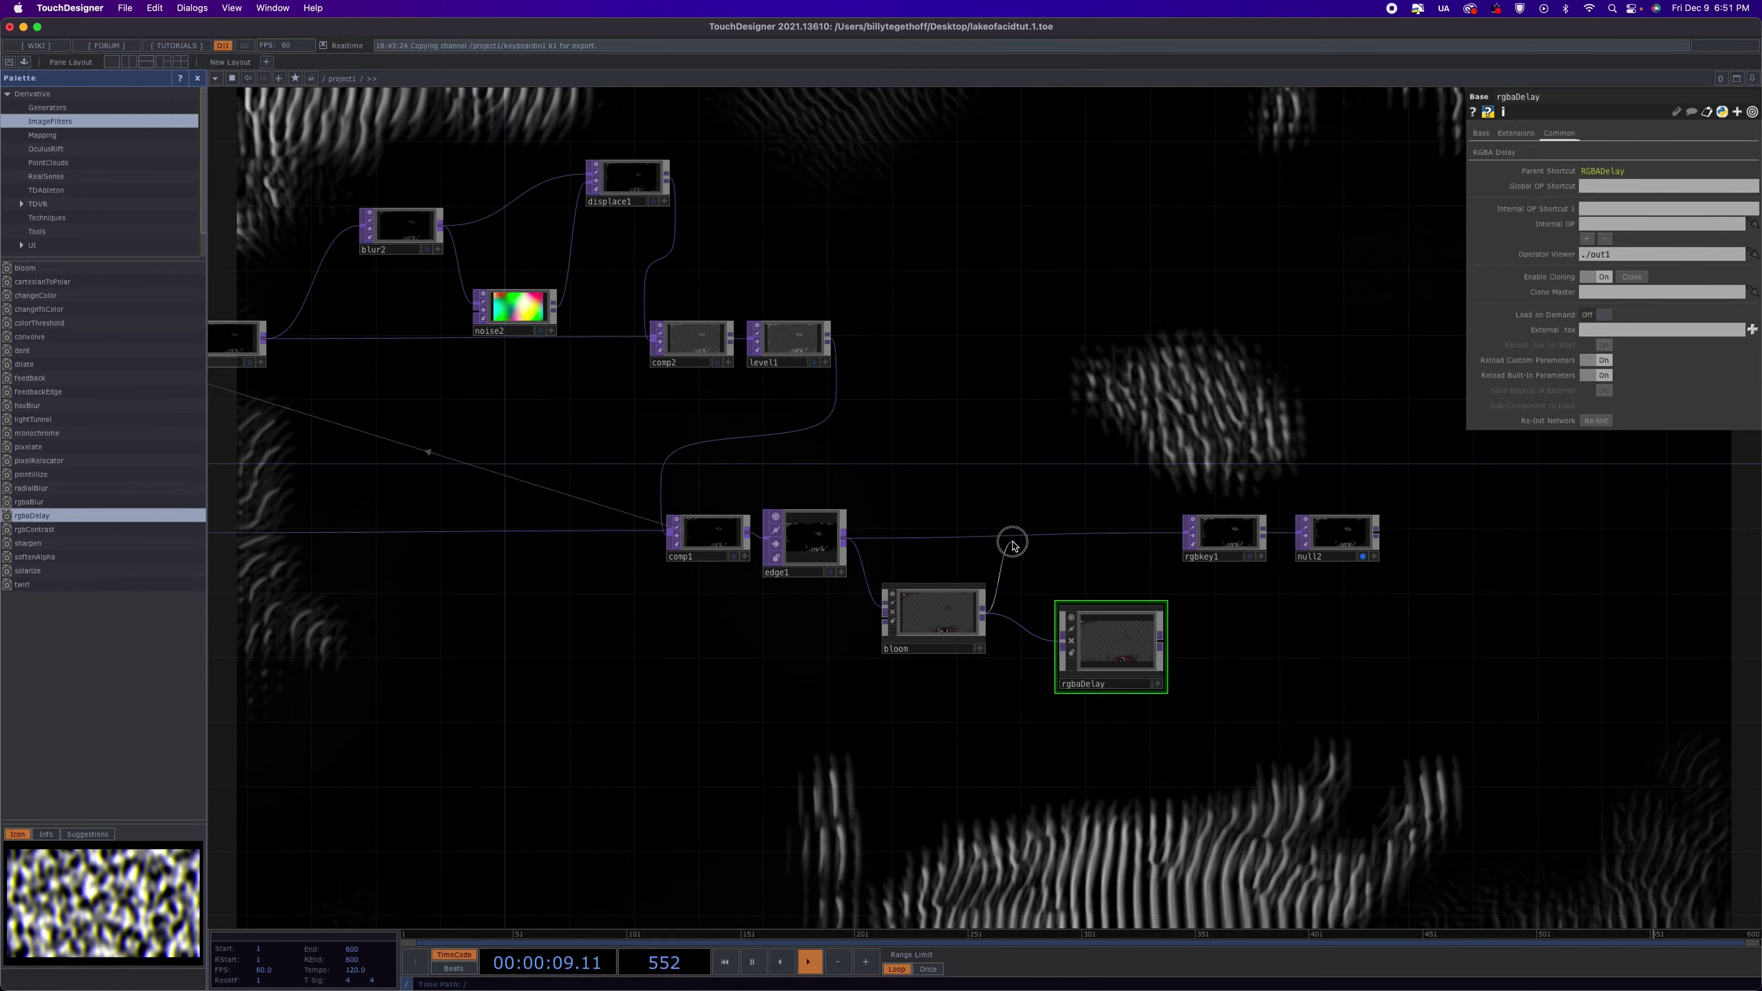
left_click(1011, 539)
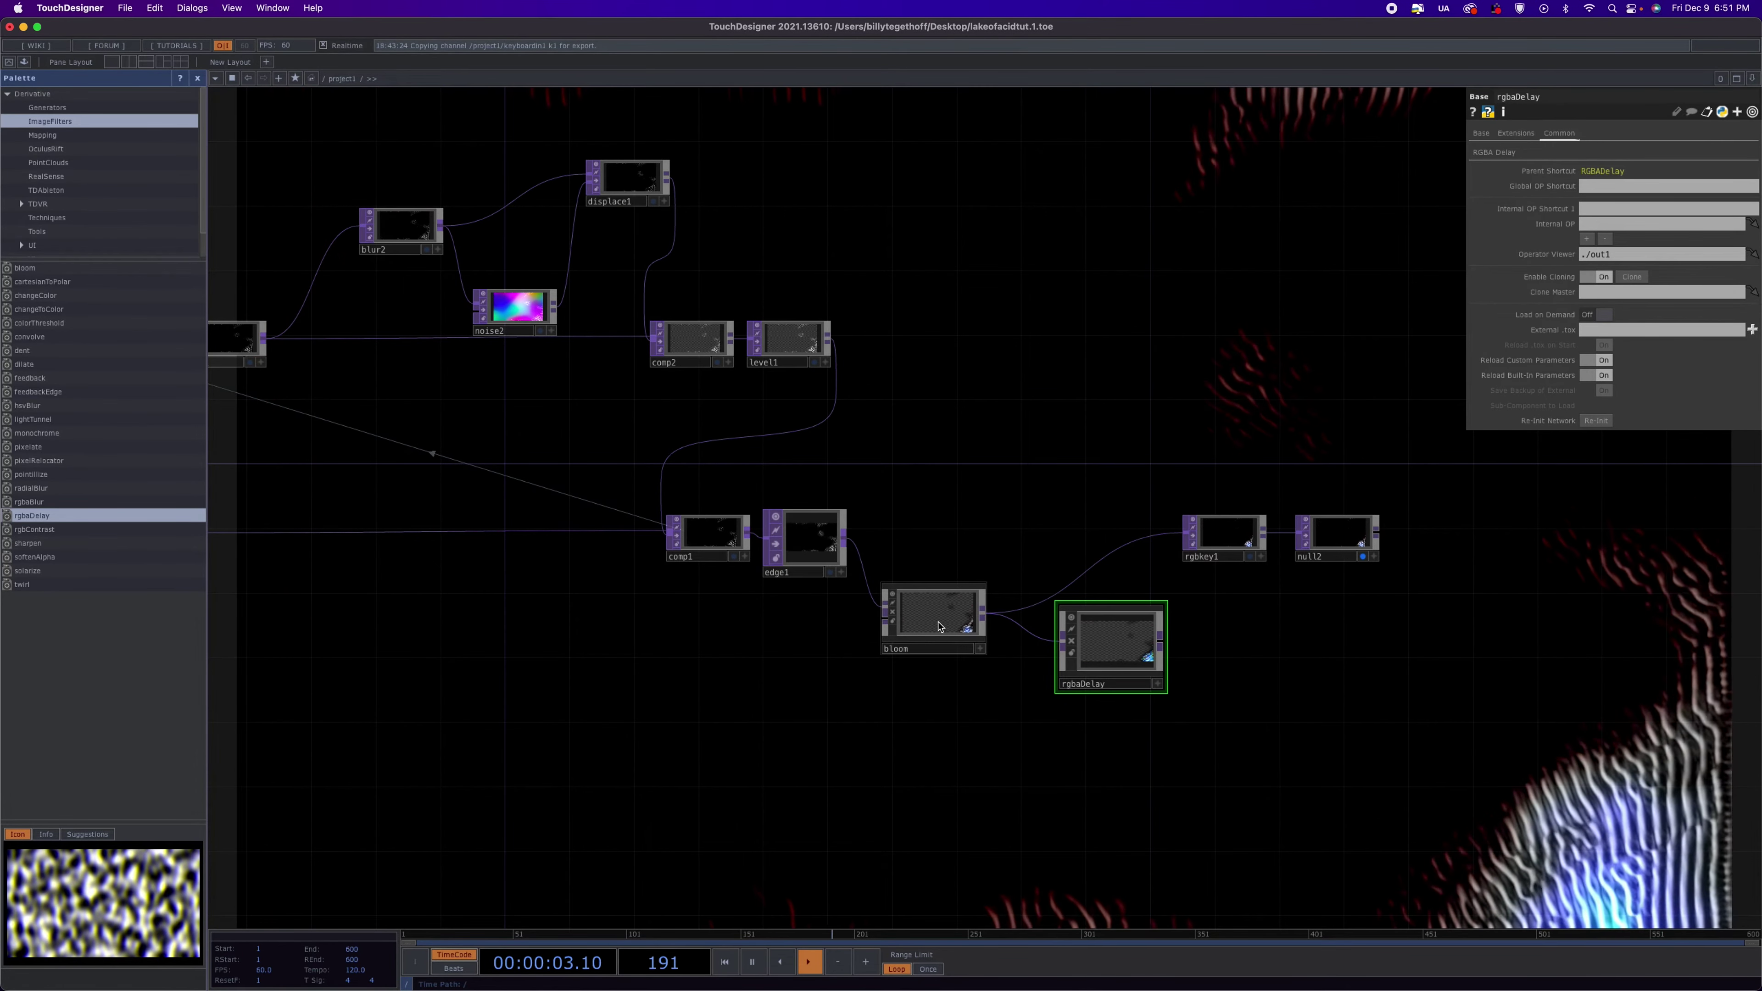
left_click(1484, 152)
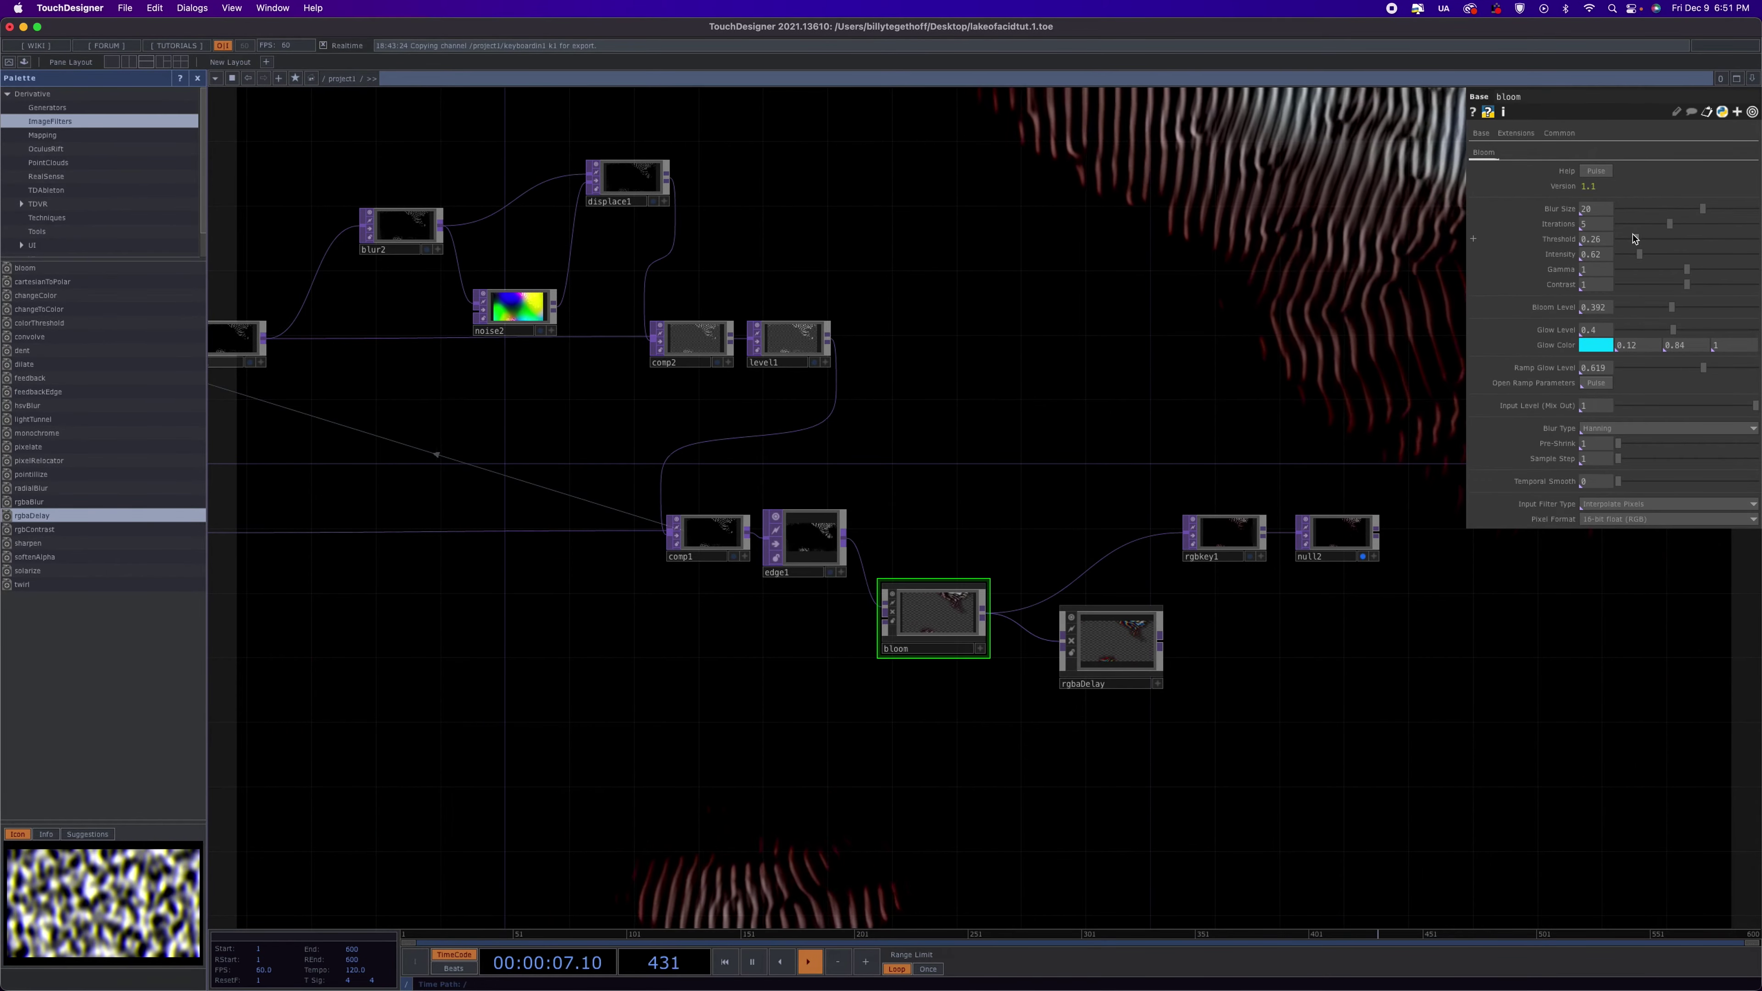
Lower the bloom's Threshold and Ramp Glow Level to 0, turning the glow cyan
left_click_drag(1635, 240, 1608, 240)
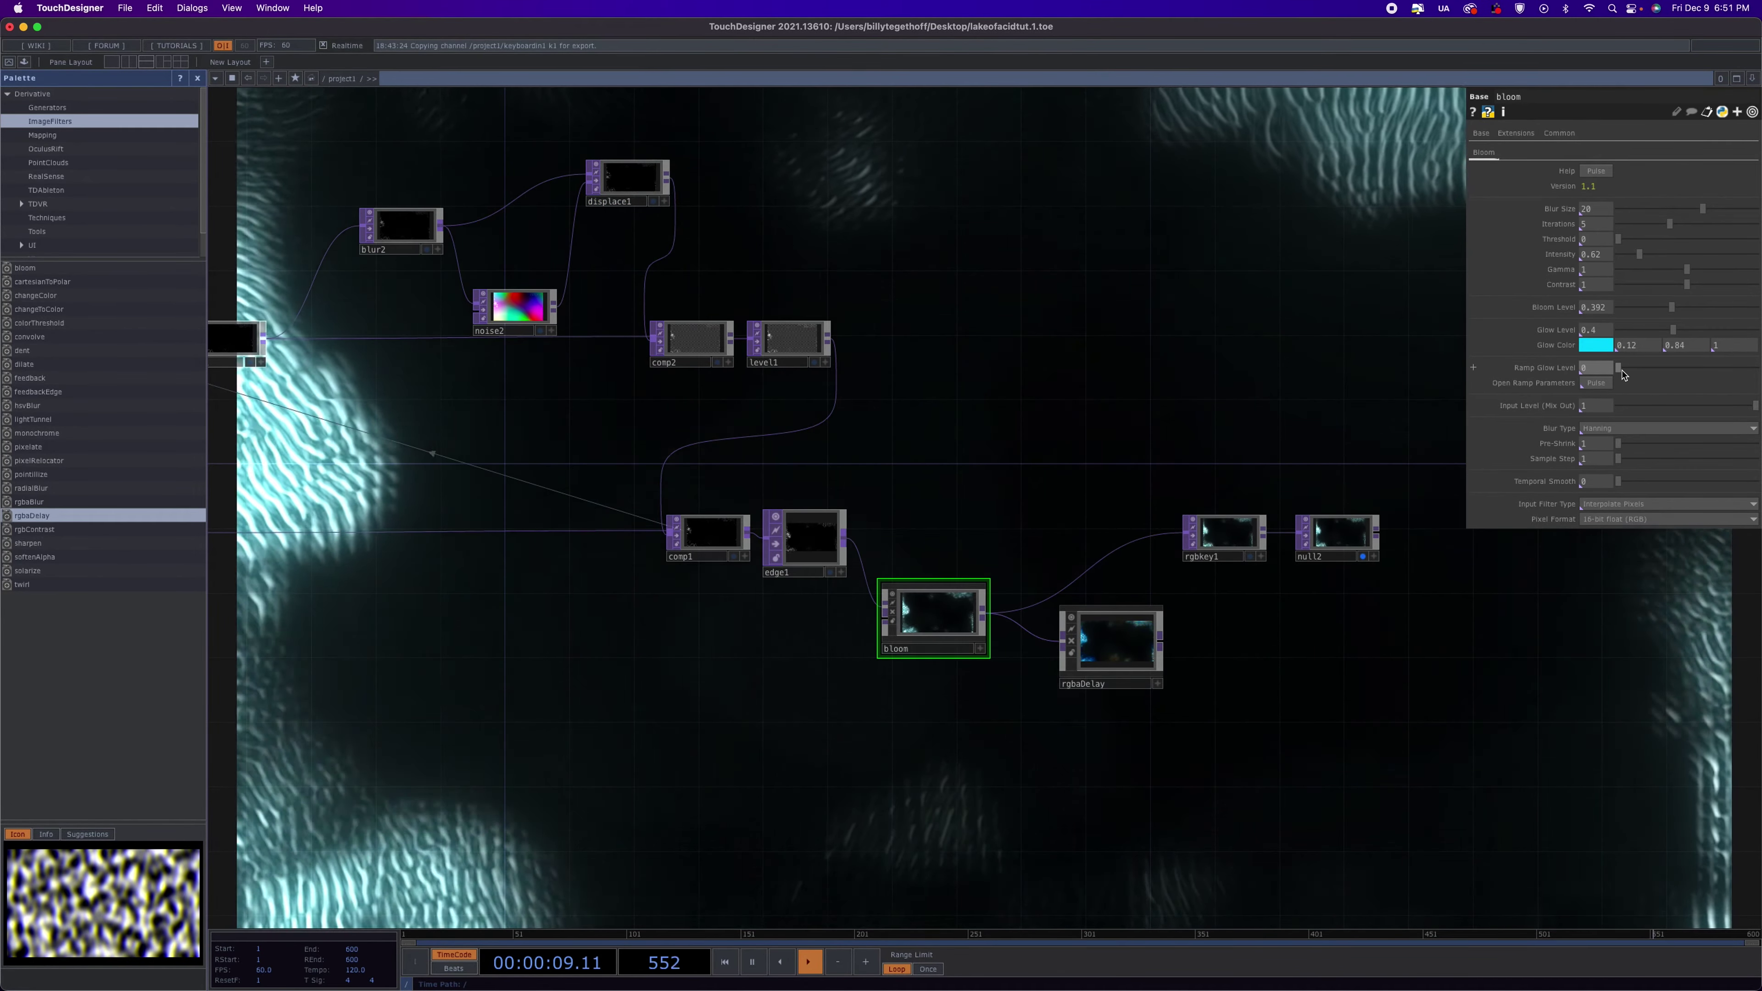
left_click(1594, 383)
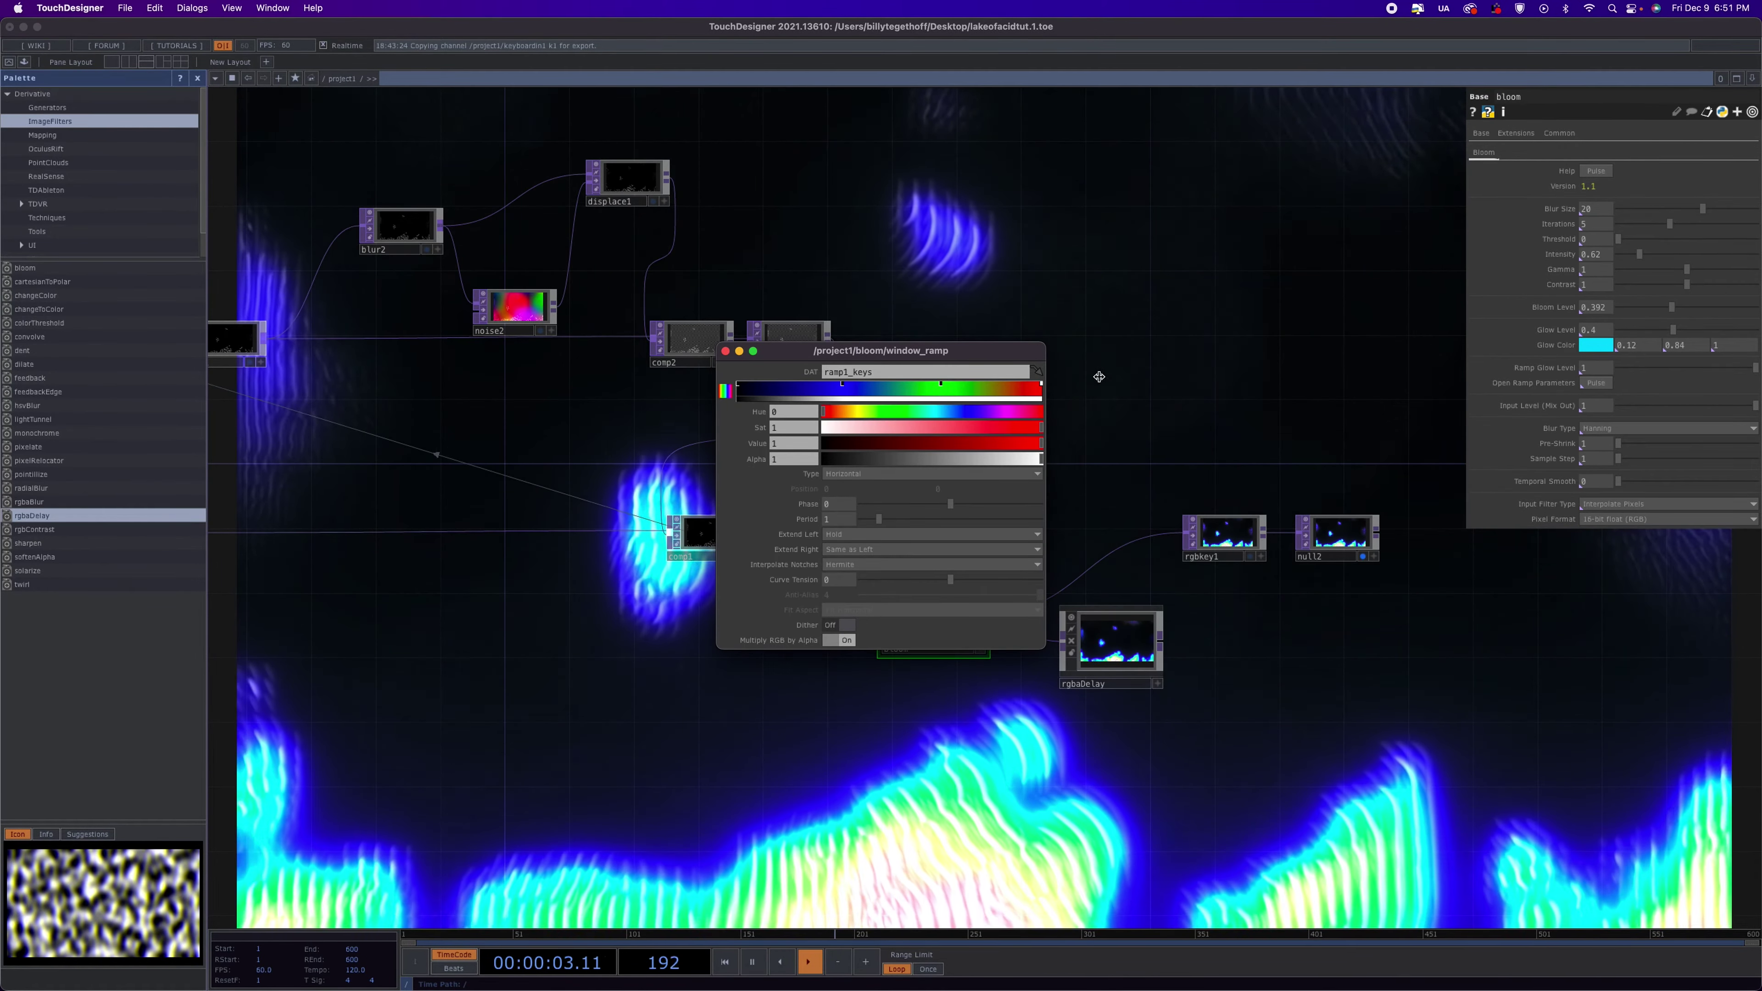
left_click(1537, 251)
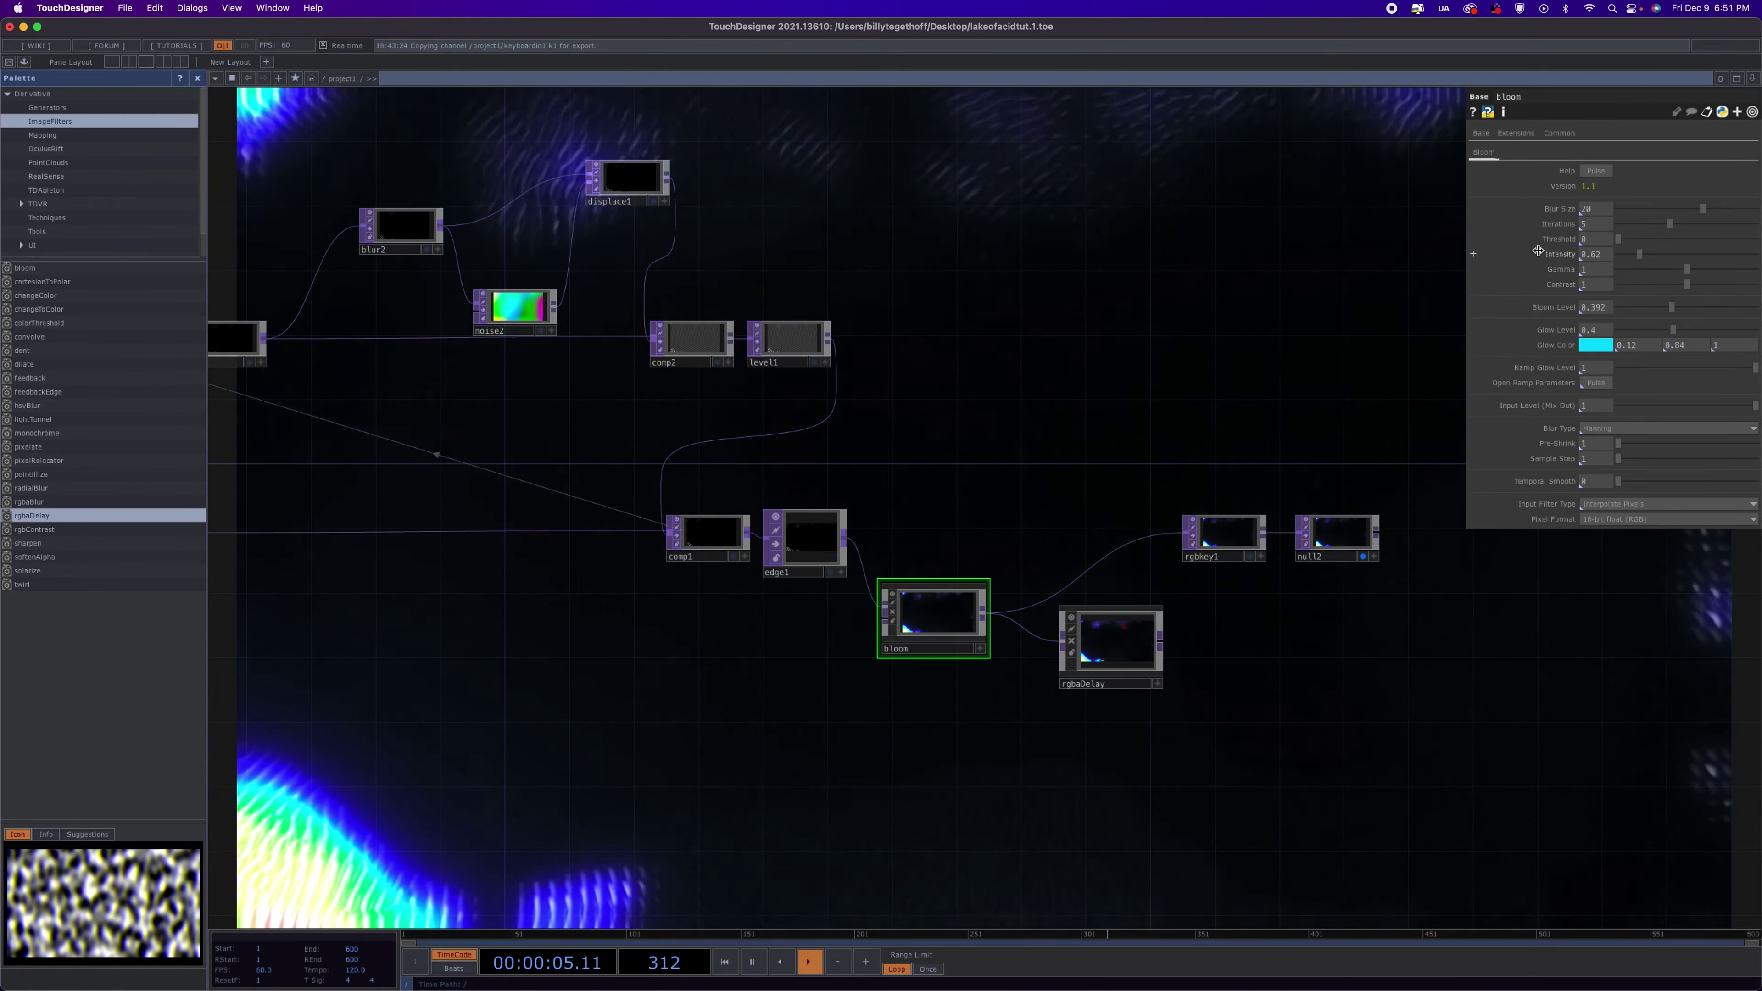
left_click(1626, 377)
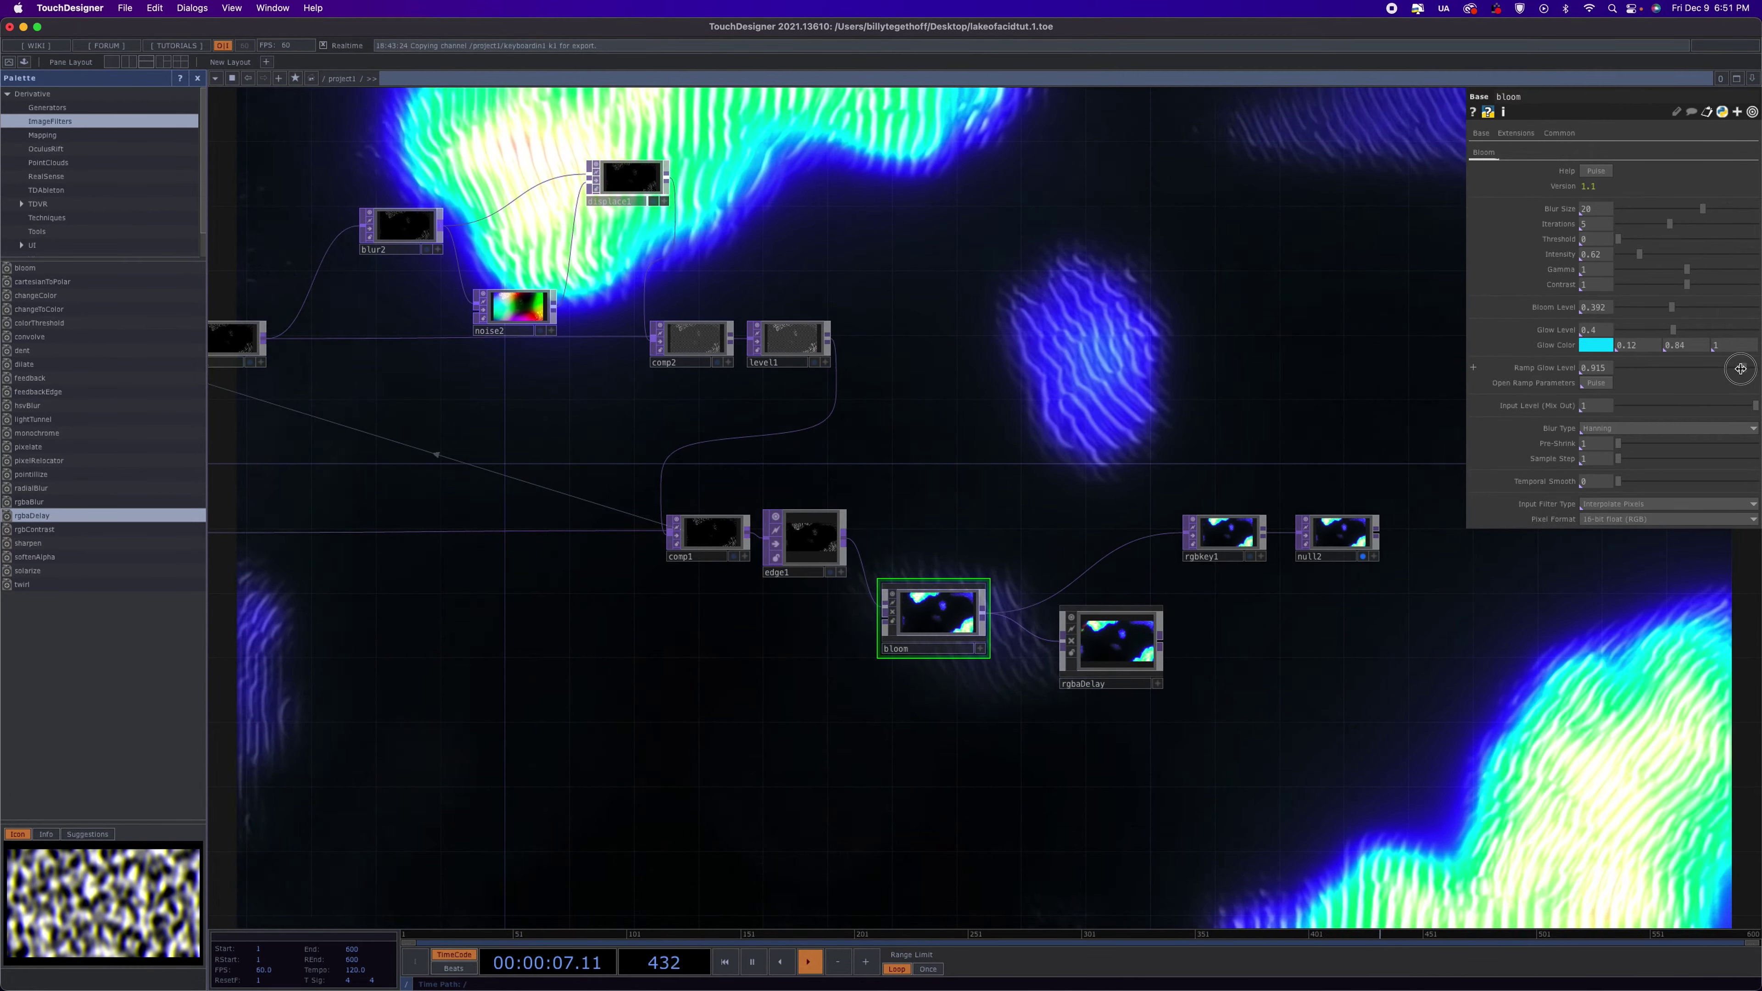
left_click_drag(1627, 377, 1532, 364)
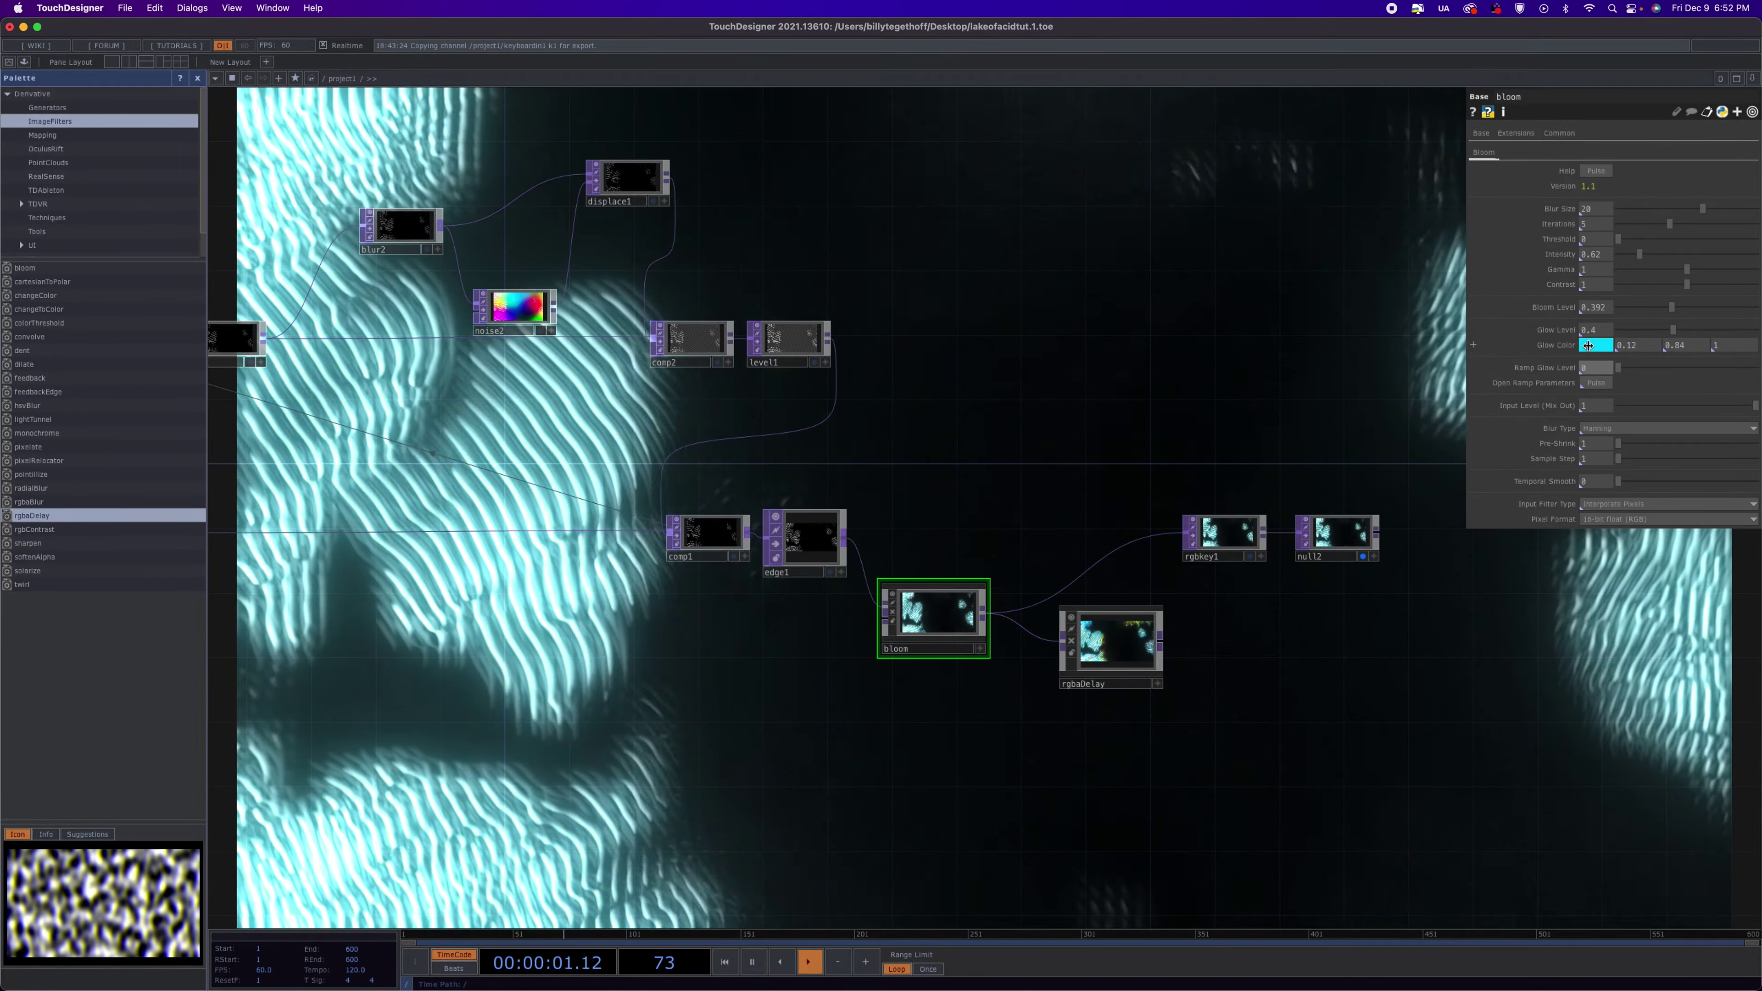
Set the bloom's Glow Color to pure red after trying orange and pink
left_click(1588, 345)
left_click(1573, 279)
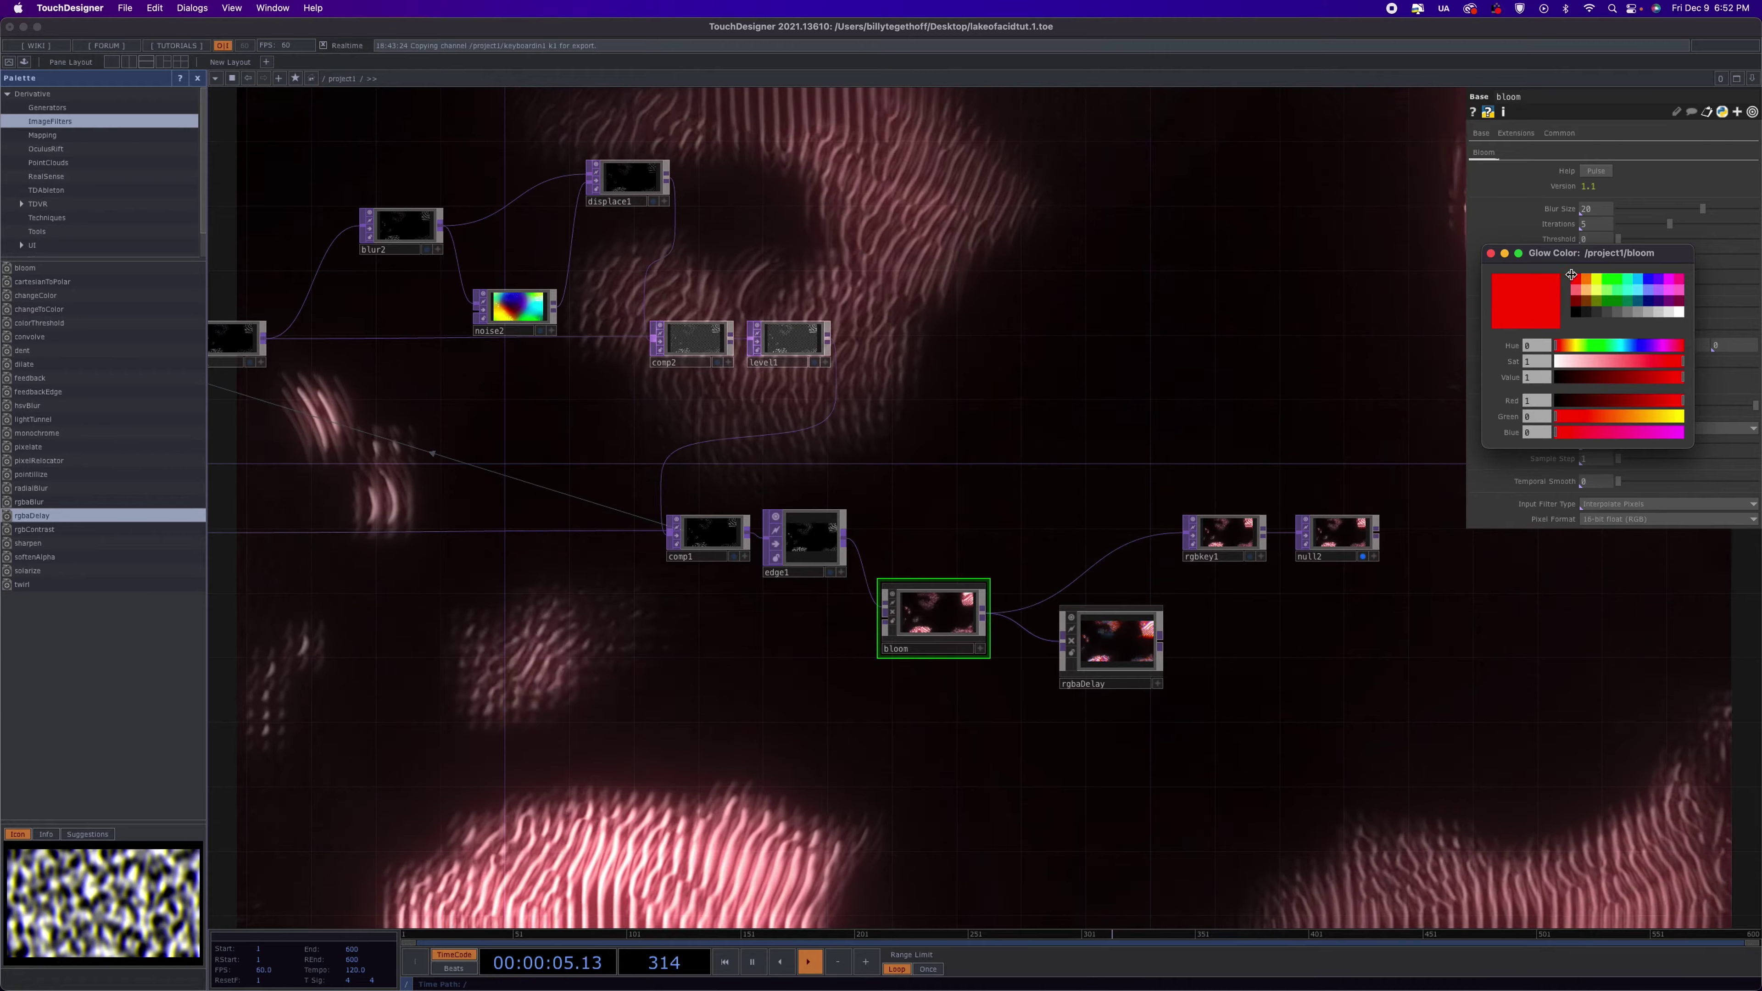
left_click(1587, 288)
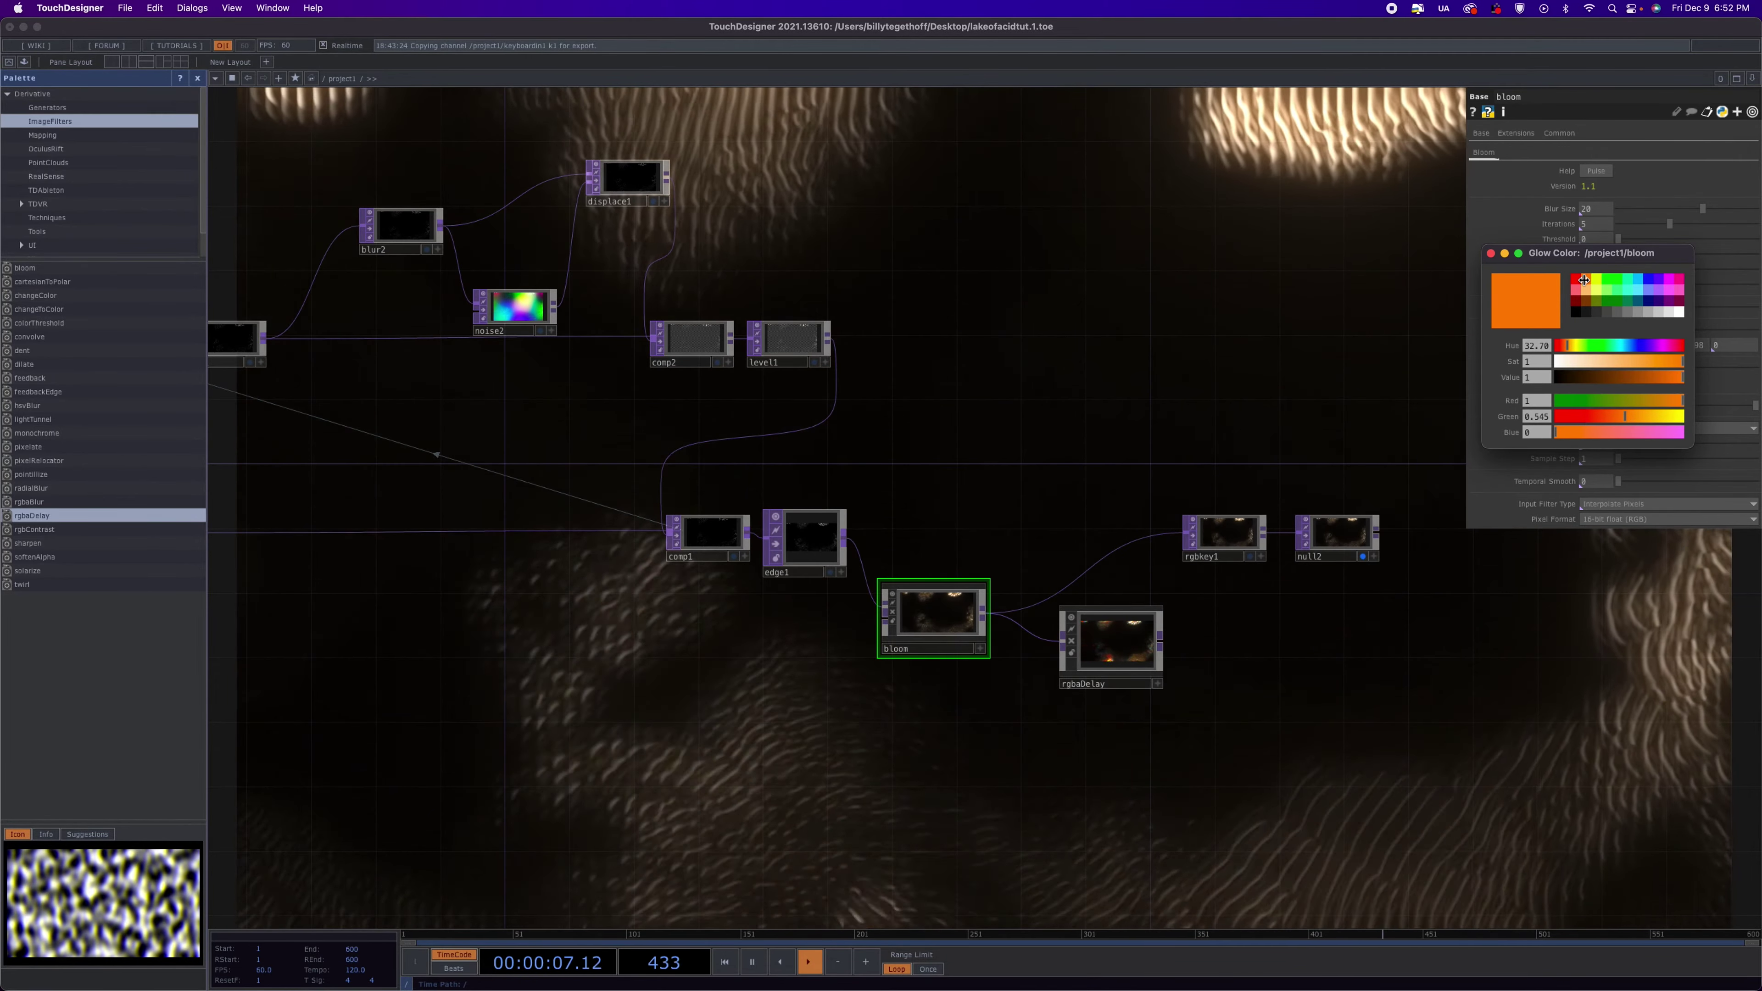
left_click(1587, 276)
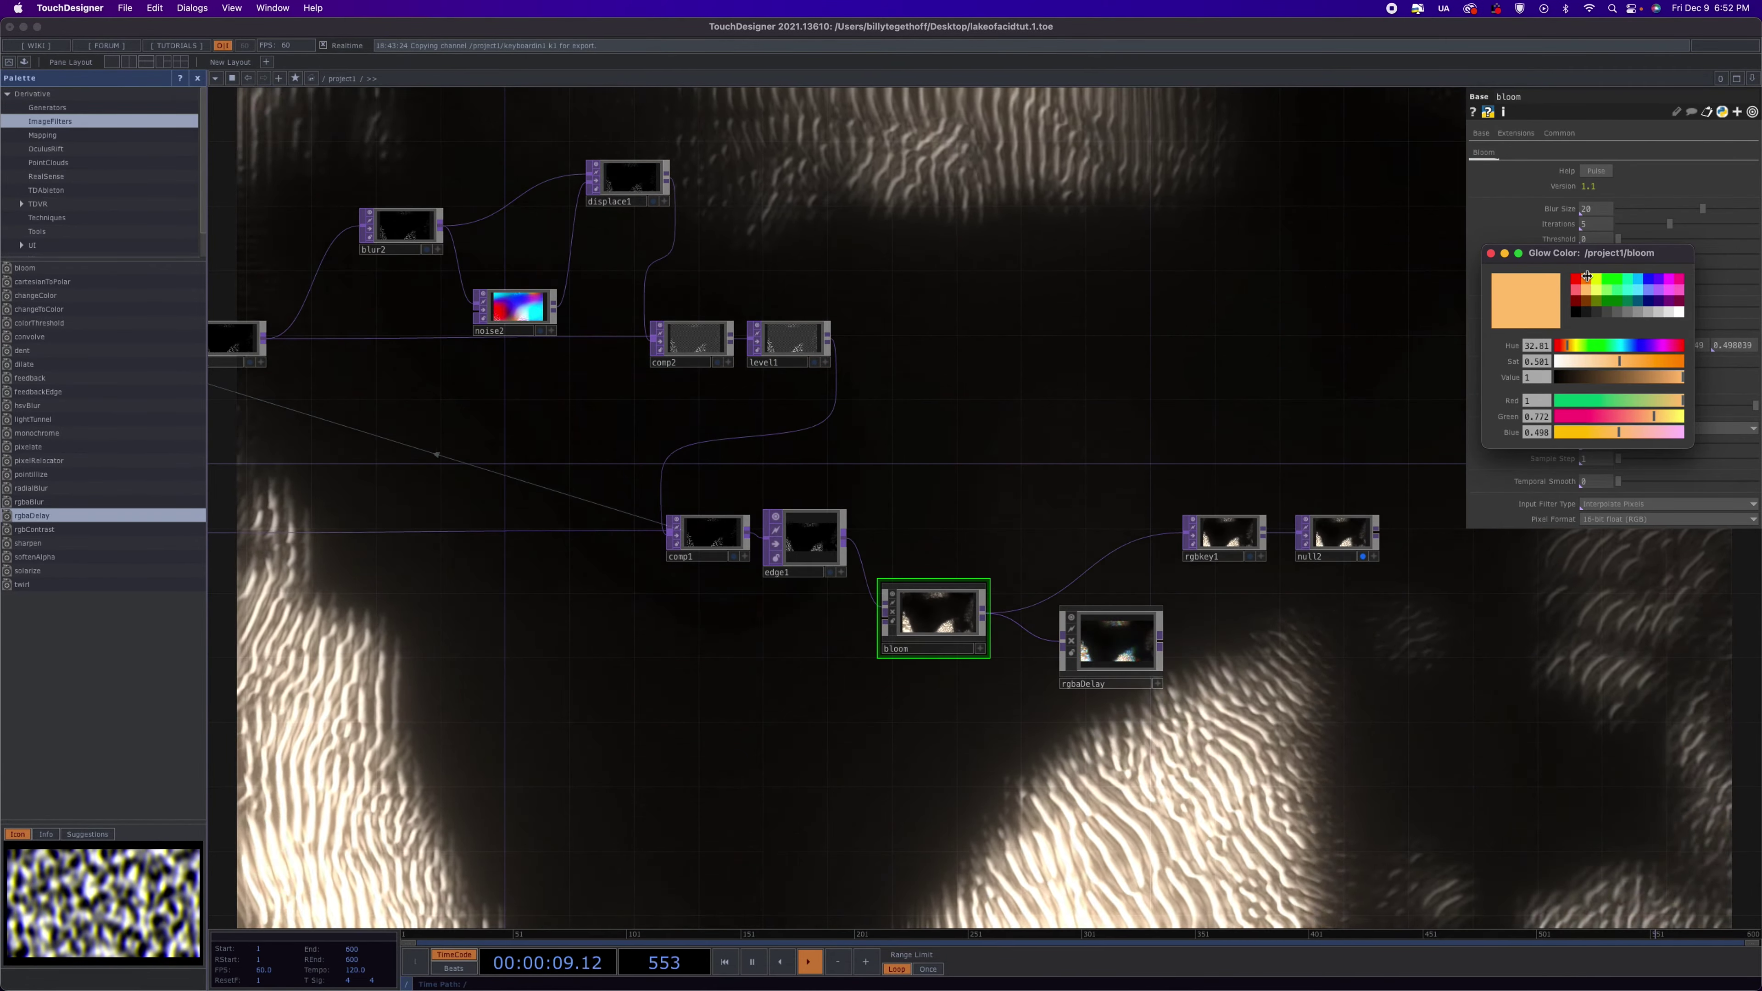
left_click(1587, 277)
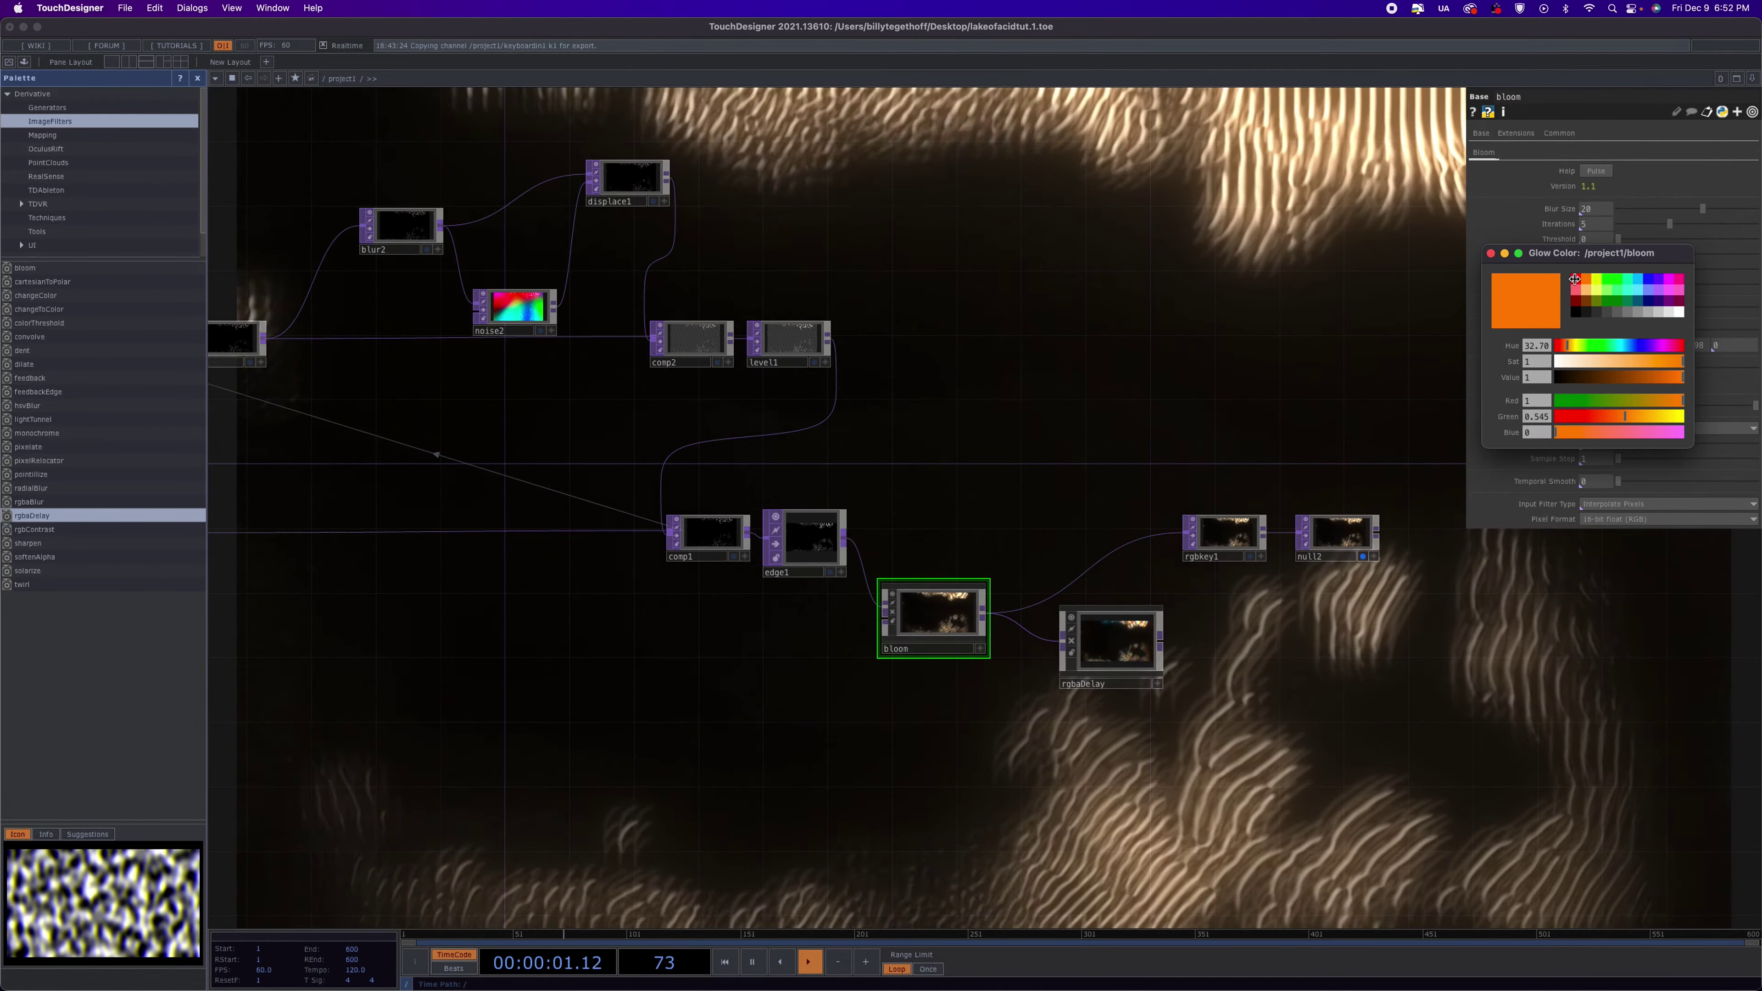
left_click(1575, 280)
left_click(1575, 288)
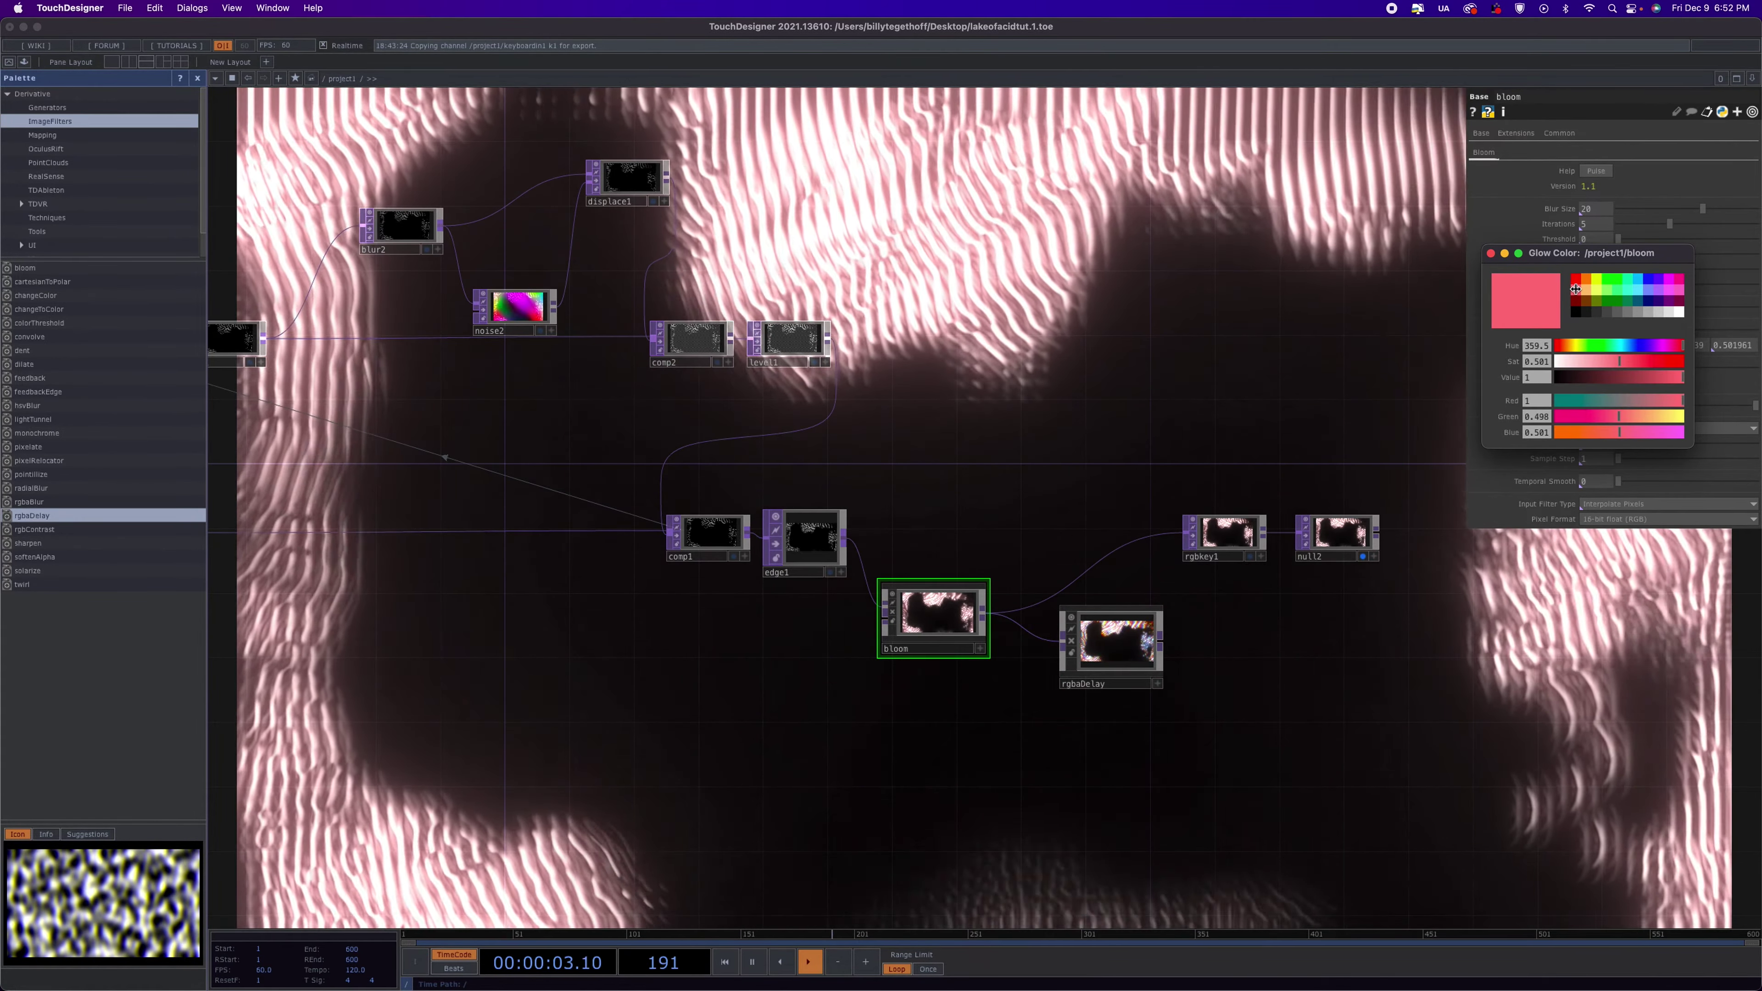
left_click(1575, 280)
Set the bloom's Input Level mix to 0.99 and feed rgbaDelay into rgbkey1
left_click(1490, 253)
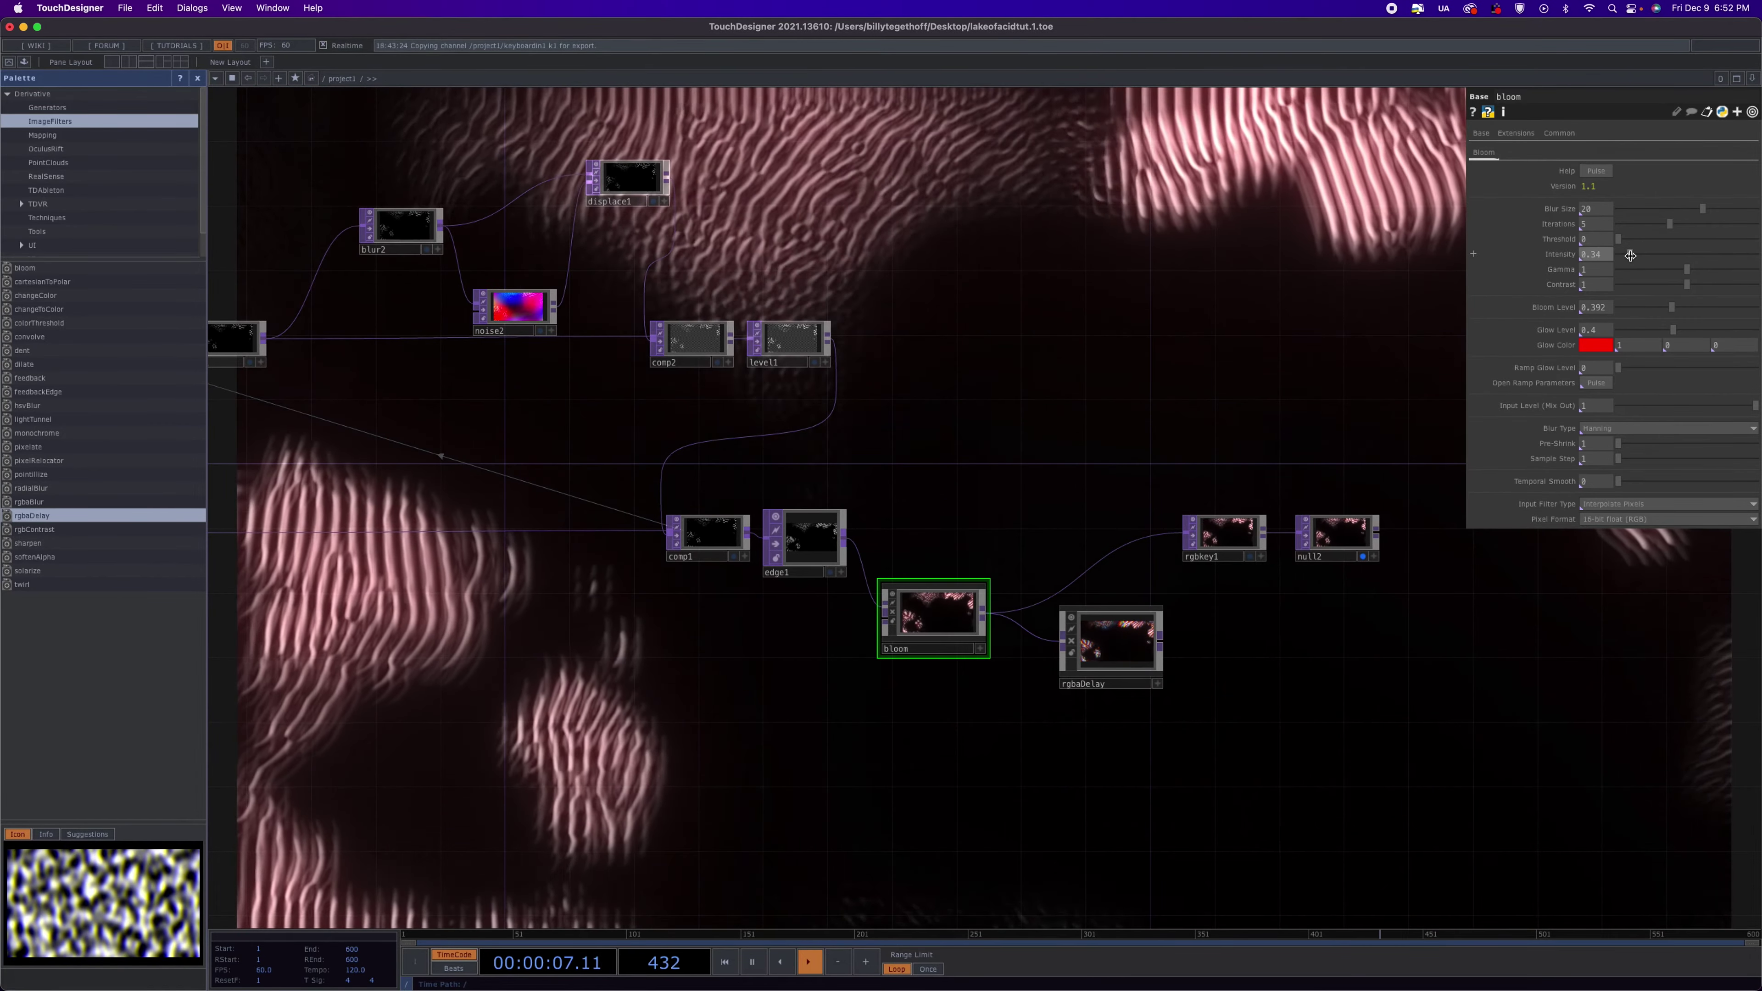
left_click(1755, 407)
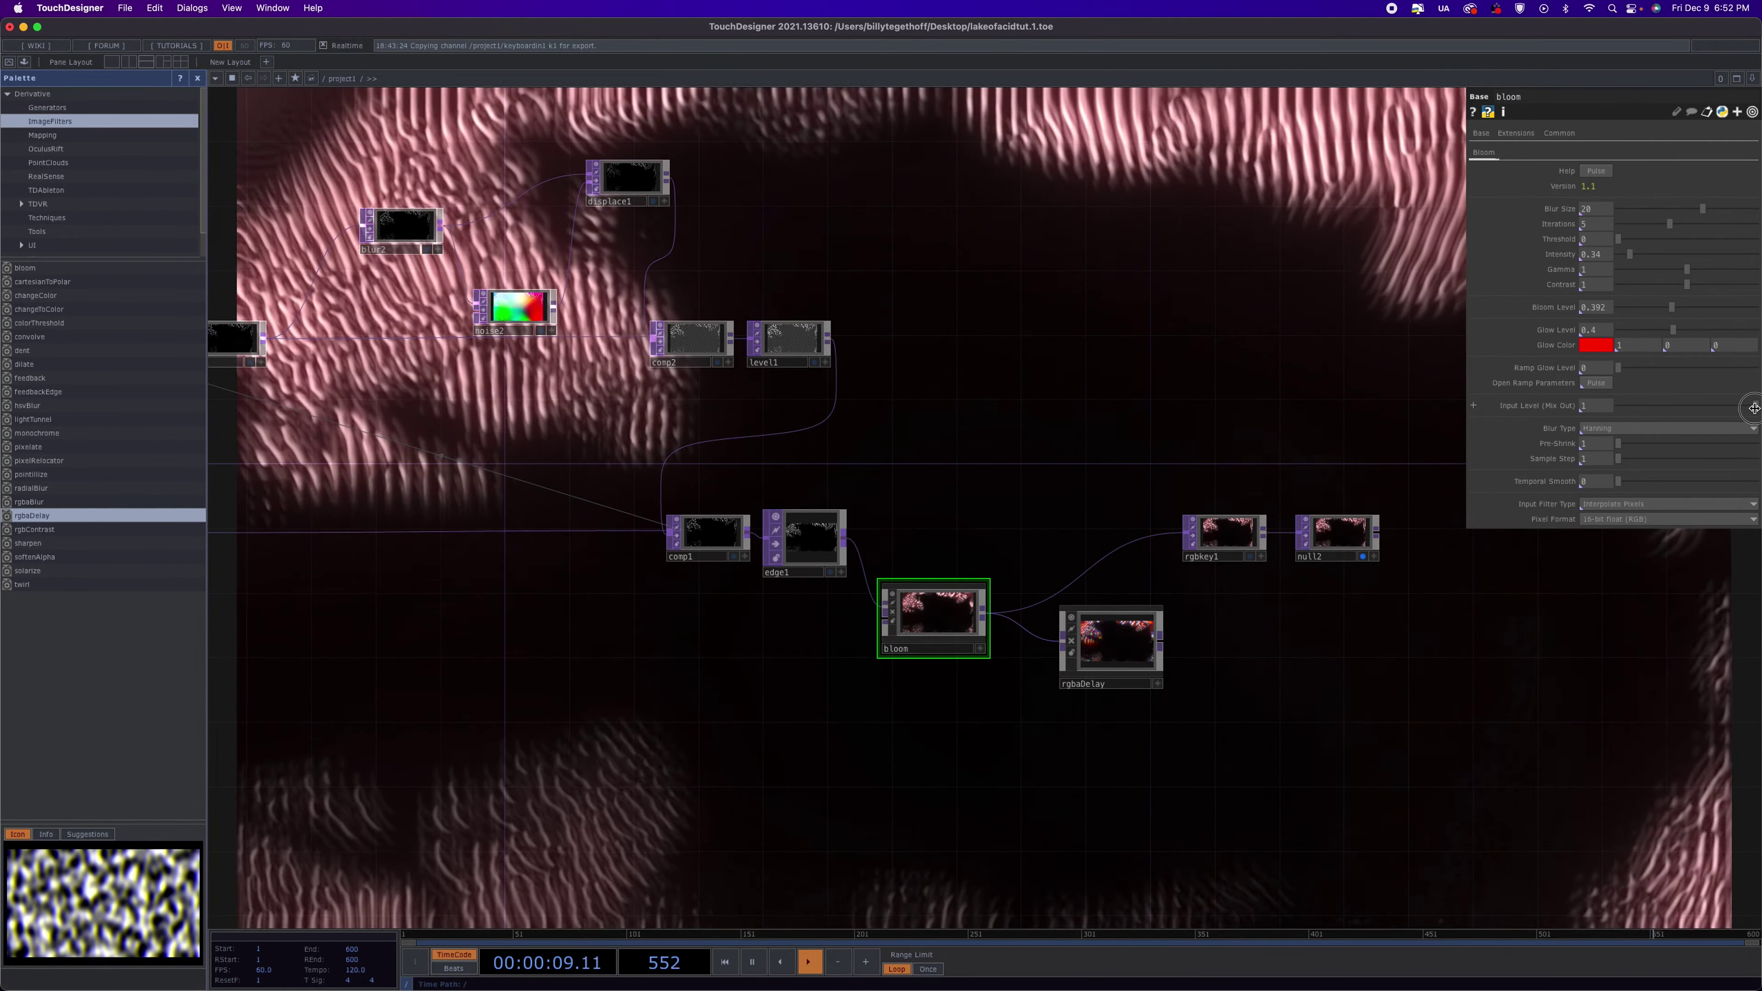
left_click_drag(1160, 639, 1122, 553)
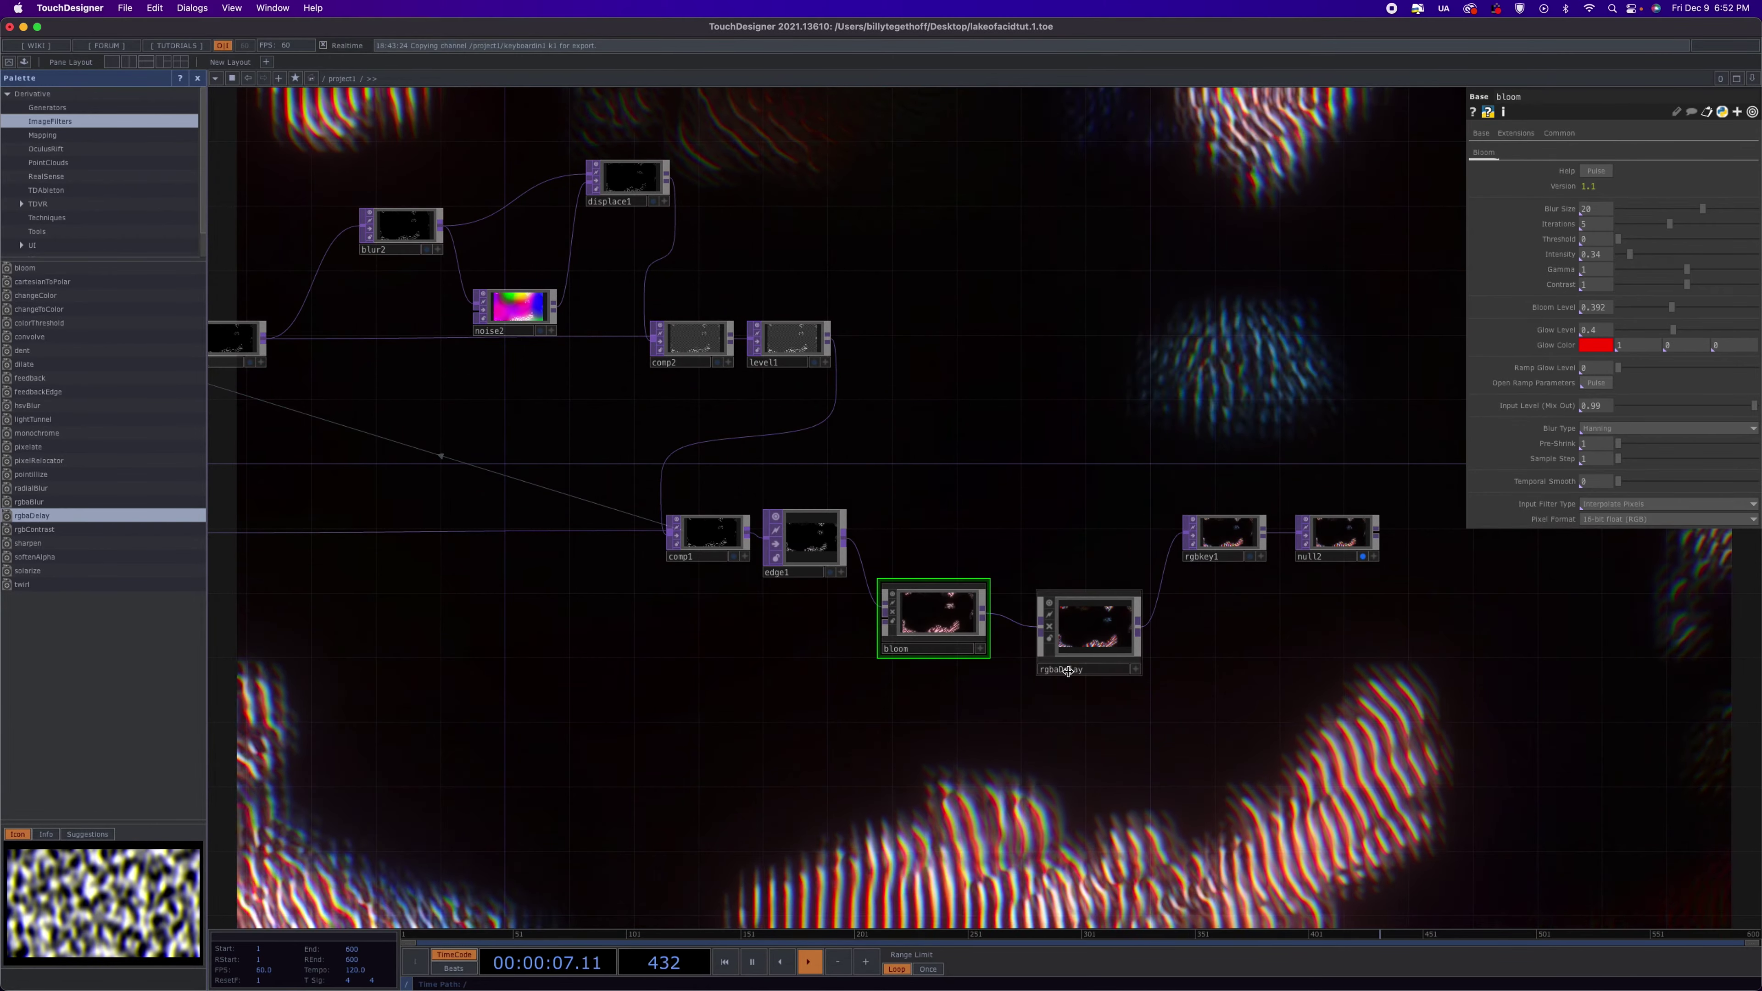
Set rgbaDelay's Blue Delay to -4 and Red Delay to -16
left_click(1090, 624)
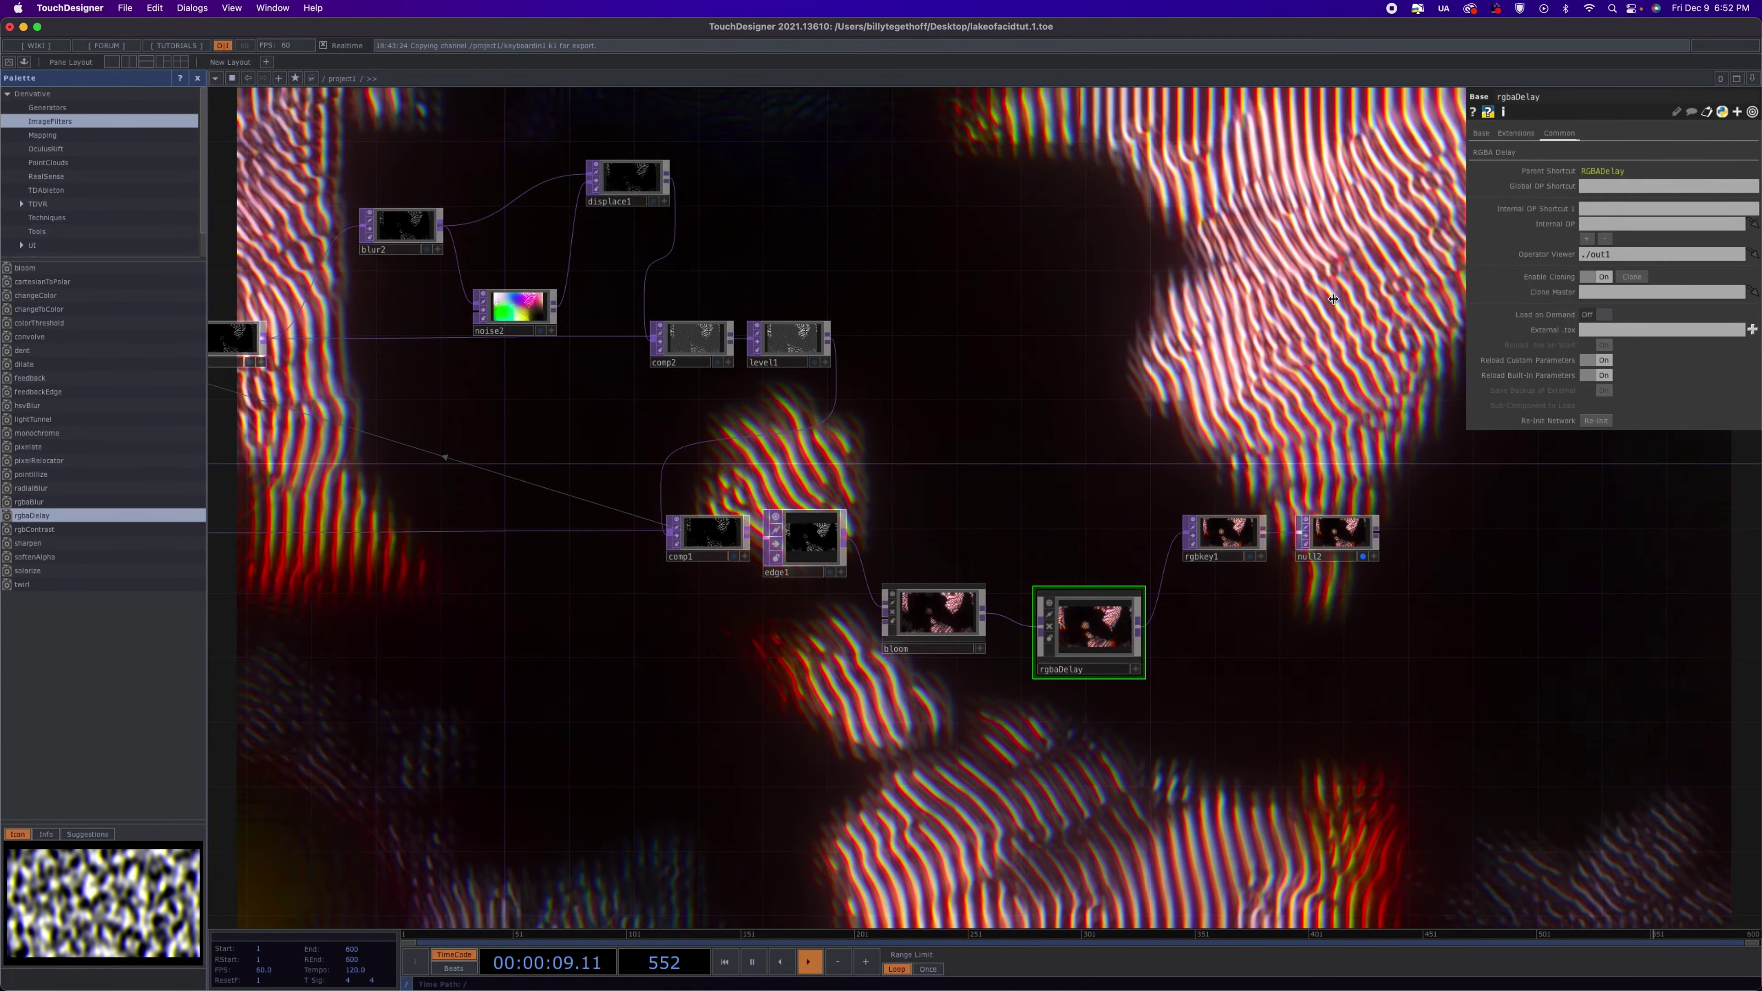
left_click(1494, 152)
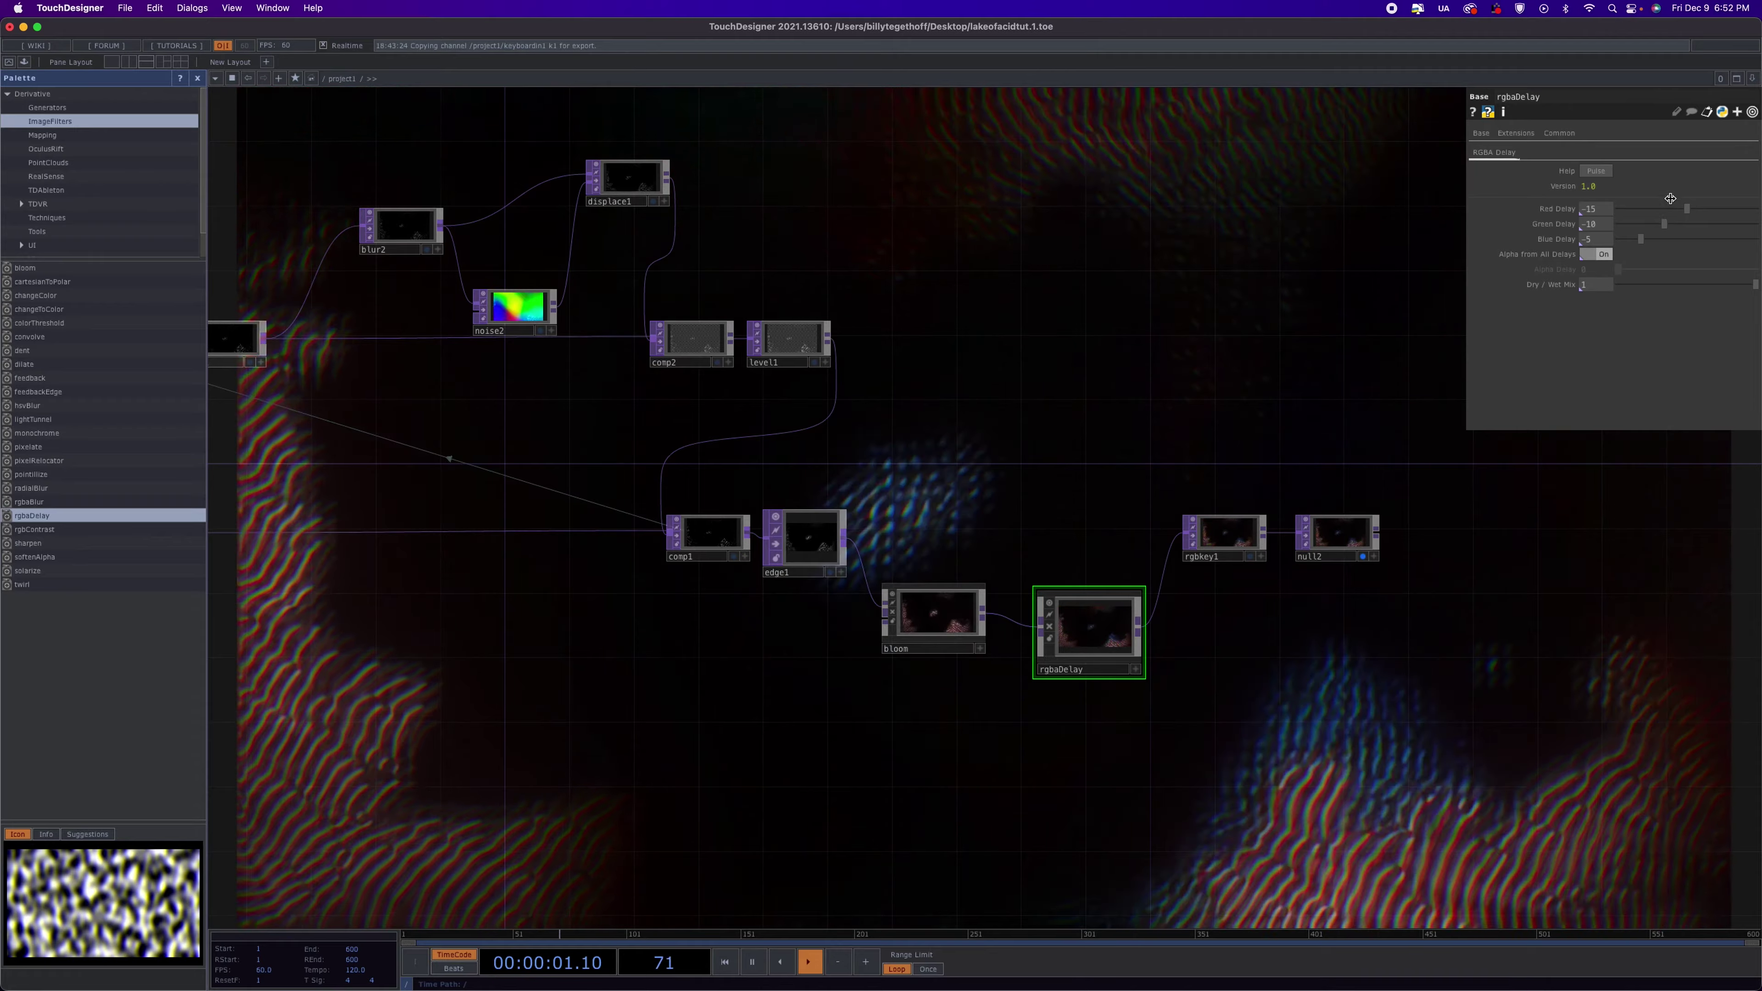
left_click_drag(1641, 240, 1668, 223)
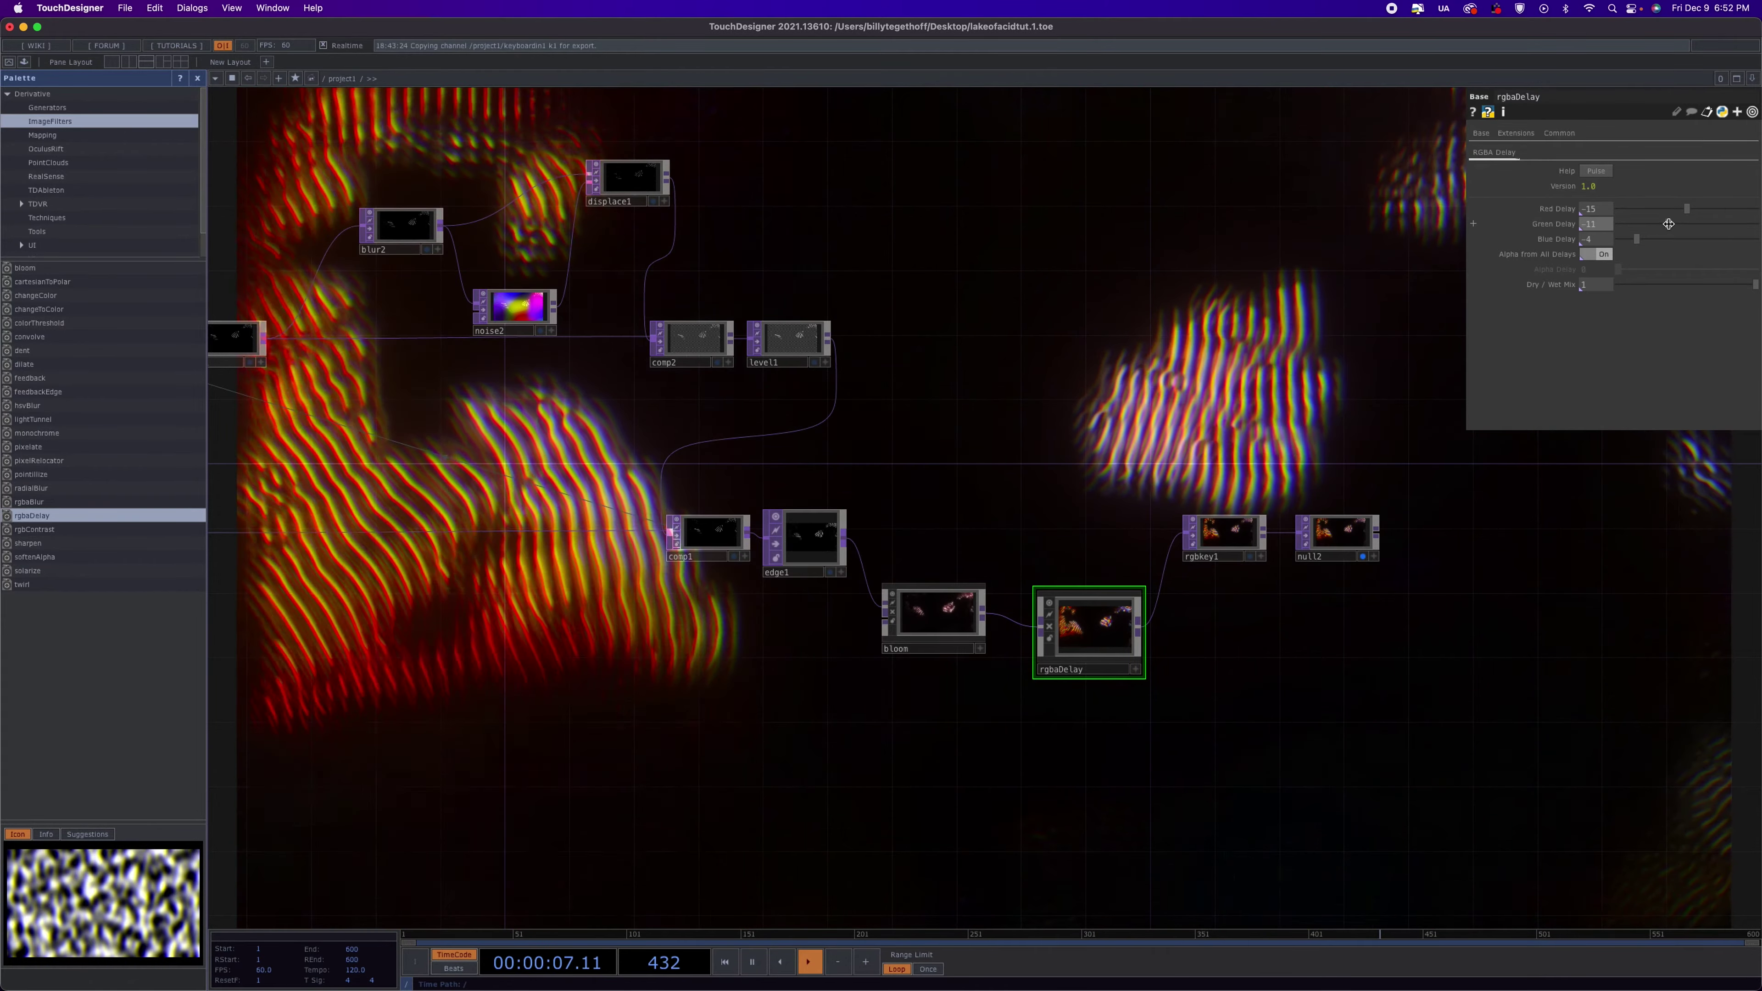
left_click(1689, 208)
left_click_drag(1688, 209, 1694, 206)
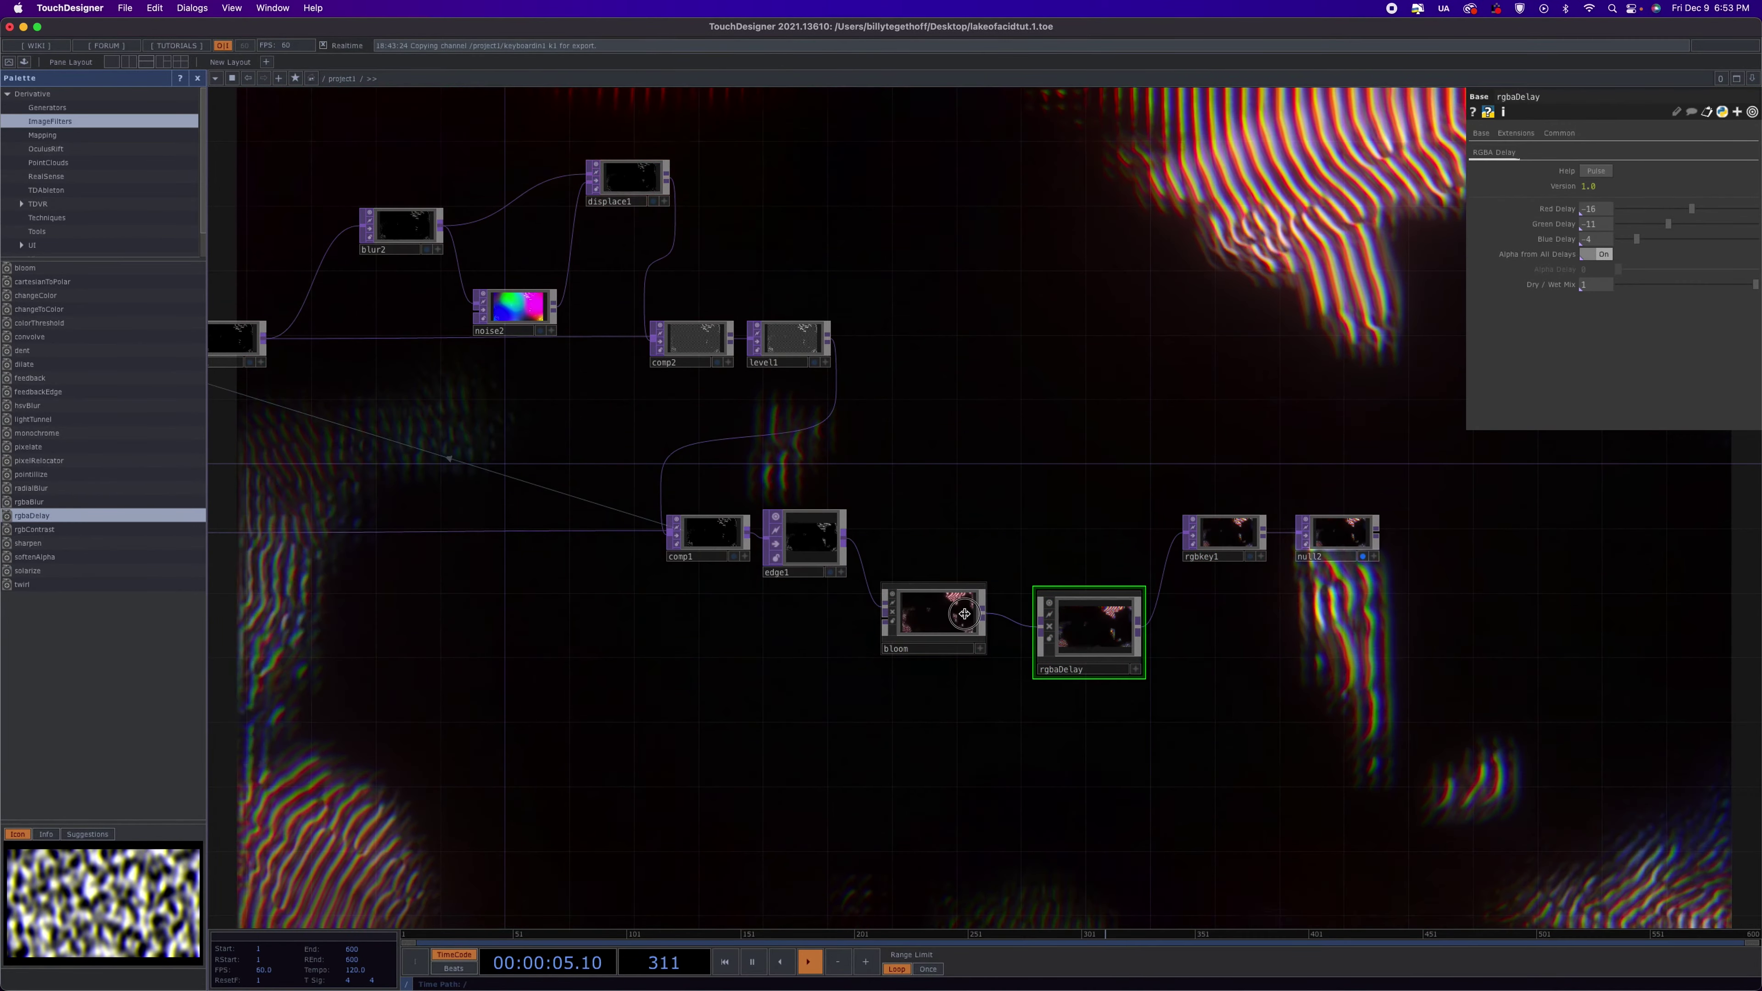
left_click_drag(966, 611, 996, 535)
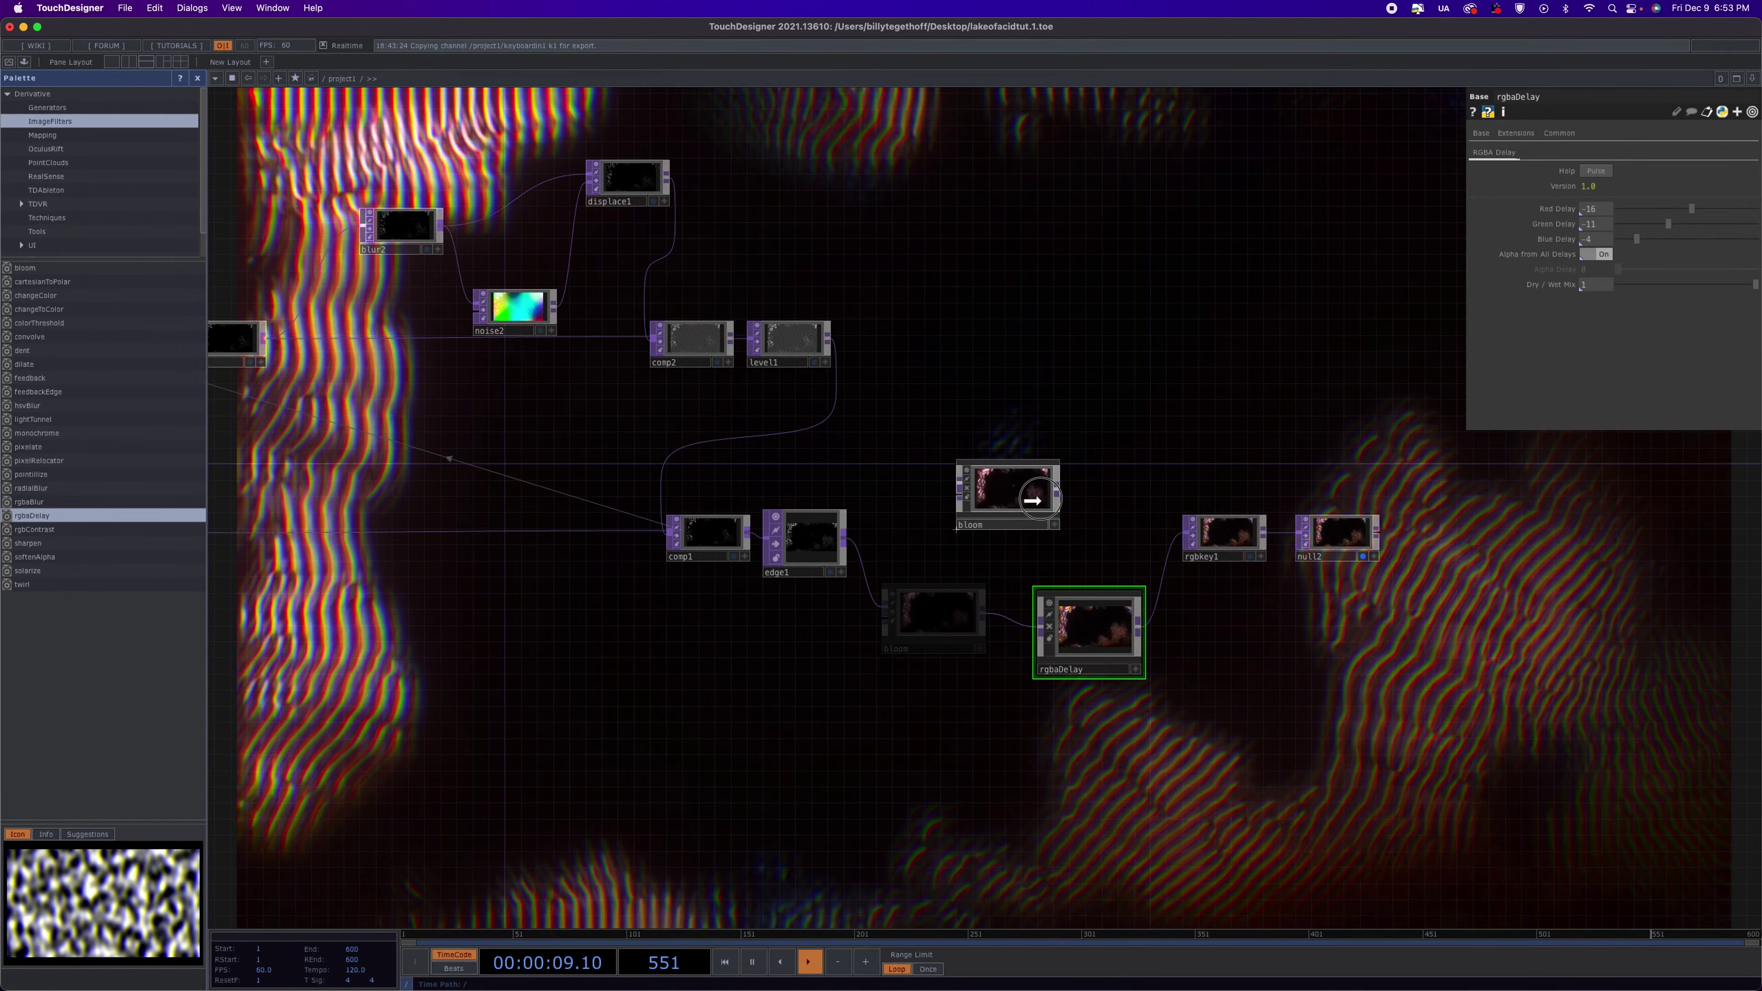
Move bloom up beside edge1 and shift null2 and rgbkey1 further right
left_click_drag(1032, 500, 1044, 470)
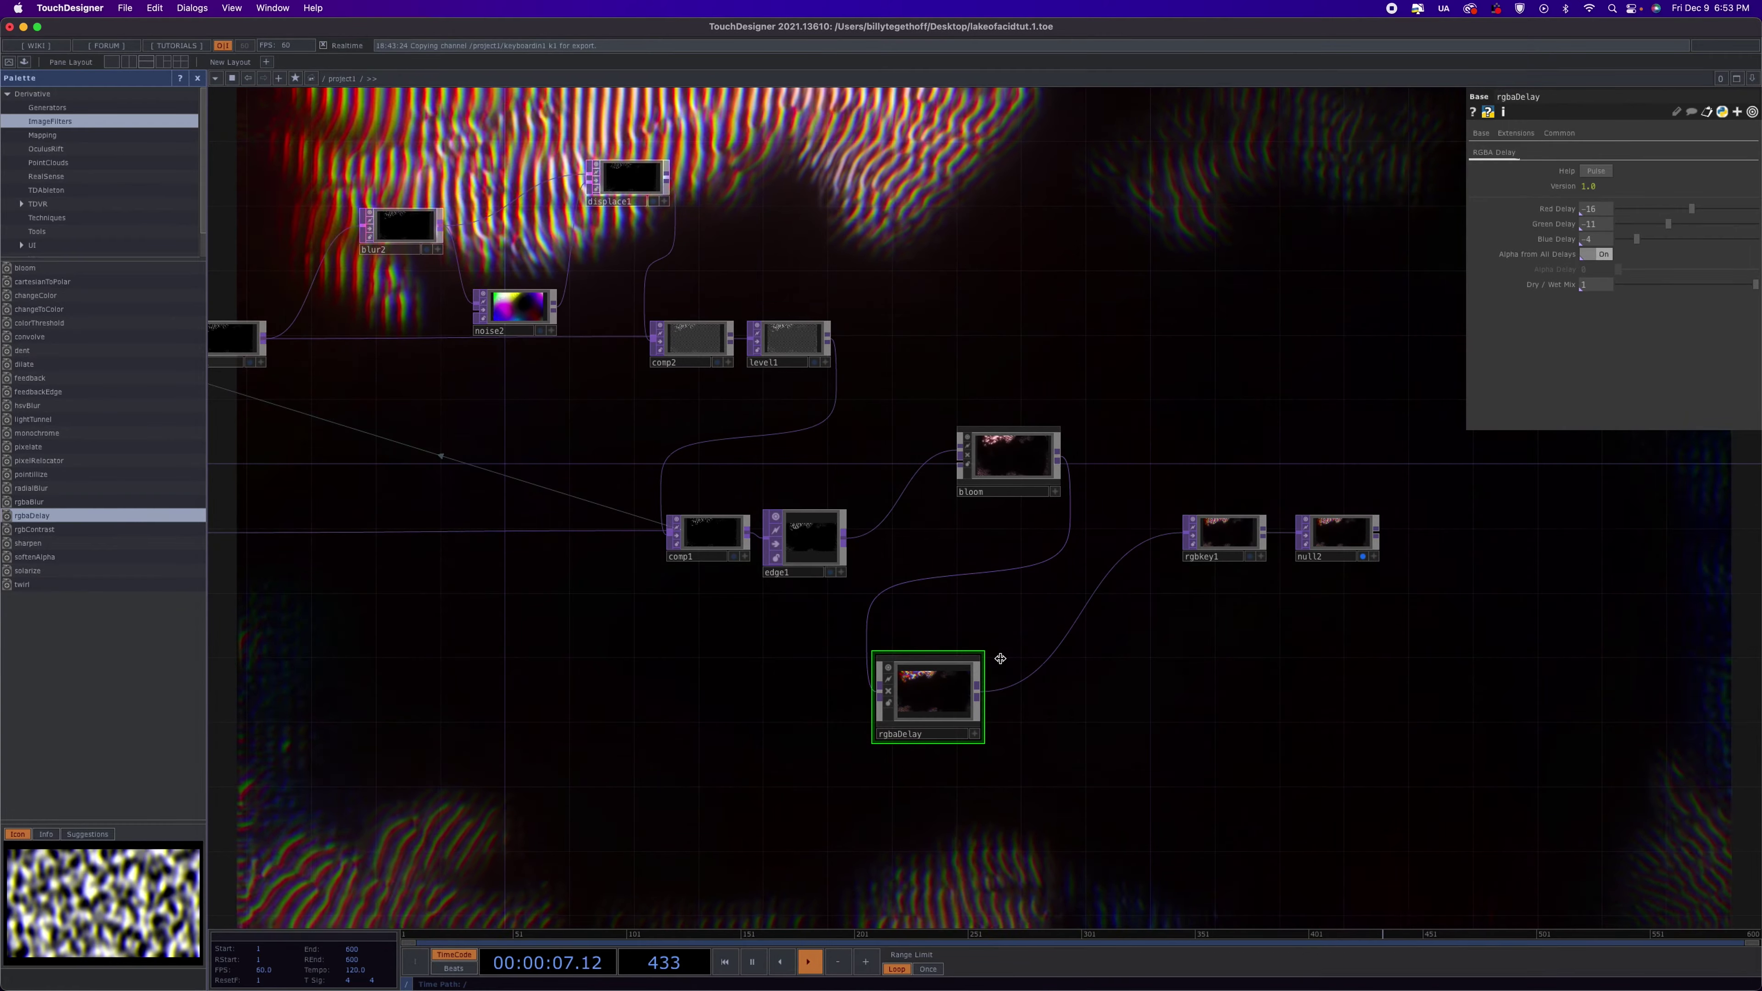
left_click_drag(1336, 533, 1514, 516)
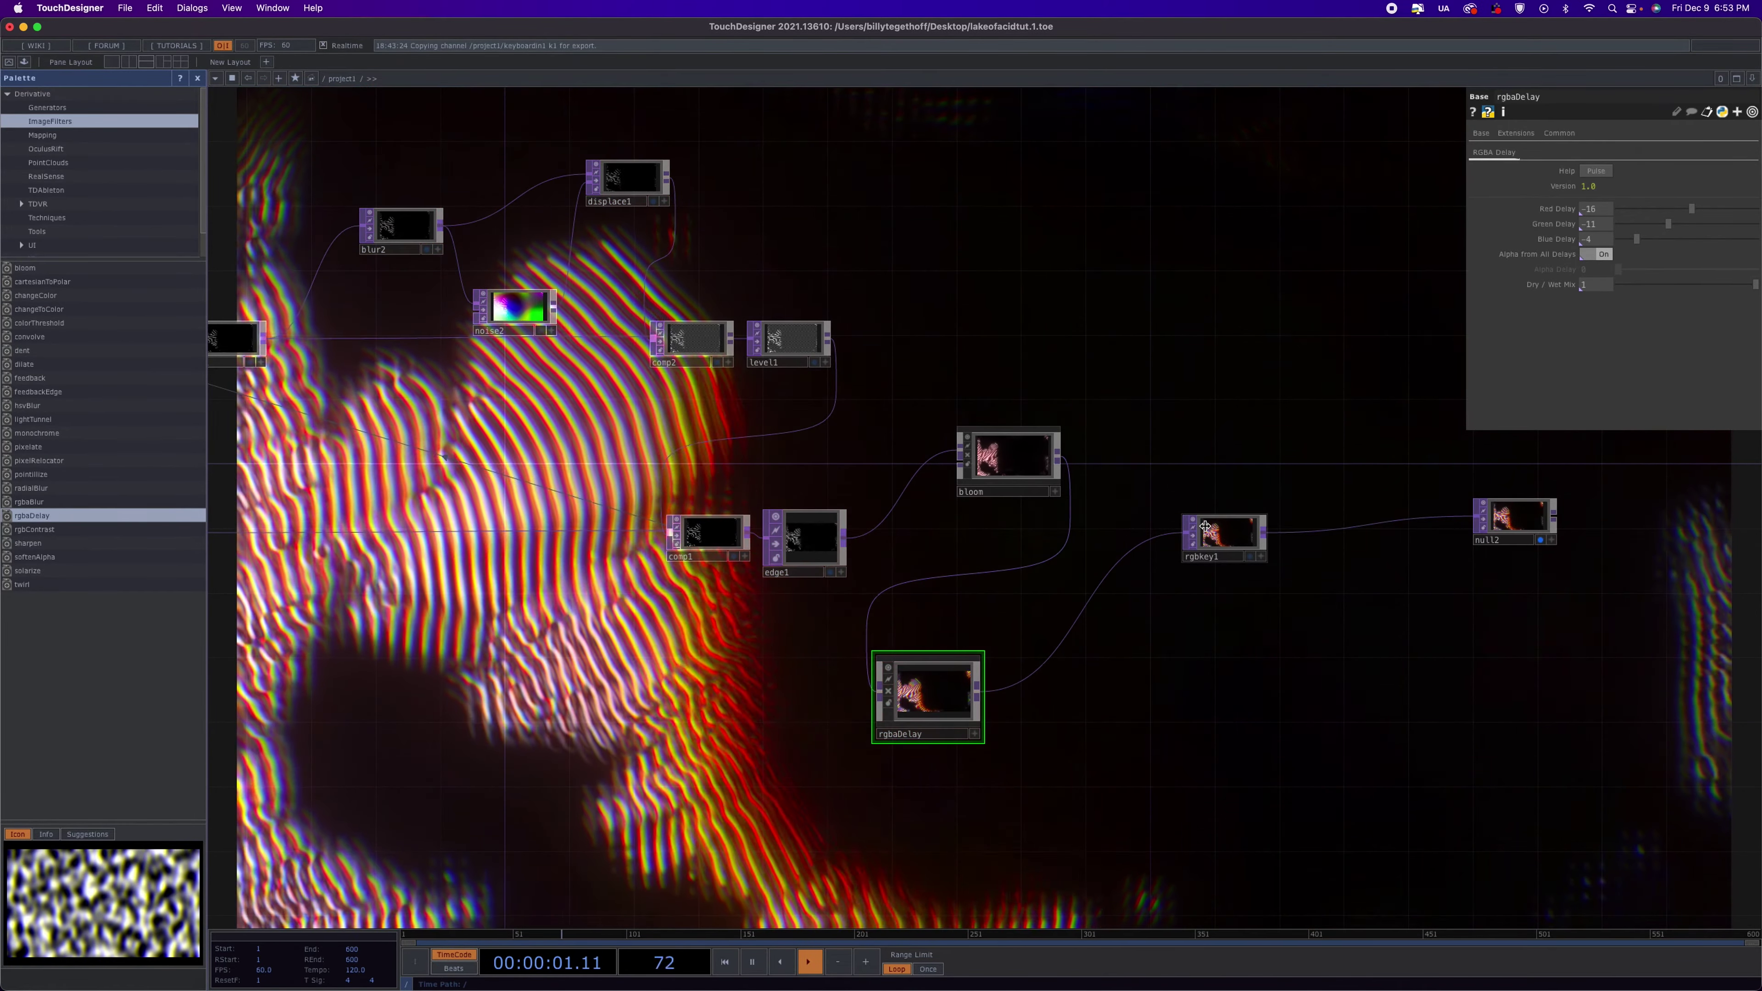
left_click_drag(1234, 532, 1380, 511)
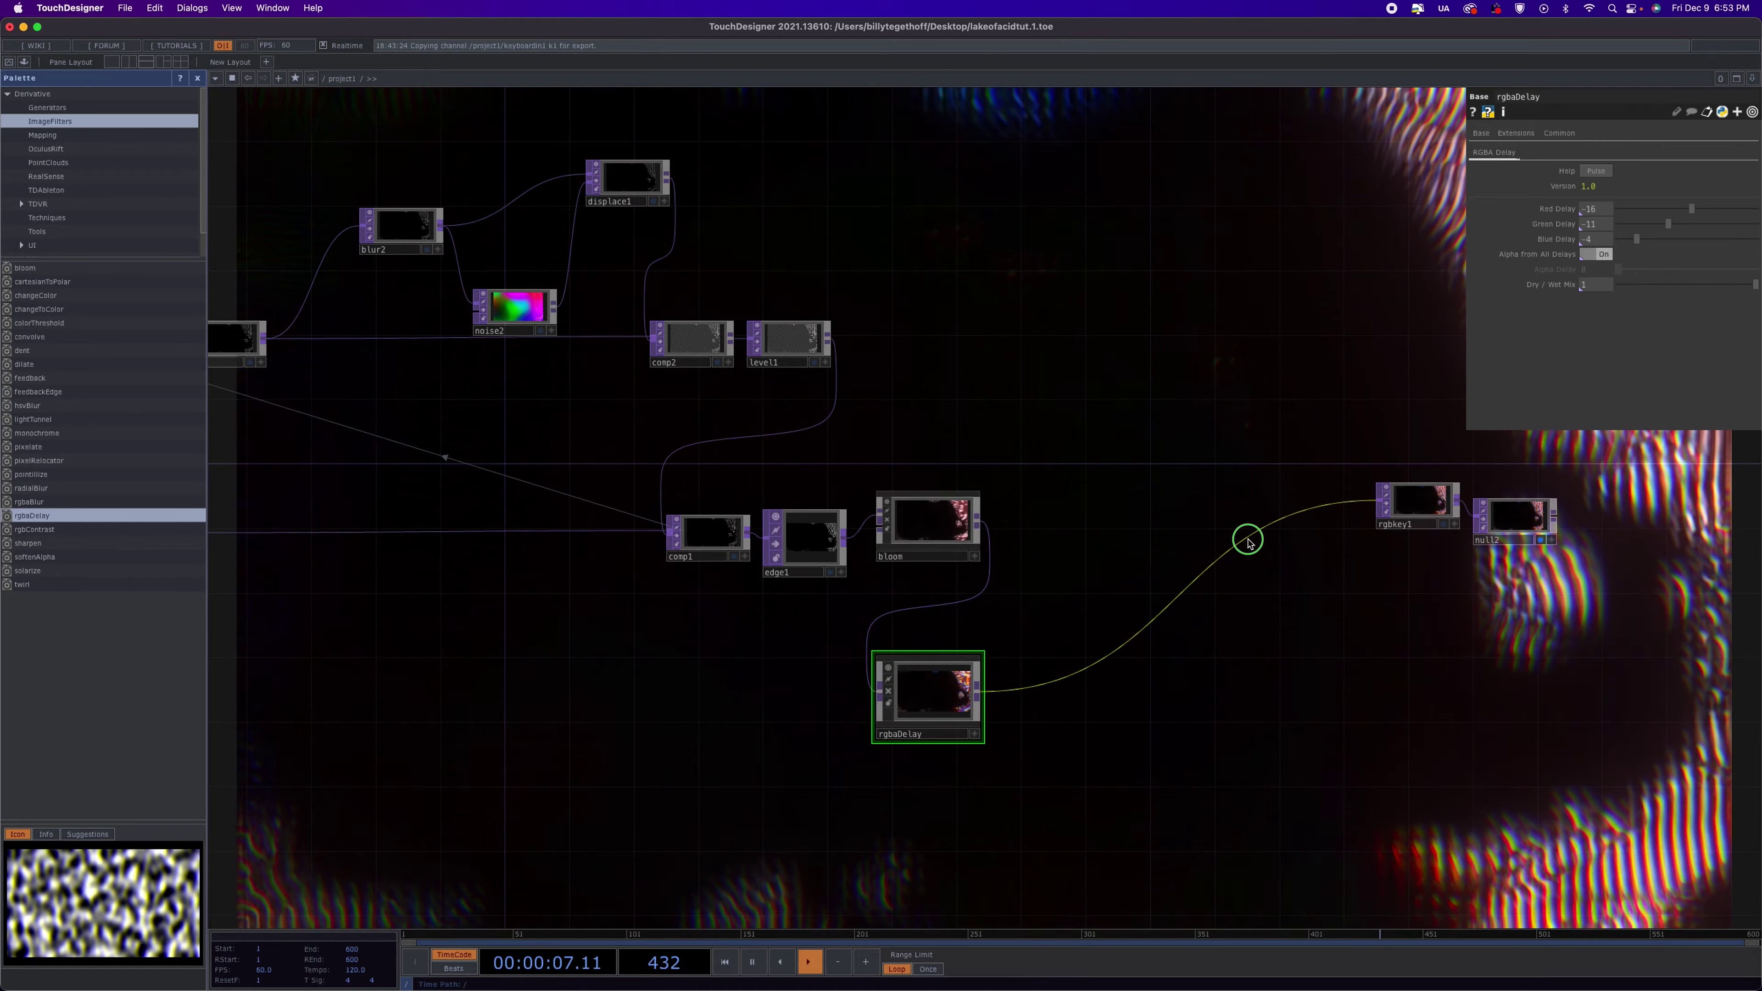
Insert displace2 after rgbaDelay, using rgbaDelay as its map with Displace Weight 0.01
left_click(1270, 528)
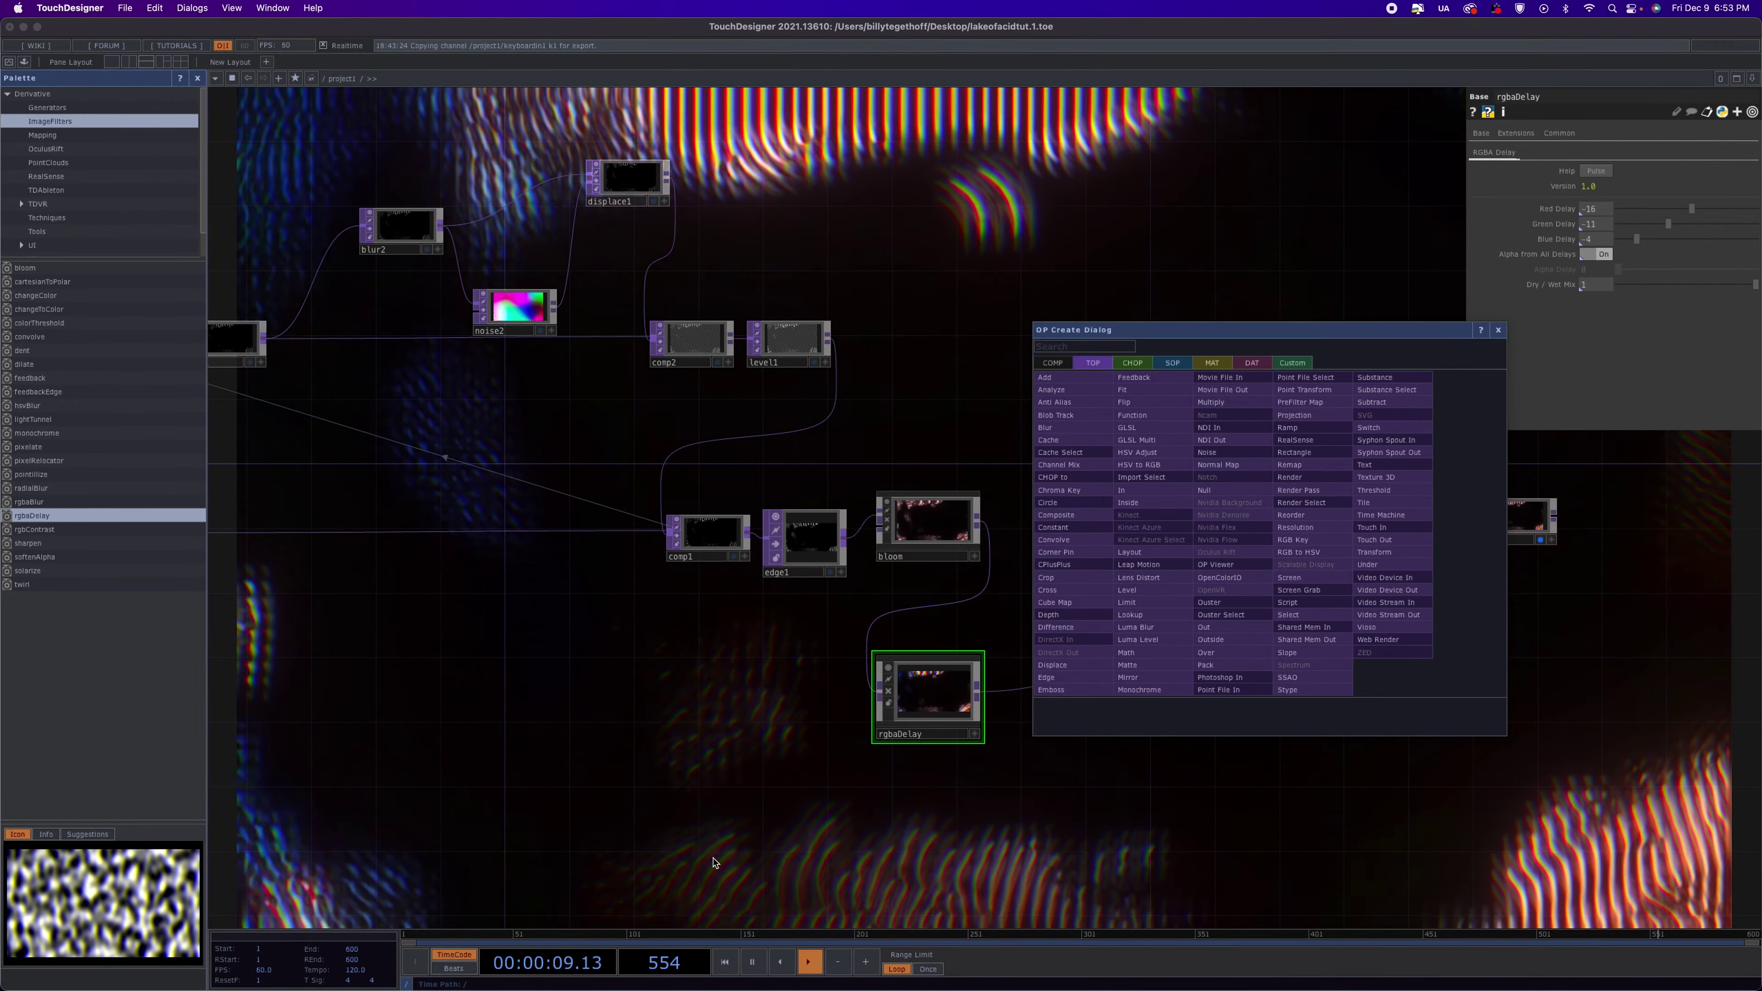
left_click(1074, 671)
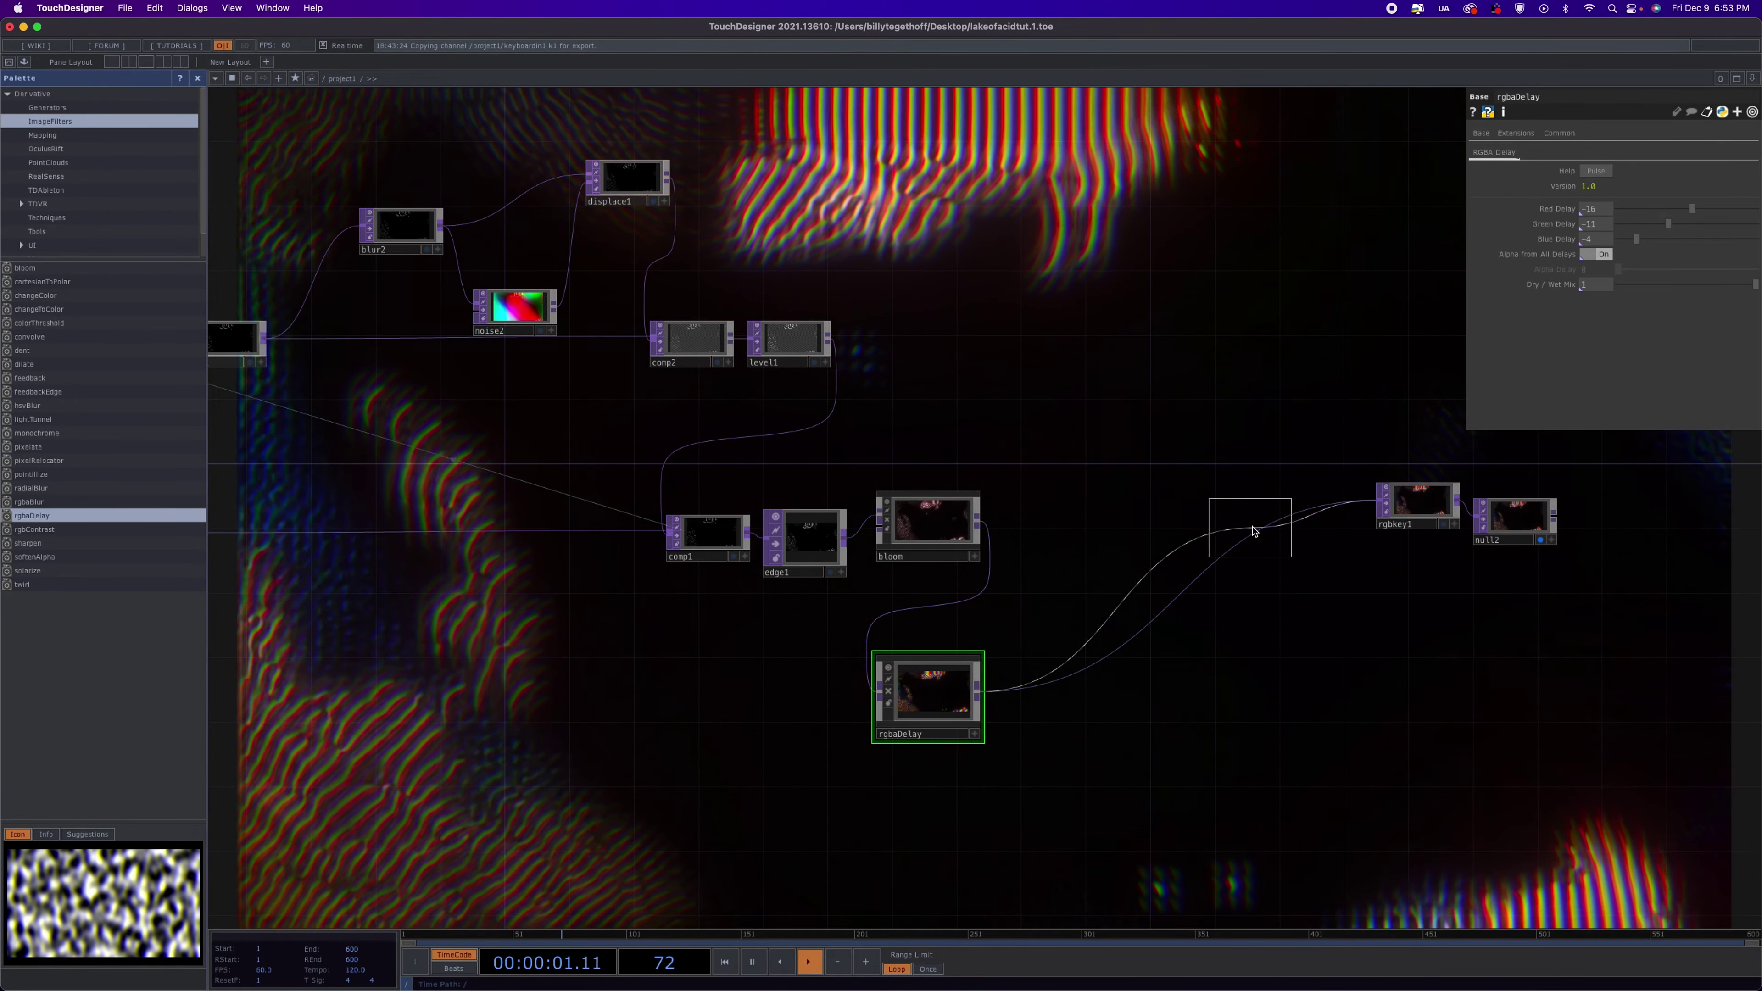
left_click(1252, 535)
mouse_move(981, 700)
left_mouse_down()
mouse_move(1030, 696)
mouse_move(1202, 543)
left_mouse_up()
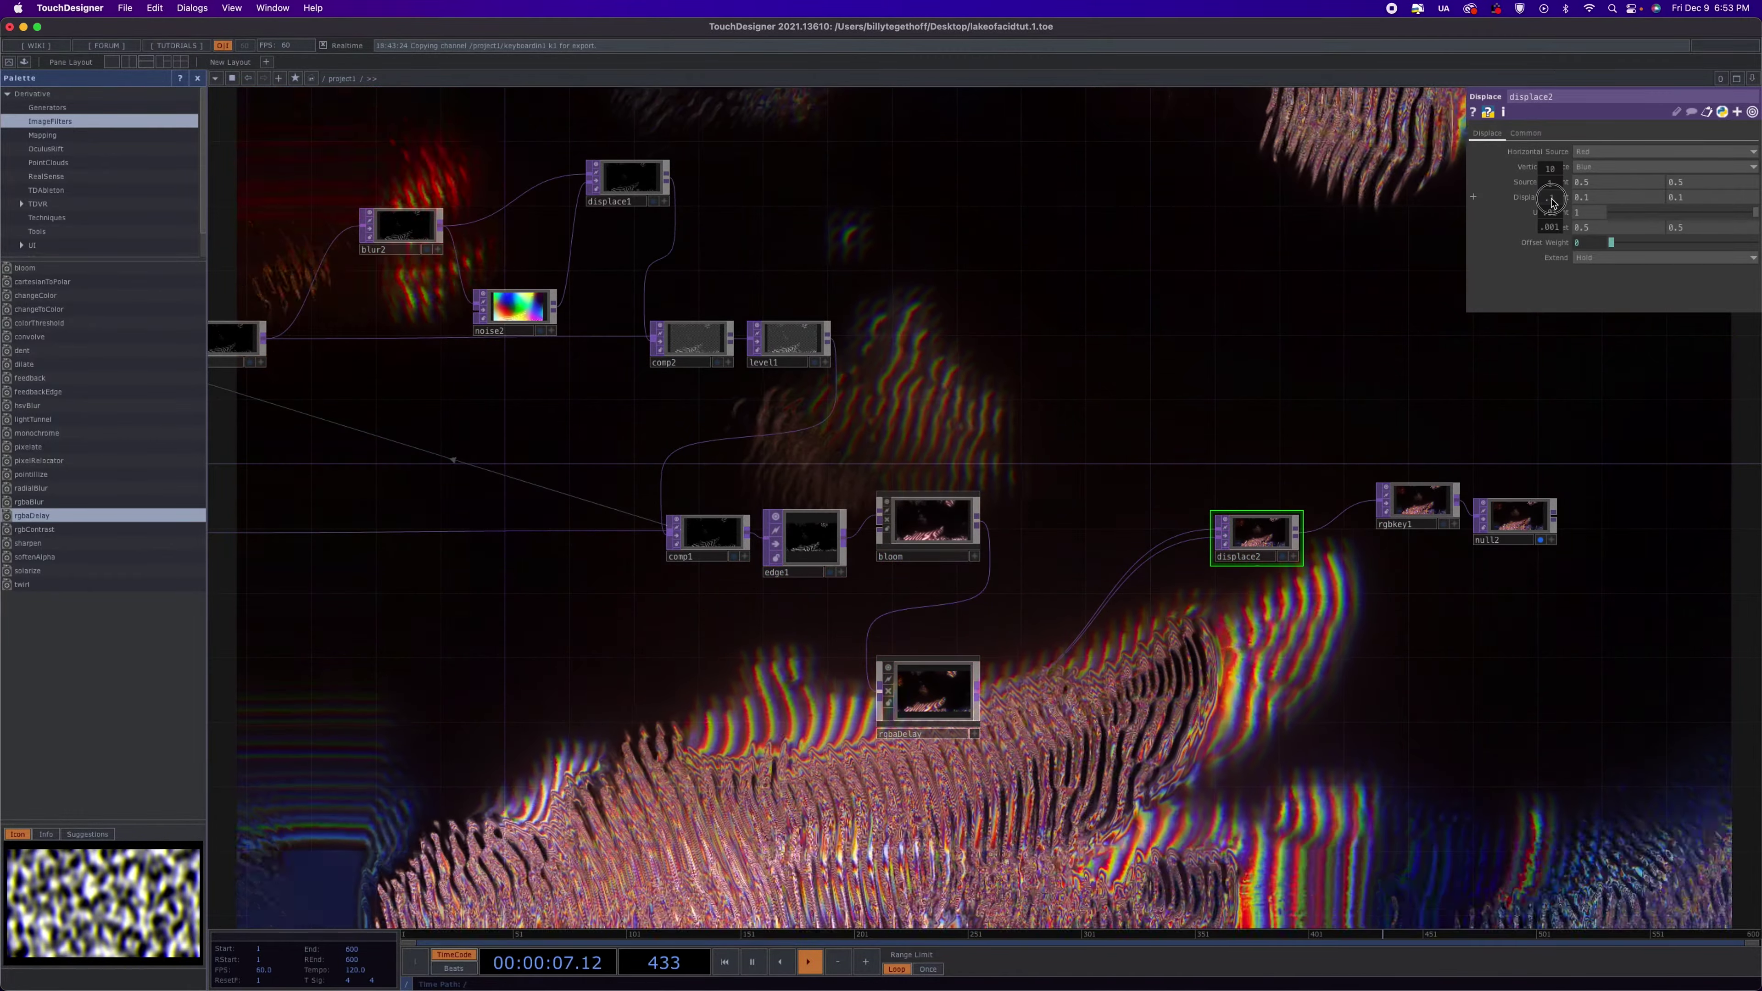
middle_click_drag(1551, 211, 1241, 198)
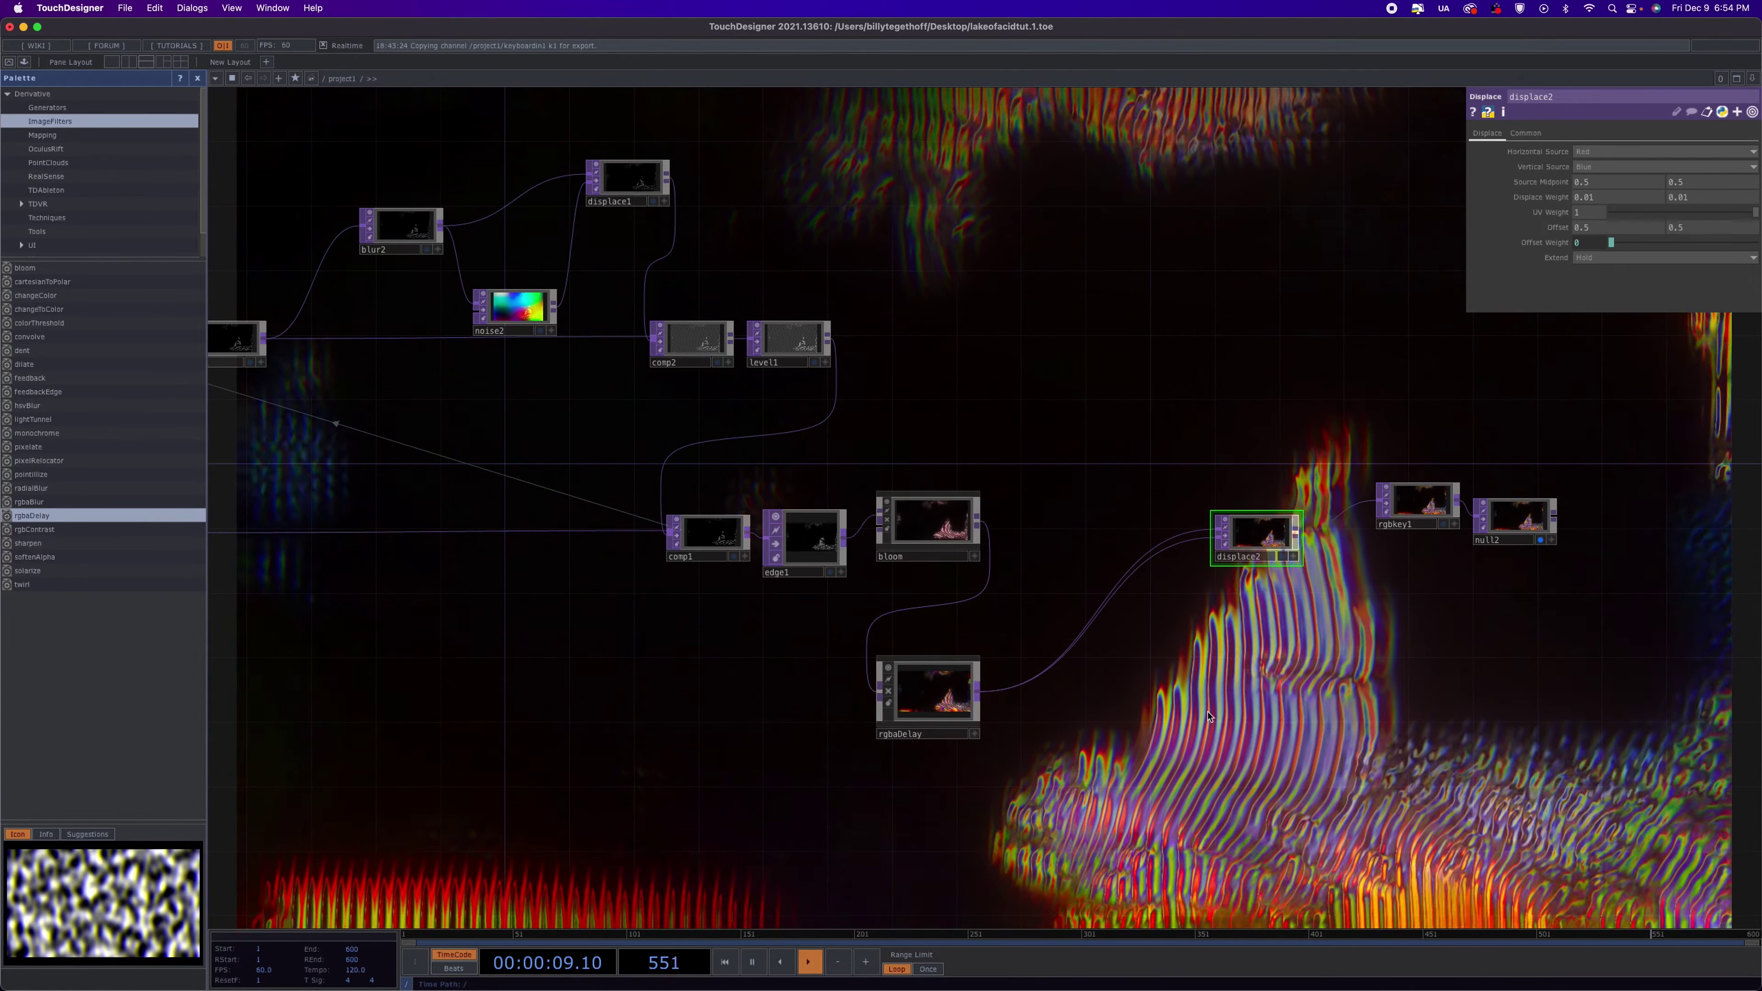
Line rgbaDelay up after bloom, then select blur1 in the feedback loop
left_click_drag(930, 534, 912, 552)
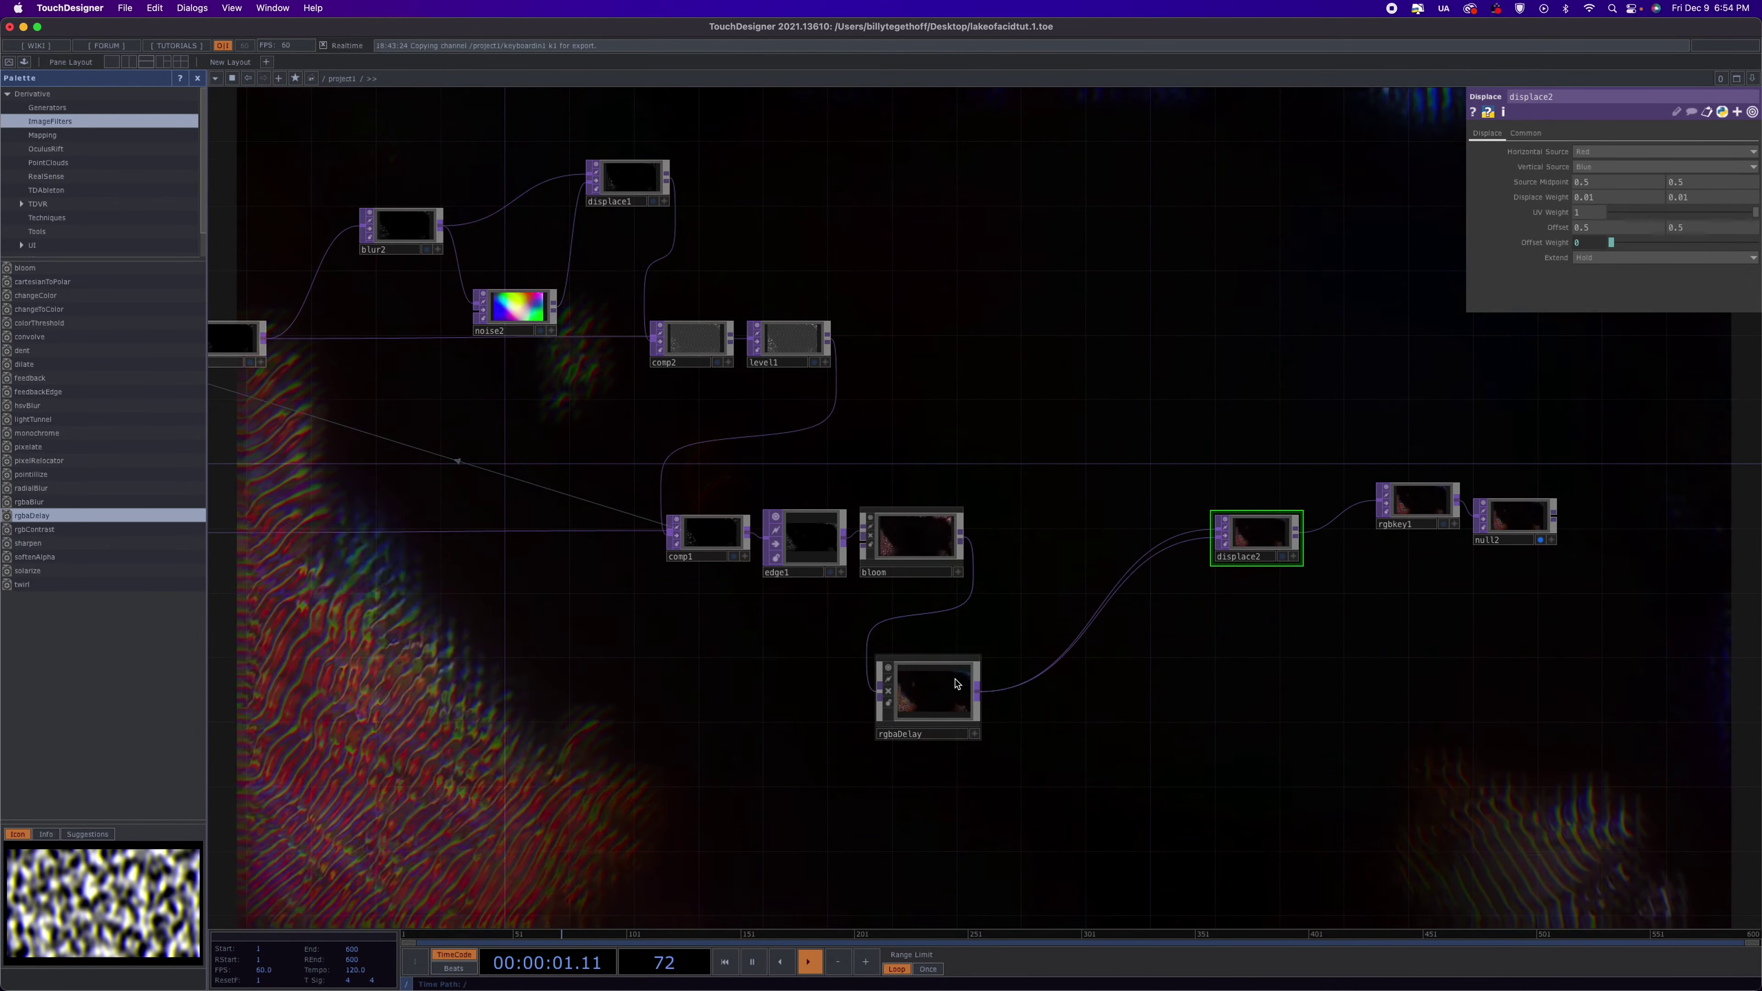
left_click_drag(926, 686, 1055, 548)
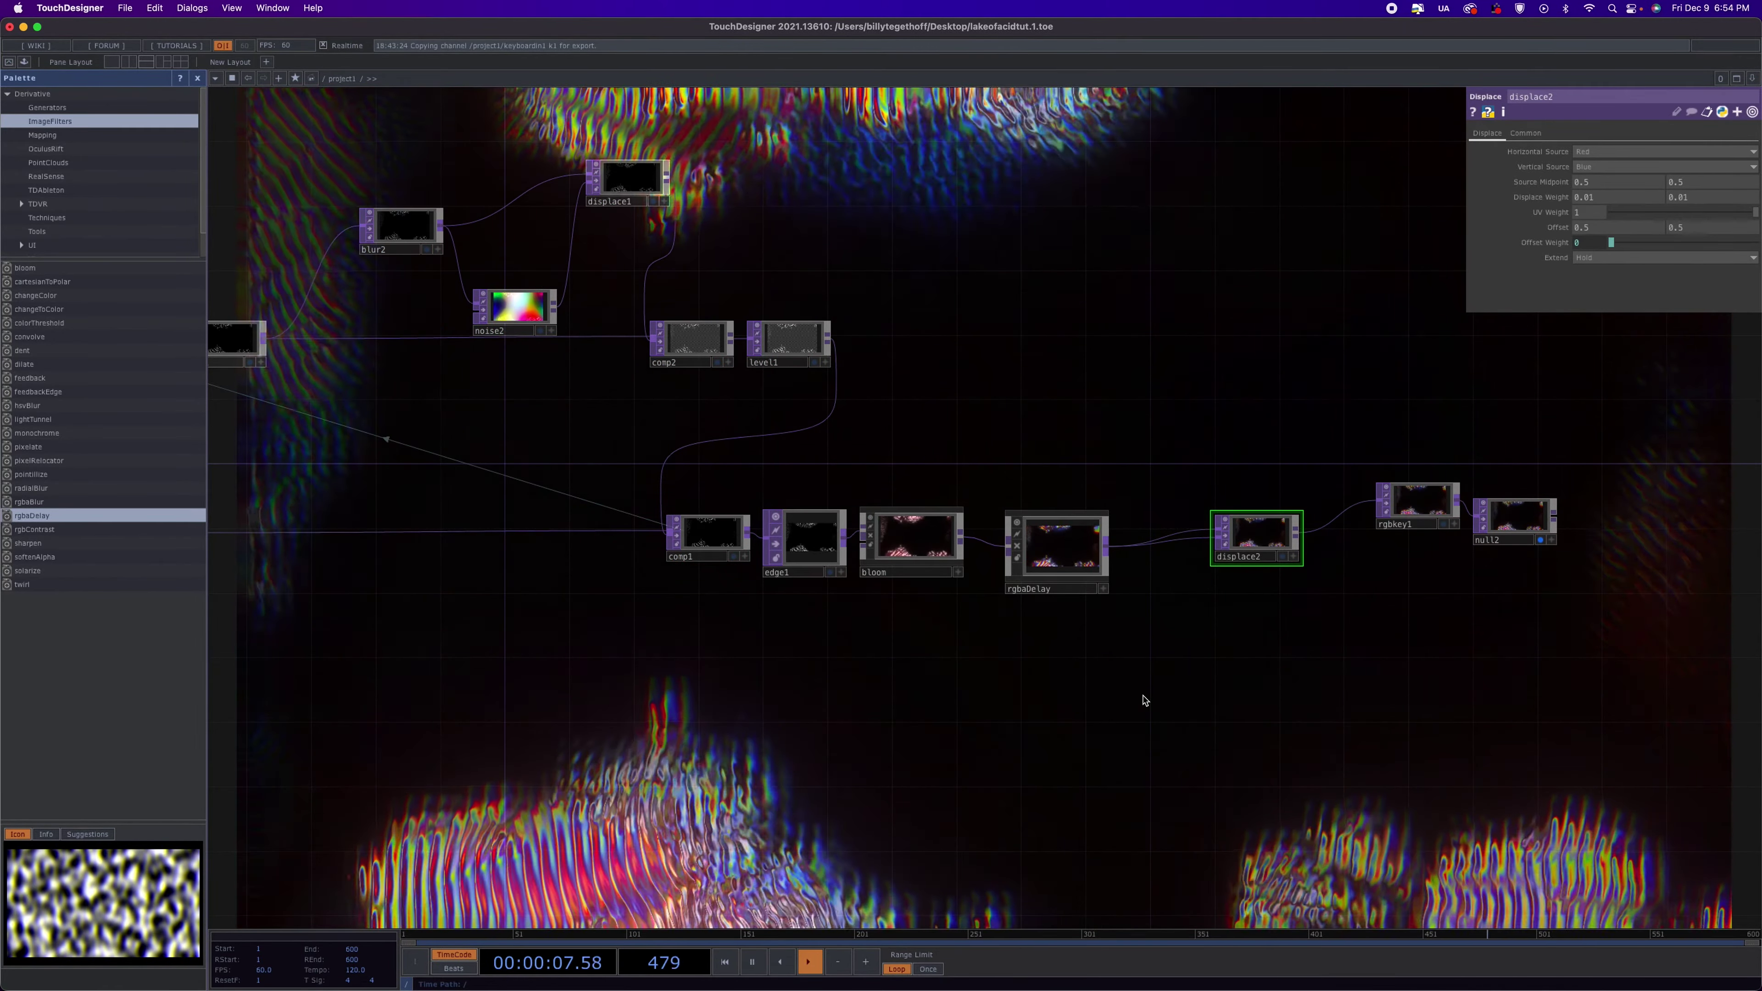
scroll(1144, 701, "down", 3)
left_click(235, 340)
left_click_drag(1671, 212, 1681, 206)
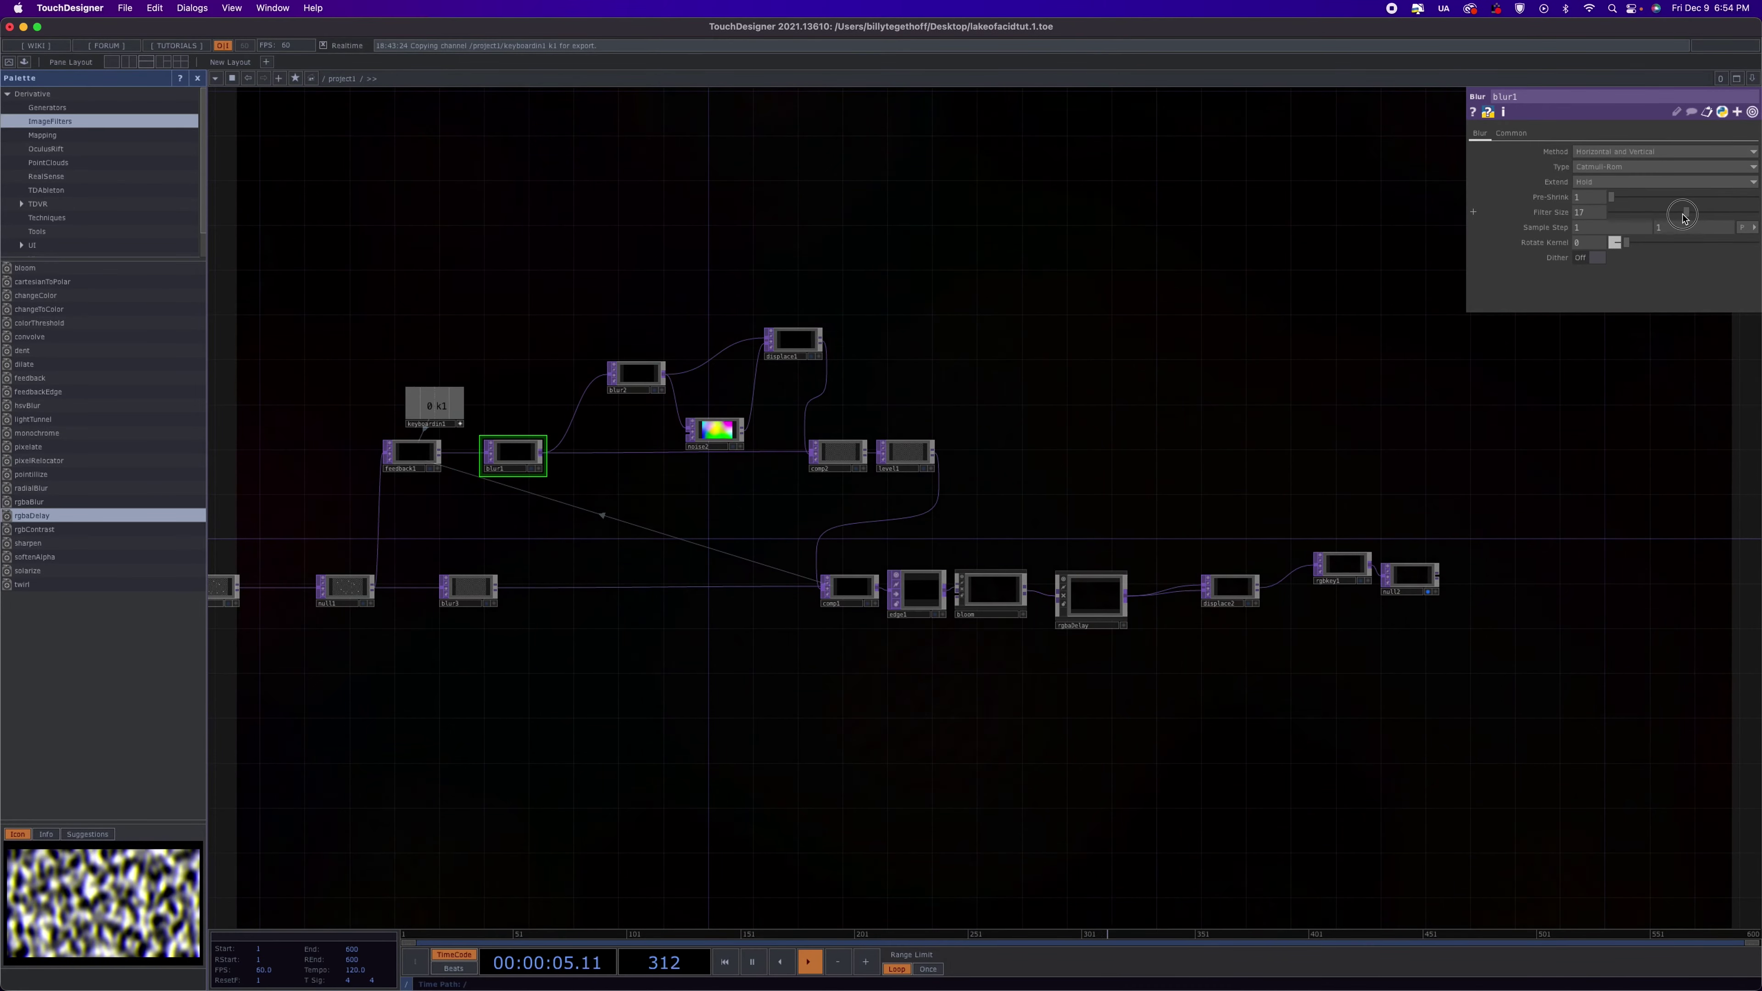
Lower blur1's Filter Size and set blur2's Filter Size to 6
left_click_drag(1653, 220, 1635, 215)
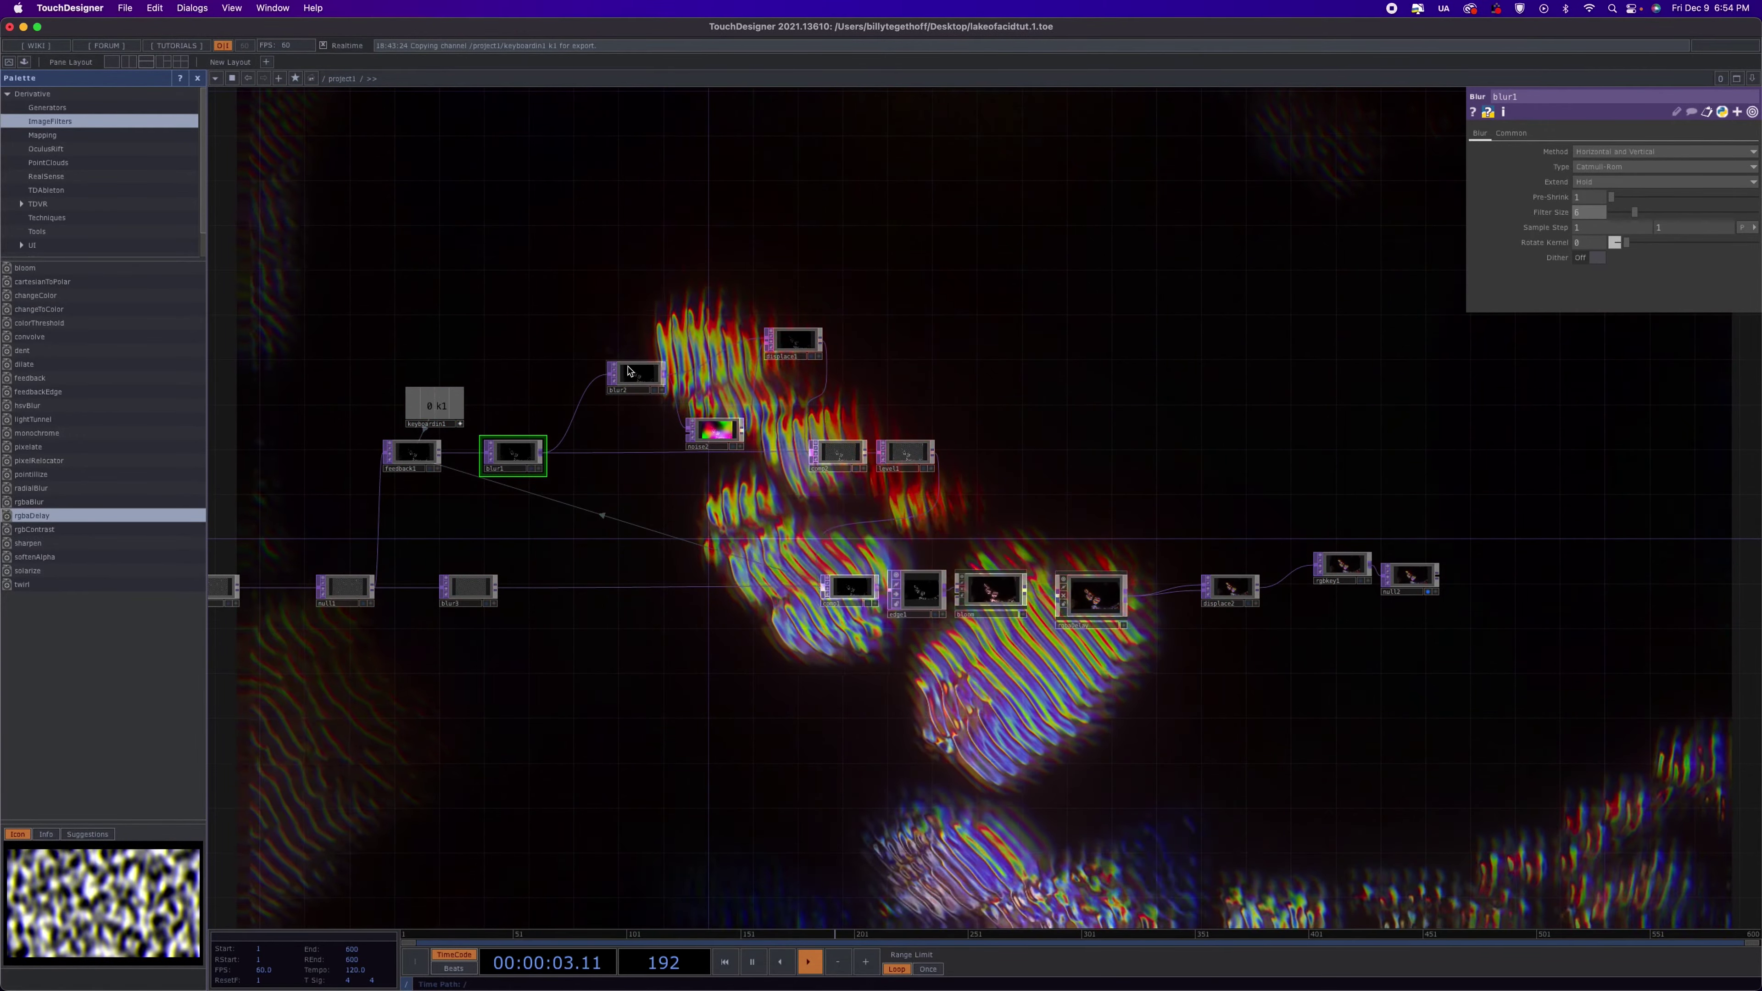
left_click(637, 374)
left_click(1589, 212)
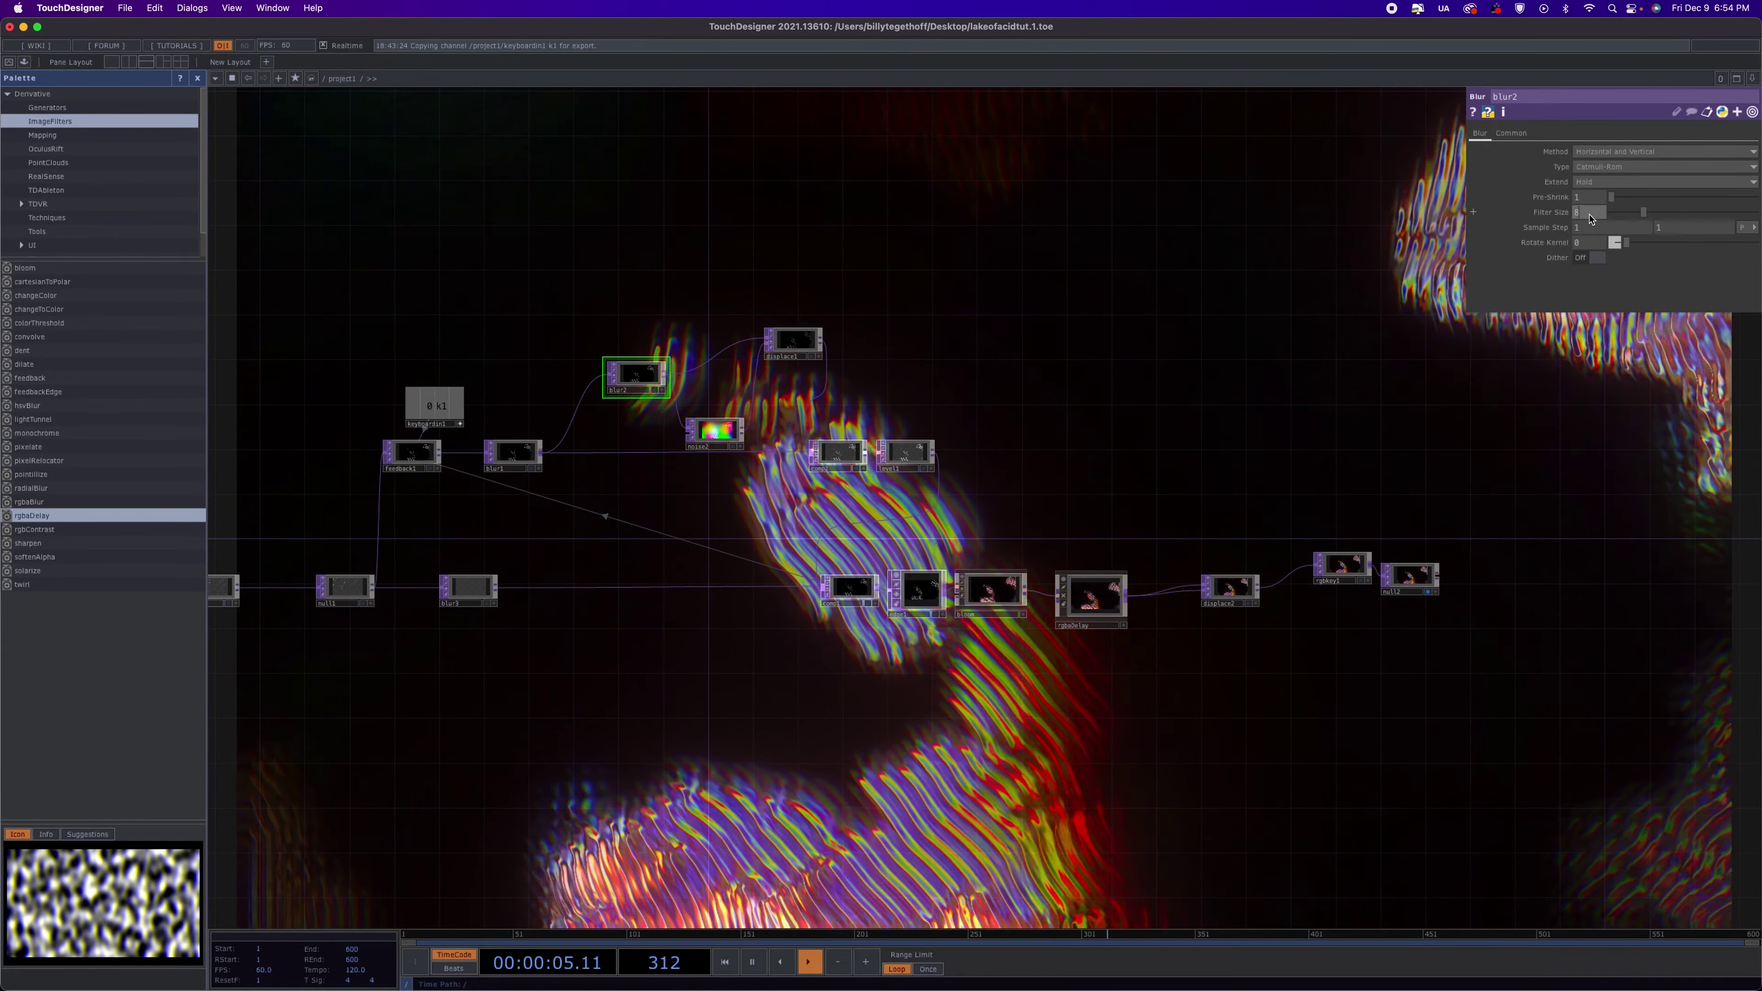
type("6")
key("Return")
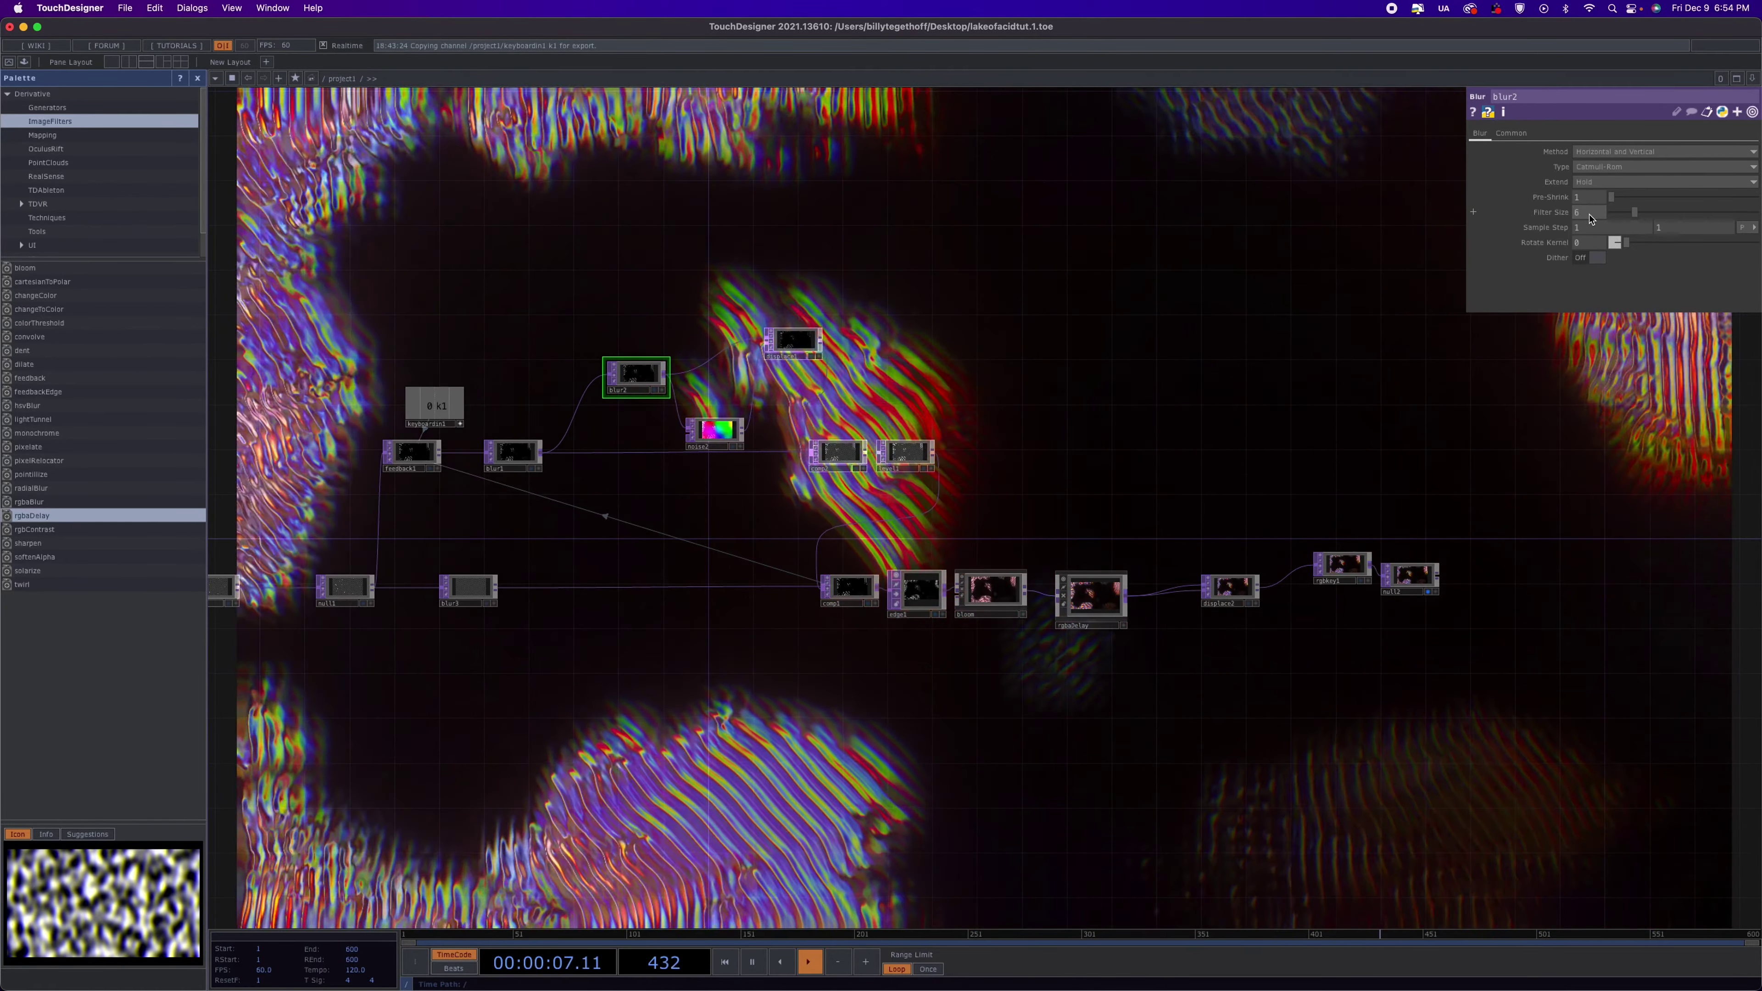
scroll(1133, 365, "left", 10)
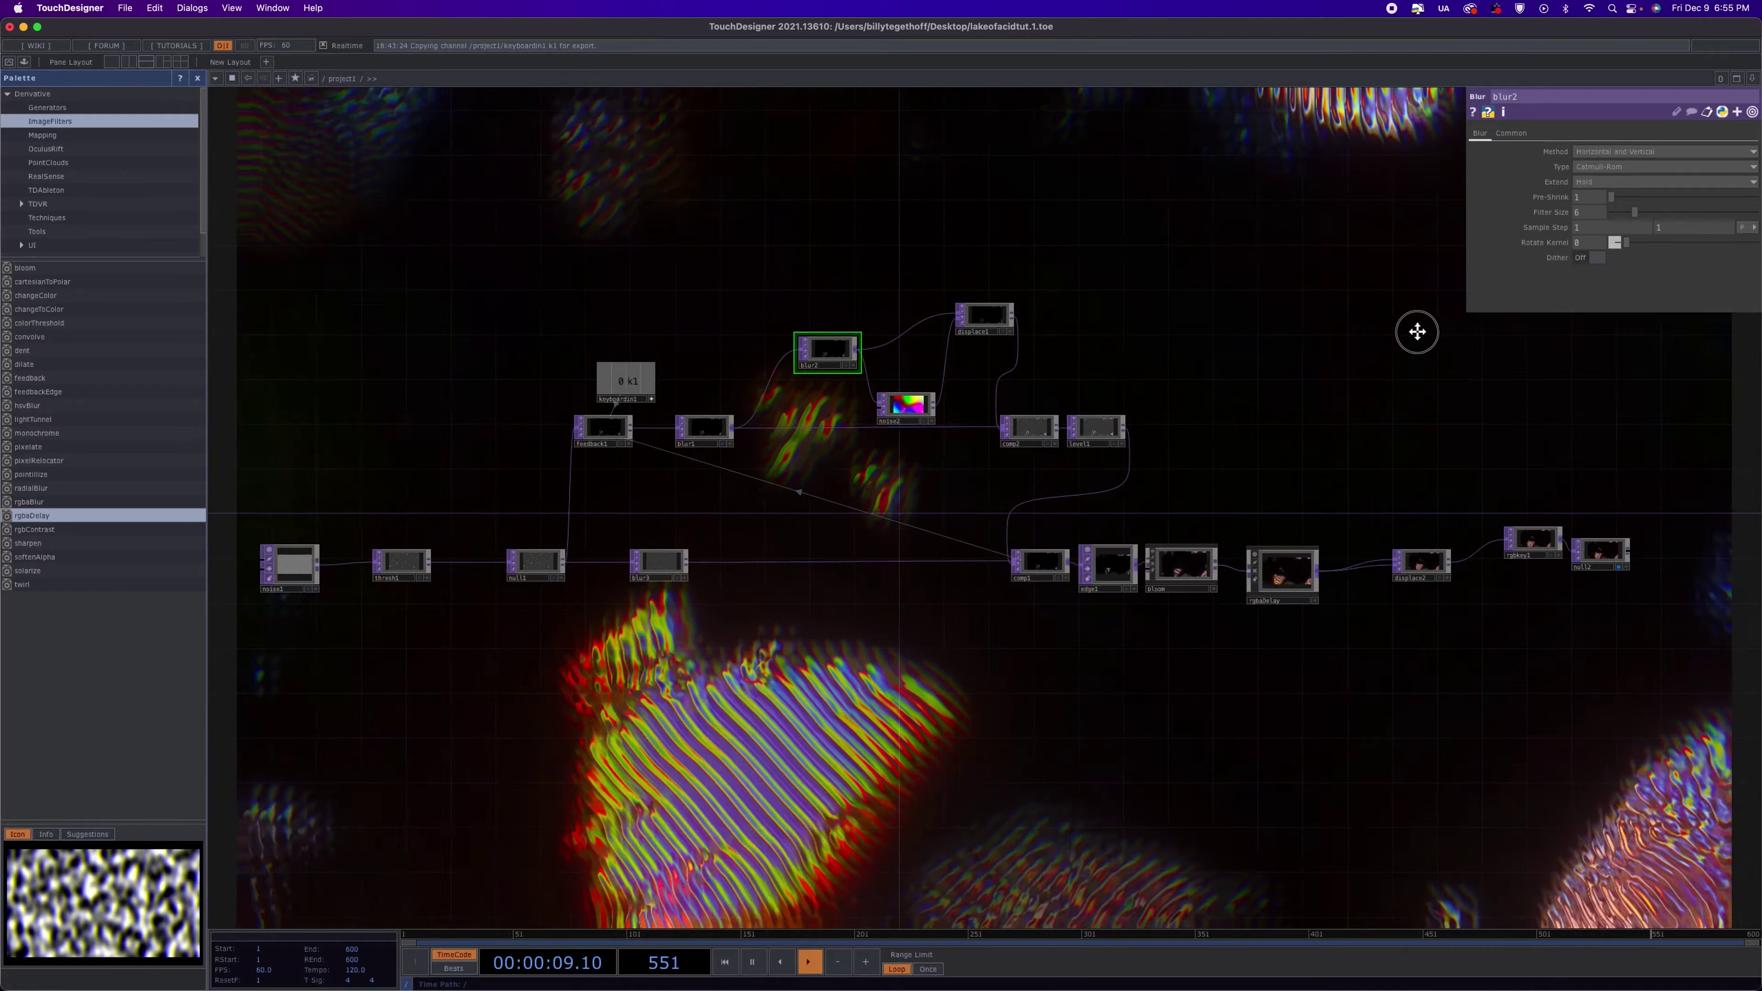
left_click_drag(1499, 412, 1354, 442)
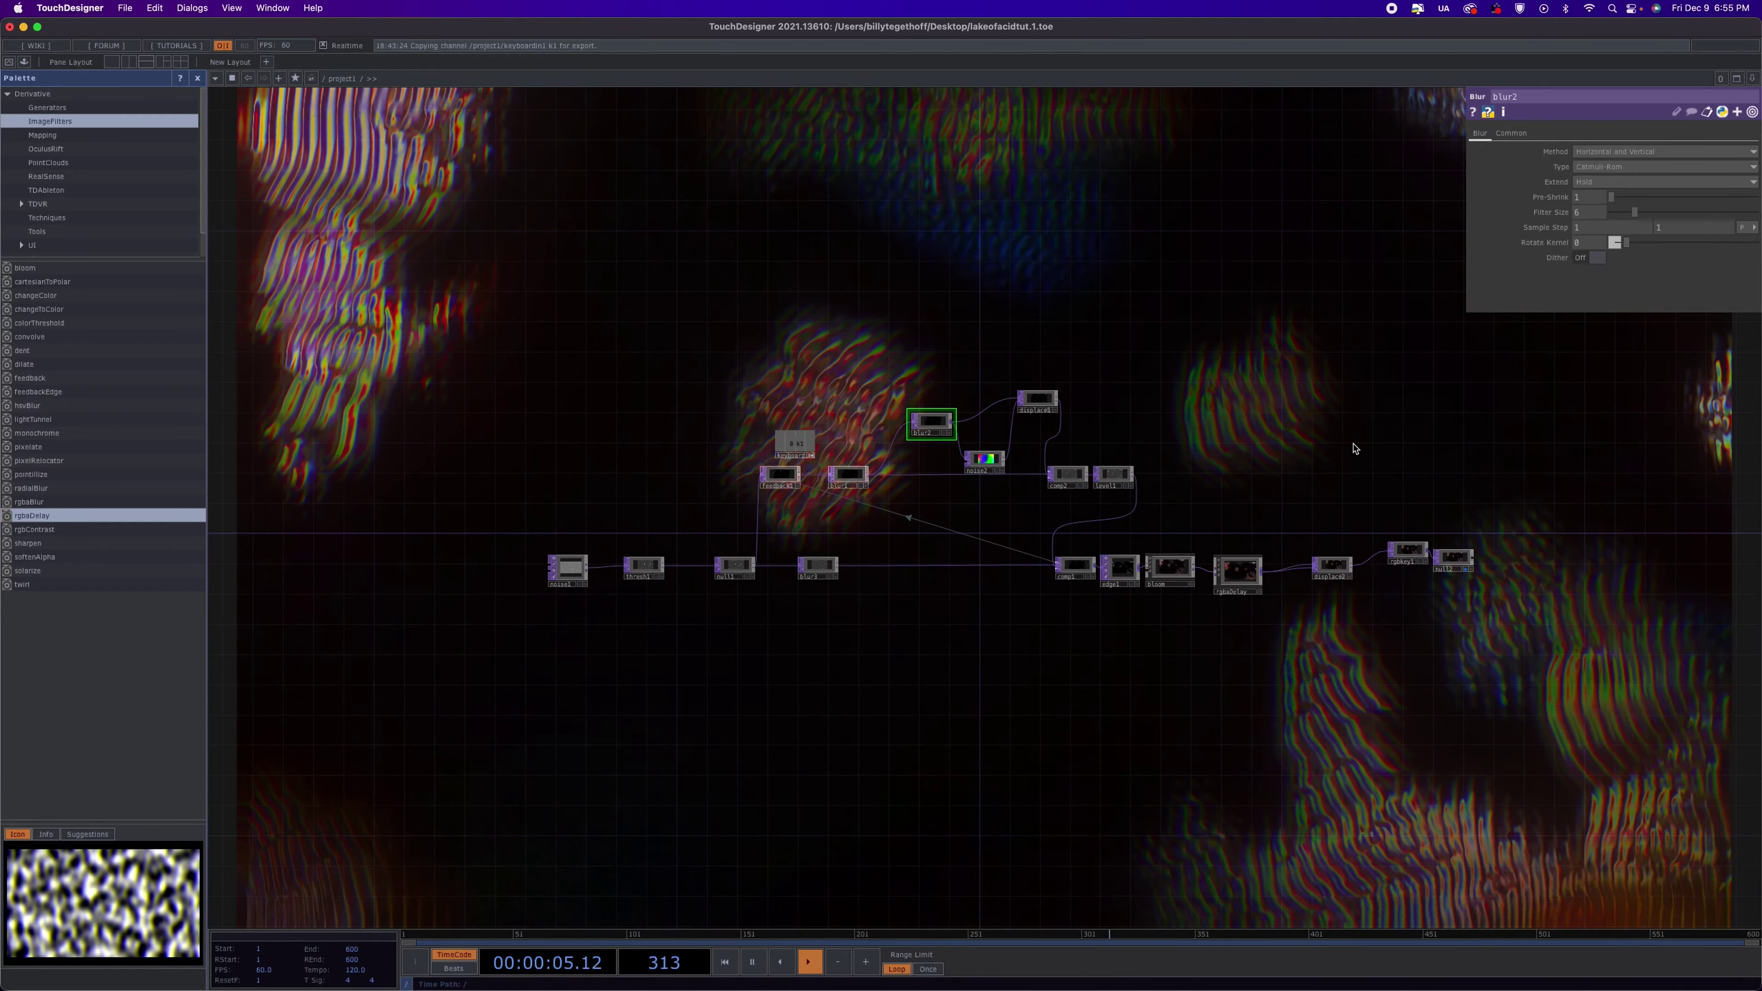